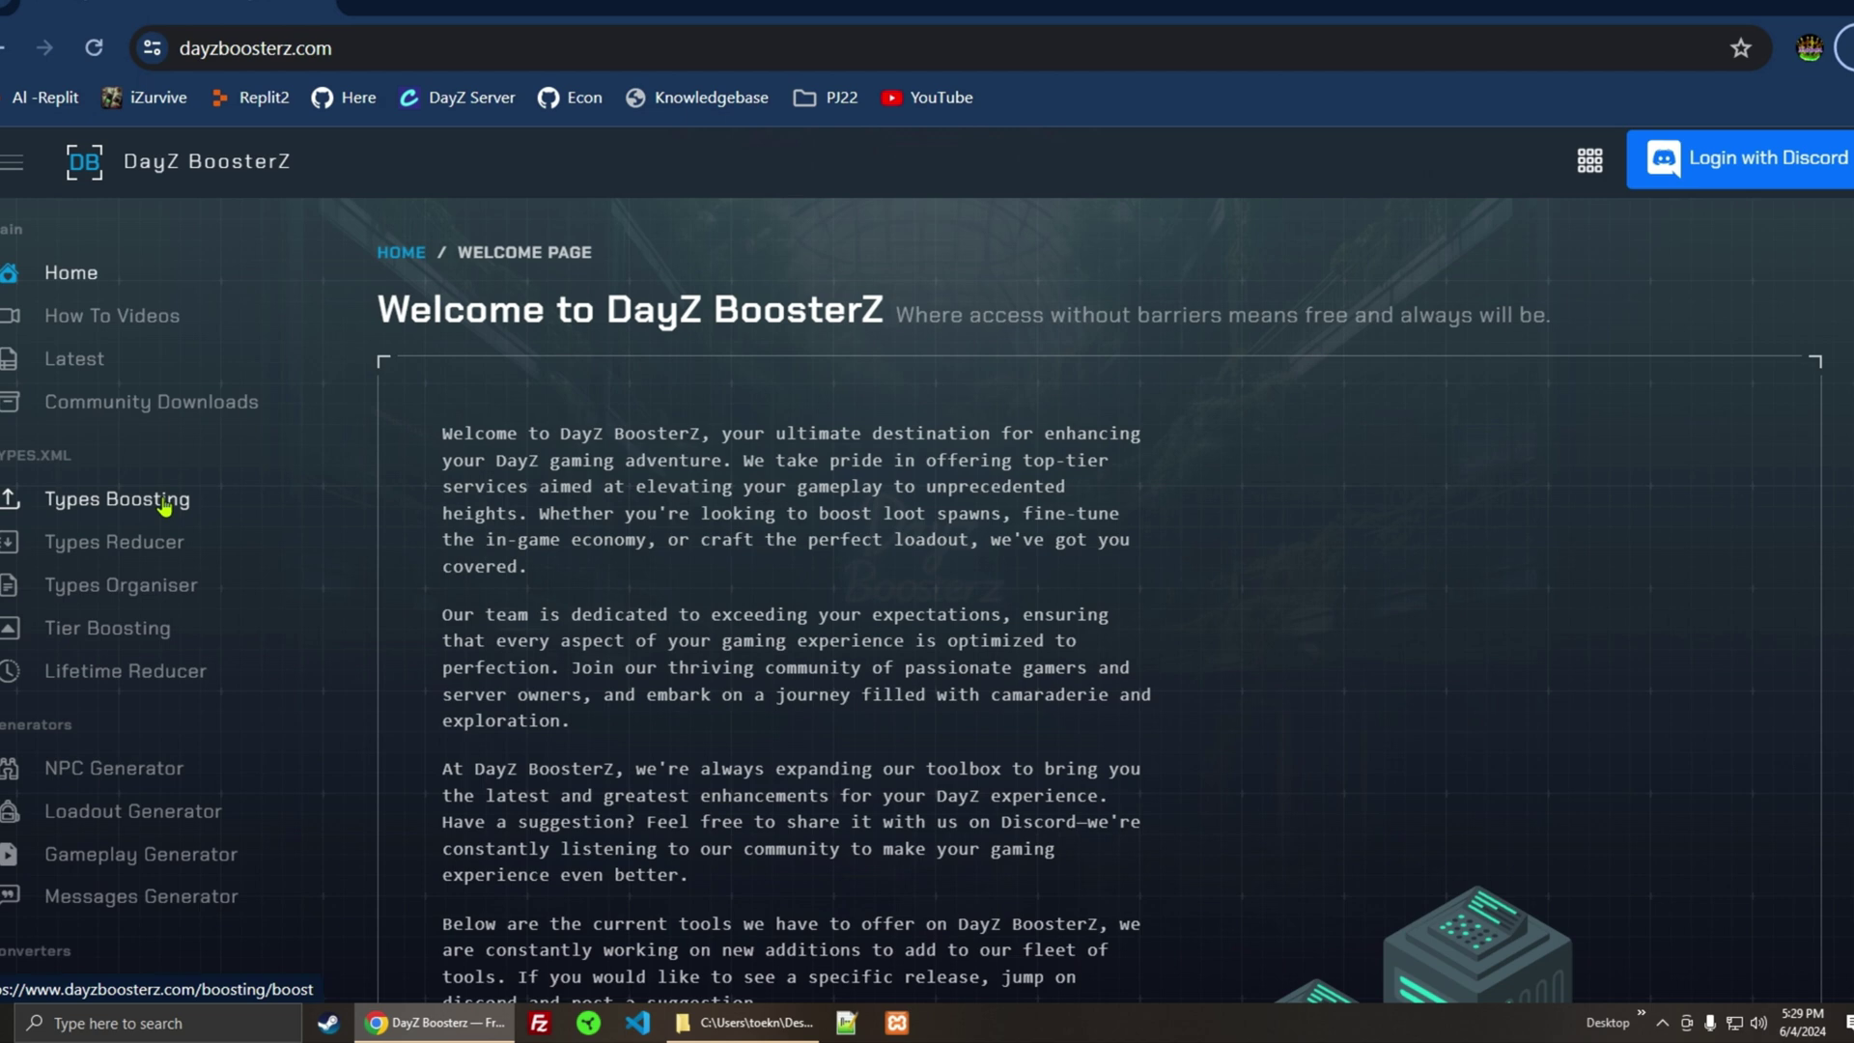
- Open Types Boosting from the TYPES.XML section of the sidebar
{"action": "left_click", "coordinate": [165, 502]}
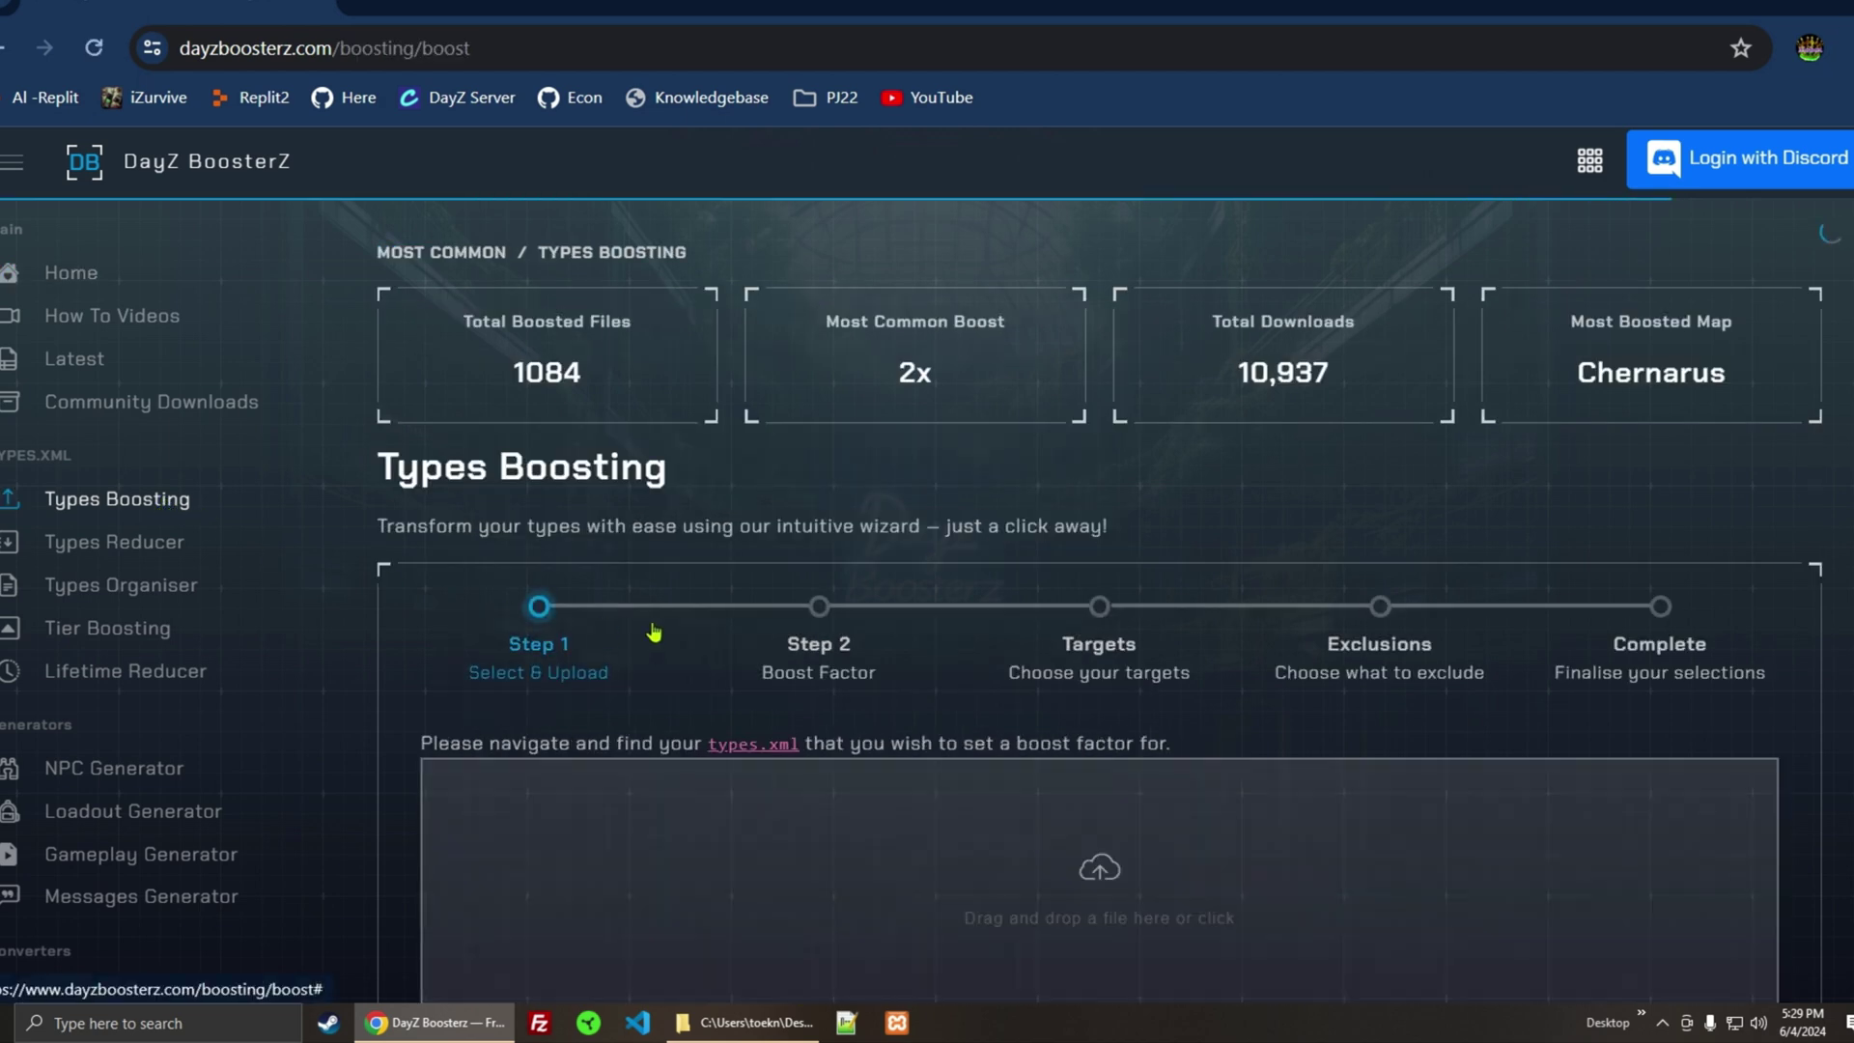
- Upload types.xml from the Chernarus folder and advance the wizard to Step 2
{"action": "key", "text": "alt+Tab"}
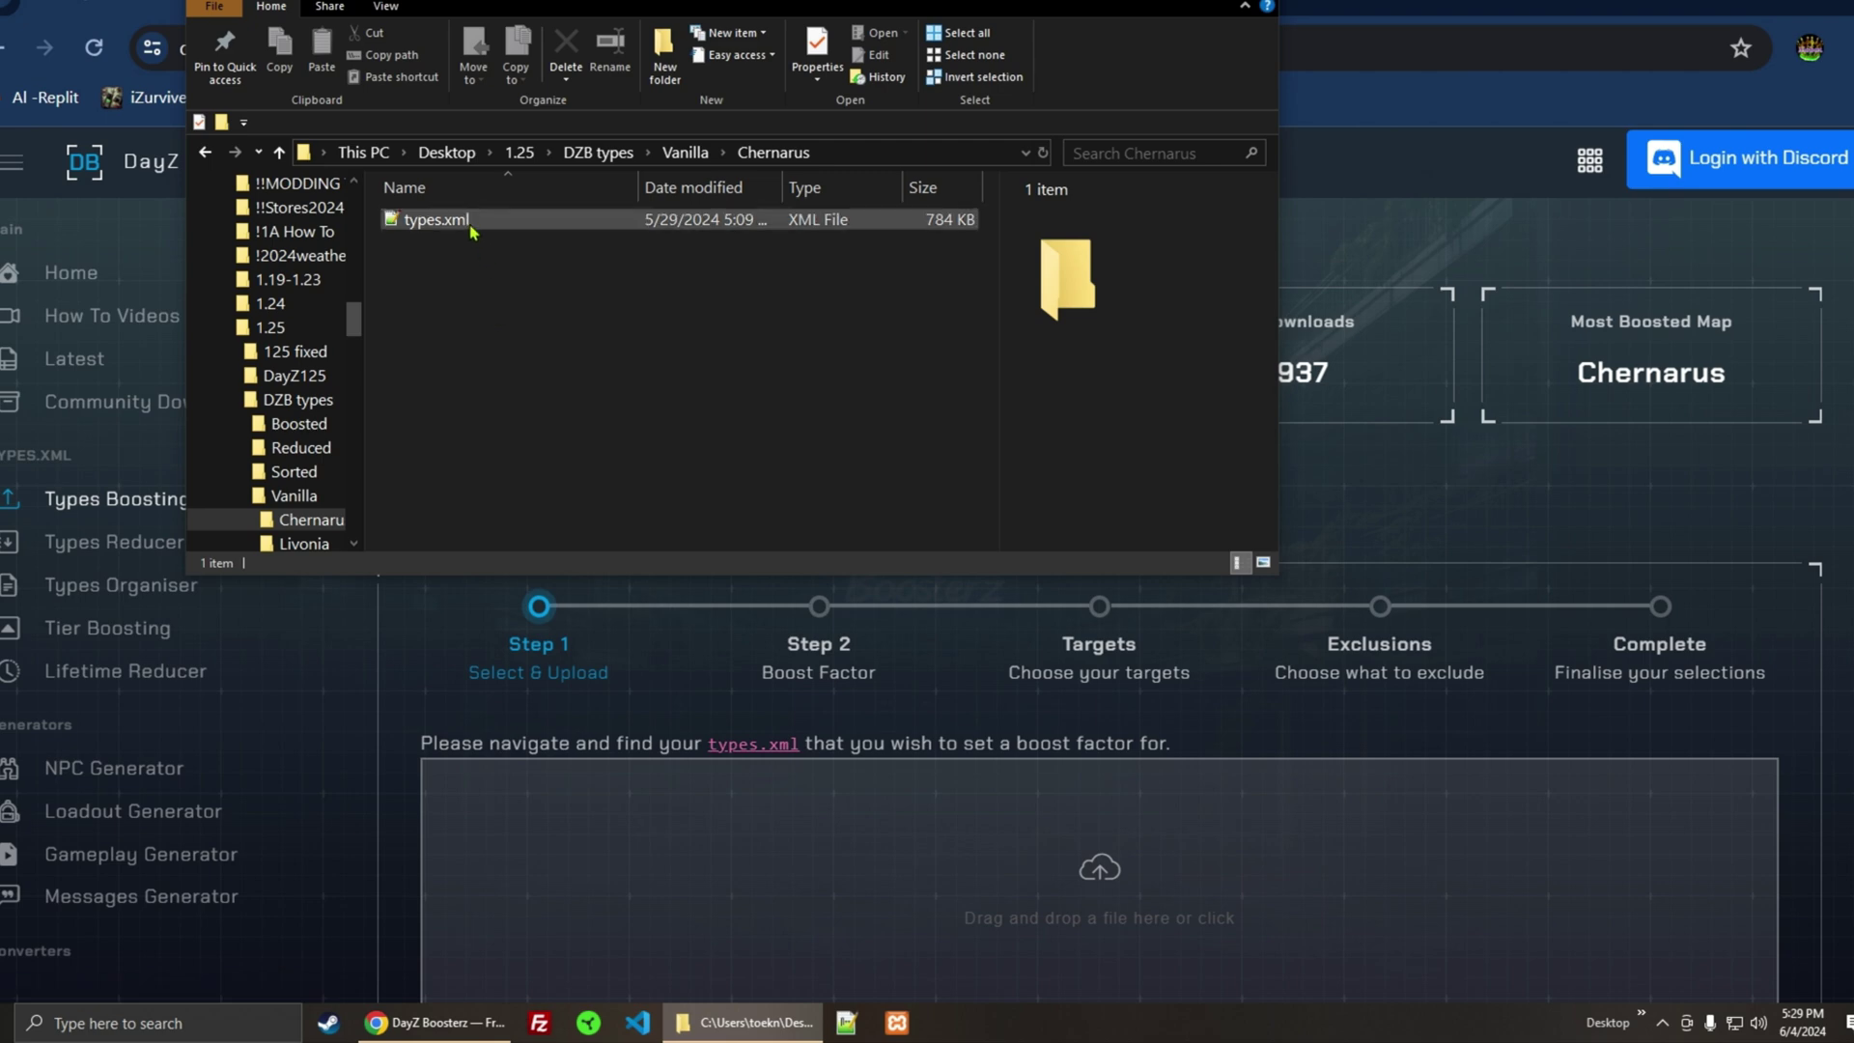
{"action": "left_click_drag", "start_coordinate": [472, 230], "coordinate": [1097, 878]}
{"action": "left_click", "coordinate": [1097, 878]}
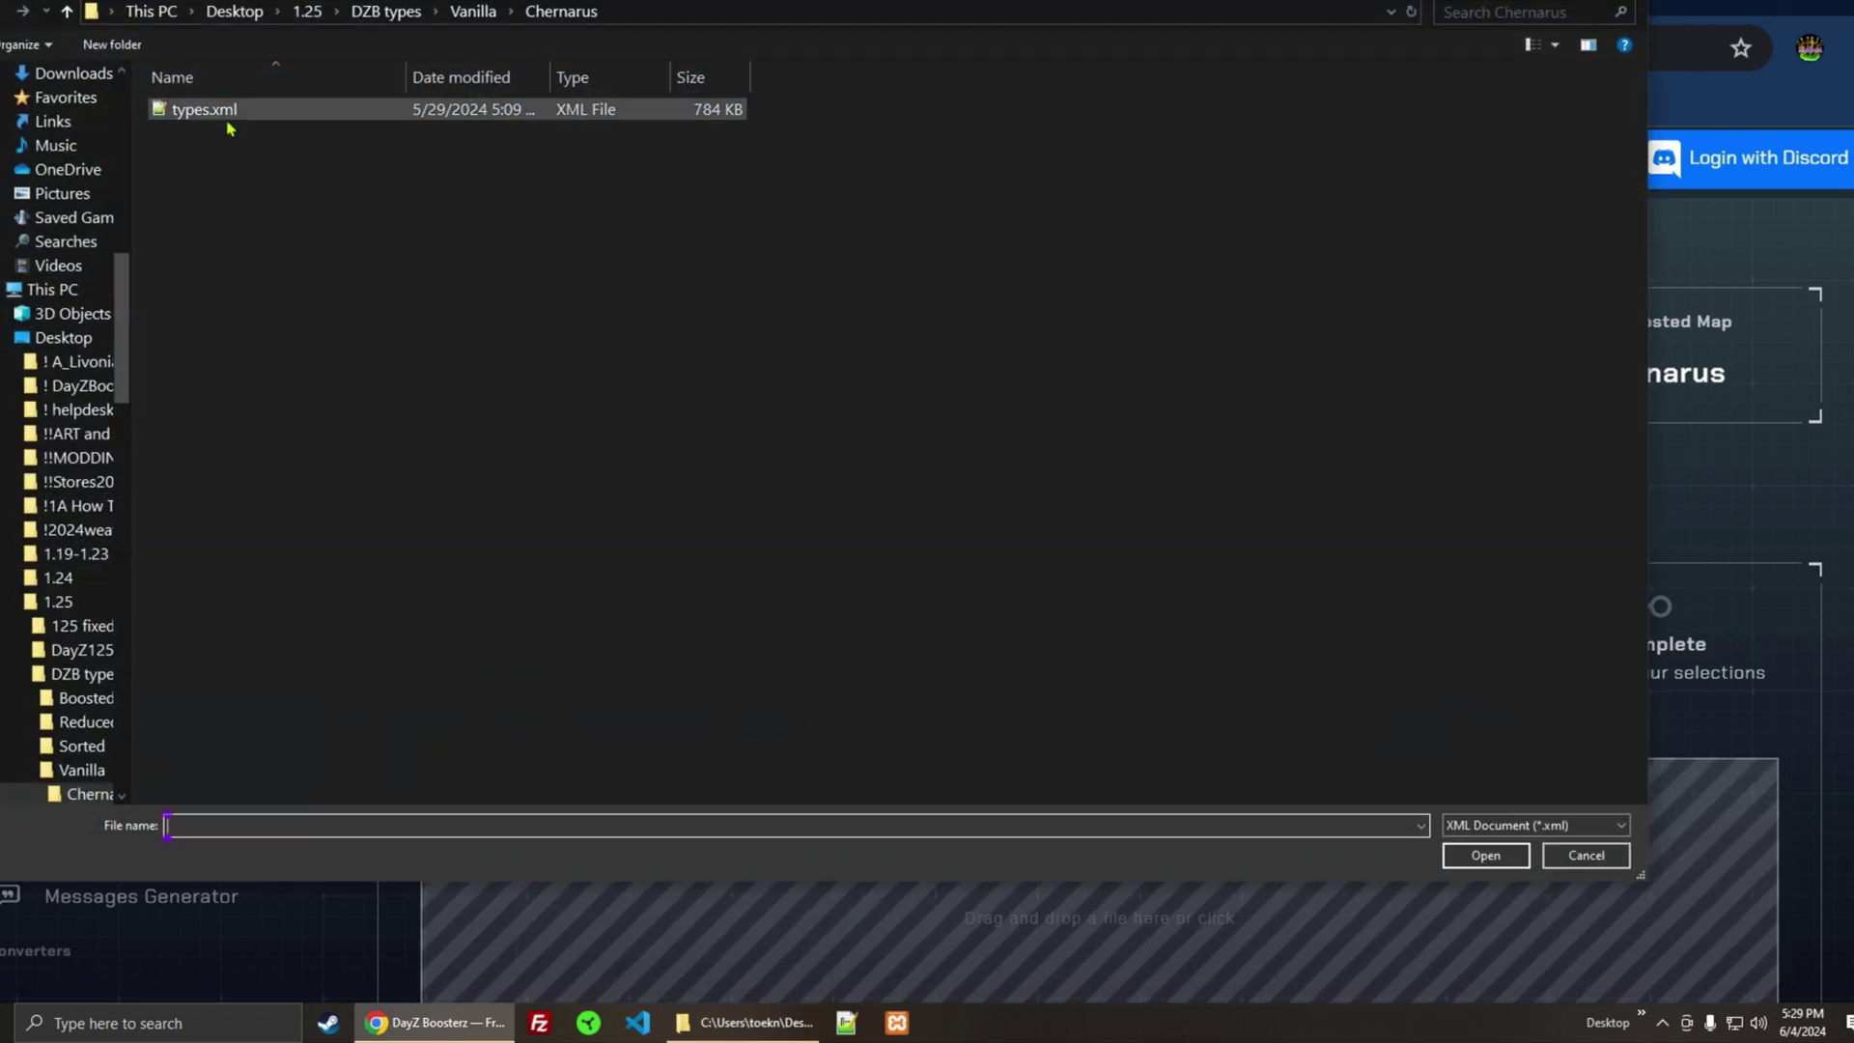
{"action": "double_click", "coordinate": [228, 116]}
{"action": "scroll", "coordinate": [1110, 743], "scroll_direction": "down", "scroll_amount": 3}
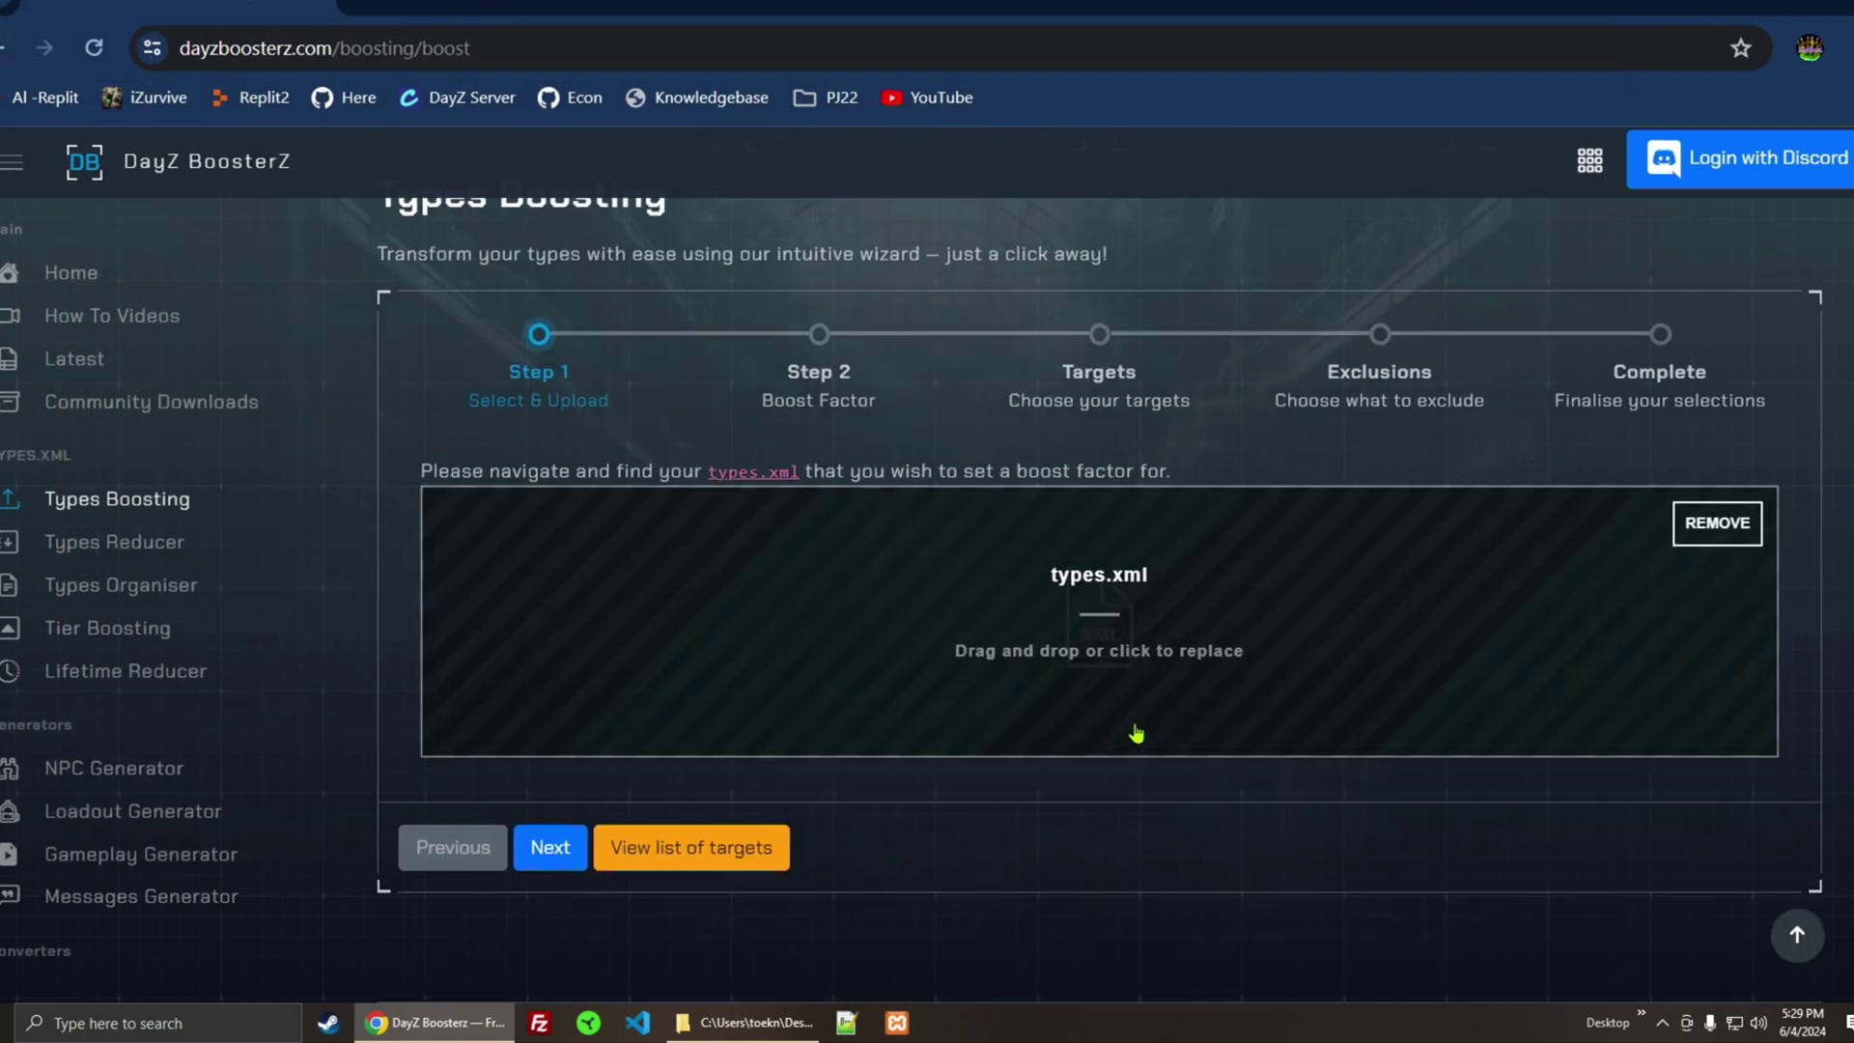
{"action": "left_click", "coordinate": [543, 854]}
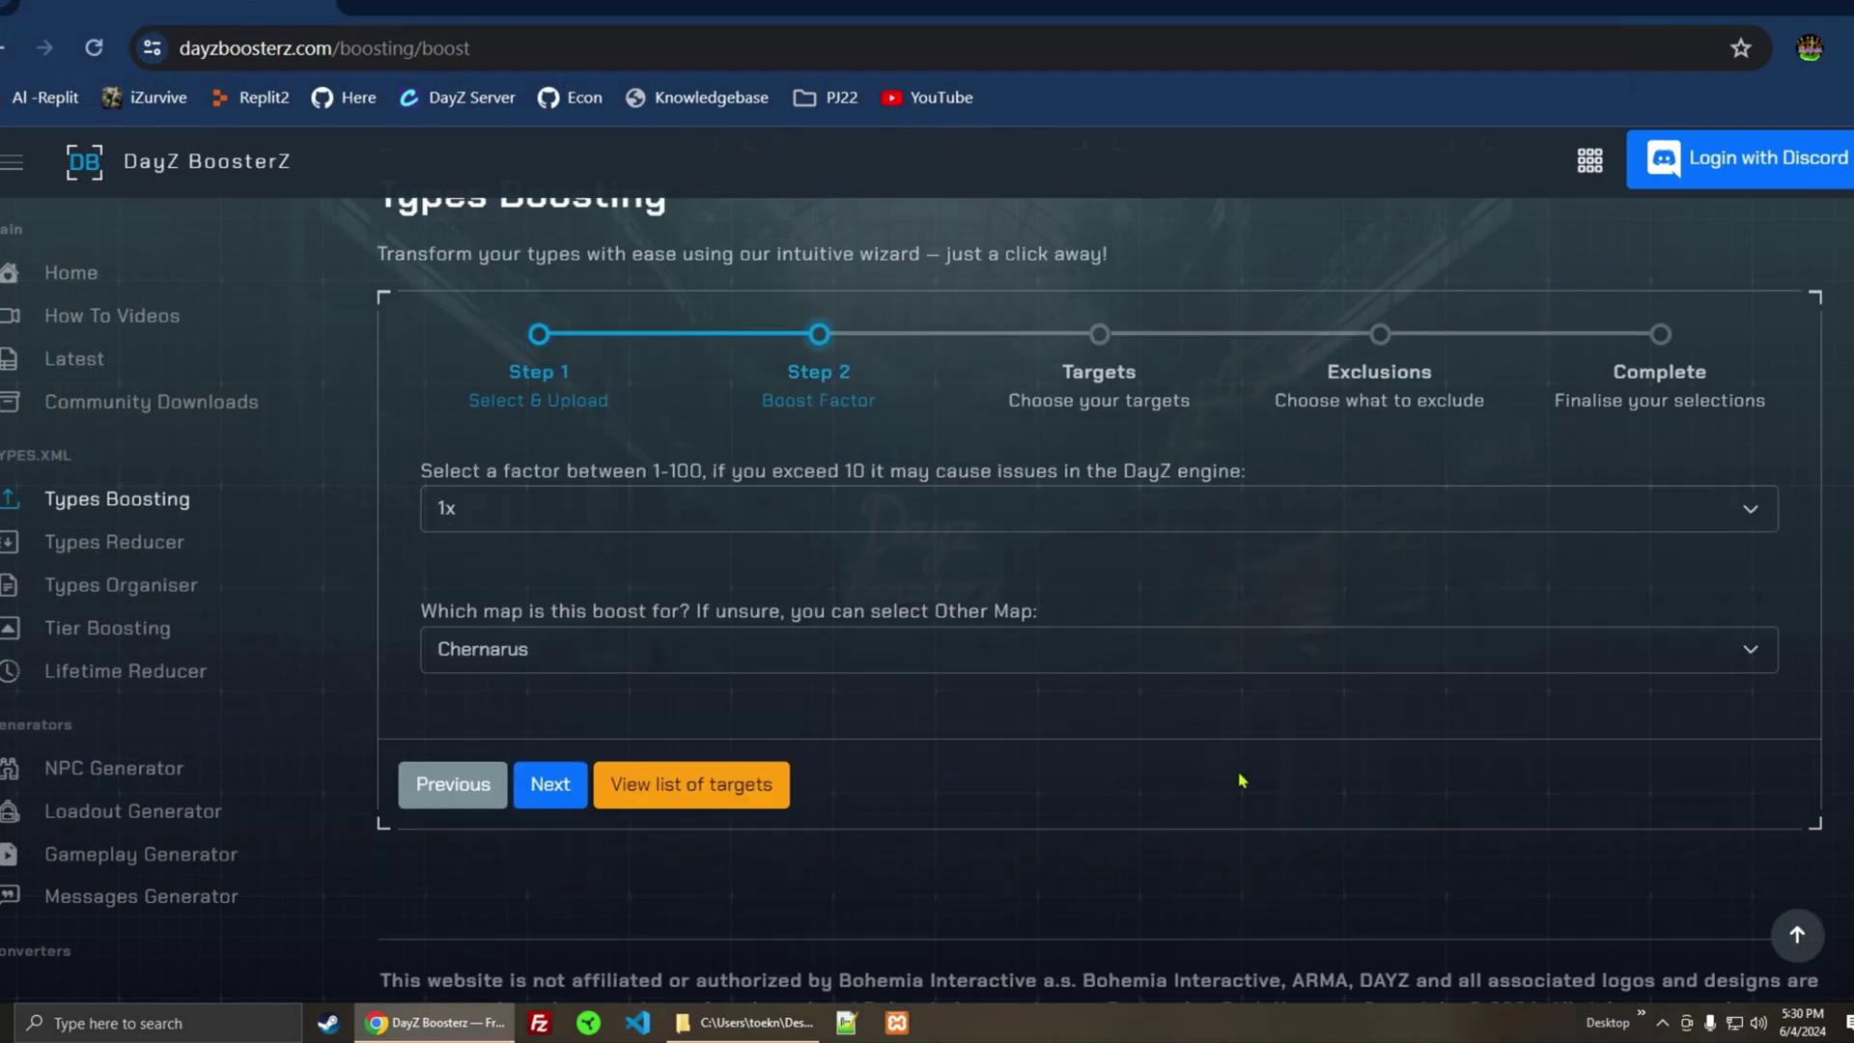
- Set the boost factor to 5x
{"action": "left_click", "coordinate": [935, 516]}
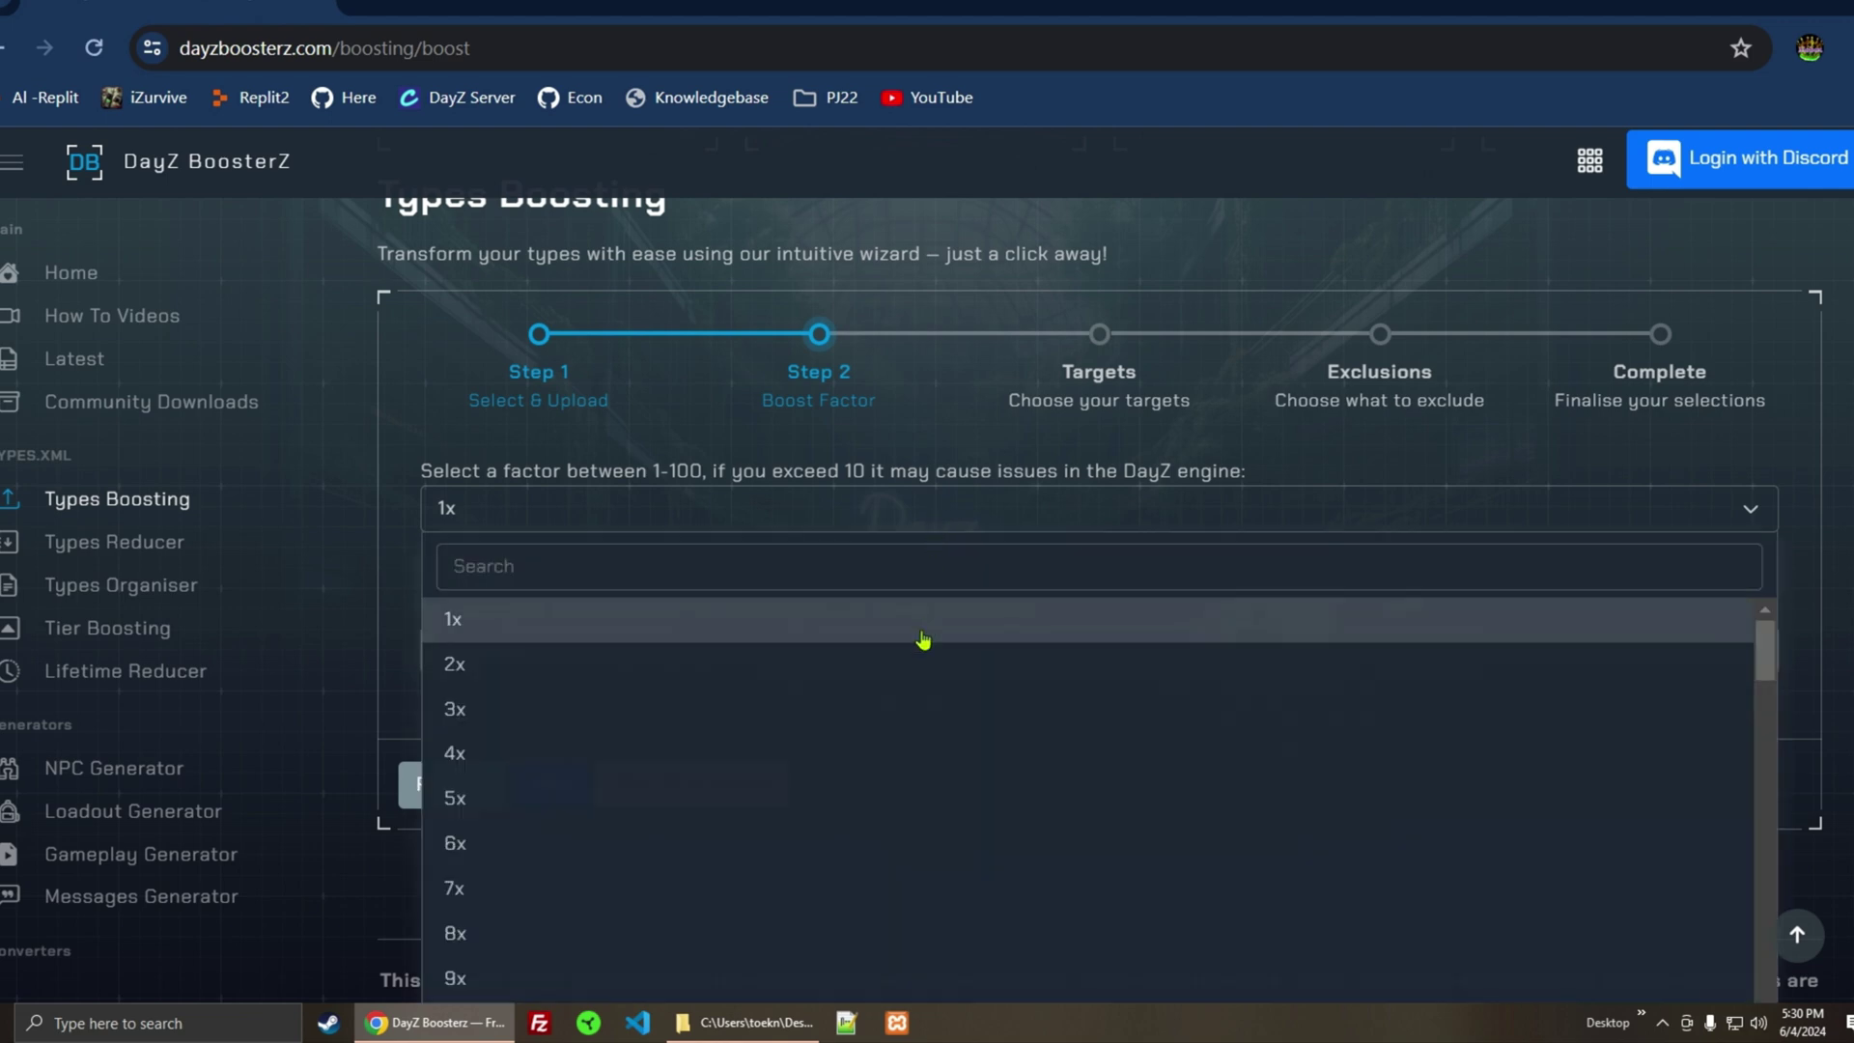
{"action": "scroll", "coordinate": [923, 641], "scroll_direction": "down", "scroll_amount": 3}
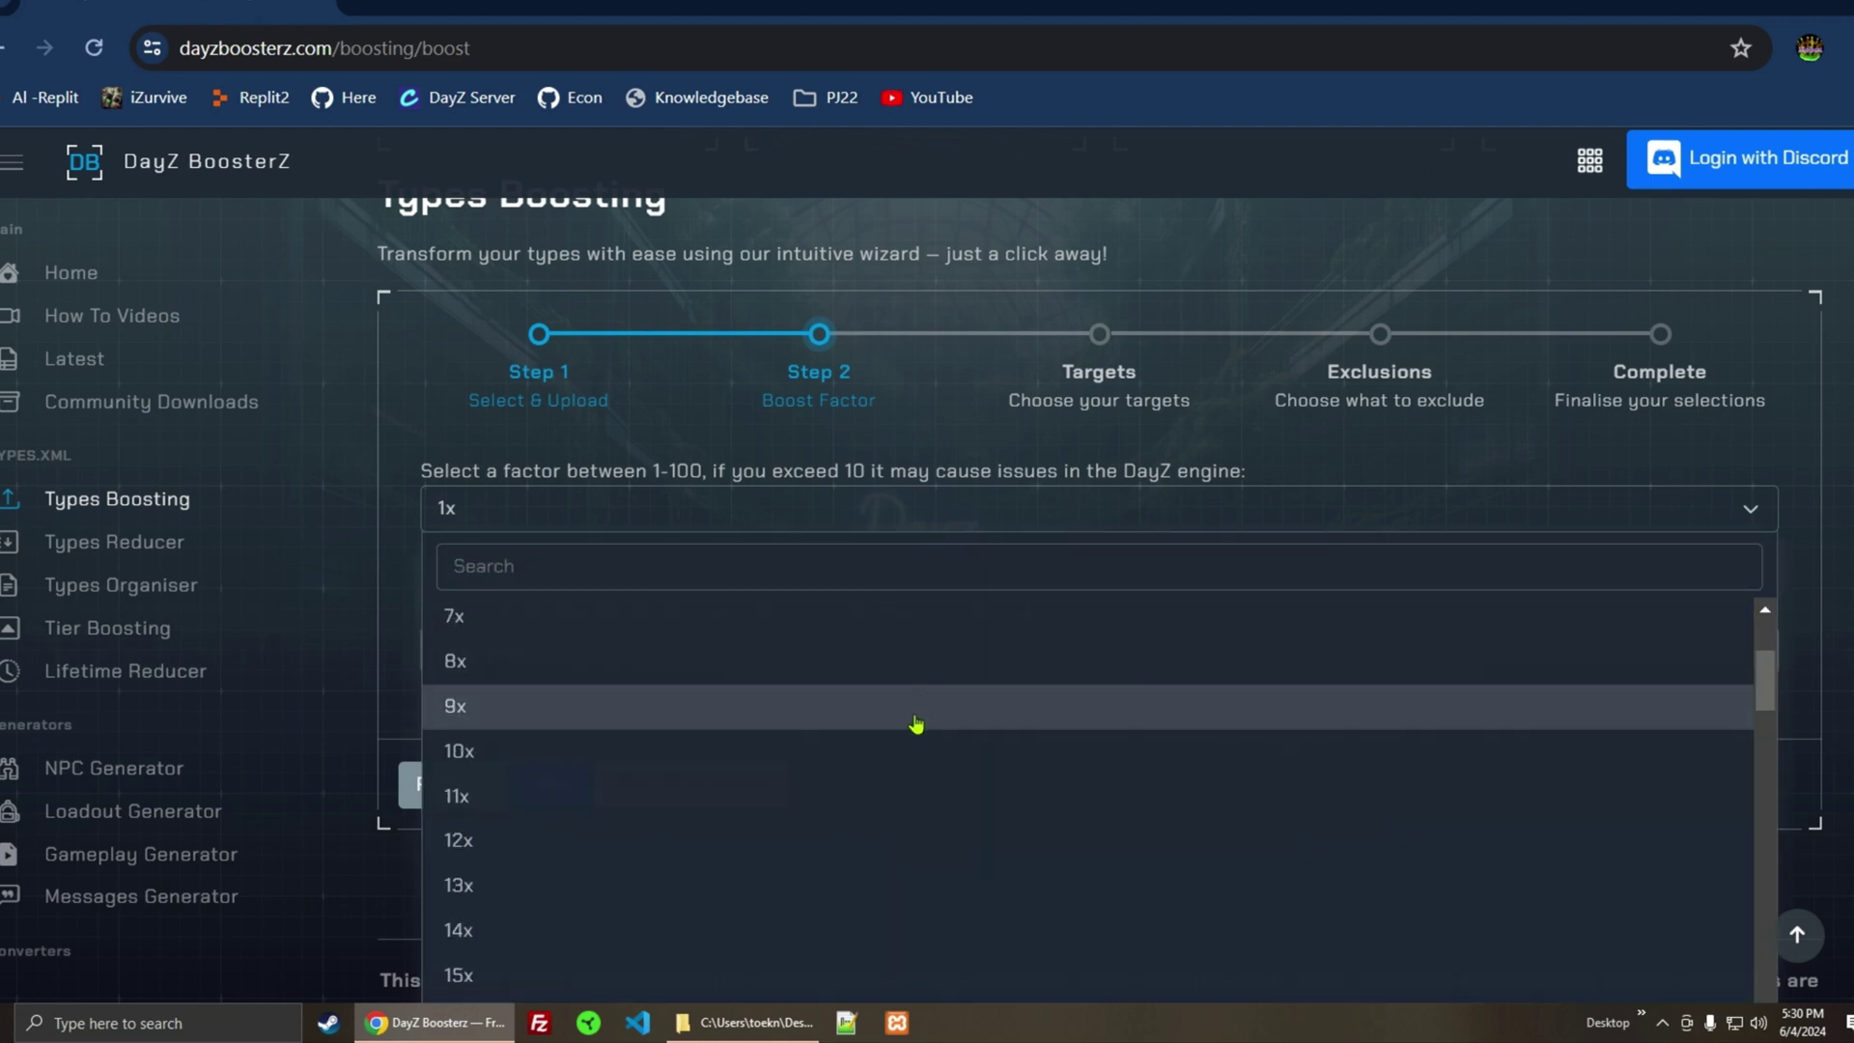
{"action": "scroll", "coordinate": [897, 749], "scroll_direction": "up", "scroll_amount": 3}
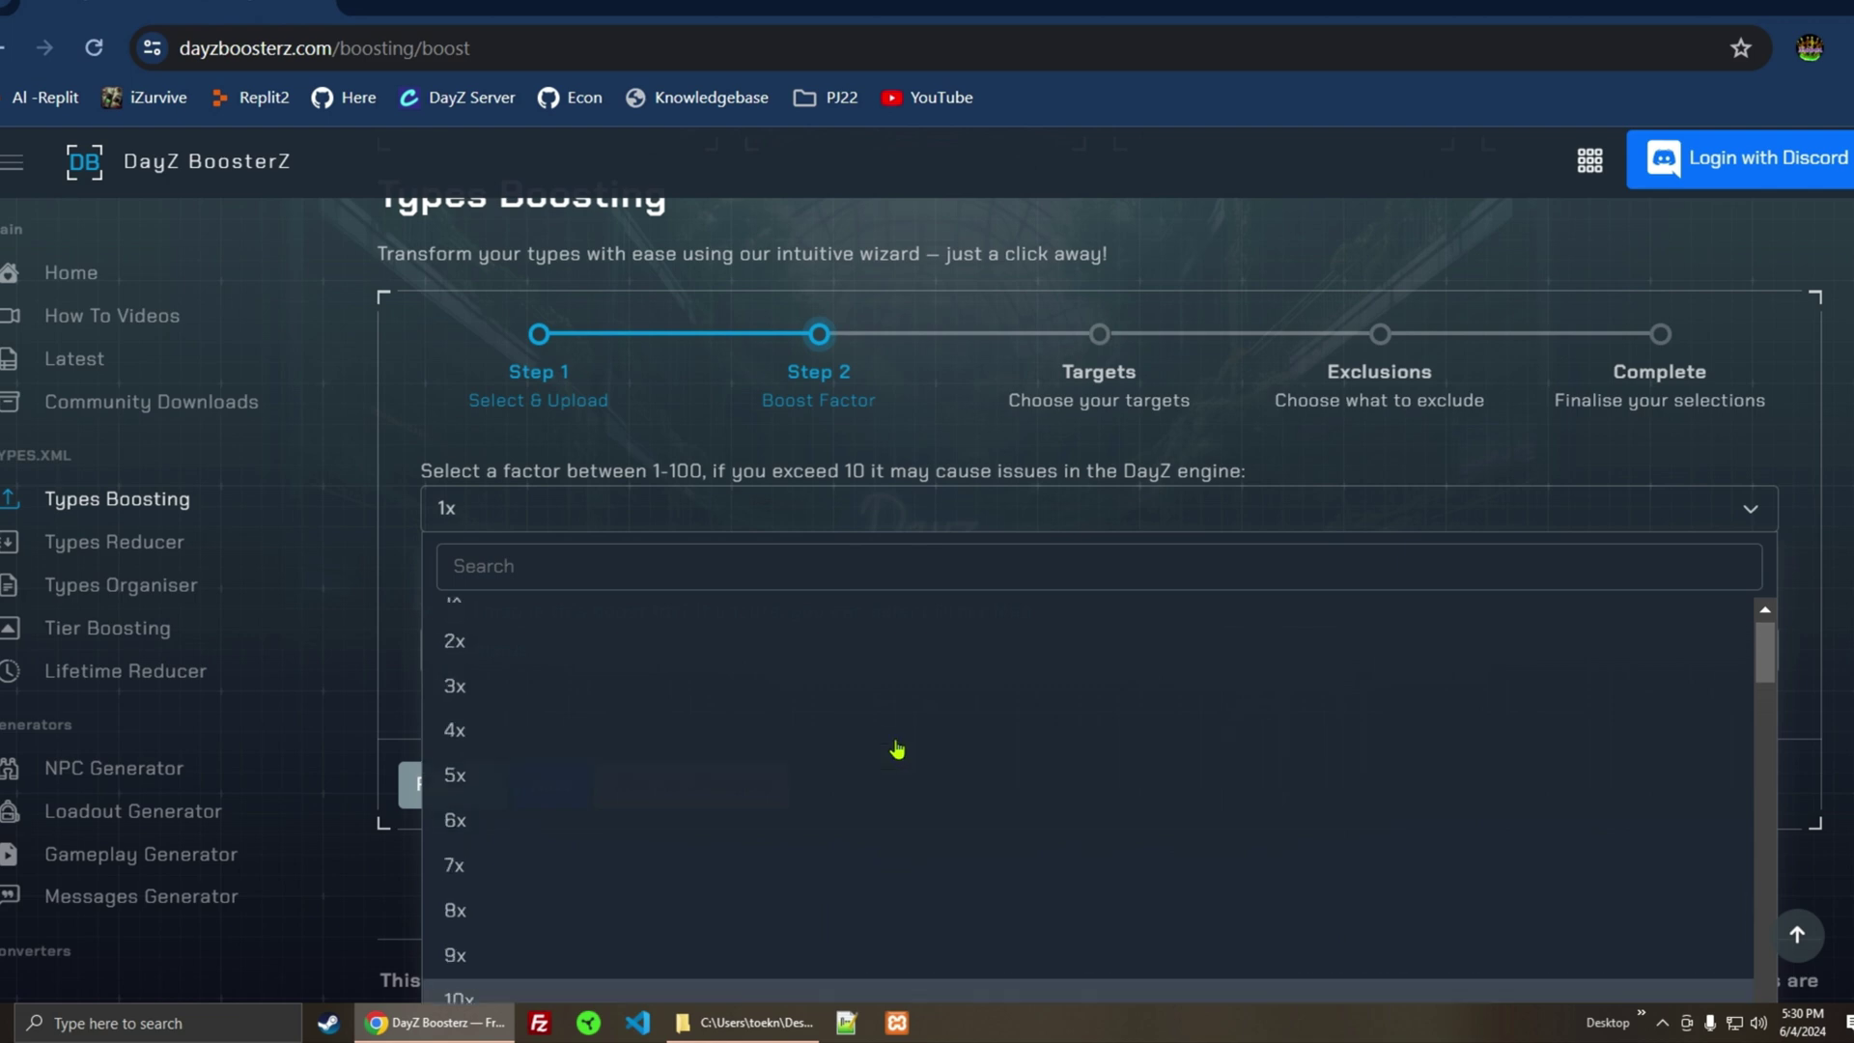
{"action": "left_click", "coordinate": [816, 796]}
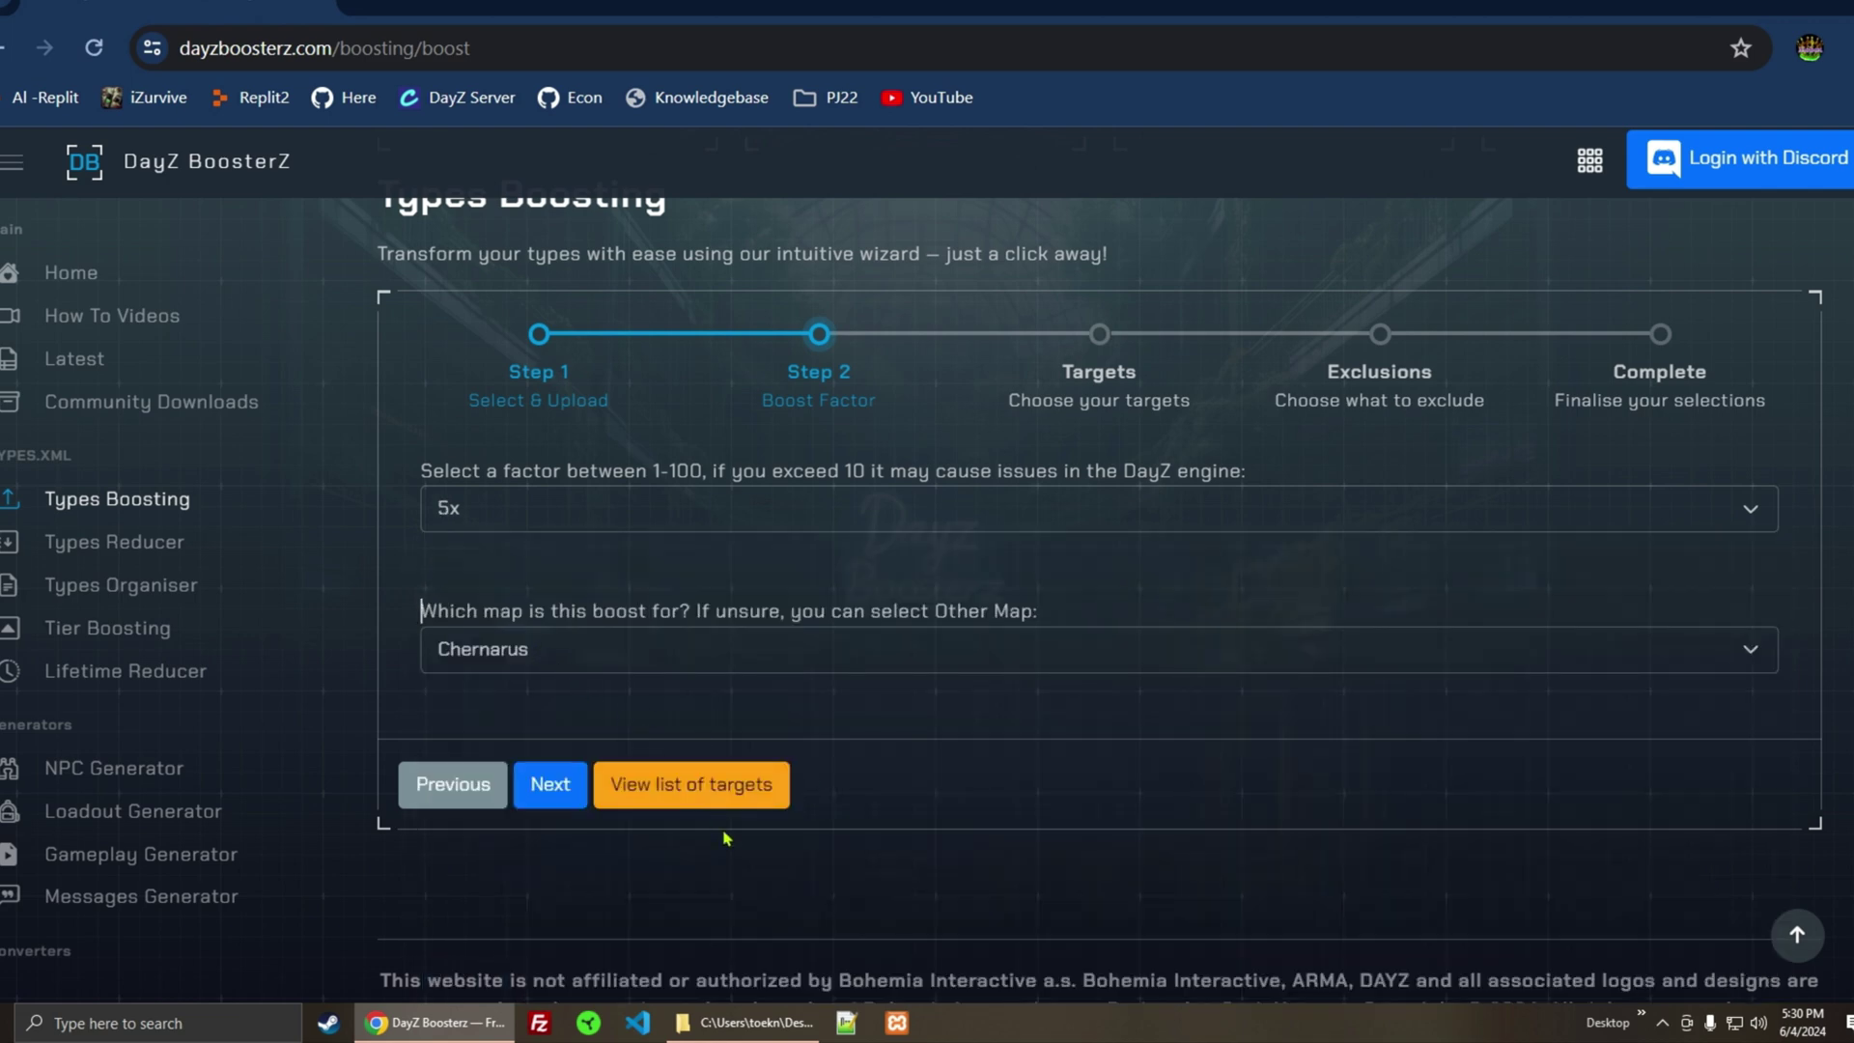
- Review the list of target type names, then close it
{"action": "left_click", "coordinate": [669, 784]}
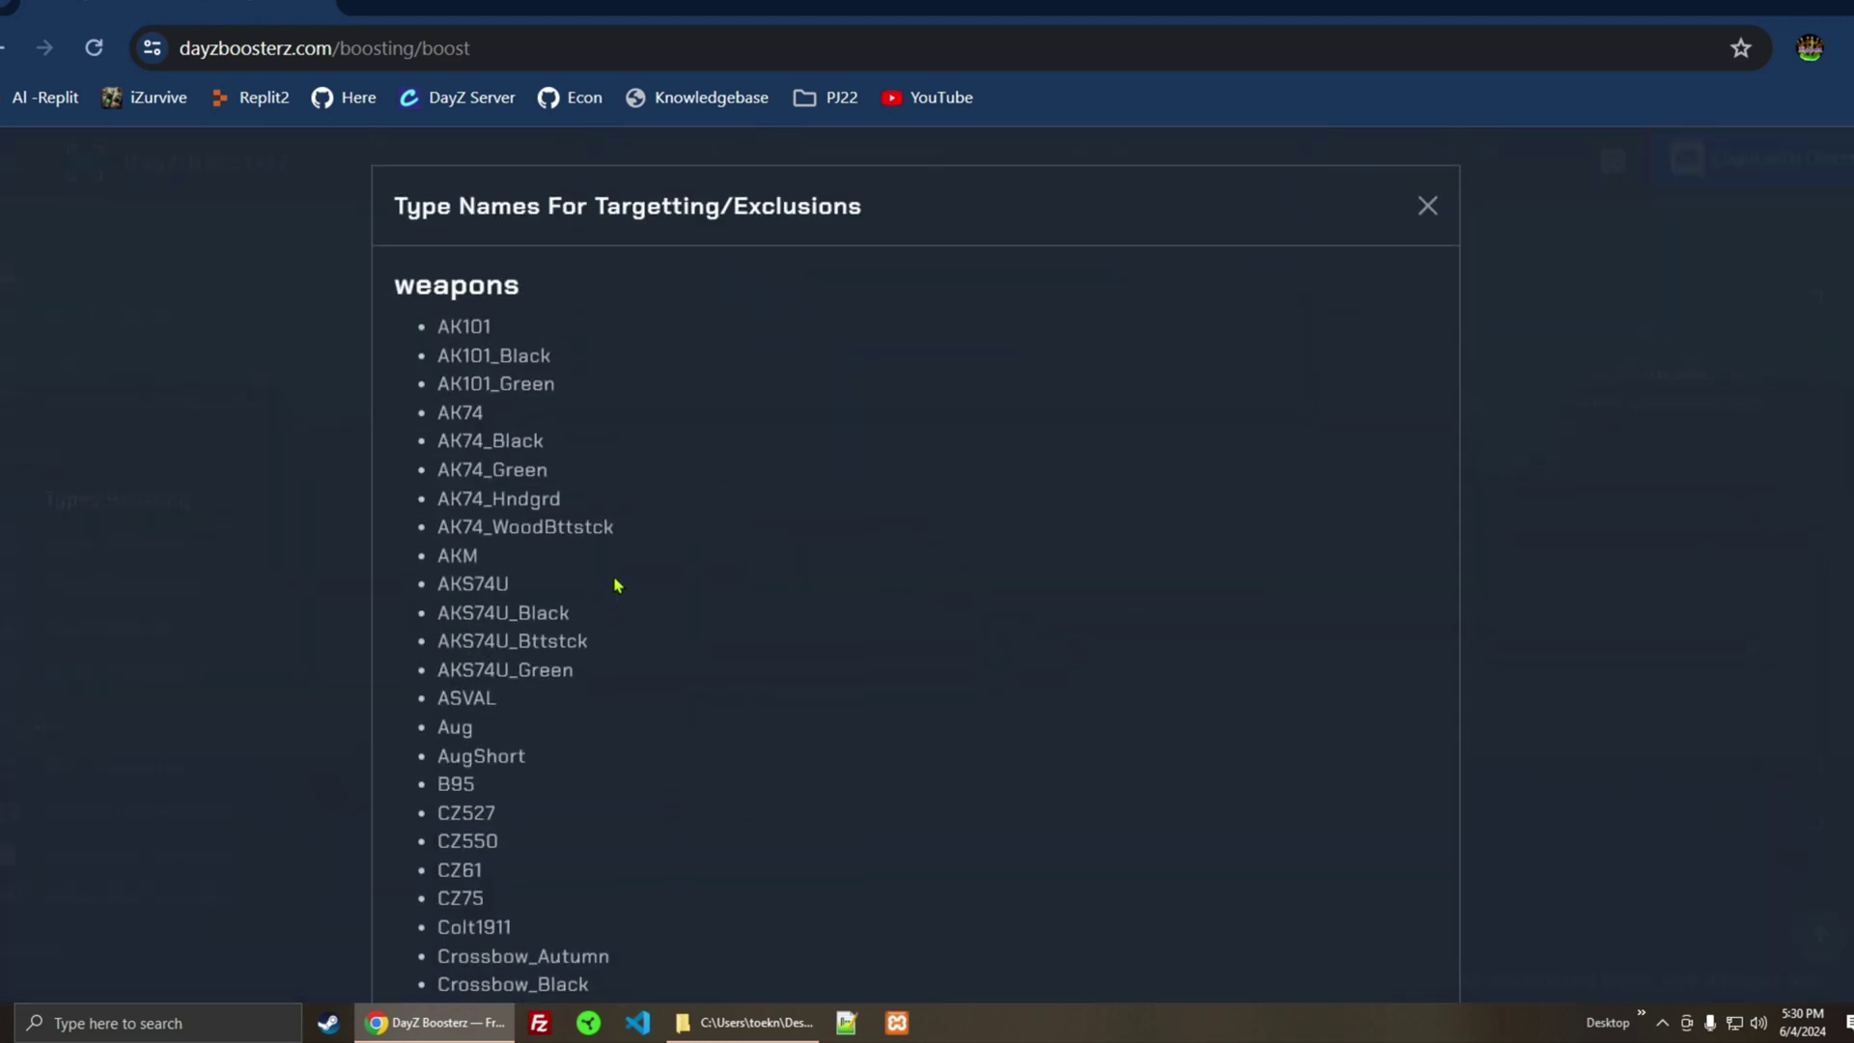
{"action": "scroll", "coordinate": [612, 585], "scroll_direction": "down", "scroll_amount": 15}
{"action": "scroll", "coordinate": [612, 589], "scroll_direction": "down", "scroll_amount": 20}
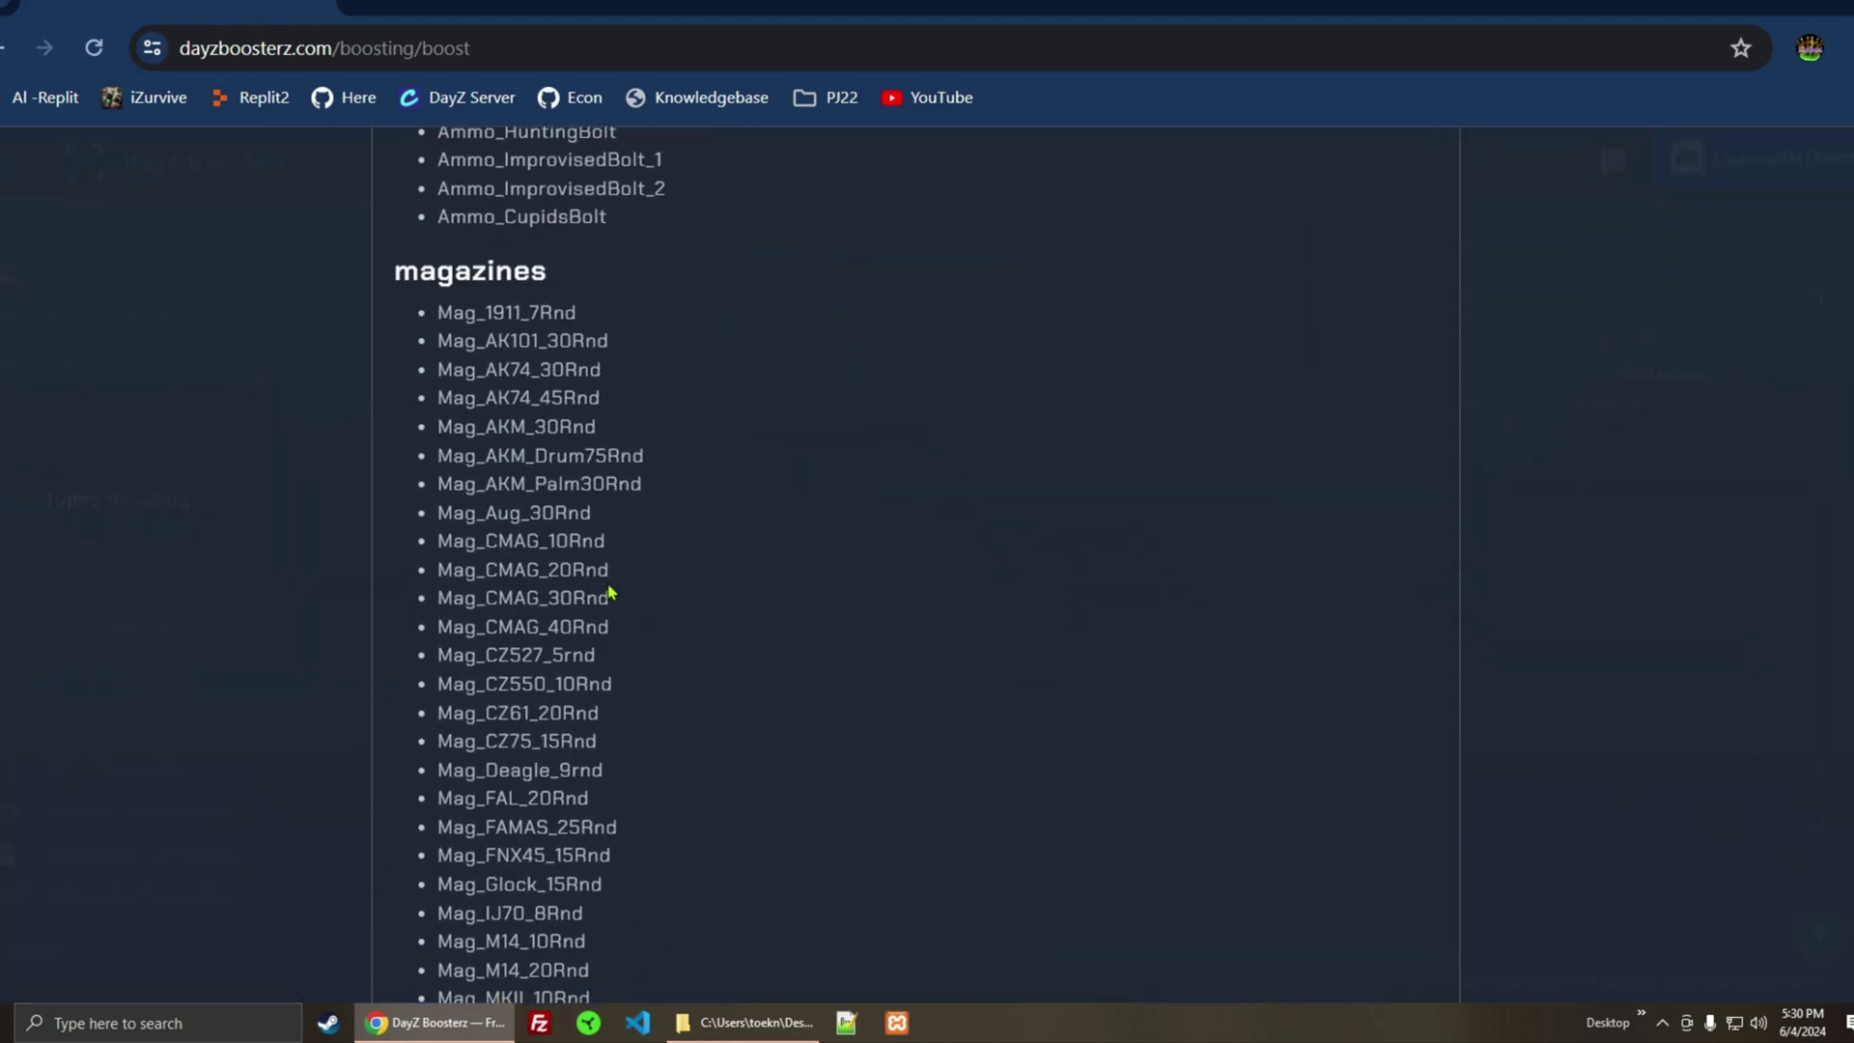
{"action": "scroll", "coordinate": [650, 592], "scroll_direction": "up", "scroll_amount": 8}
{"action": "scroll", "coordinate": [650, 591], "scroll_direction": "down", "scroll_amount": 20}
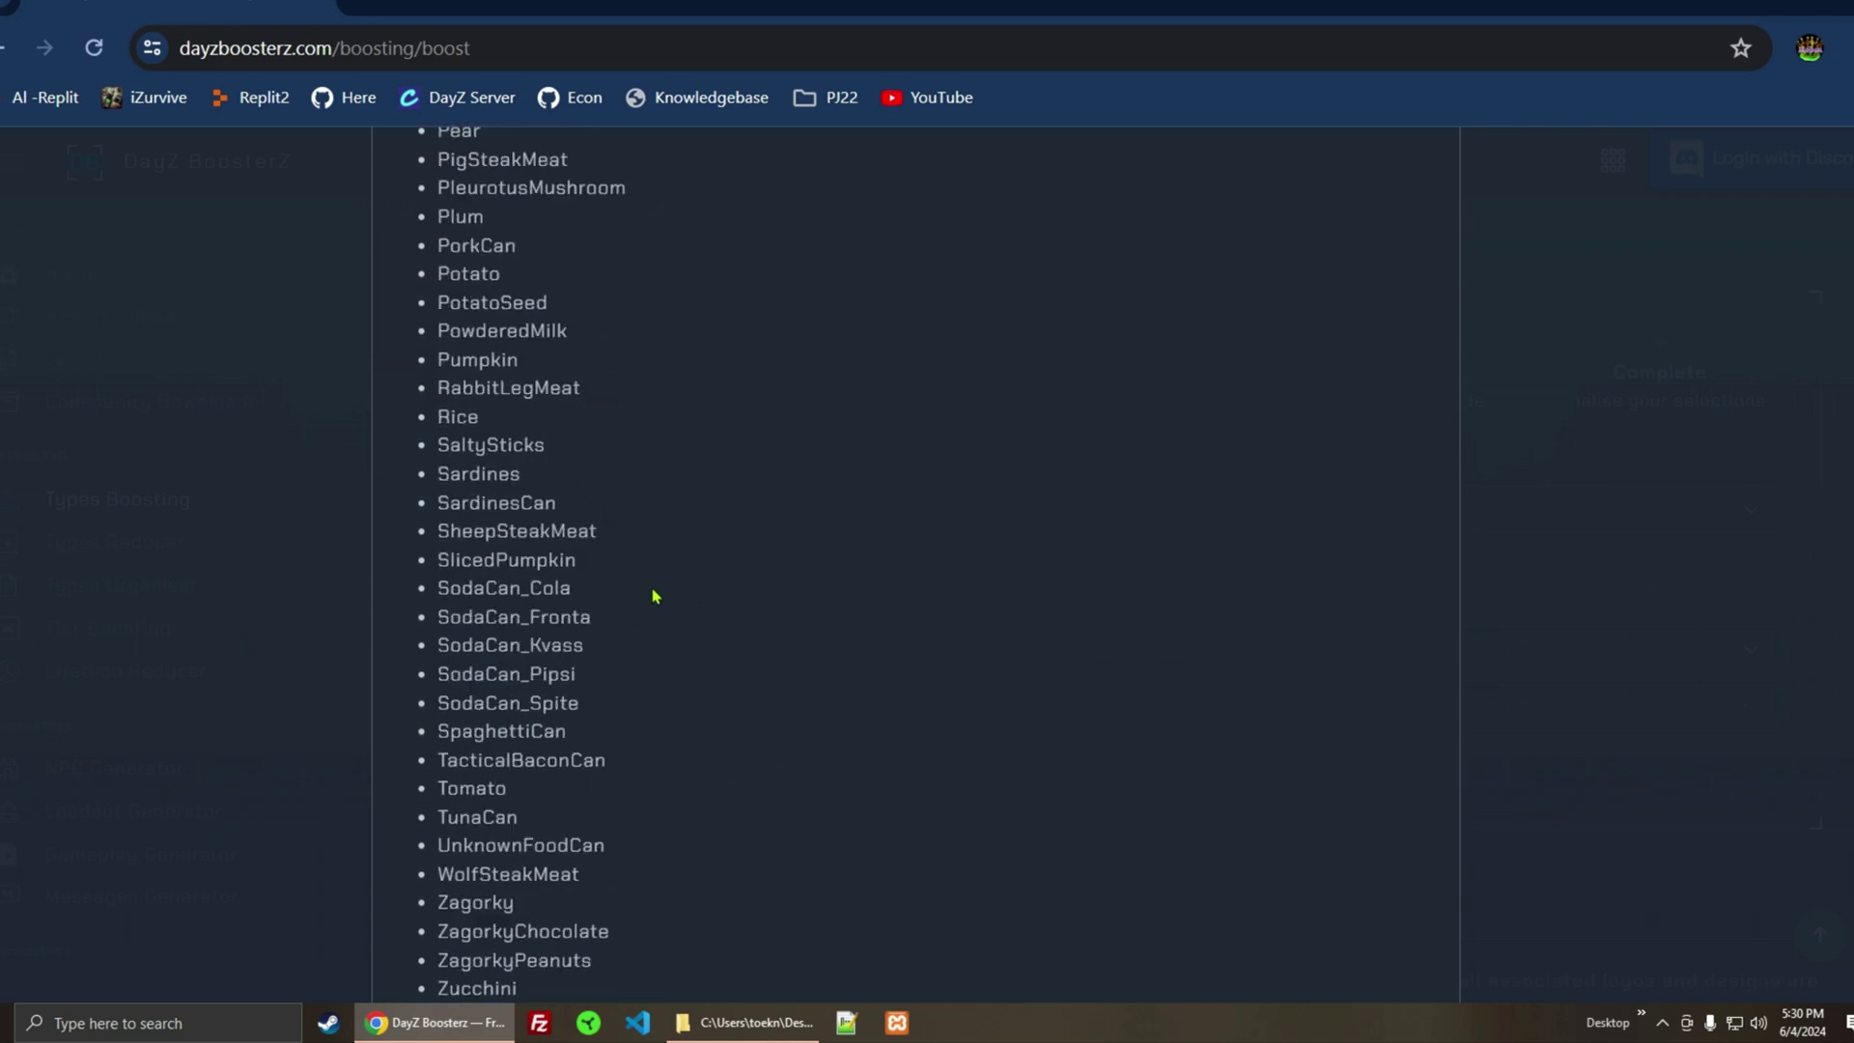
{"action": "scroll", "coordinate": [650, 592], "scroll_direction": "up", "scroll_amount": 2}
{"action": "left_click_drag", "start_coordinate": [604, 703], "coordinate": [519, 312]}
{"action": "scroll", "coordinate": [520, 315], "scroll_direction": "up", "scroll_amount": 20}
{"action": "scroll", "coordinate": [519, 313], "scroll_direction": "up", "scroll_amount": 20}
{"action": "left_click", "coordinate": [1427, 206]}
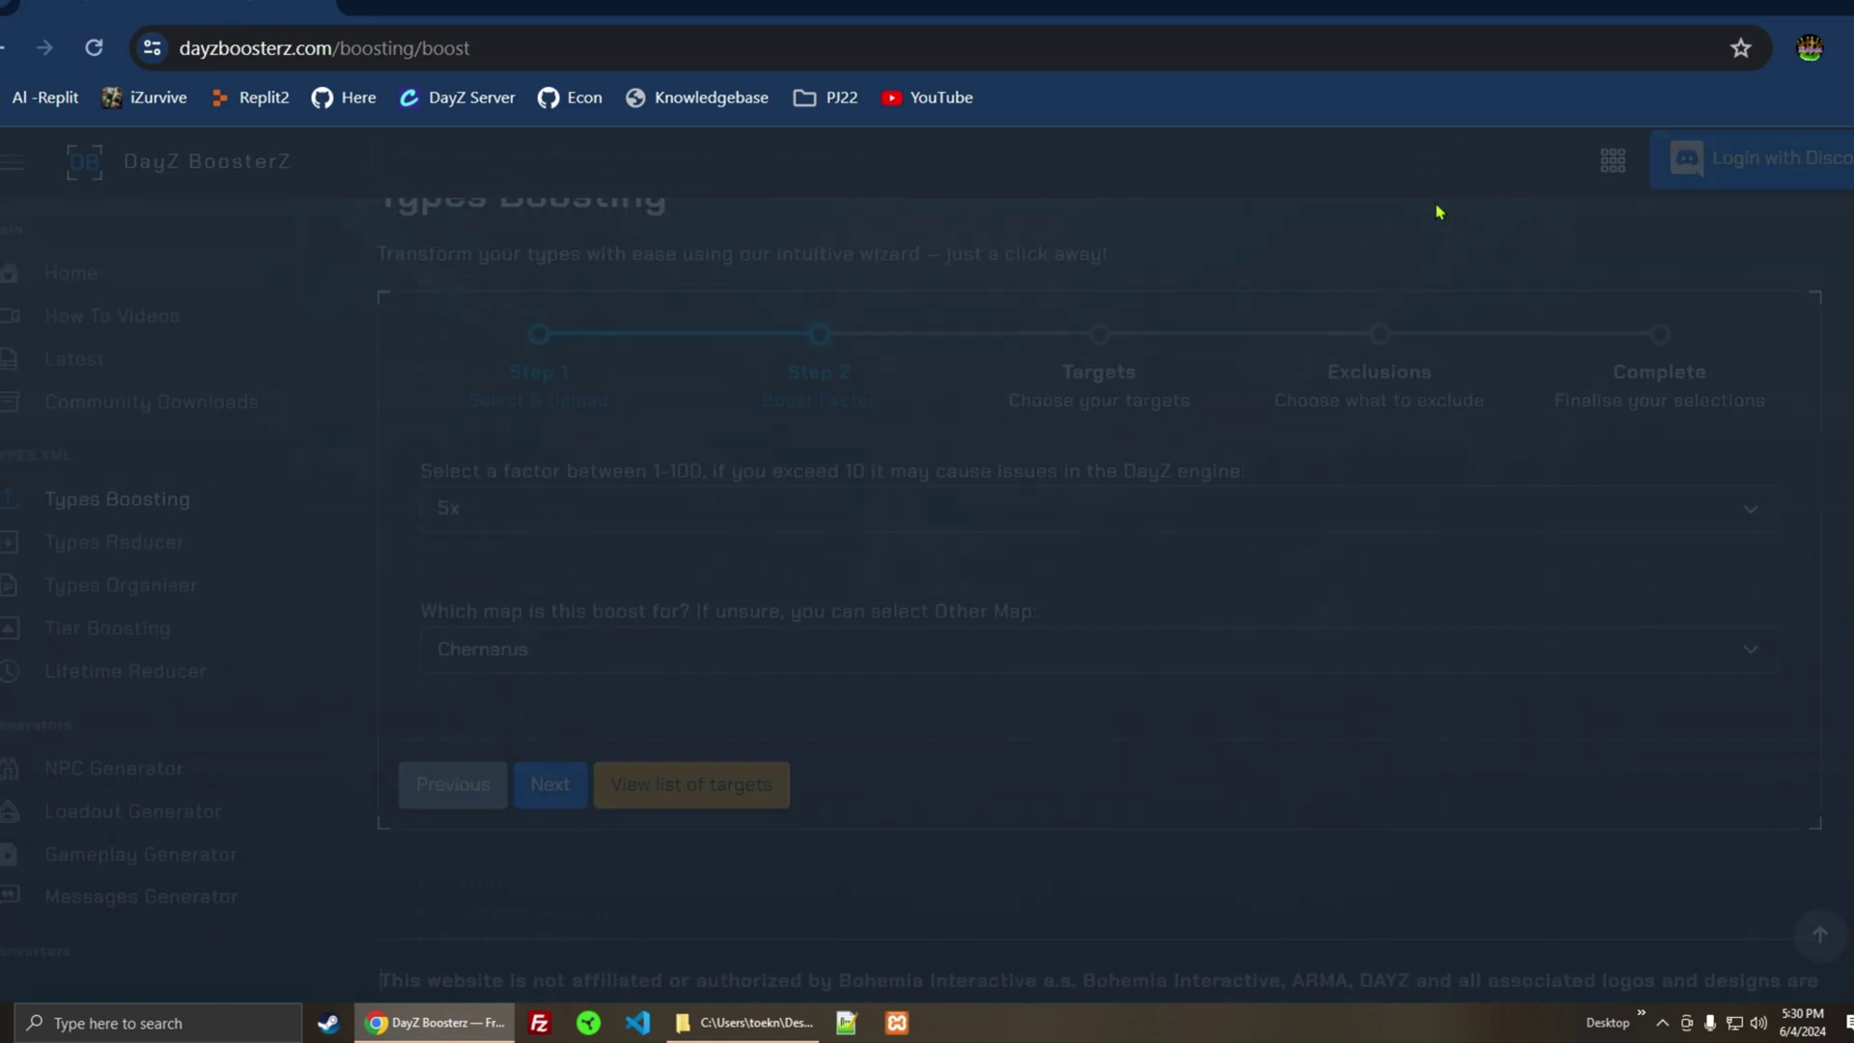
{"action": "scroll", "coordinate": [1117, 705], "scroll_direction": "up", "scroll_amount": 3}
{"action": "scroll", "coordinate": [1117, 706], "scroll_direction": "down", "scroll_amount": 3}
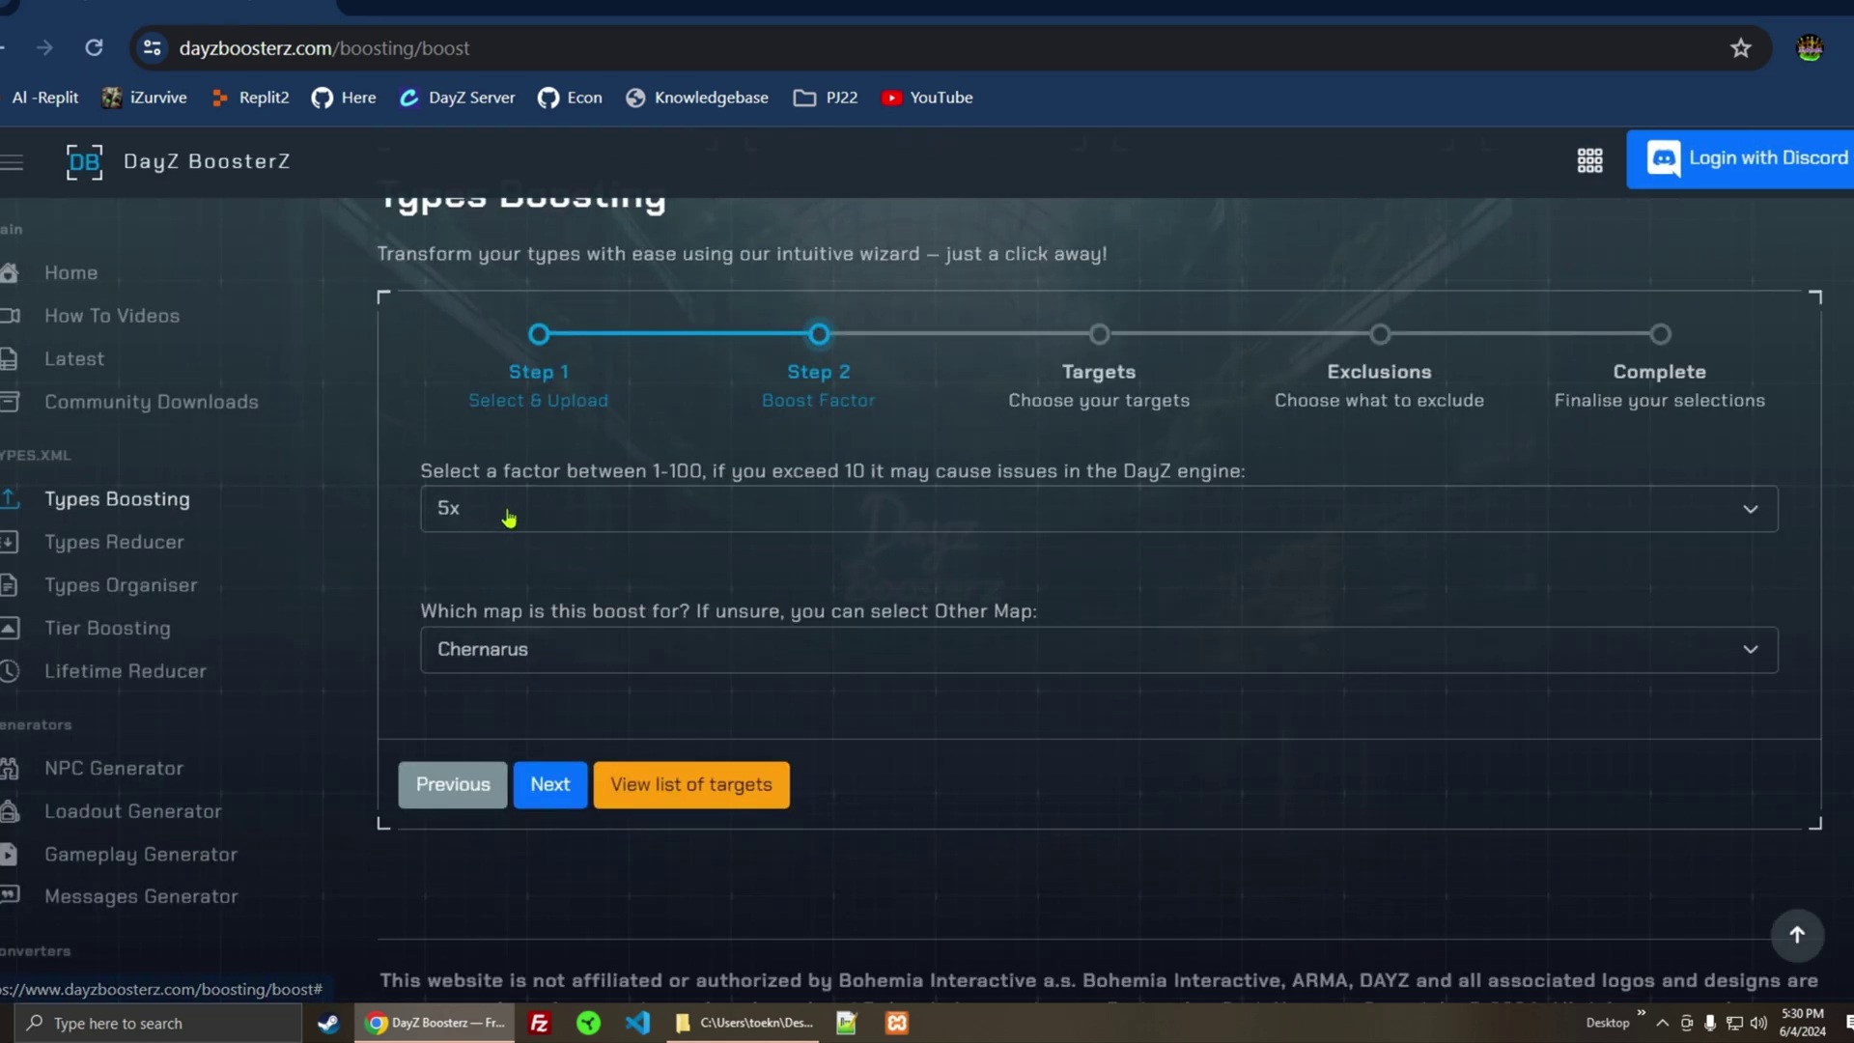
- Target only weapons, loose ammo, magazines and boxed ammo
{"action": "left_click", "coordinate": [553, 787]}
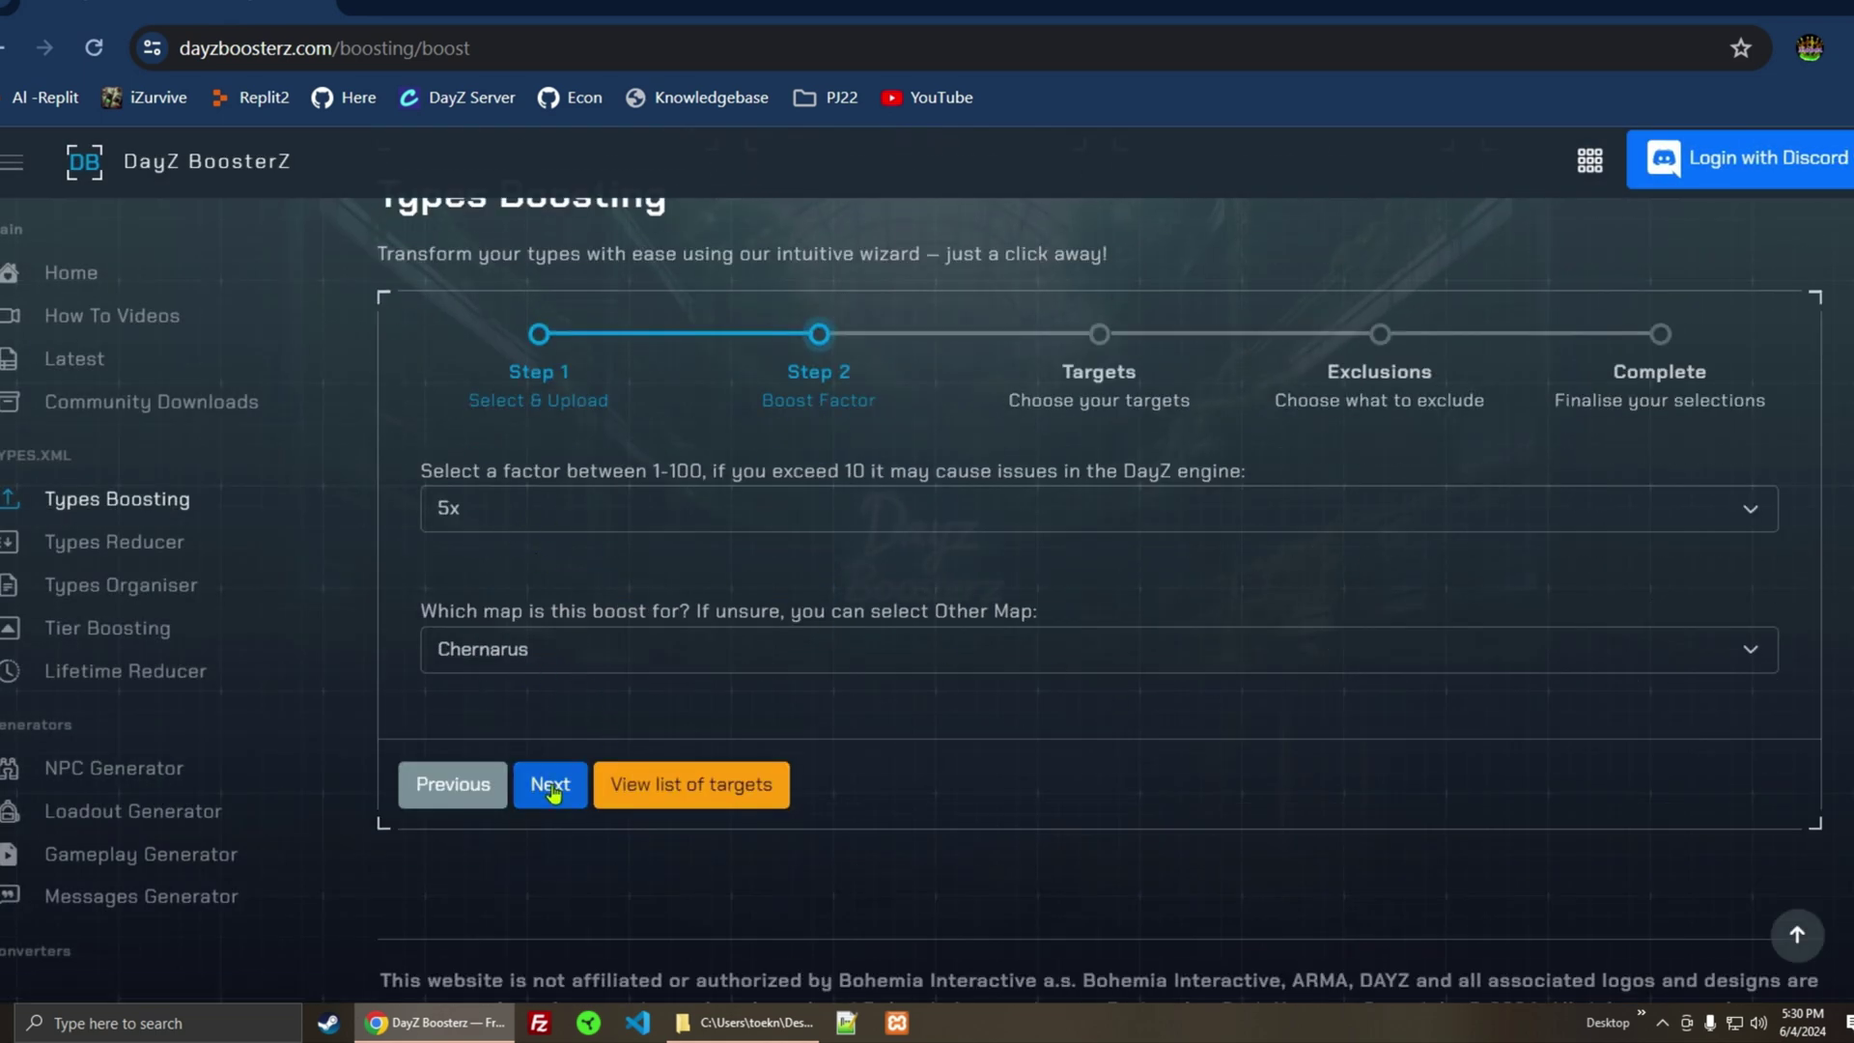
{"action": "scroll", "coordinate": [853, 720], "scroll_direction": "down", "scroll_amount": 3}
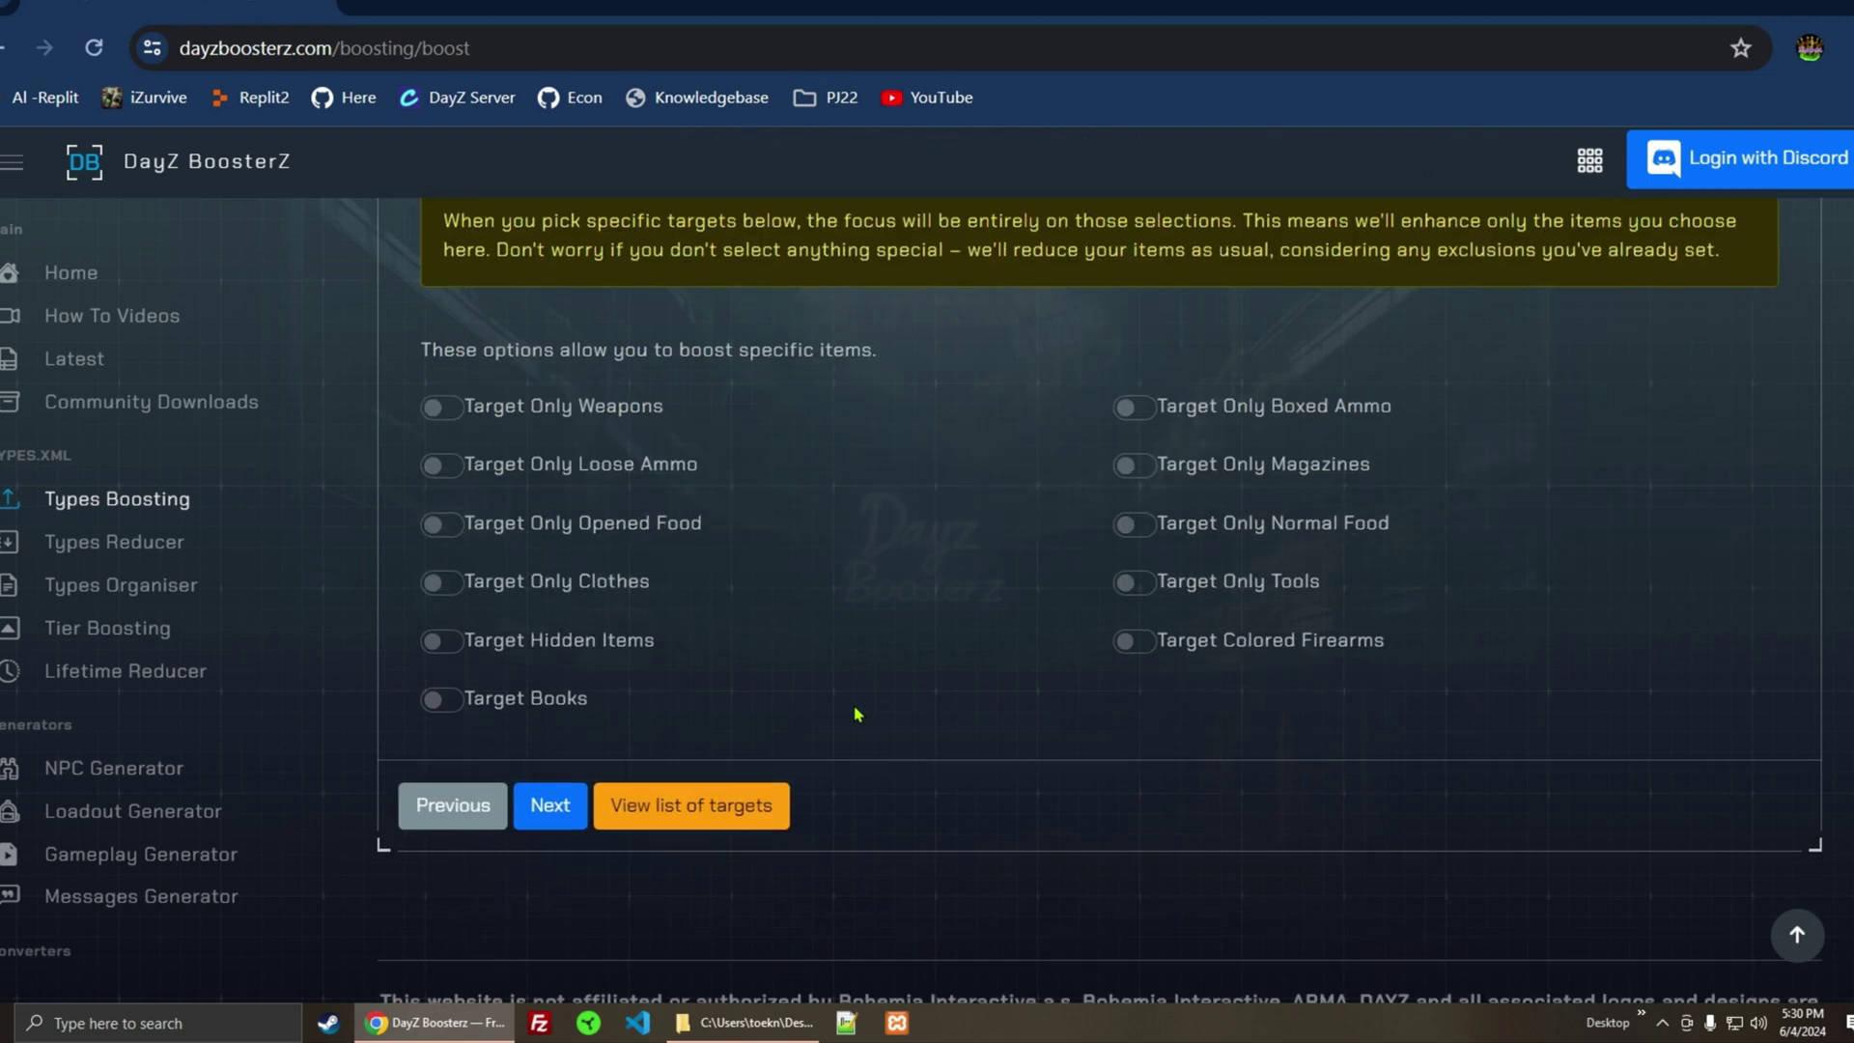
{"action": "left_click", "coordinate": [454, 417]}
{"action": "left_click", "coordinate": [454, 469]}
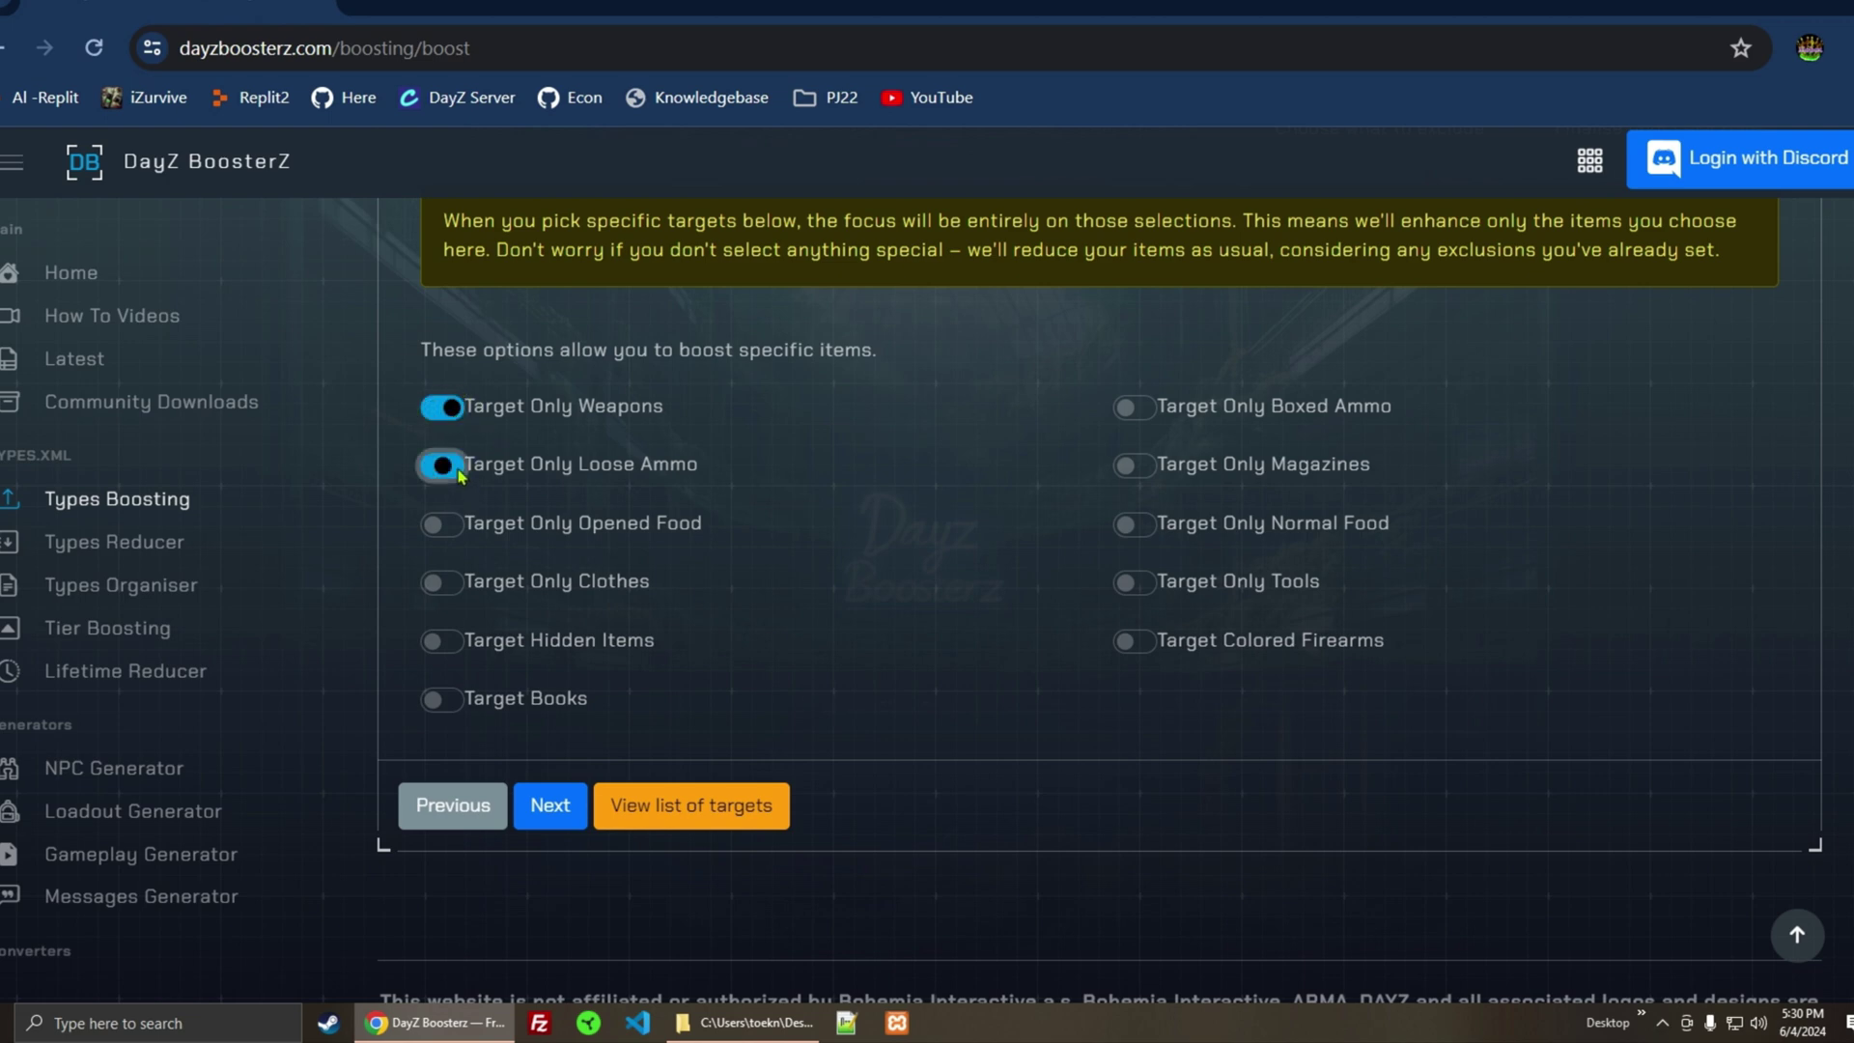
{"action": "left_click", "coordinate": [1154, 473]}
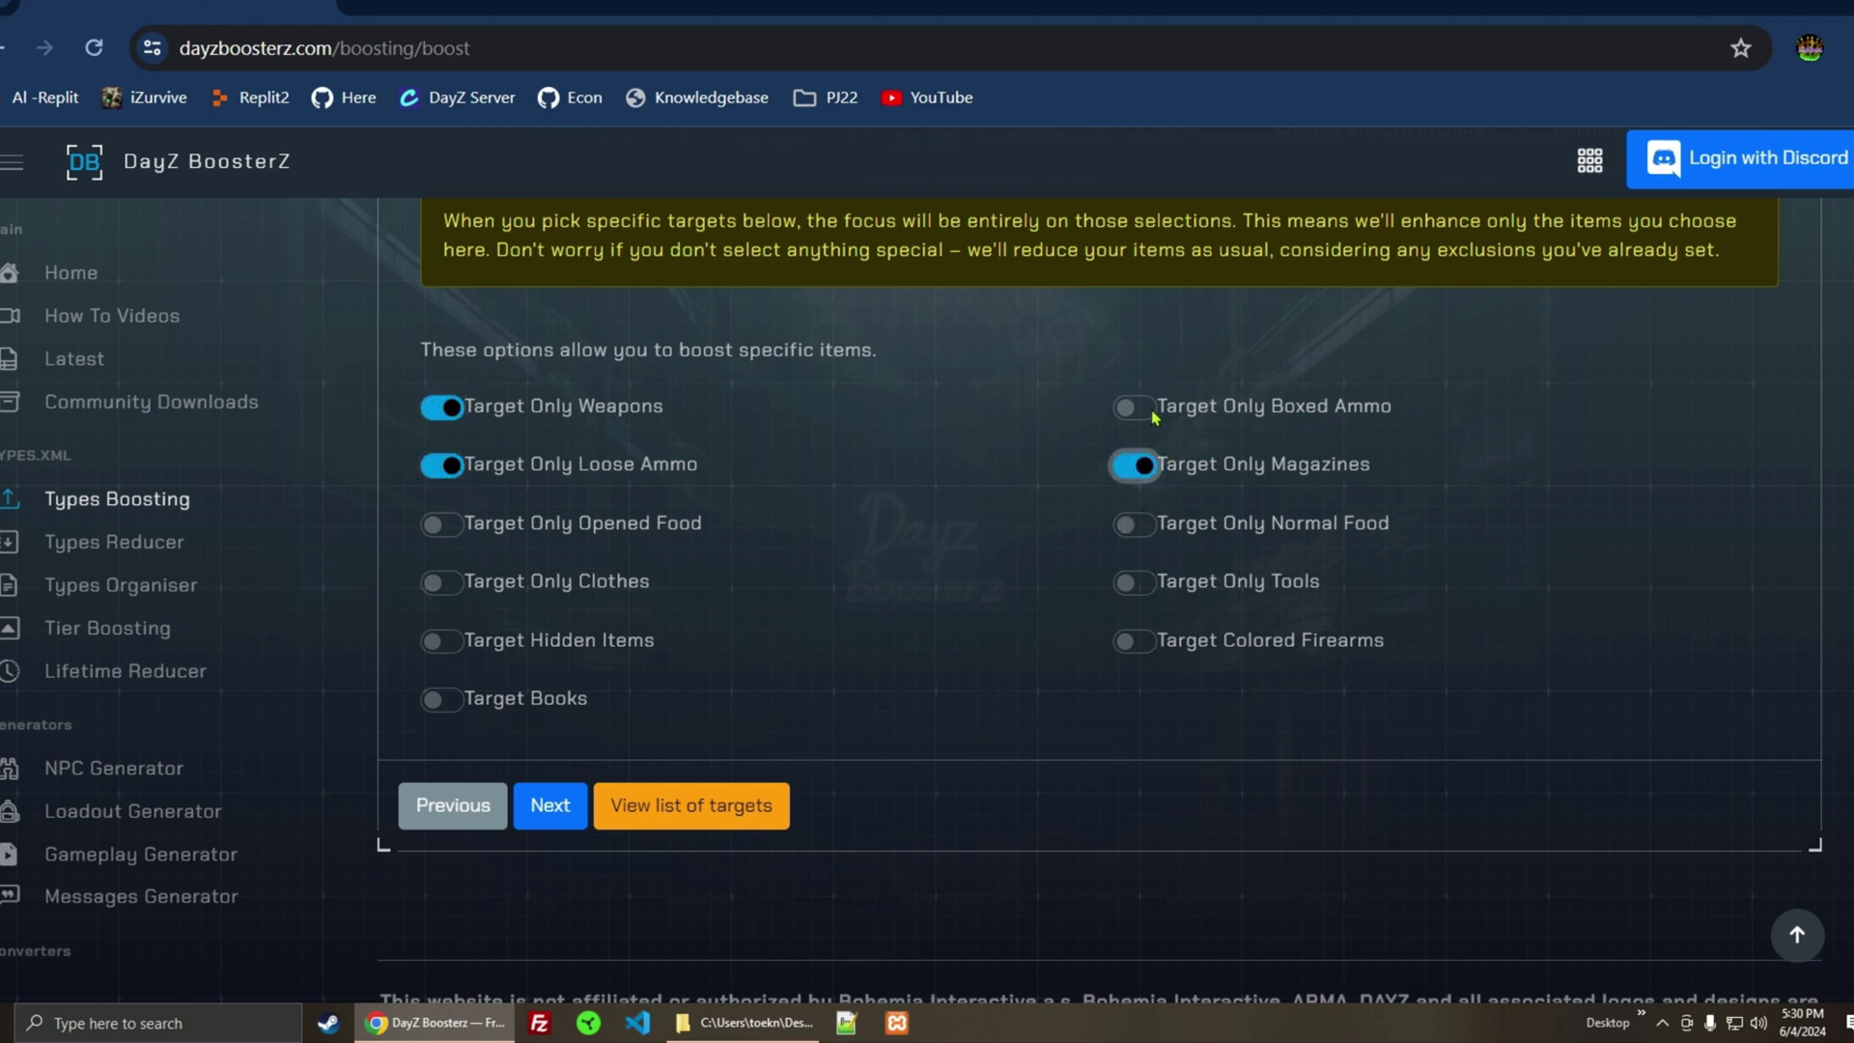
{"action": "left_click", "coordinate": [1154, 416]}
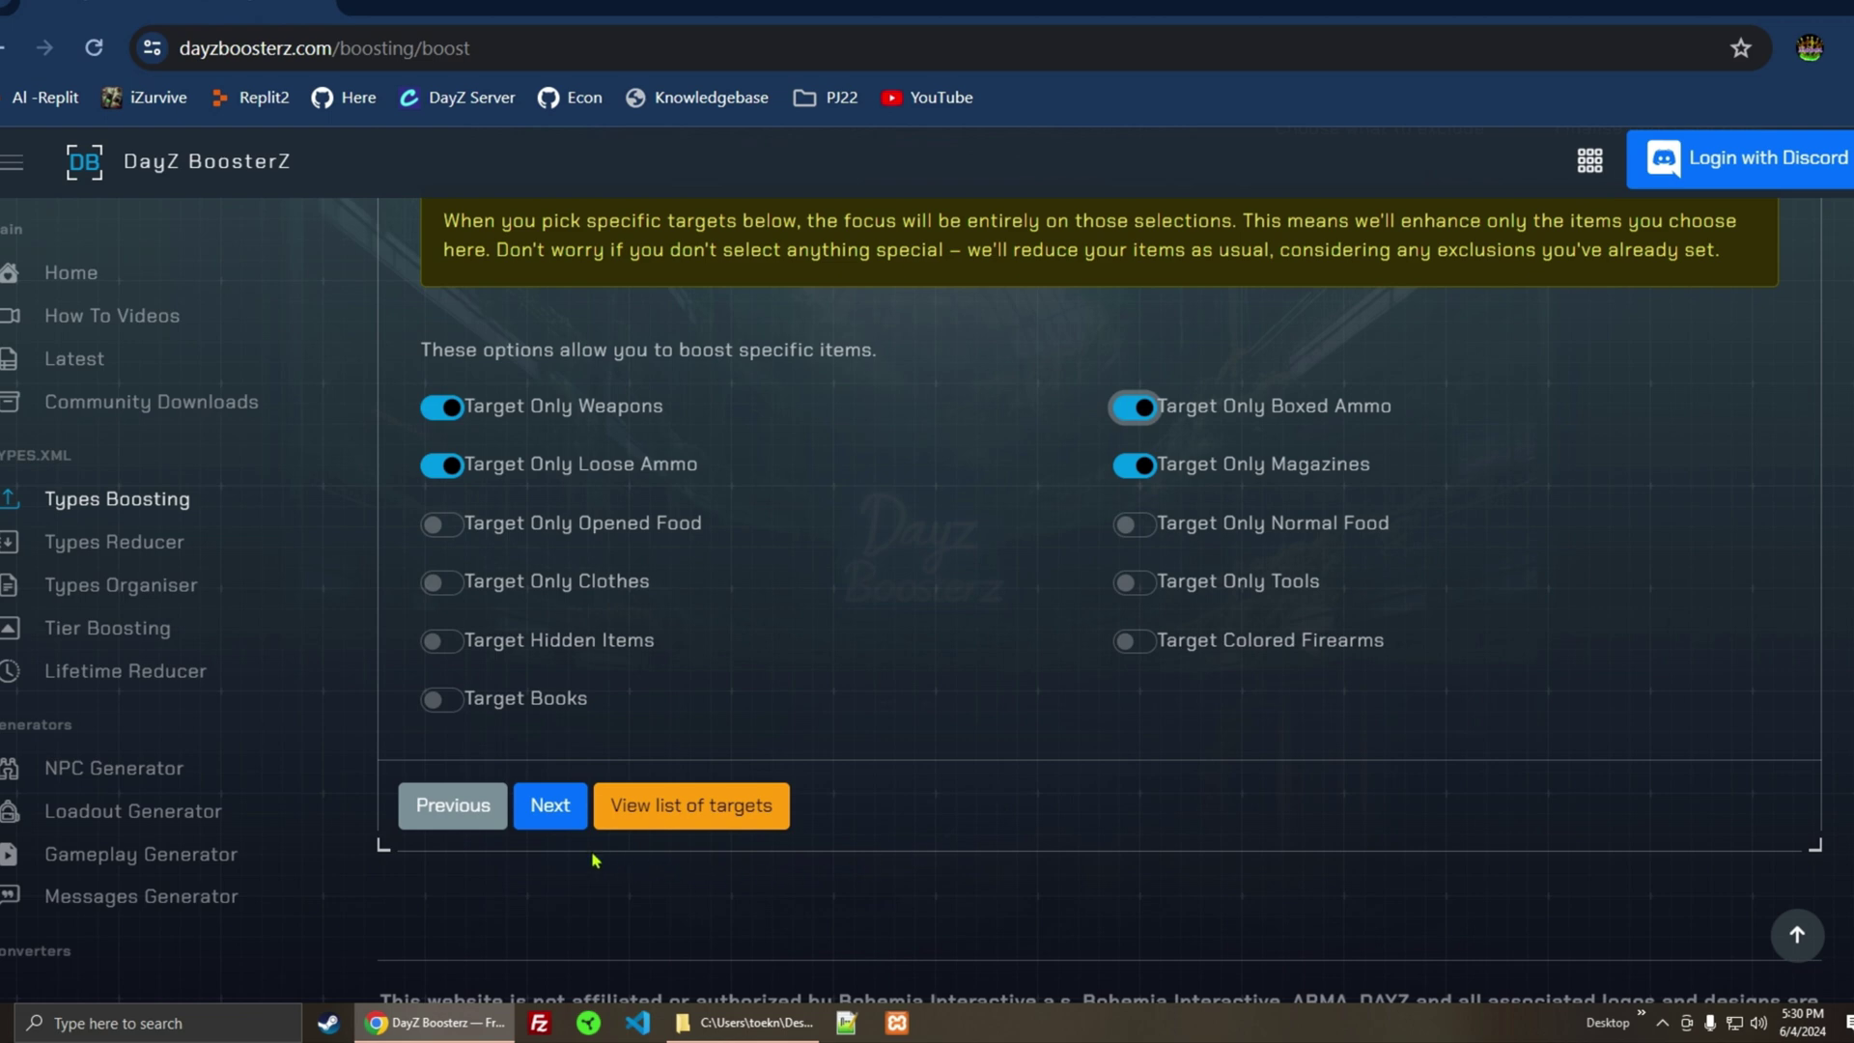
- Continue to the Exclusions step, leaving every exclusion switched off
{"action": "left_click", "coordinate": [538, 805]}
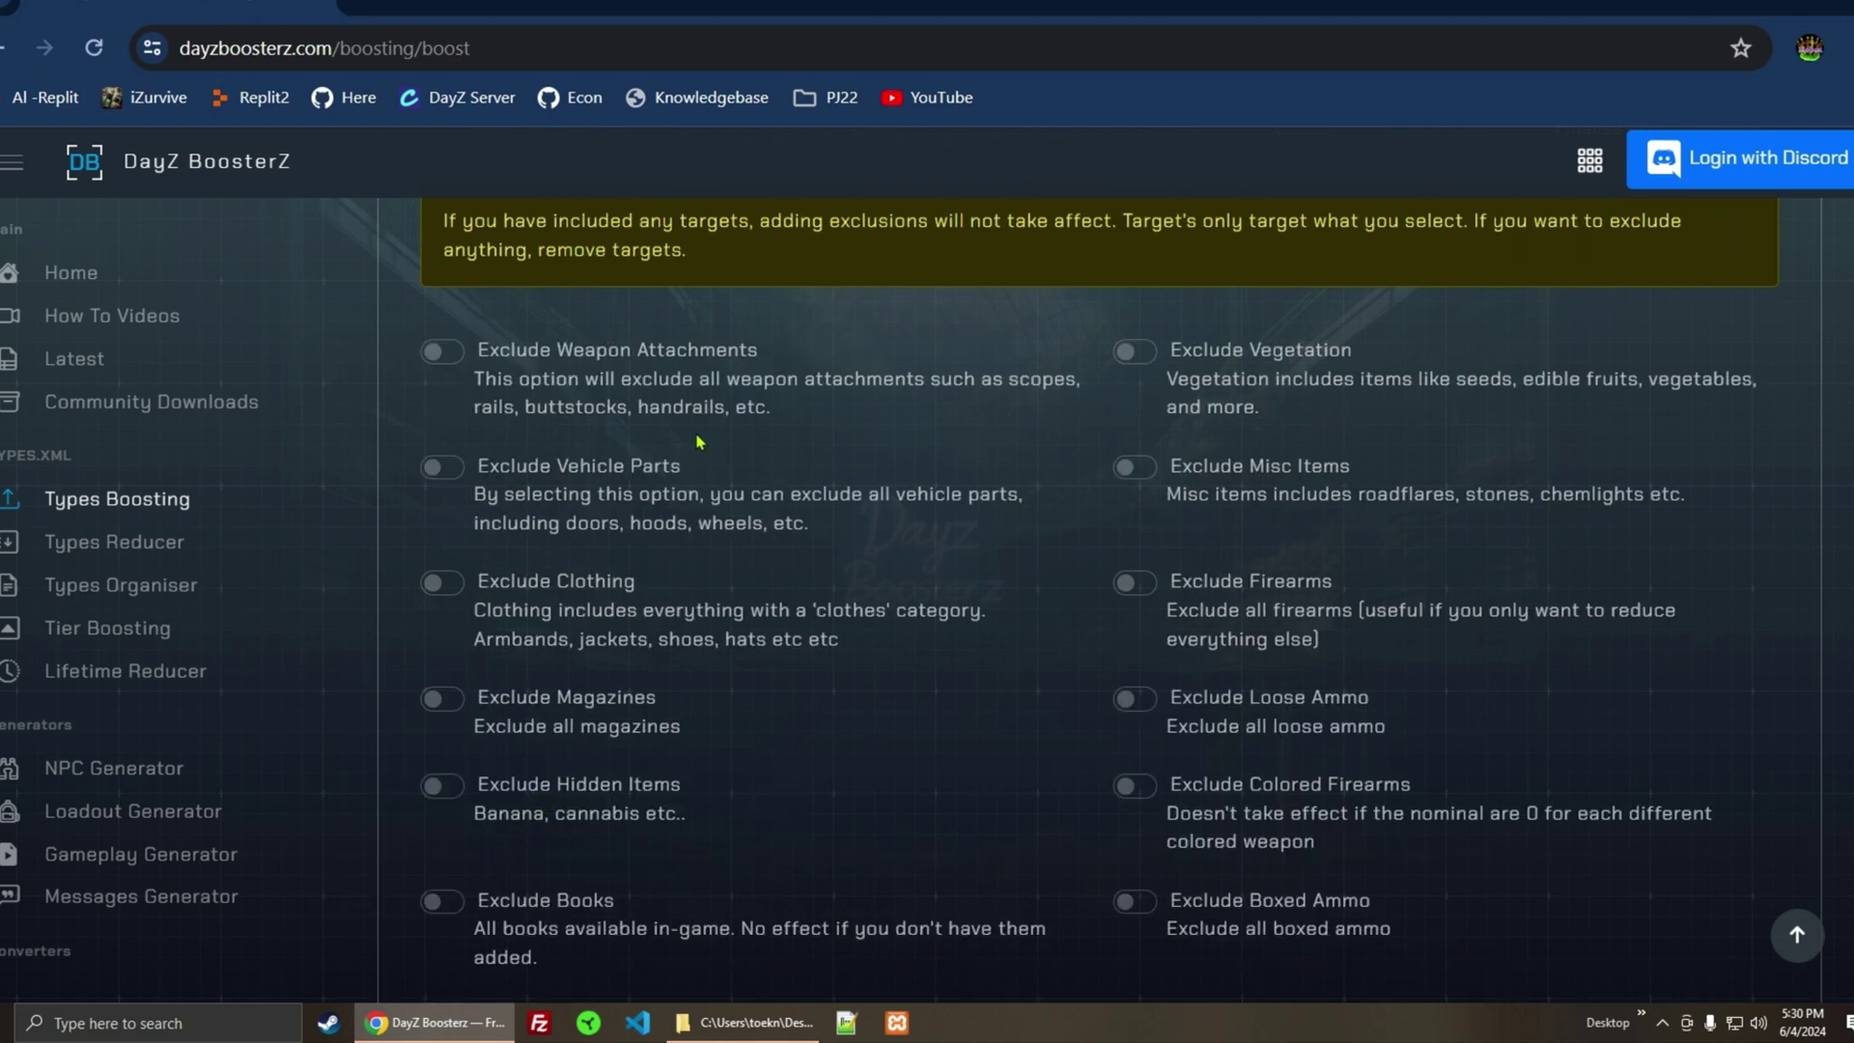
{"action": "scroll", "coordinate": [697, 443], "scroll_direction": "up", "scroll_amount": 3}
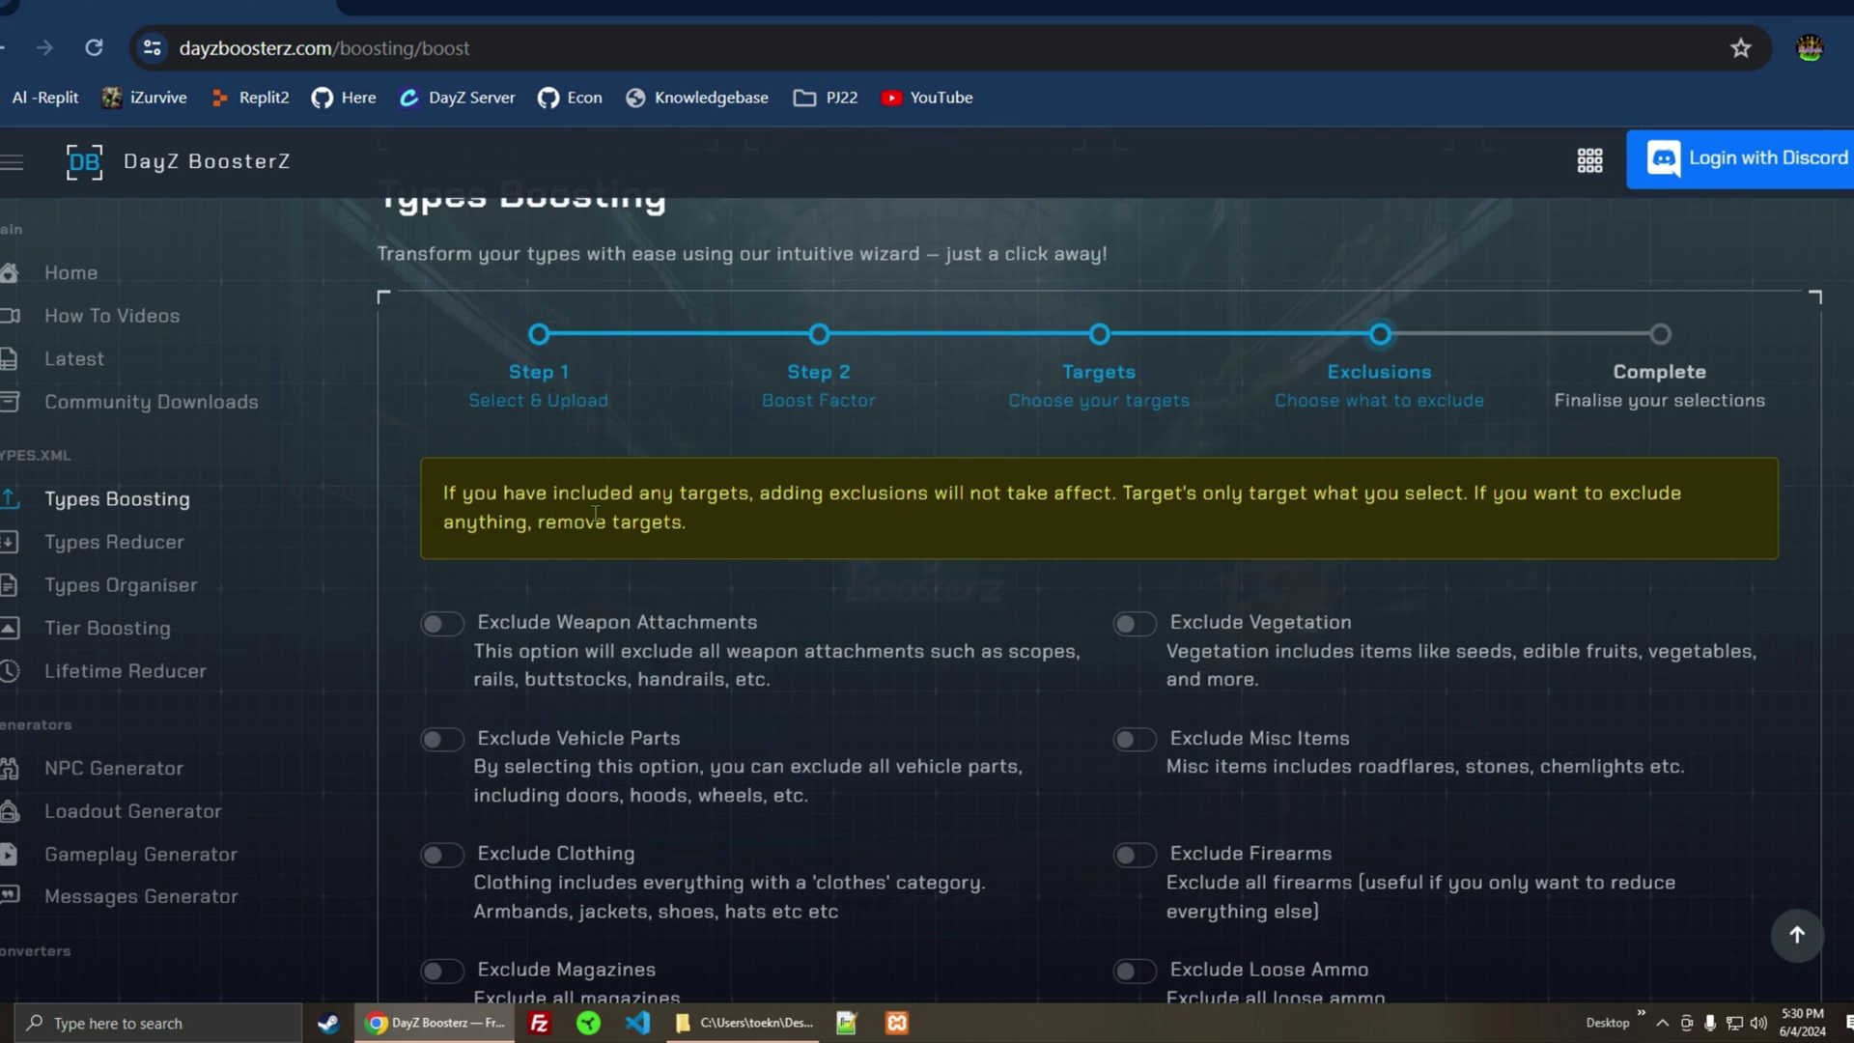
{"action": "scroll", "coordinate": [760, 656], "scroll_direction": "down", "scroll_amount": 3}
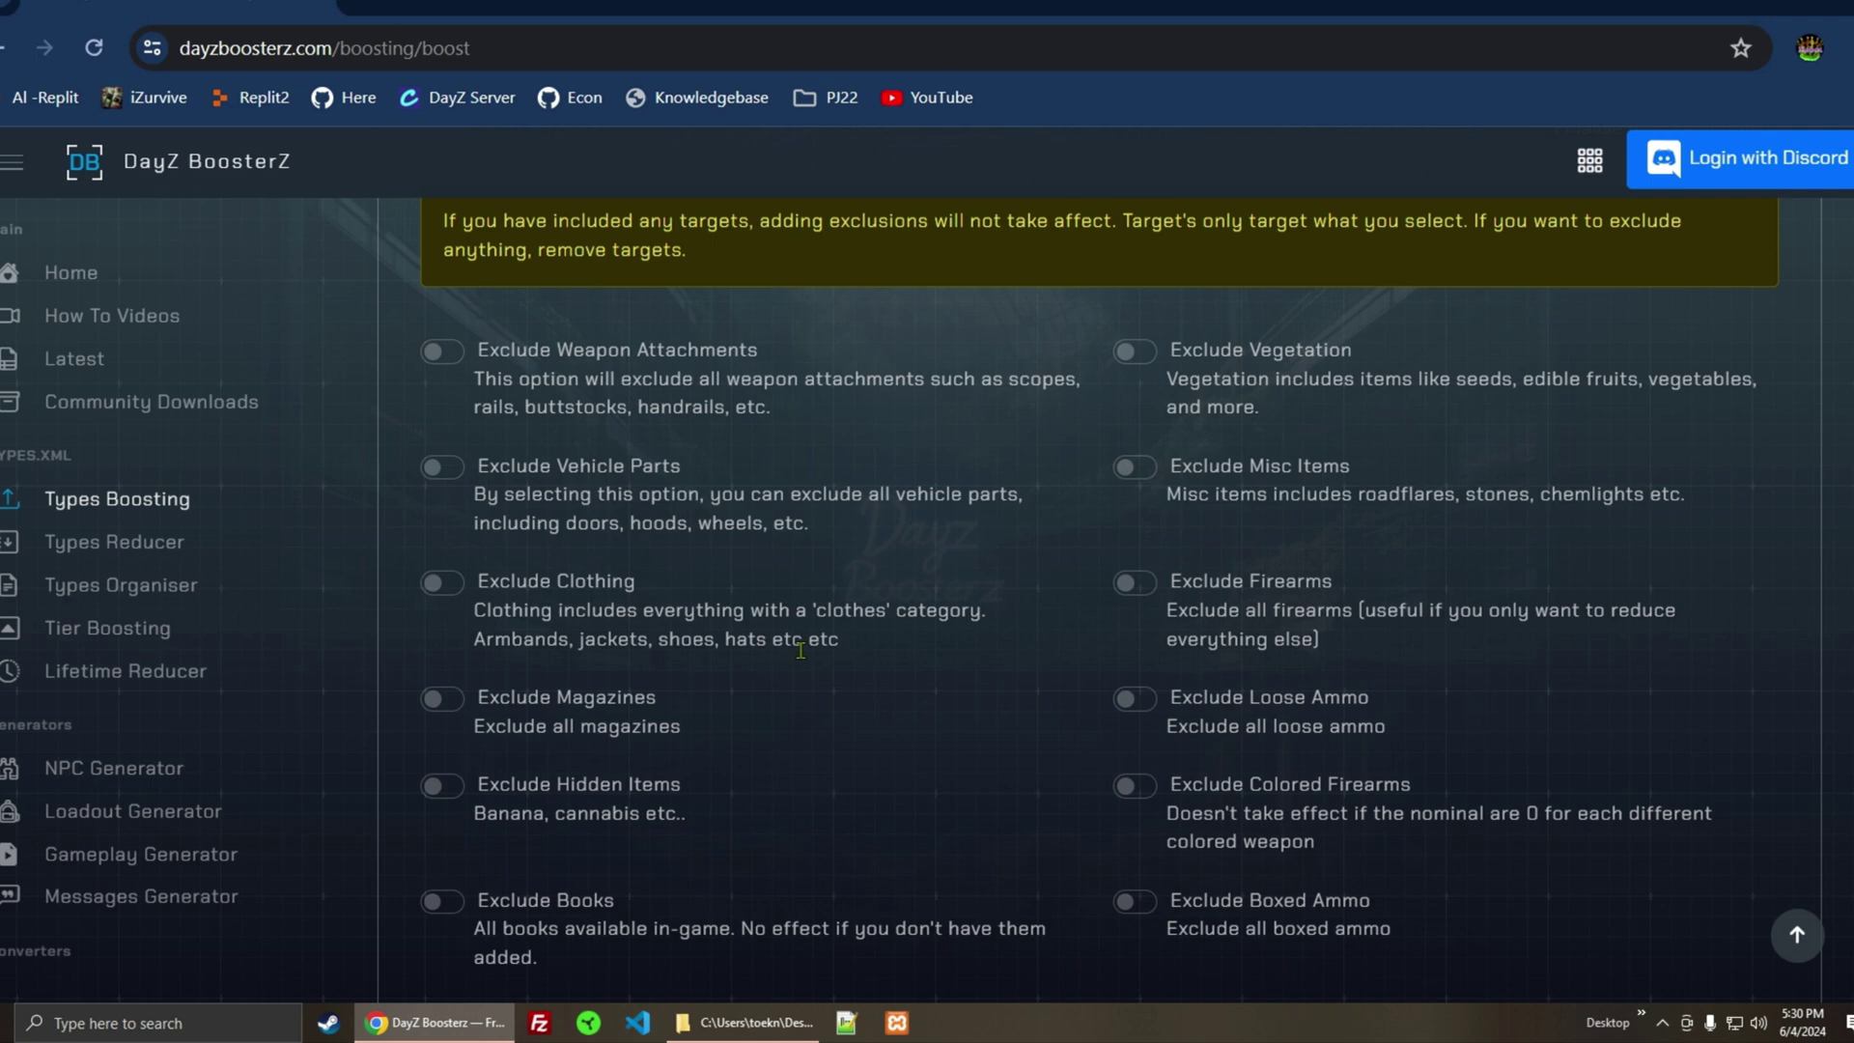
{"action": "scroll", "coordinate": [801, 650], "scroll_direction": "down", "scroll_amount": 3}
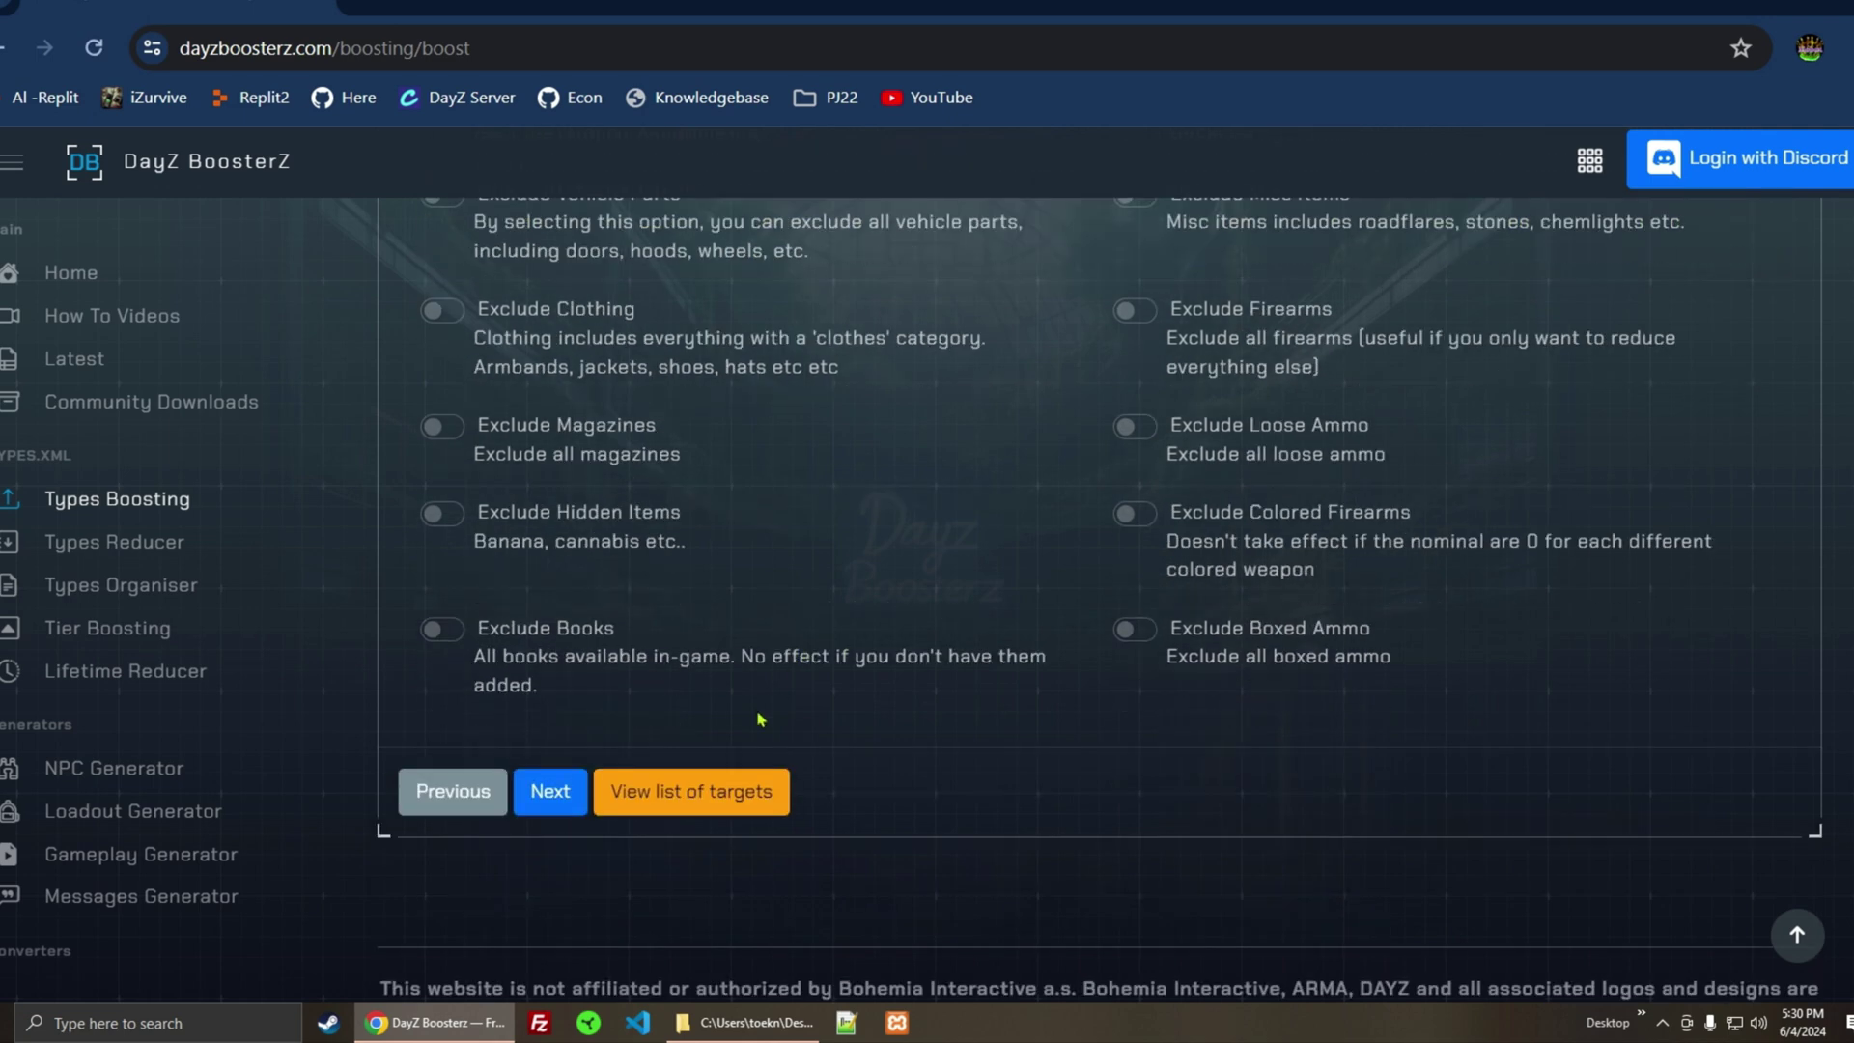
- Submit the 5x boost, save types_5x_1717547464.xml to Downloads and open it in Notepad++
{"action": "left_click", "coordinate": [567, 800]}
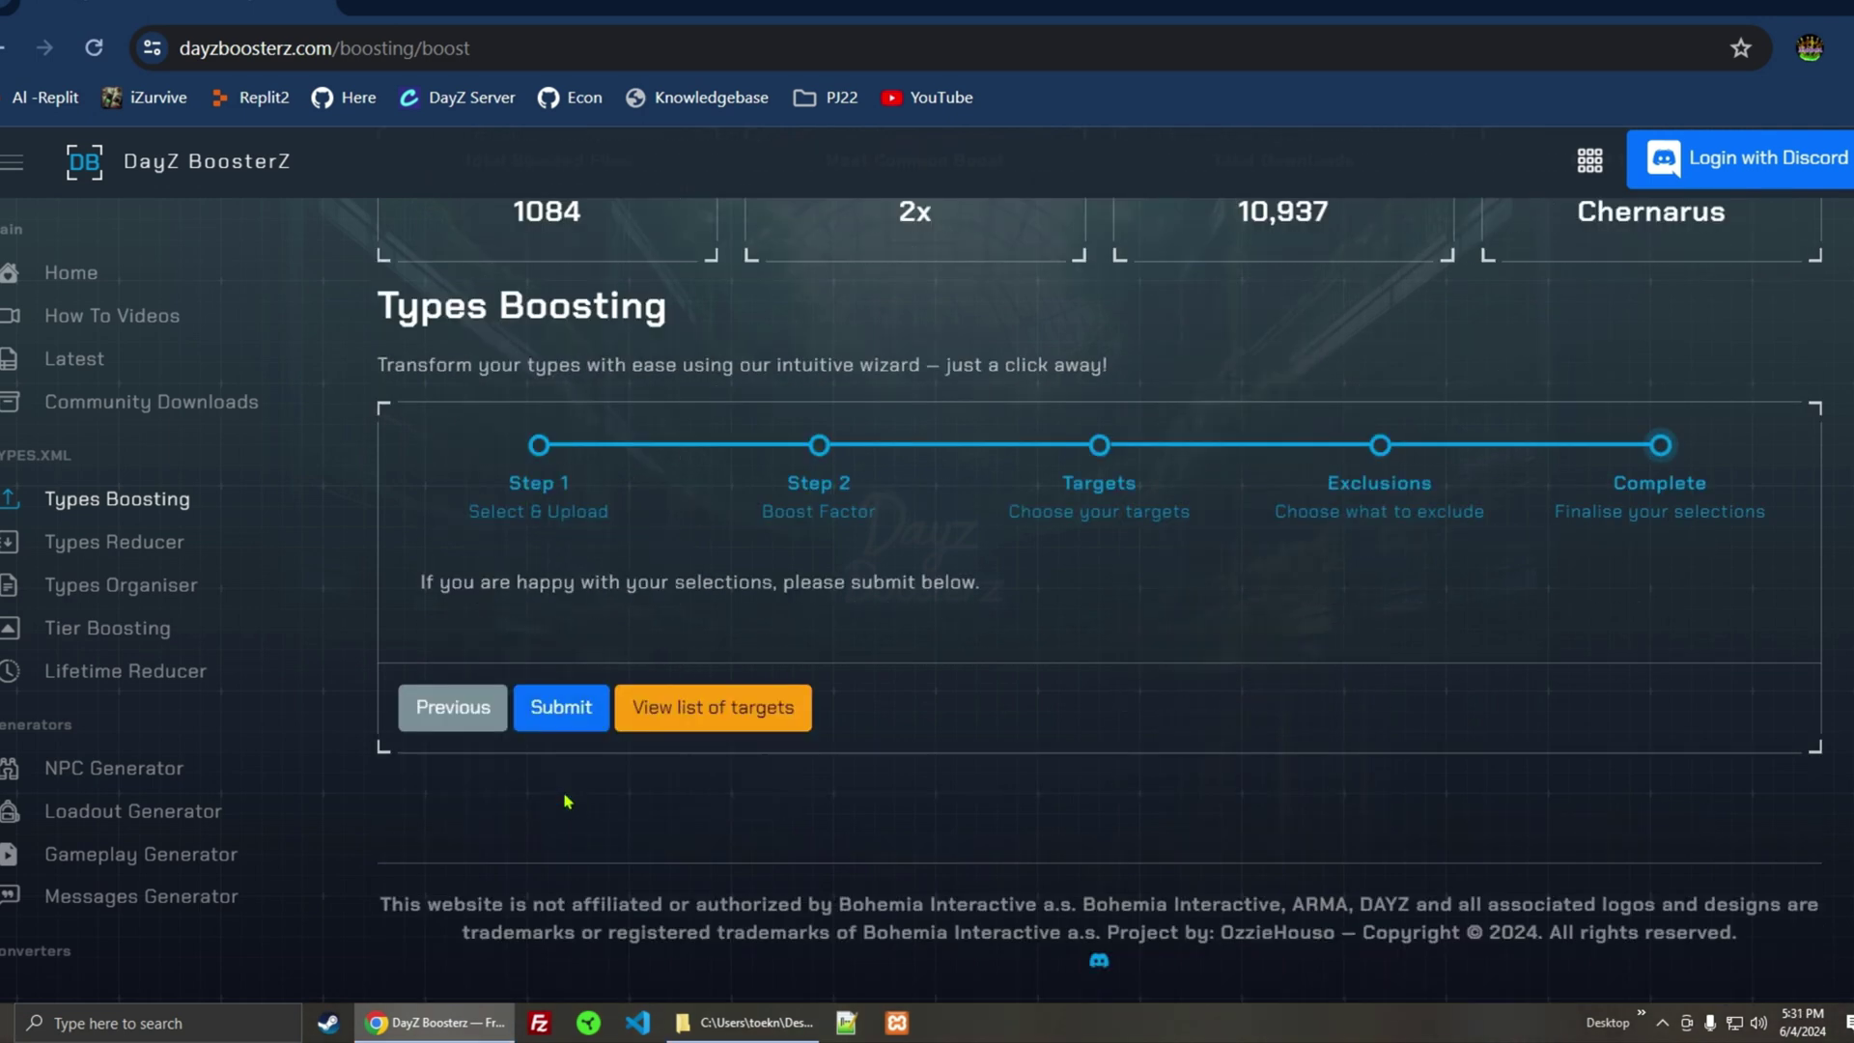
{"action": "left_click", "coordinate": [563, 708]}
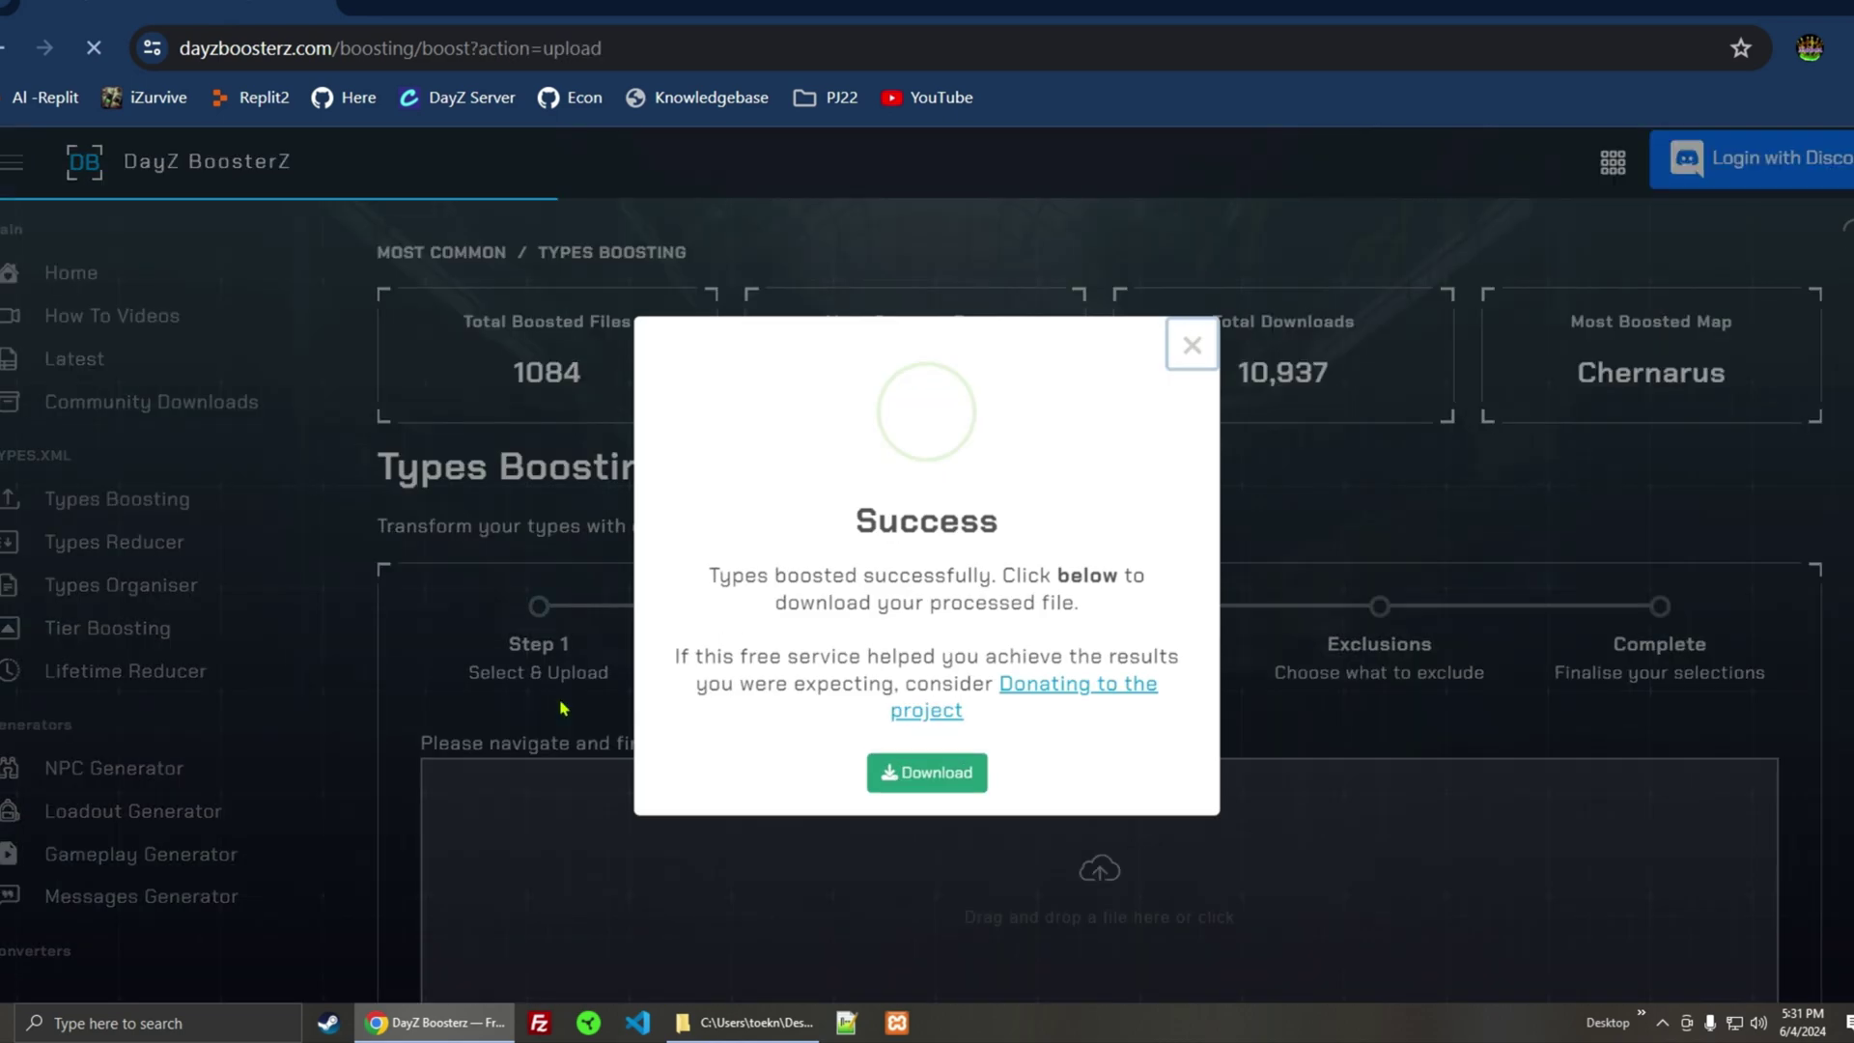
{"action": "left_click", "coordinate": [911, 816]}
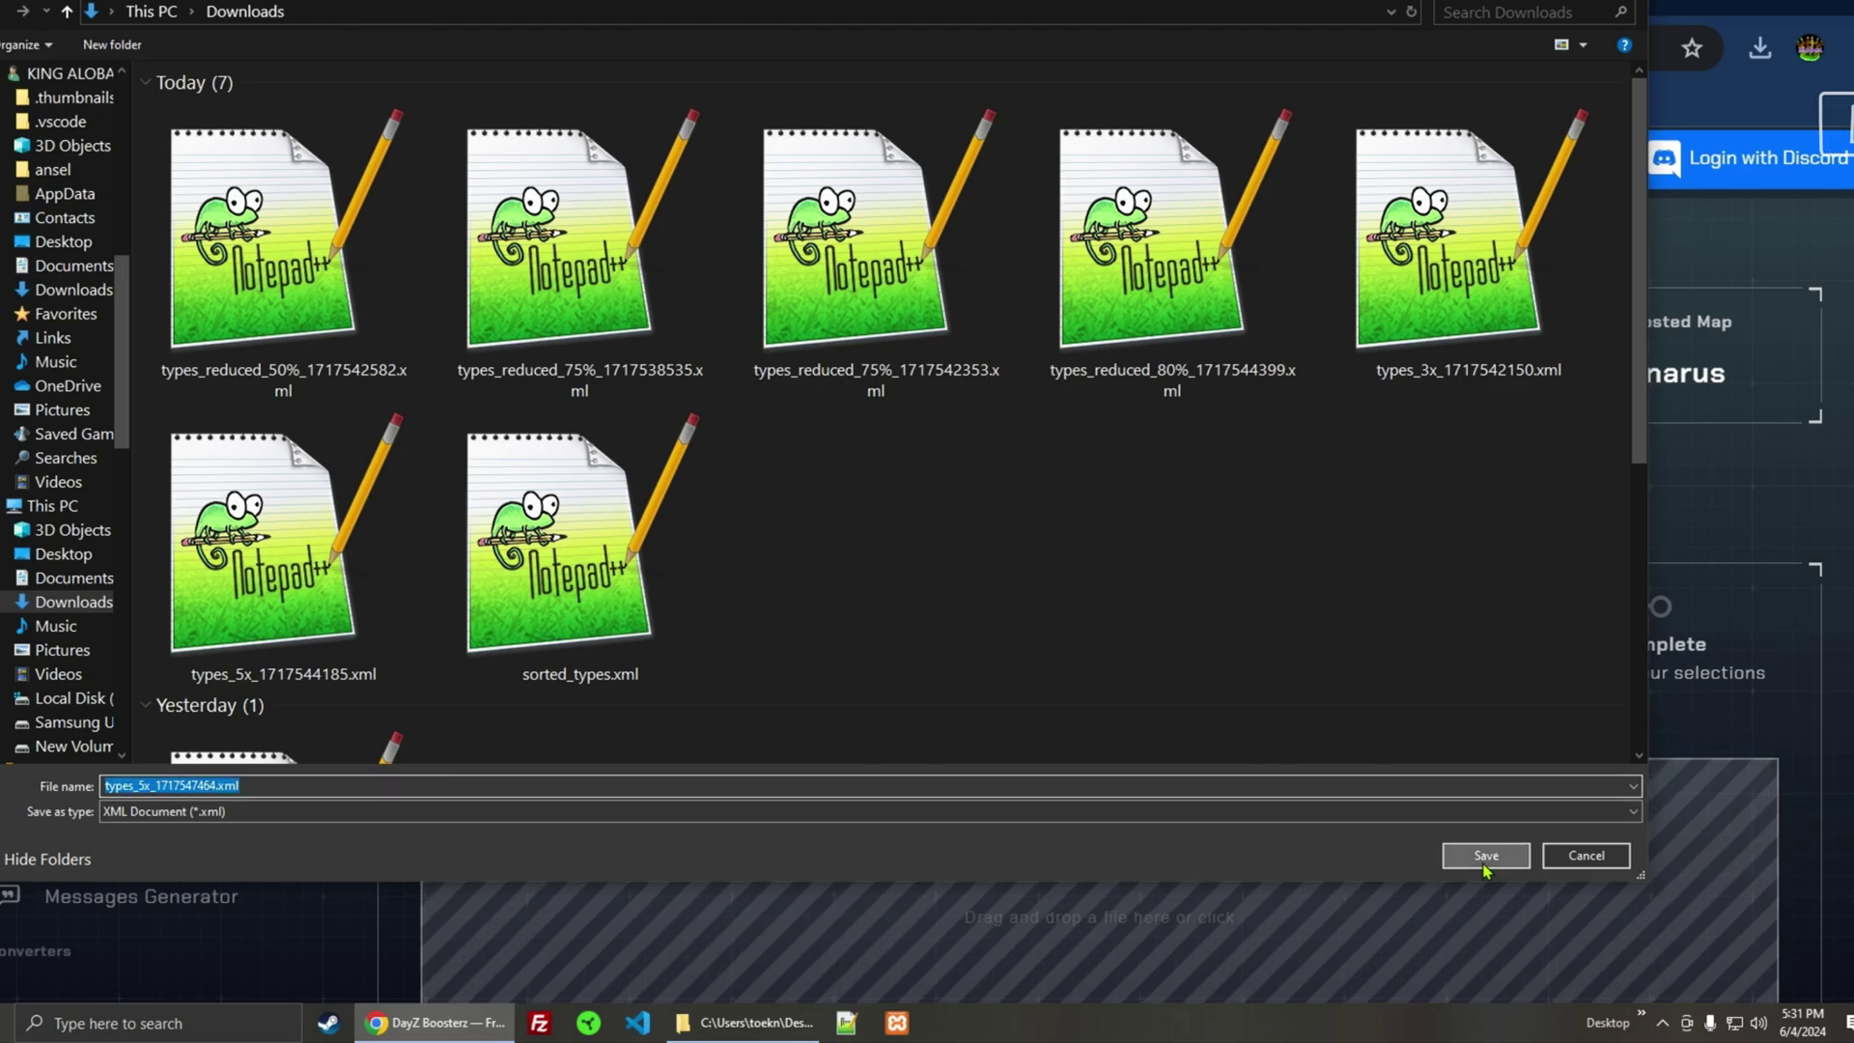
{"action": "left_click", "coordinate": [1520, 867]}
{"action": "left_click", "coordinate": [1567, 139]}
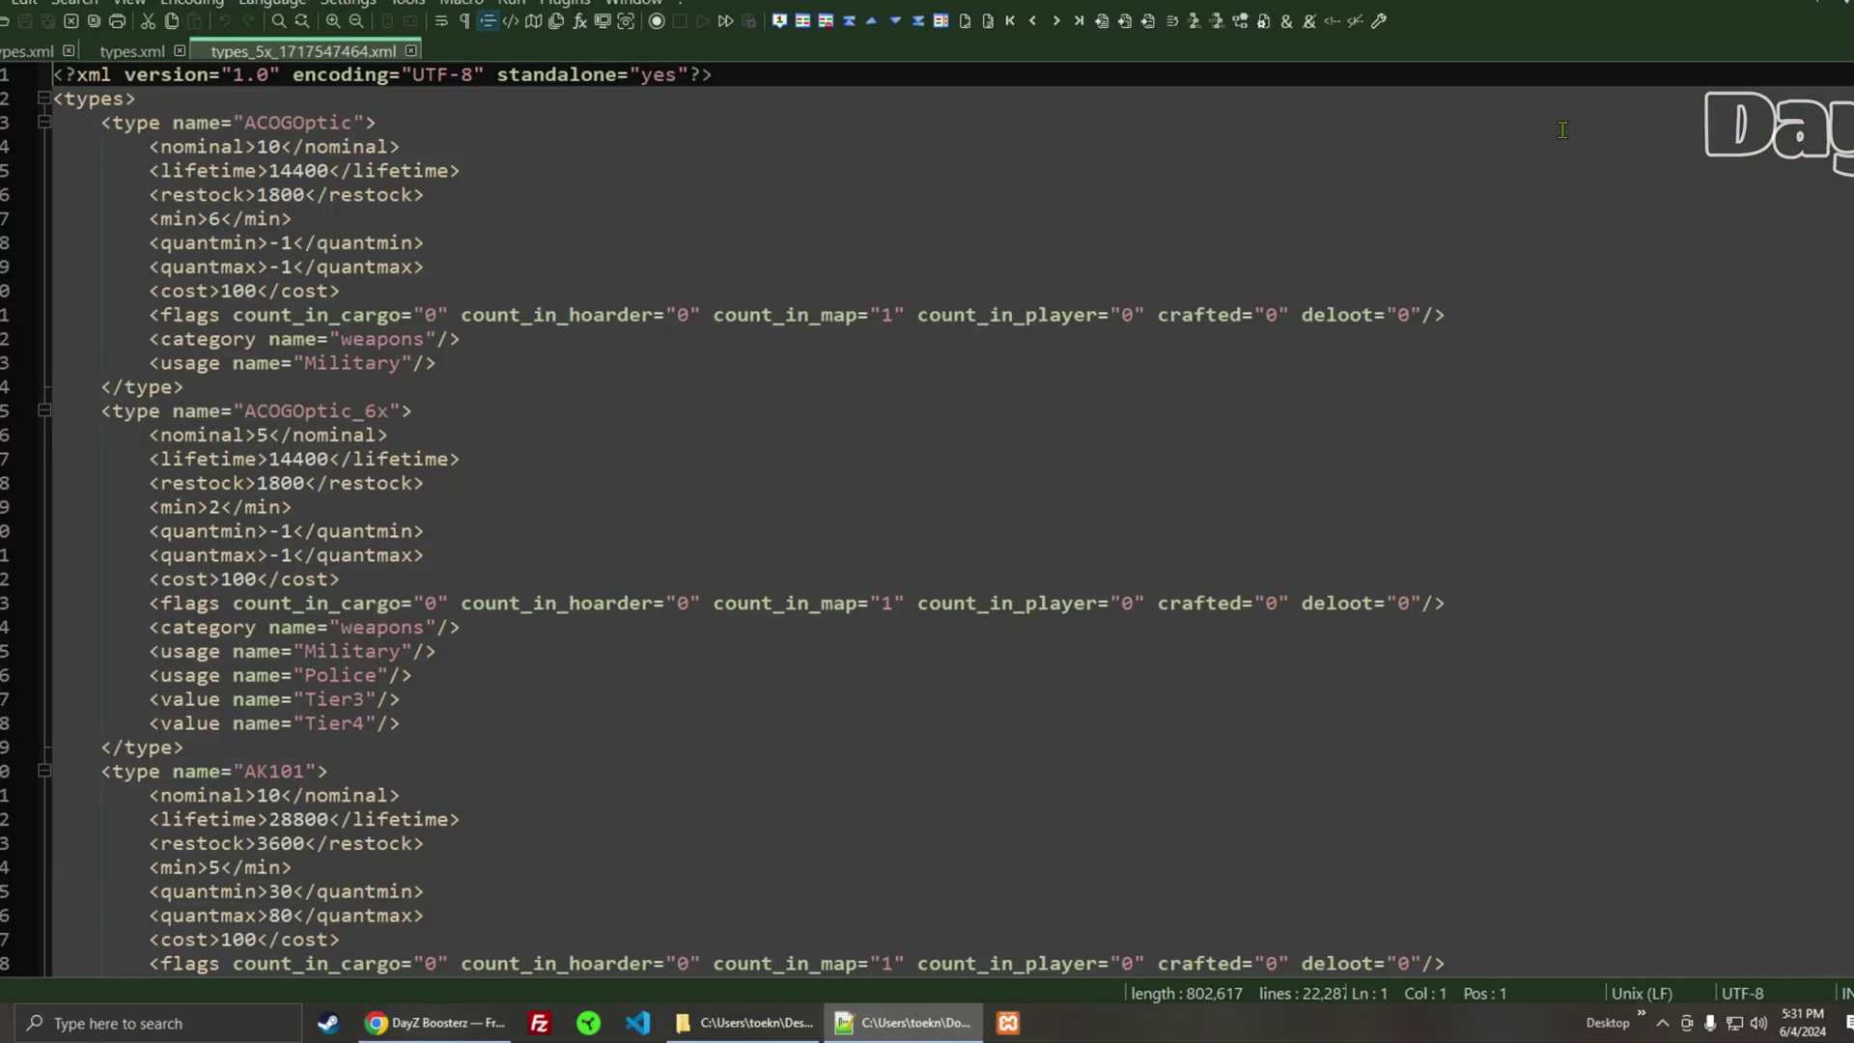
- Close the duplicate types.xml tab and return to the original types.xml
{"action": "left_click", "coordinate": [170, 51]}
{"action": "left_click", "coordinate": [180, 50]}
{"action": "left_click", "coordinate": [46, 55]}
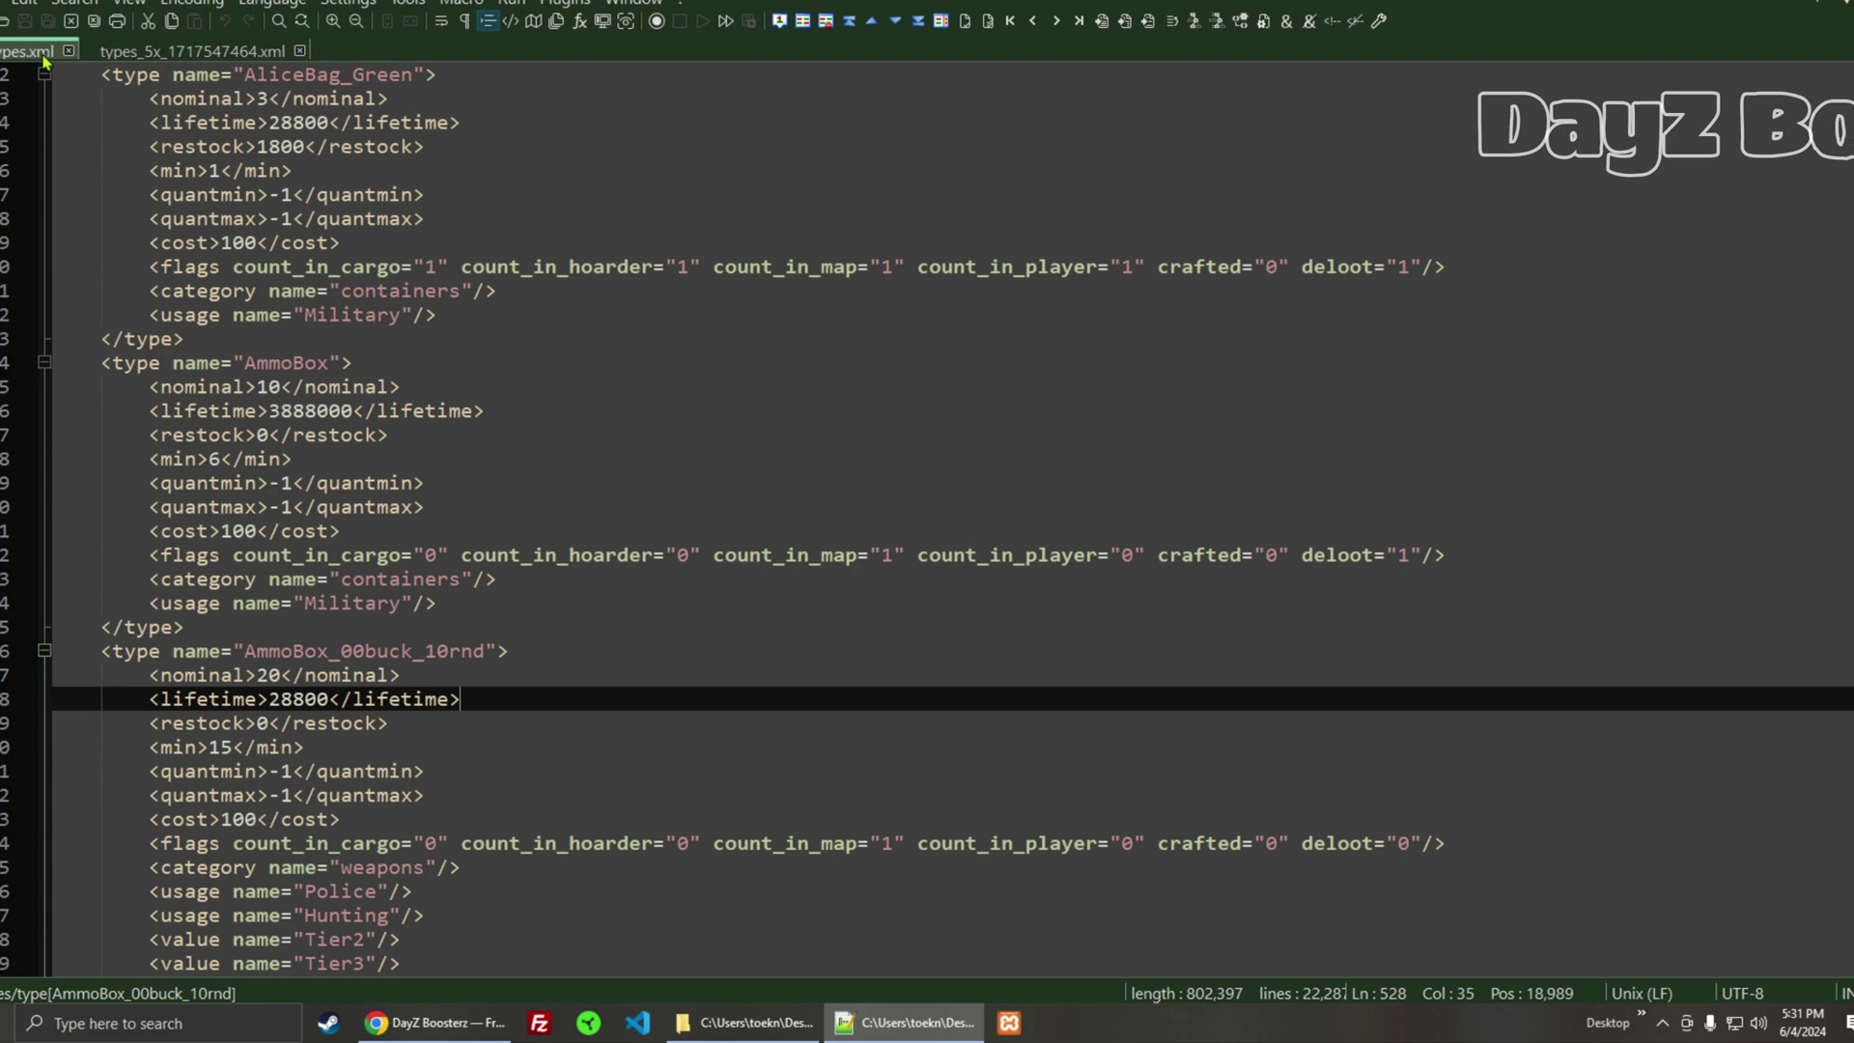
{"action": "scroll", "coordinate": [382, 259], "scroll_direction": "up", "scroll_amount": 20}
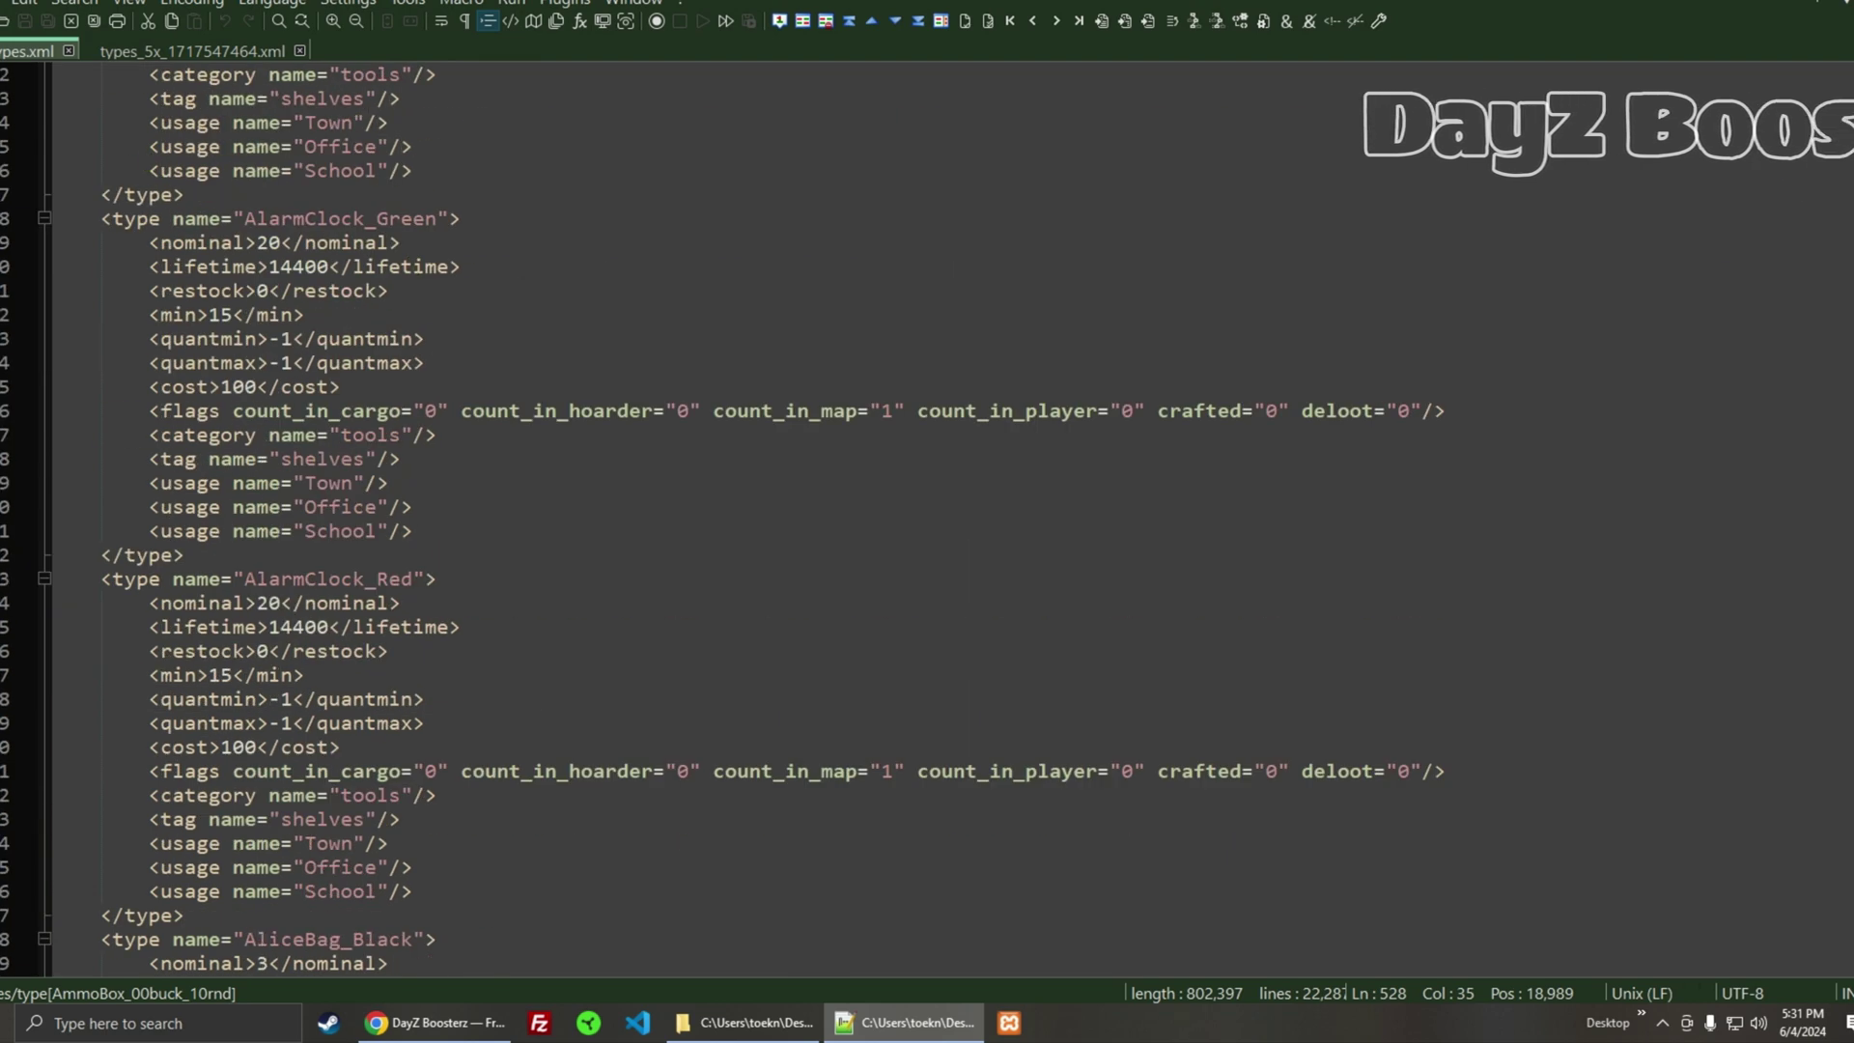
{"action": "scroll", "coordinate": [654, 247], "scroll_direction": "up", "scroll_amount": 20}
- Find the AK101 entry in the original types.xml, showing nominal 2 and min 1
{"action": "left_click", "coordinate": [654, 247]}
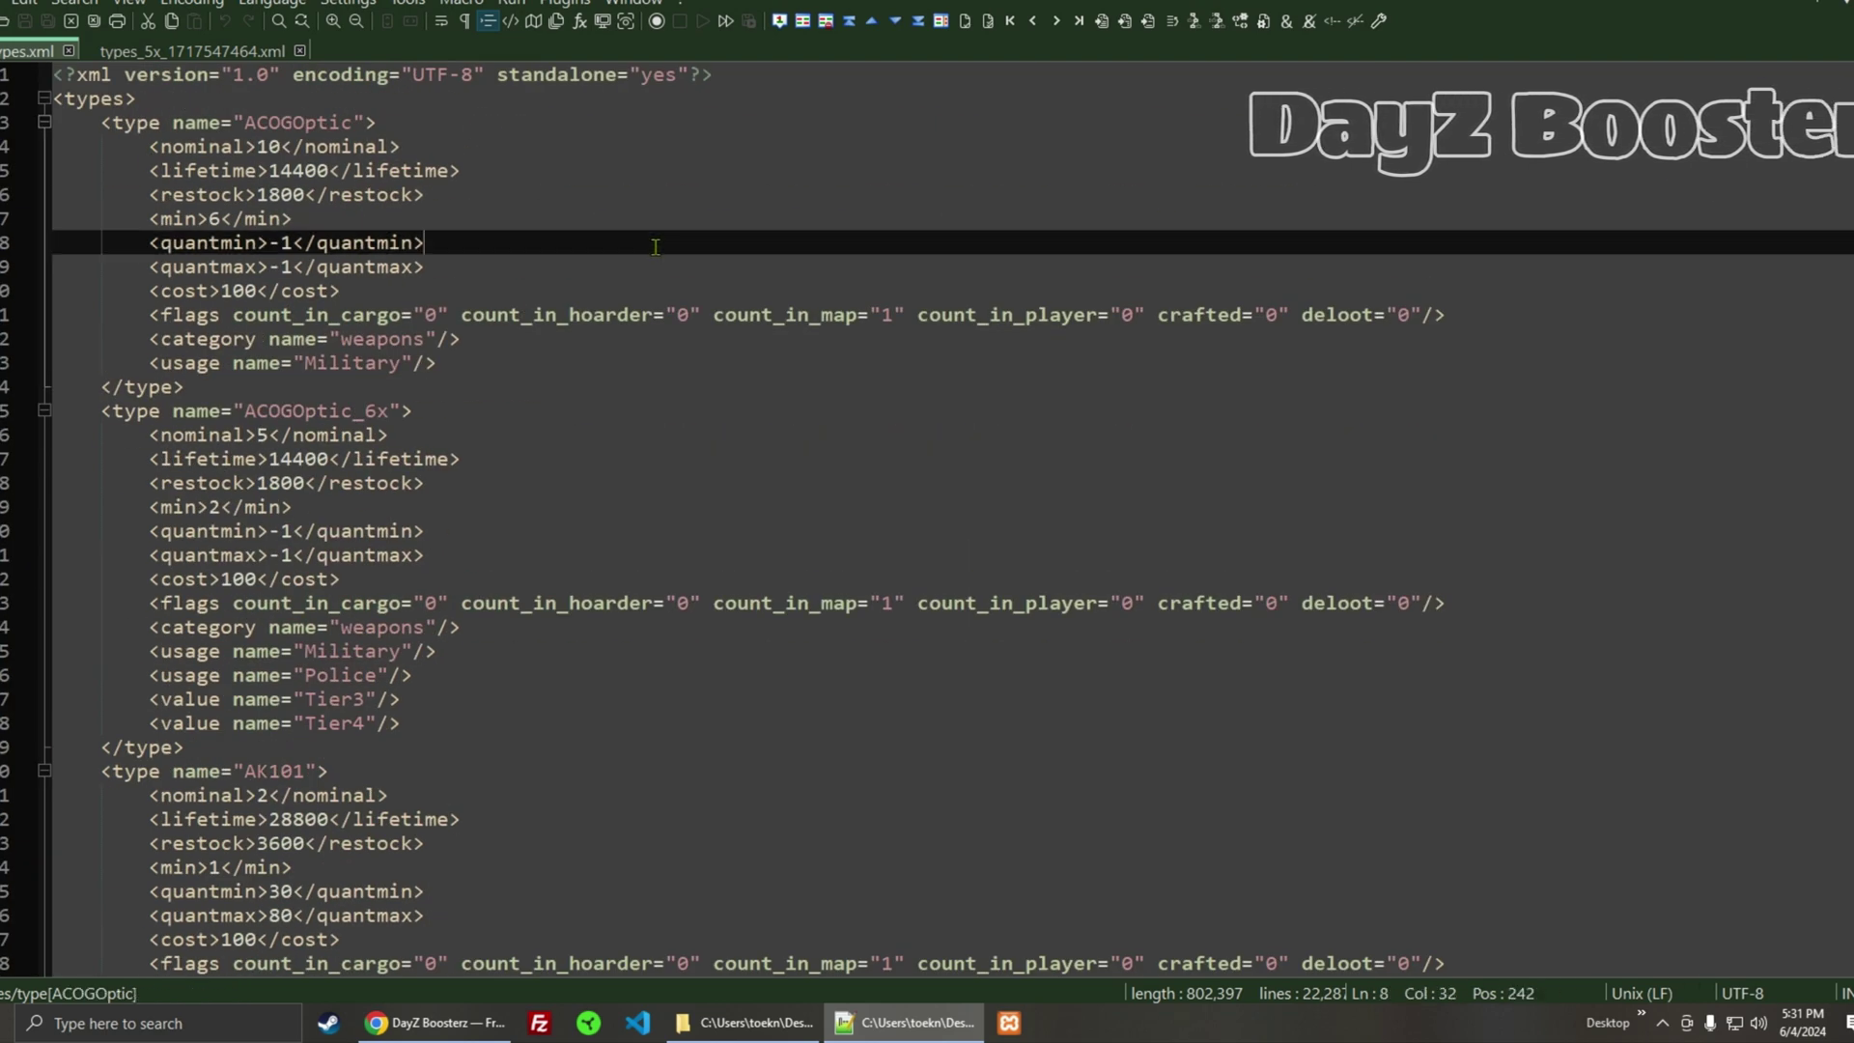
{"action": "key", "text": "ctrl+f"}
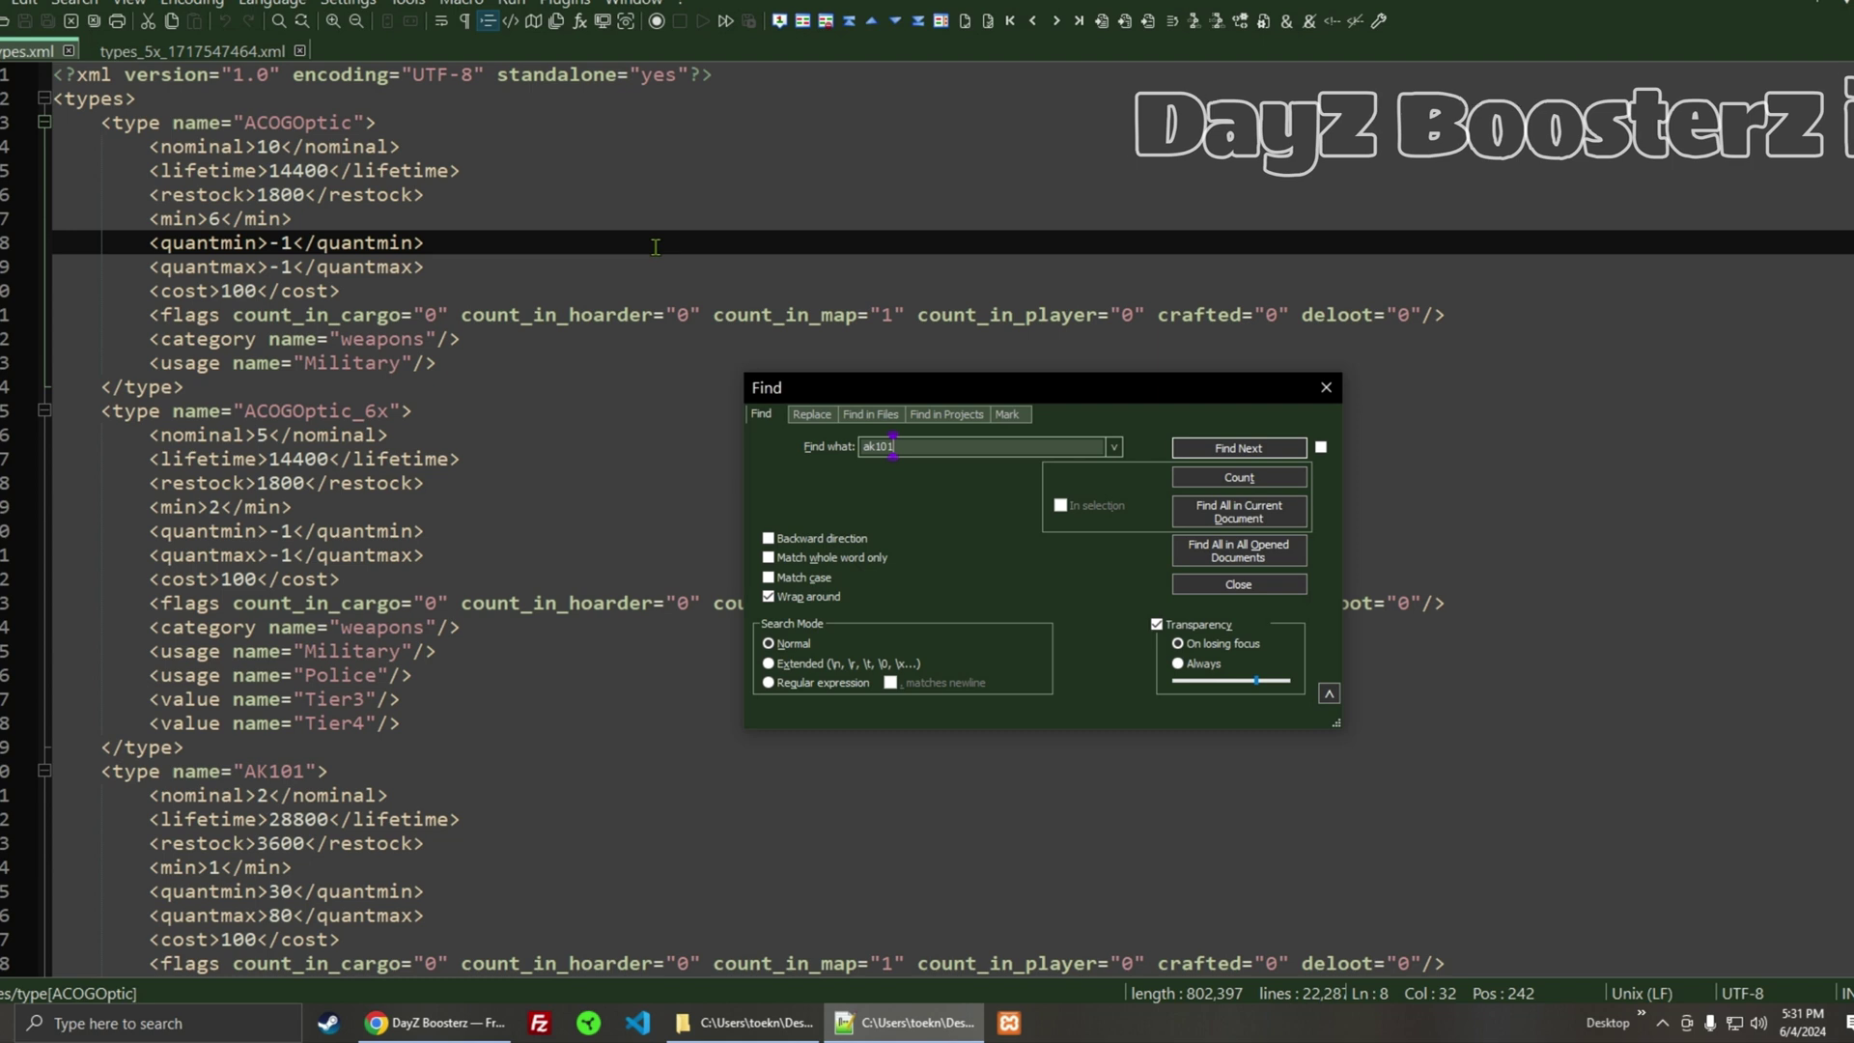
{"action": "type", "text": "k101"}
{"action": "key", "text": "Return"}
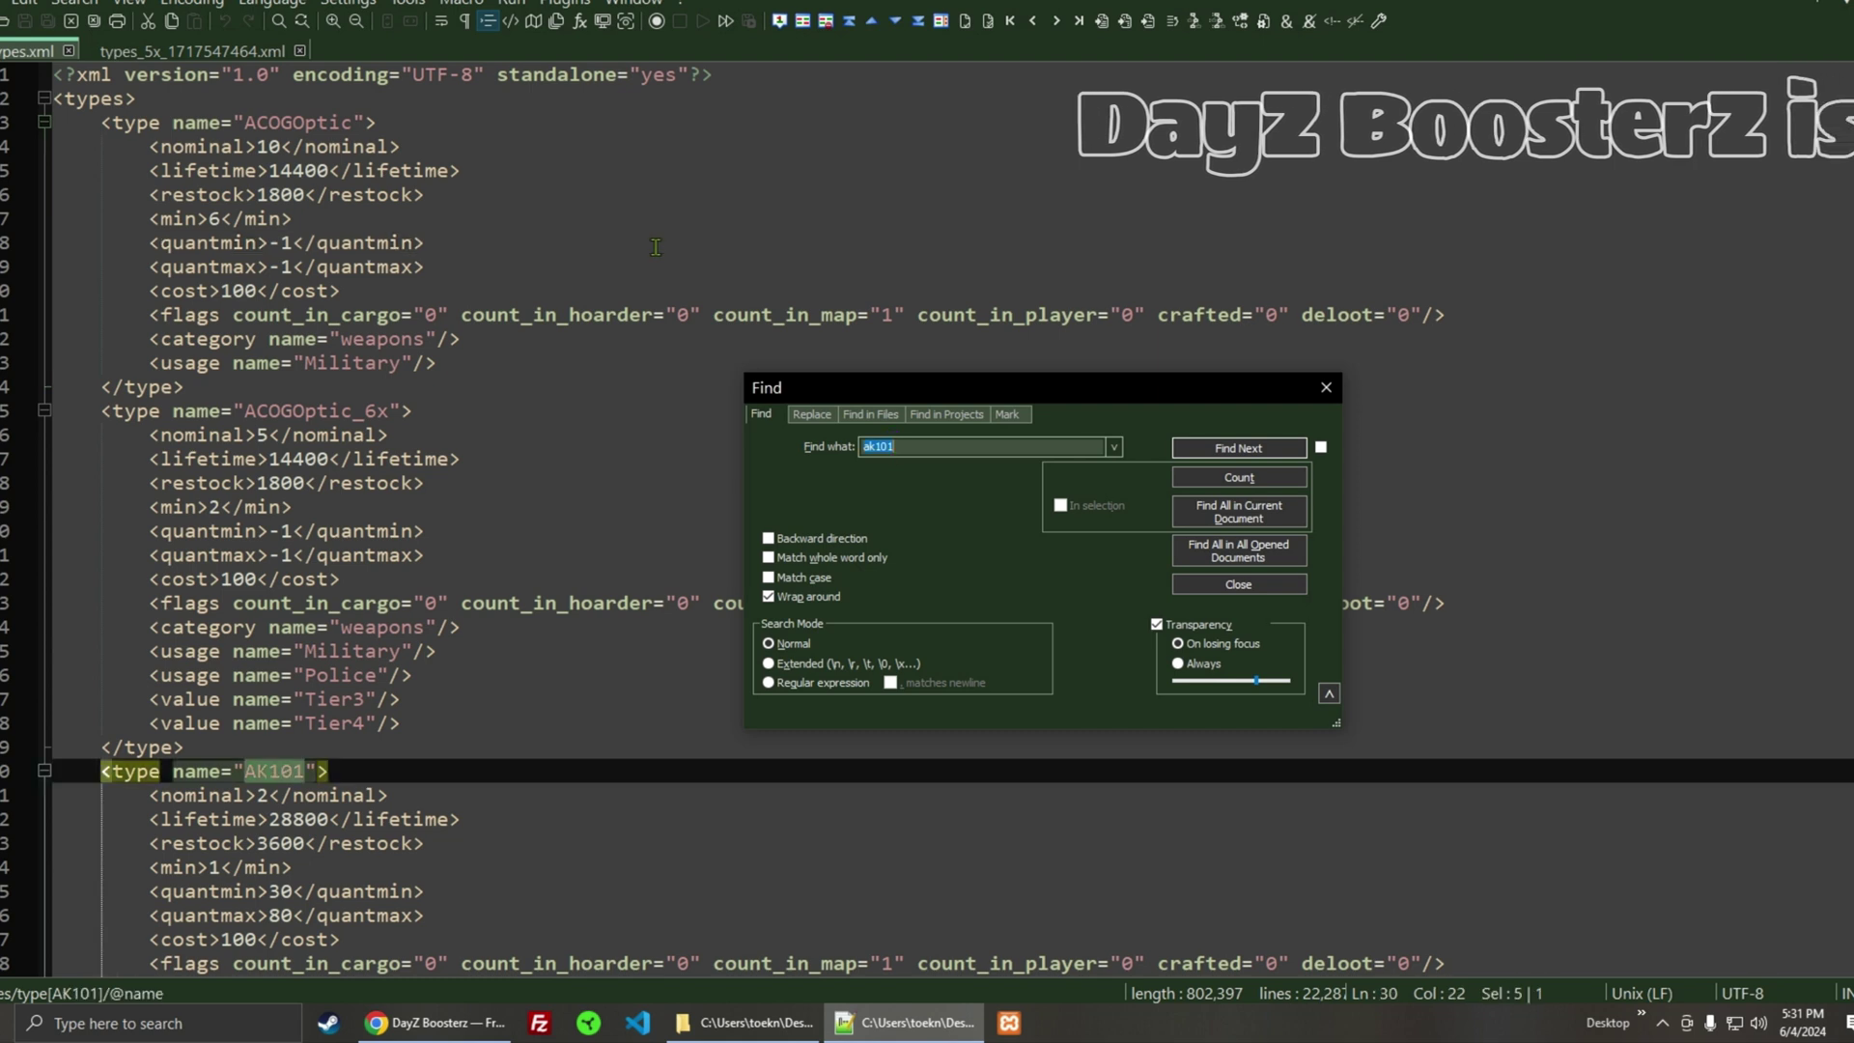
{"action": "left_click", "coordinate": [1325, 387]}
- Locate the AK101 entry in the types_5x file, showing nominal 10 and min 5
{"action": "left_click", "coordinate": [449, 777]}
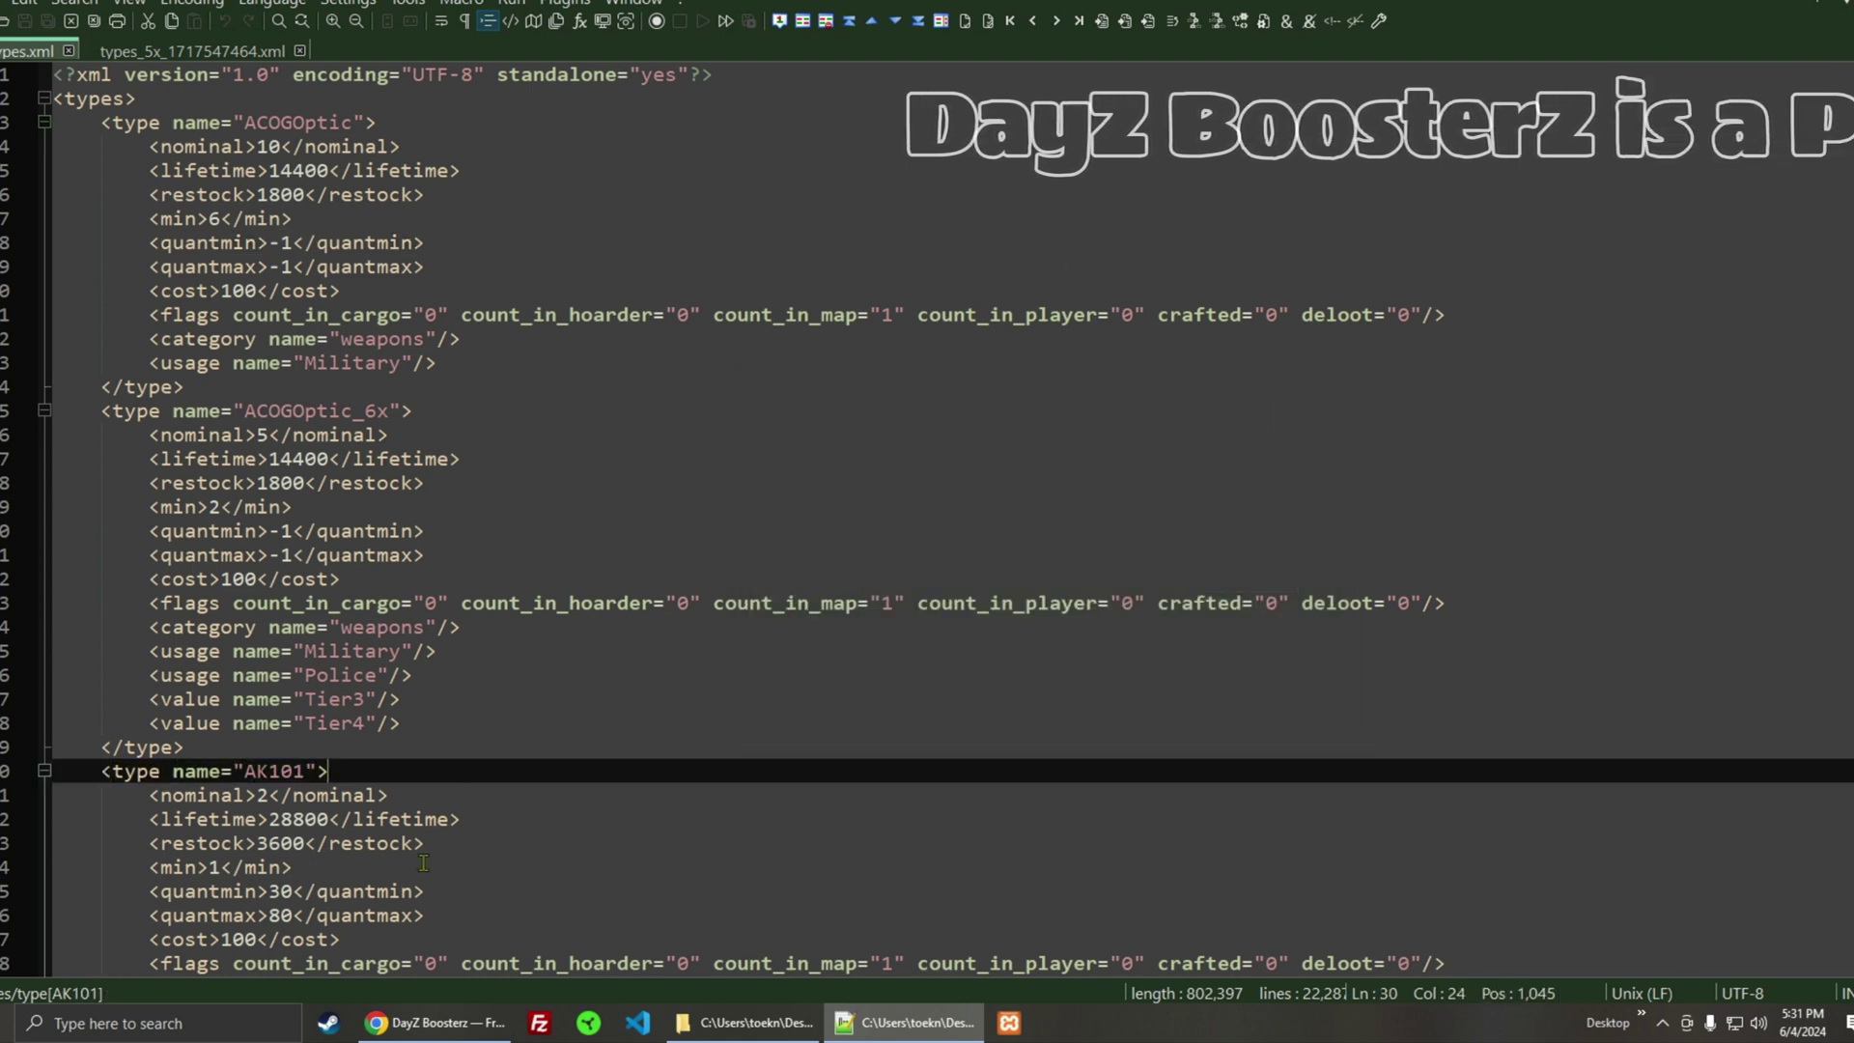
{"action": "left_click", "coordinate": [197, 52]}
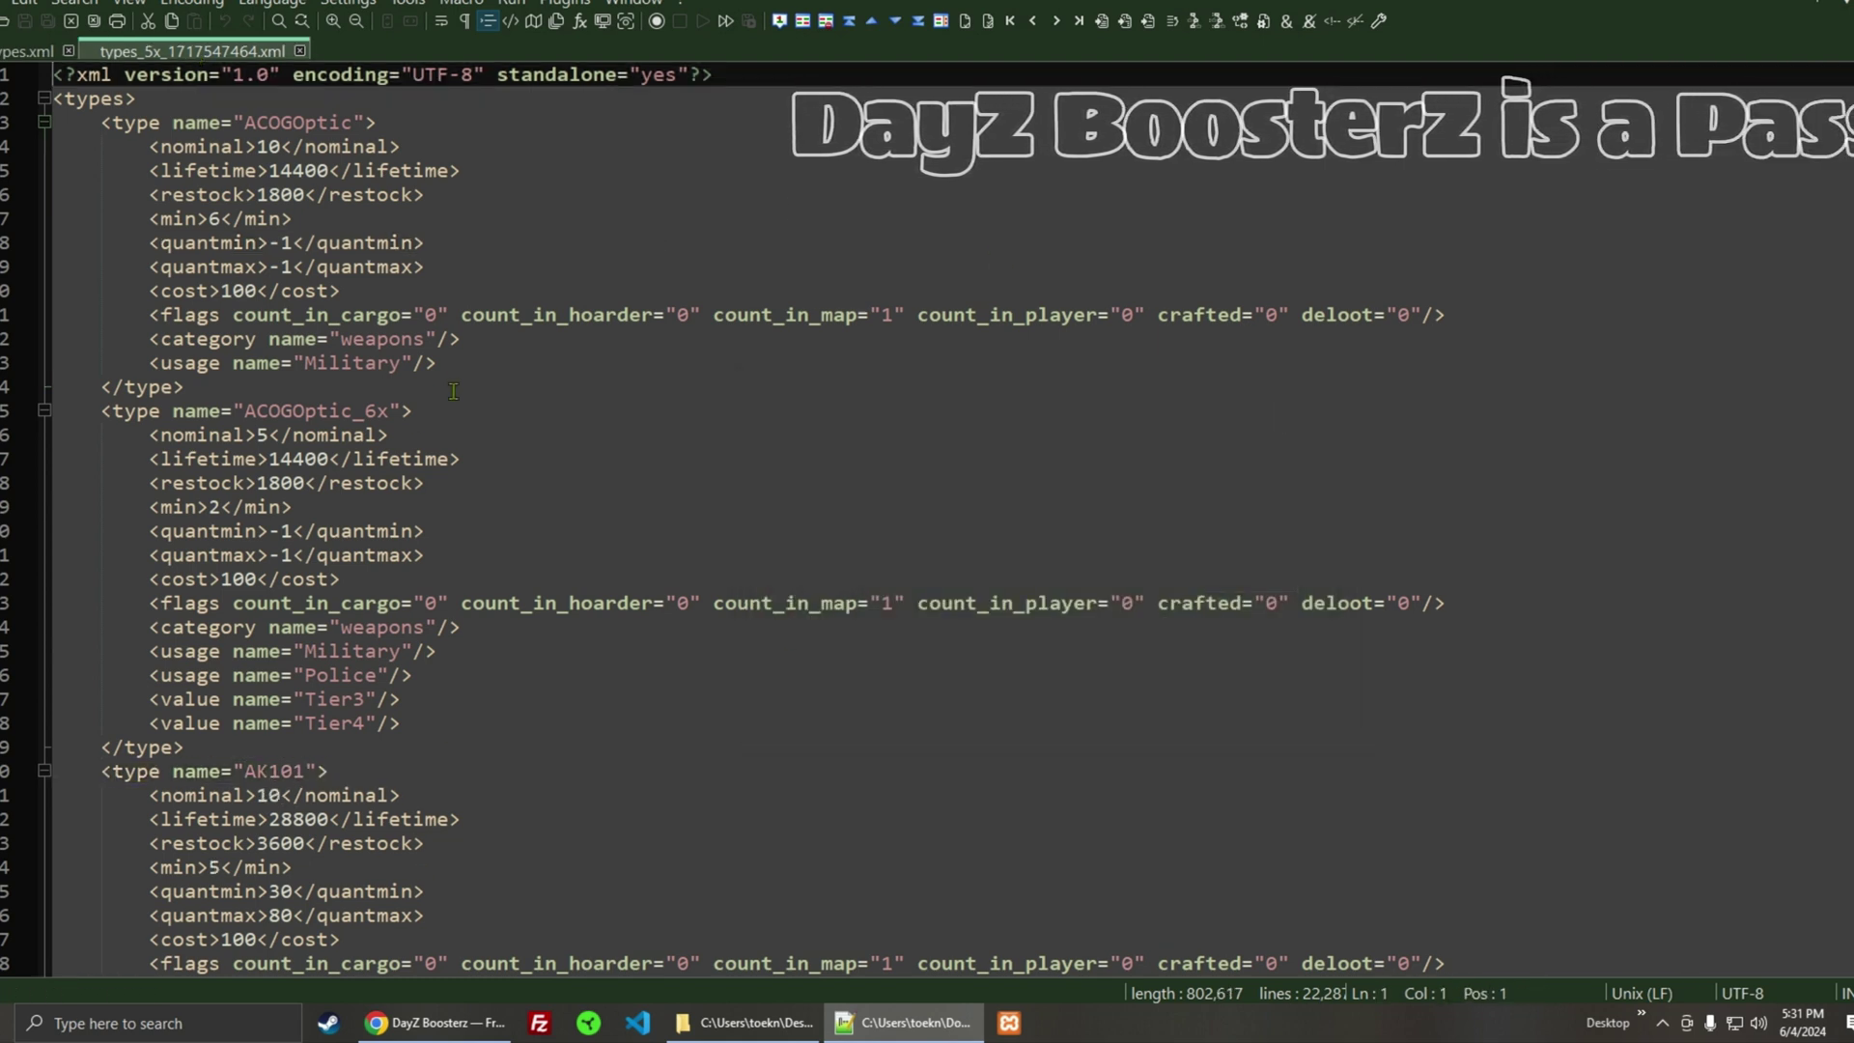
{"action": "left_click", "coordinate": [530, 470]}
{"action": "scroll", "coordinate": [530, 470], "scroll_direction": "down", "scroll_amount": 4}
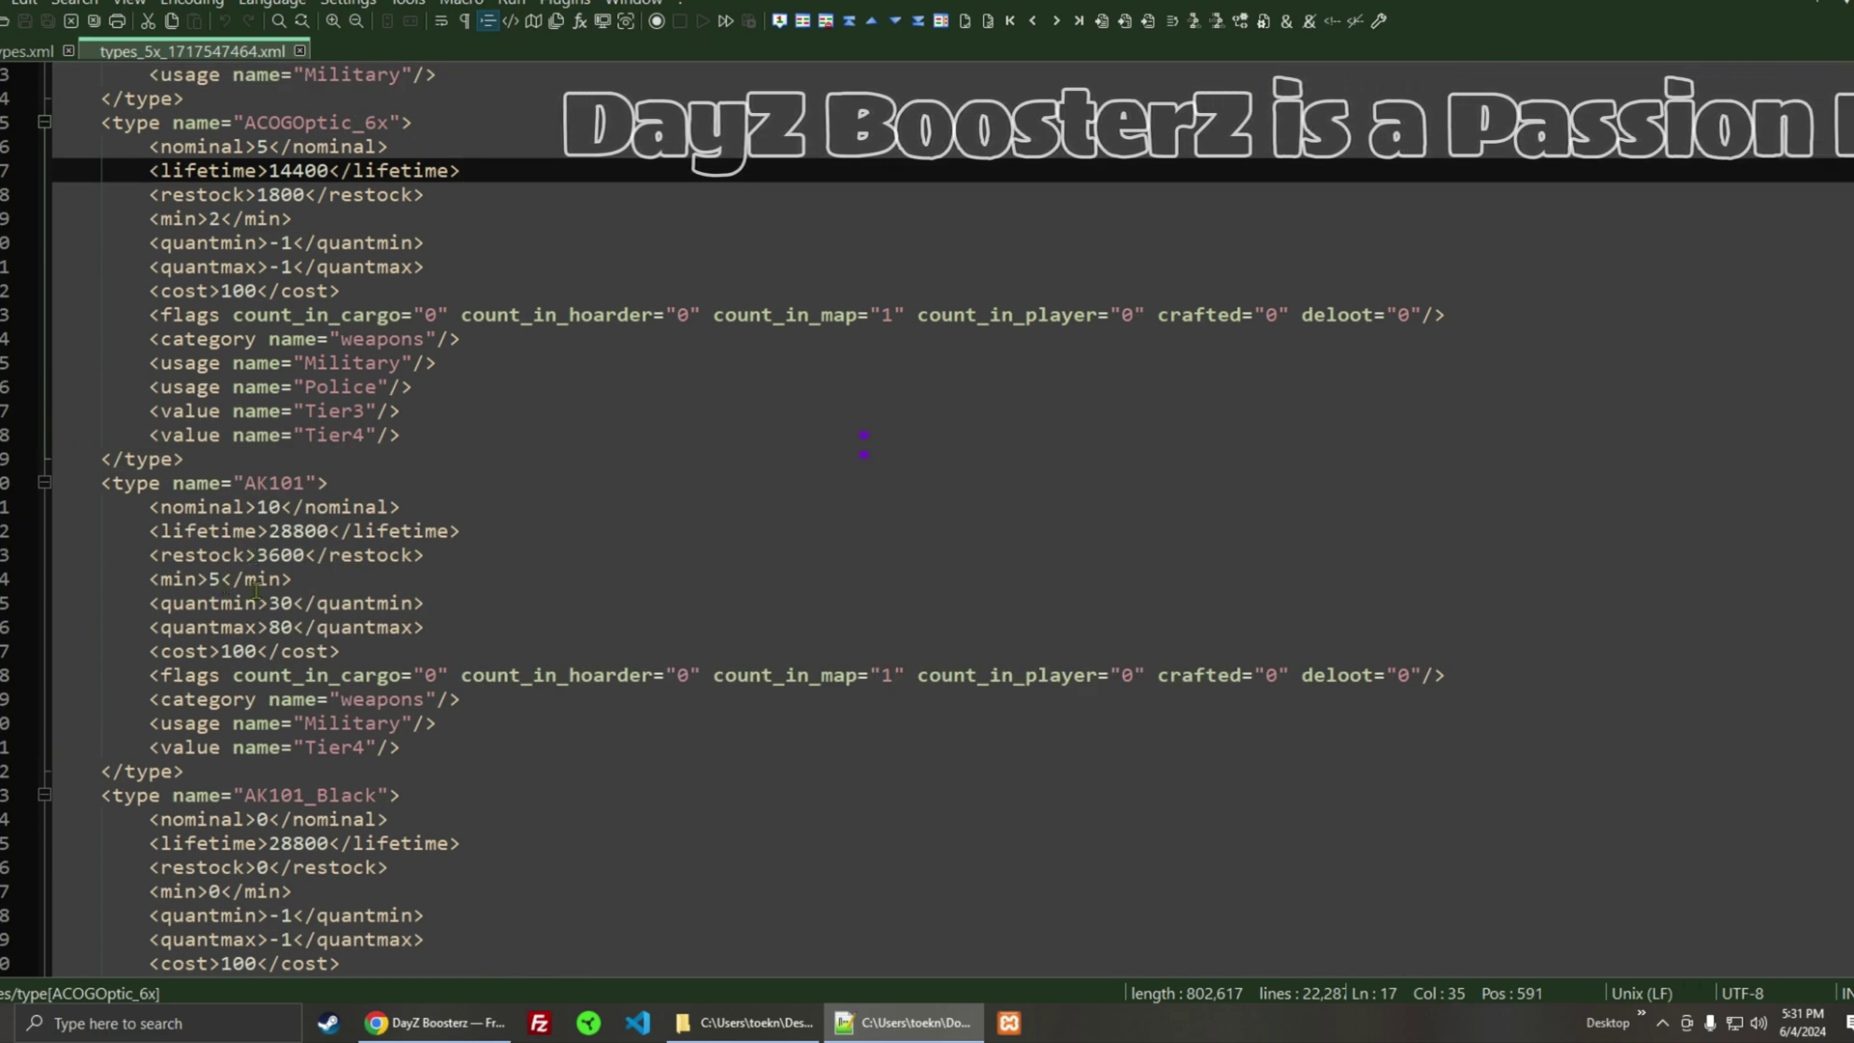
{"action": "left_click", "coordinate": [702, 592]}
- Search 'amm' in types_5x to find AmmoBox_00buck_10rnd at nominal 100, min 75
{"action": "key", "text": "ctrl+f"}
{"action": "type", "text": "amm"}
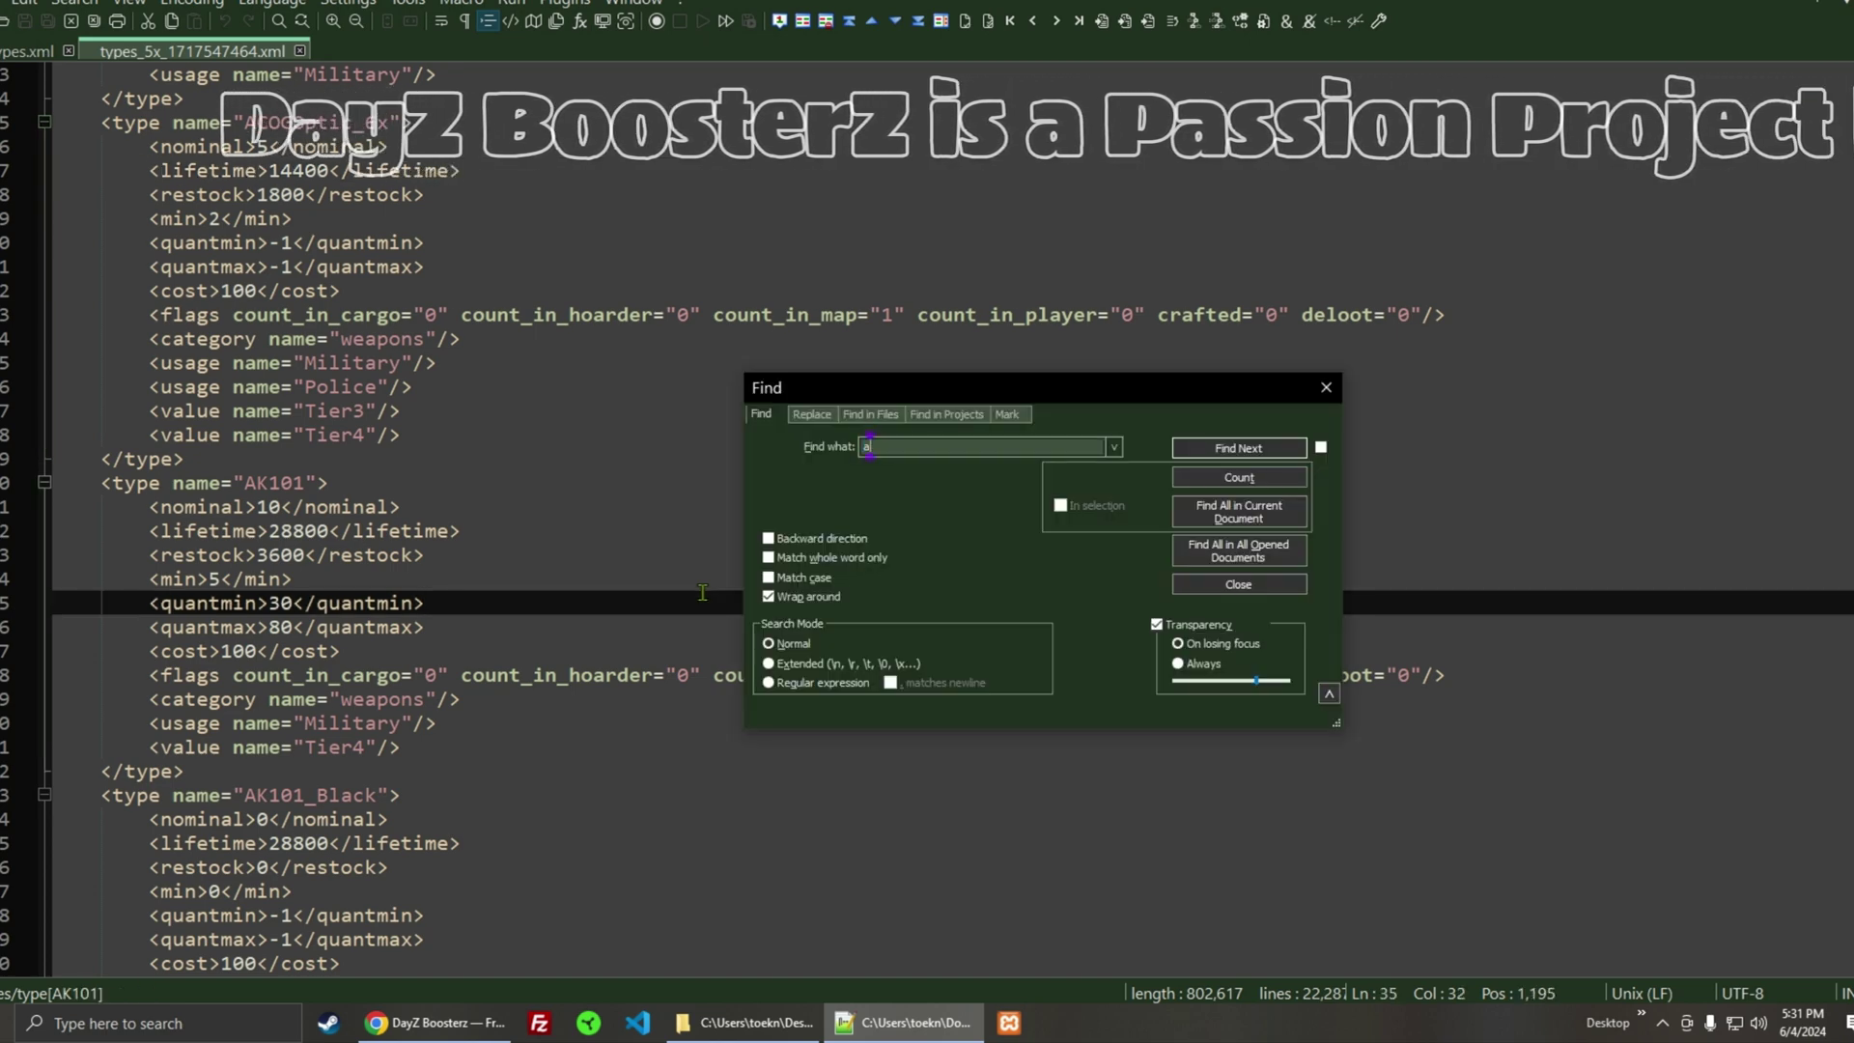
{"action": "key", "text": "Return"}
{"action": "key", "text": "Return"}
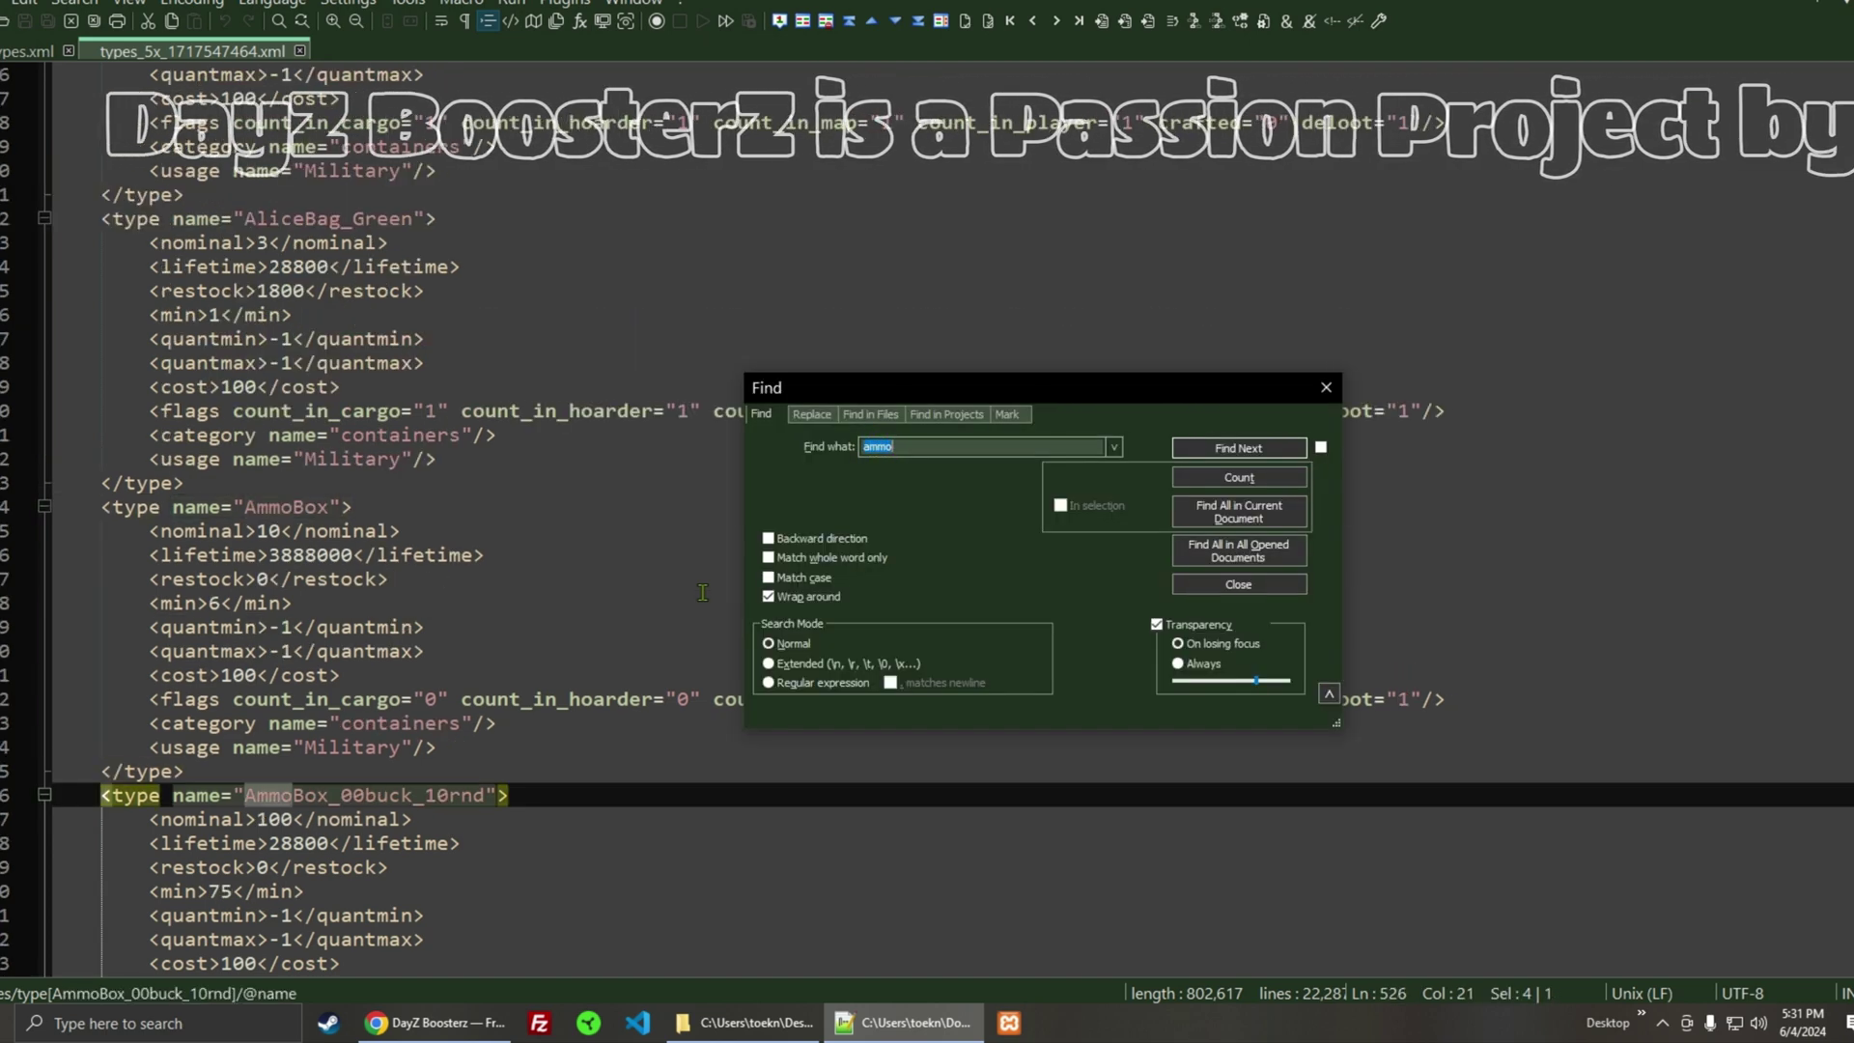
{"action": "left_click", "coordinate": [342, 845]}
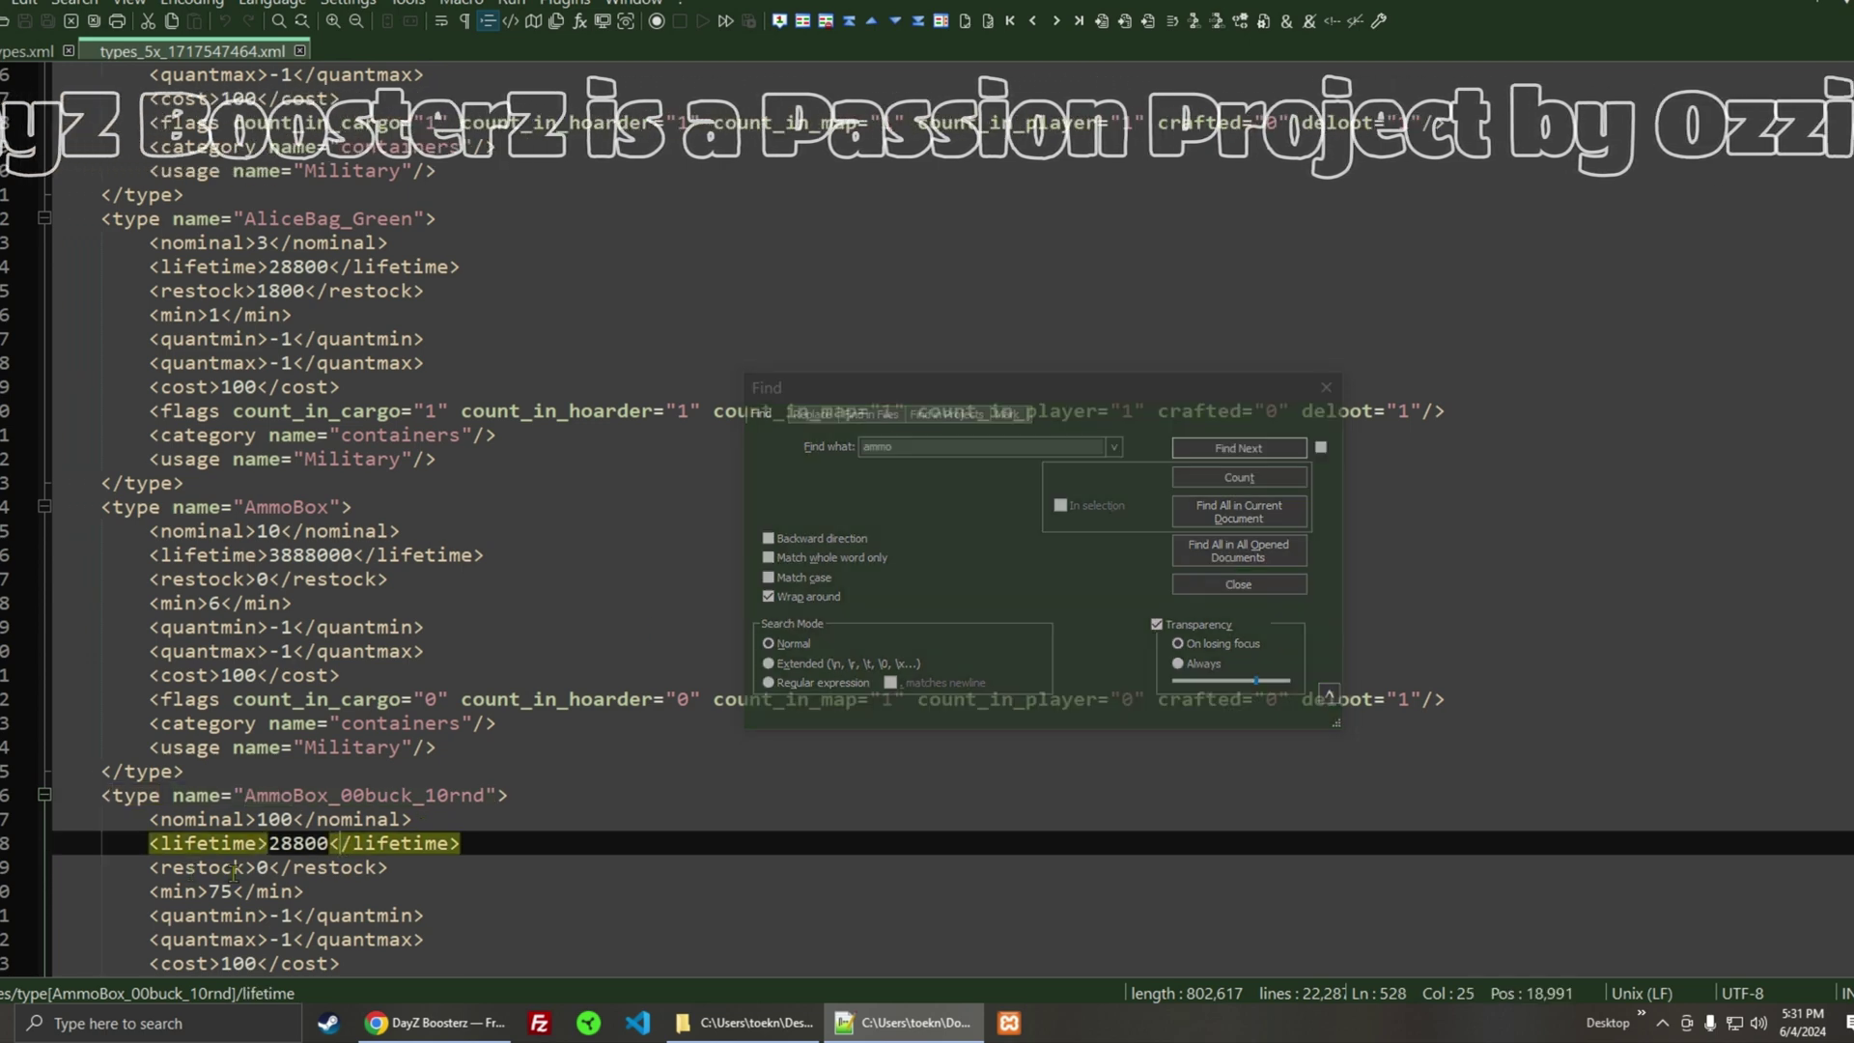
{"action": "left_click", "coordinate": [1326, 387]}
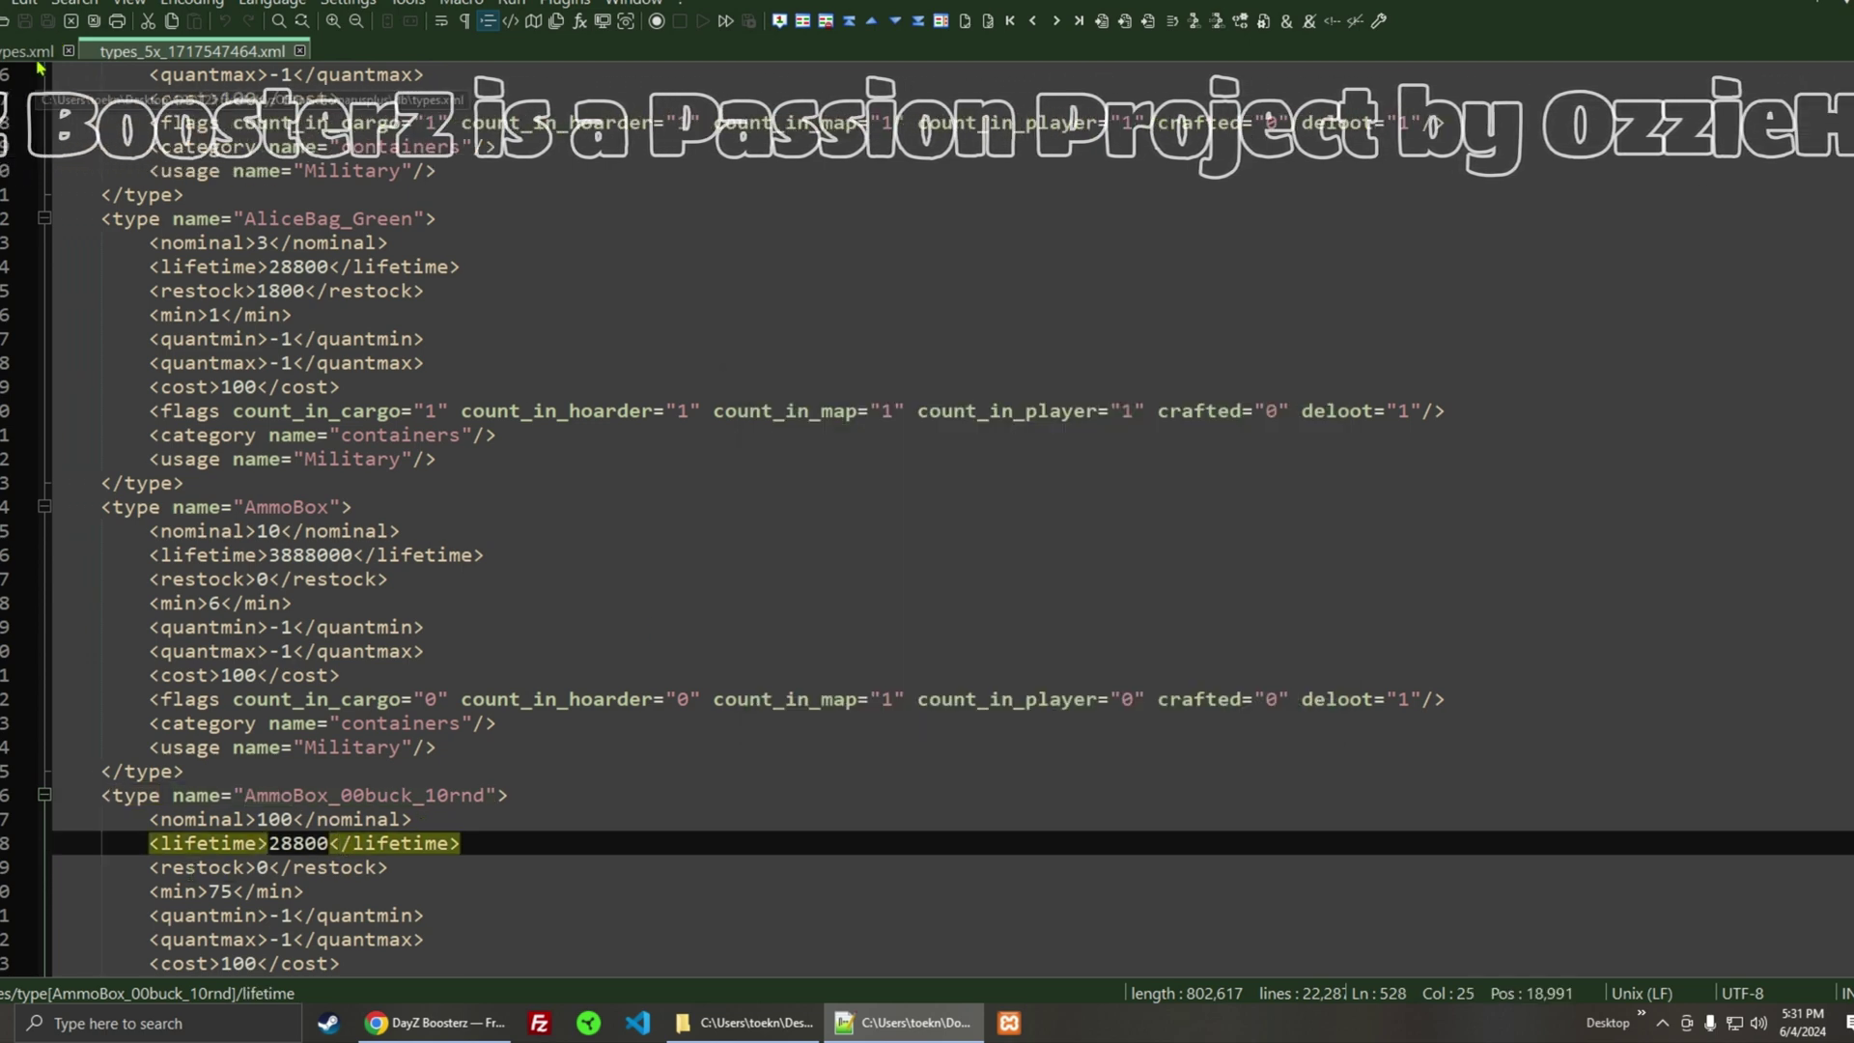
- Find AmmoBox_00buck_10rnd in the original file (nominal 20, min 15), then return to types_5x
{"action": "left_click", "coordinate": [38, 60]}
{"action": "left_click", "coordinate": [496, 274]}
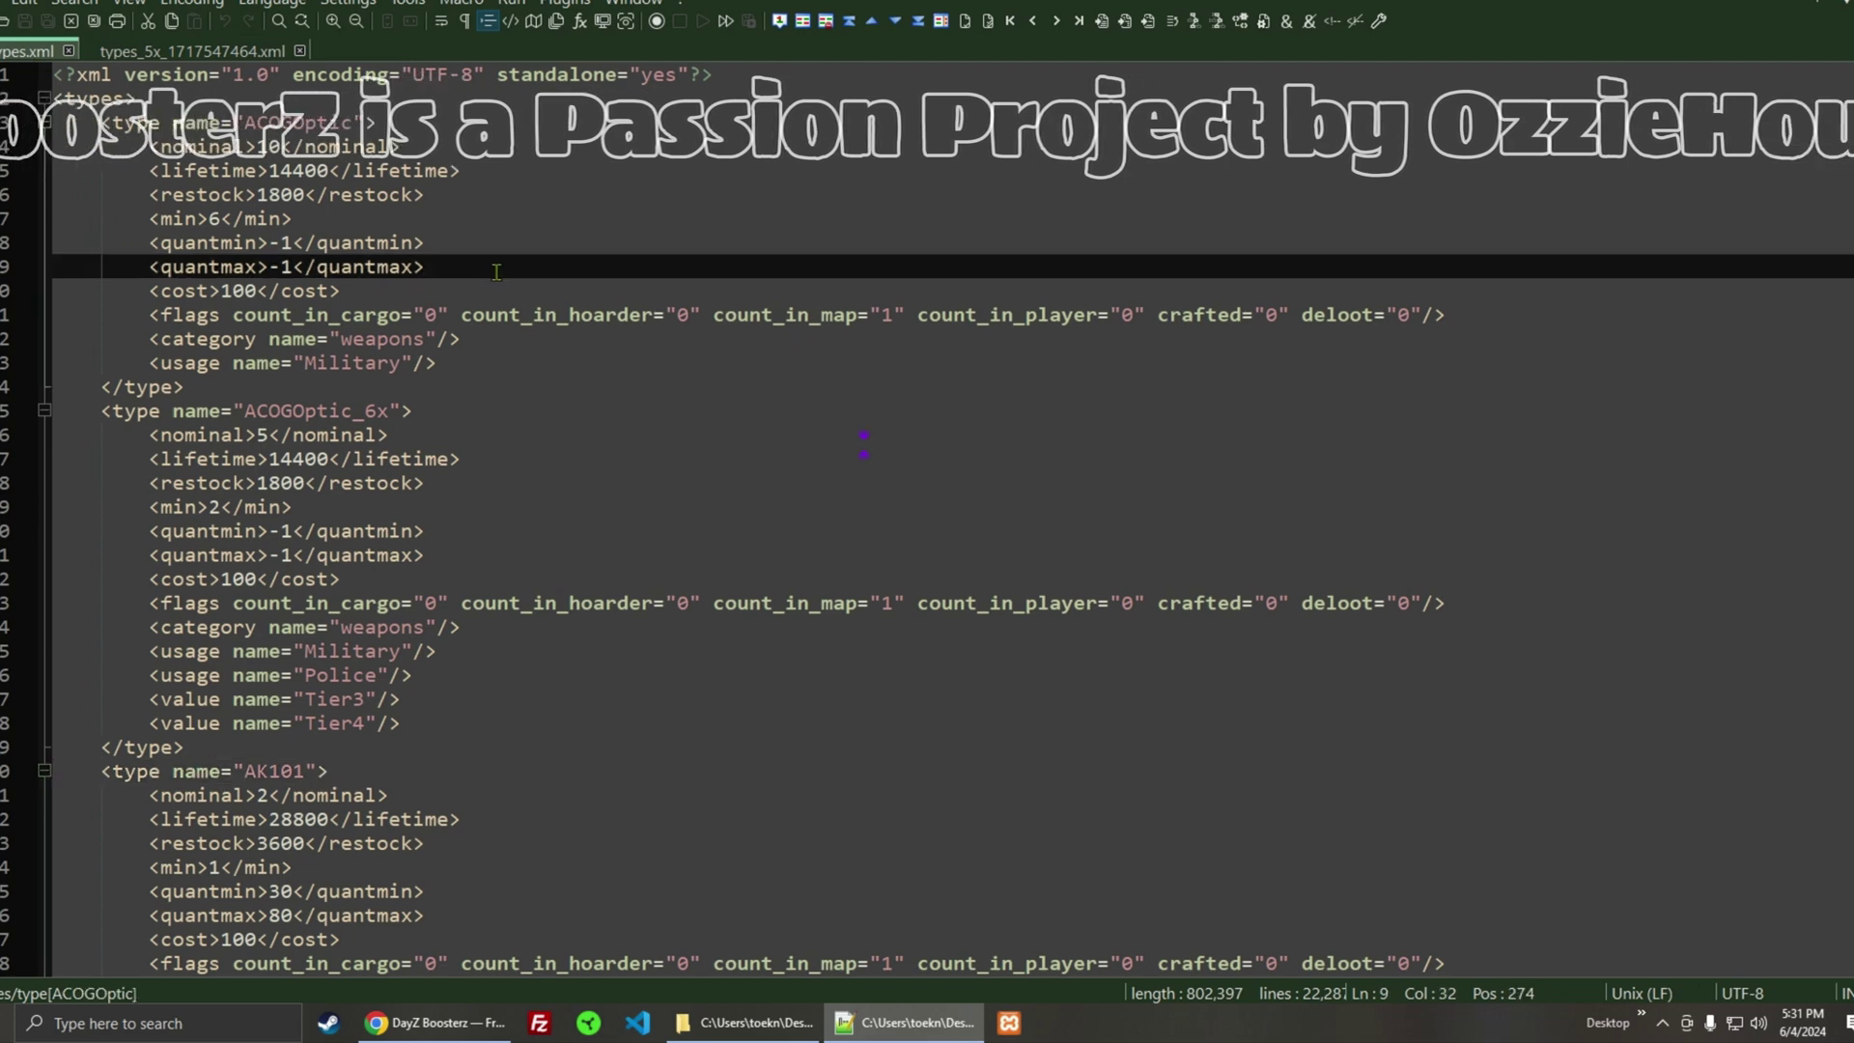
{"action": "key", "text": "ctrl+f"}
{"action": "key", "text": "Return"}
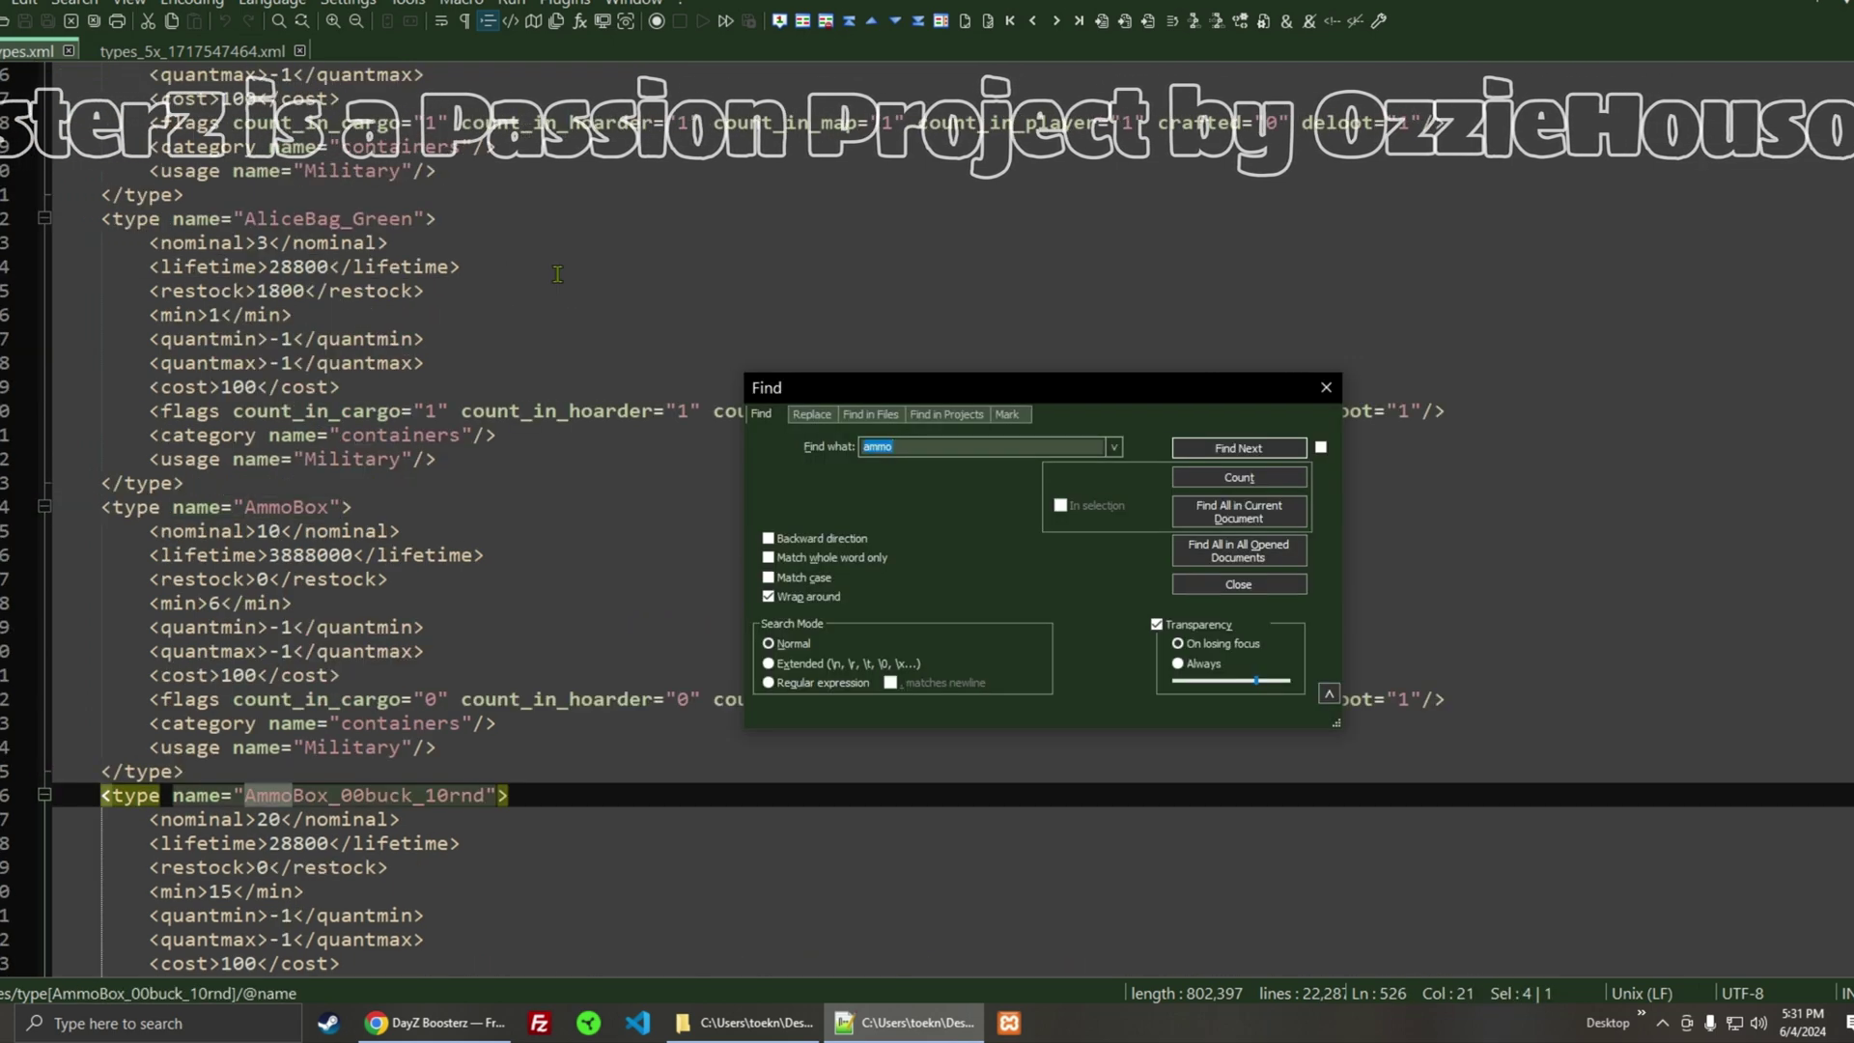
{"action": "left_click", "coordinate": [1326, 387]}
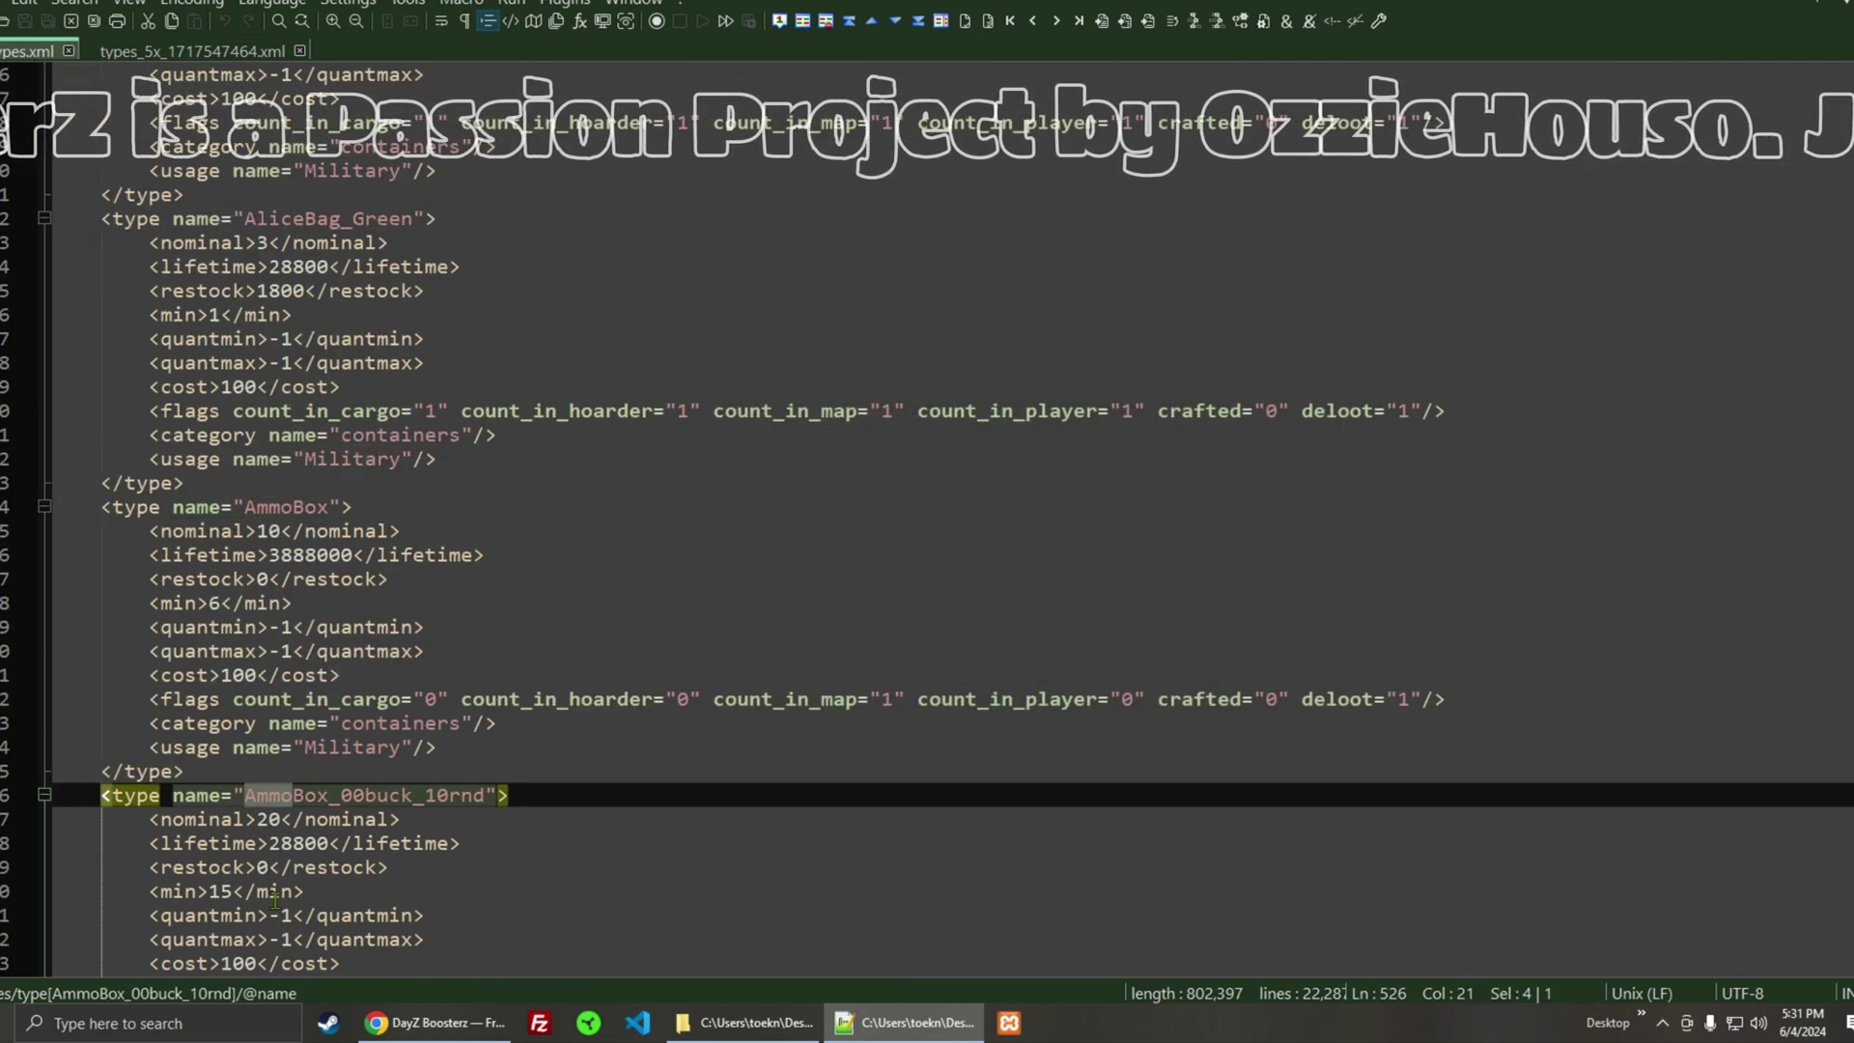
{"action": "key", "text": "ctrl+Tab"}
{"action": "left_click", "coordinate": [353, 887]}
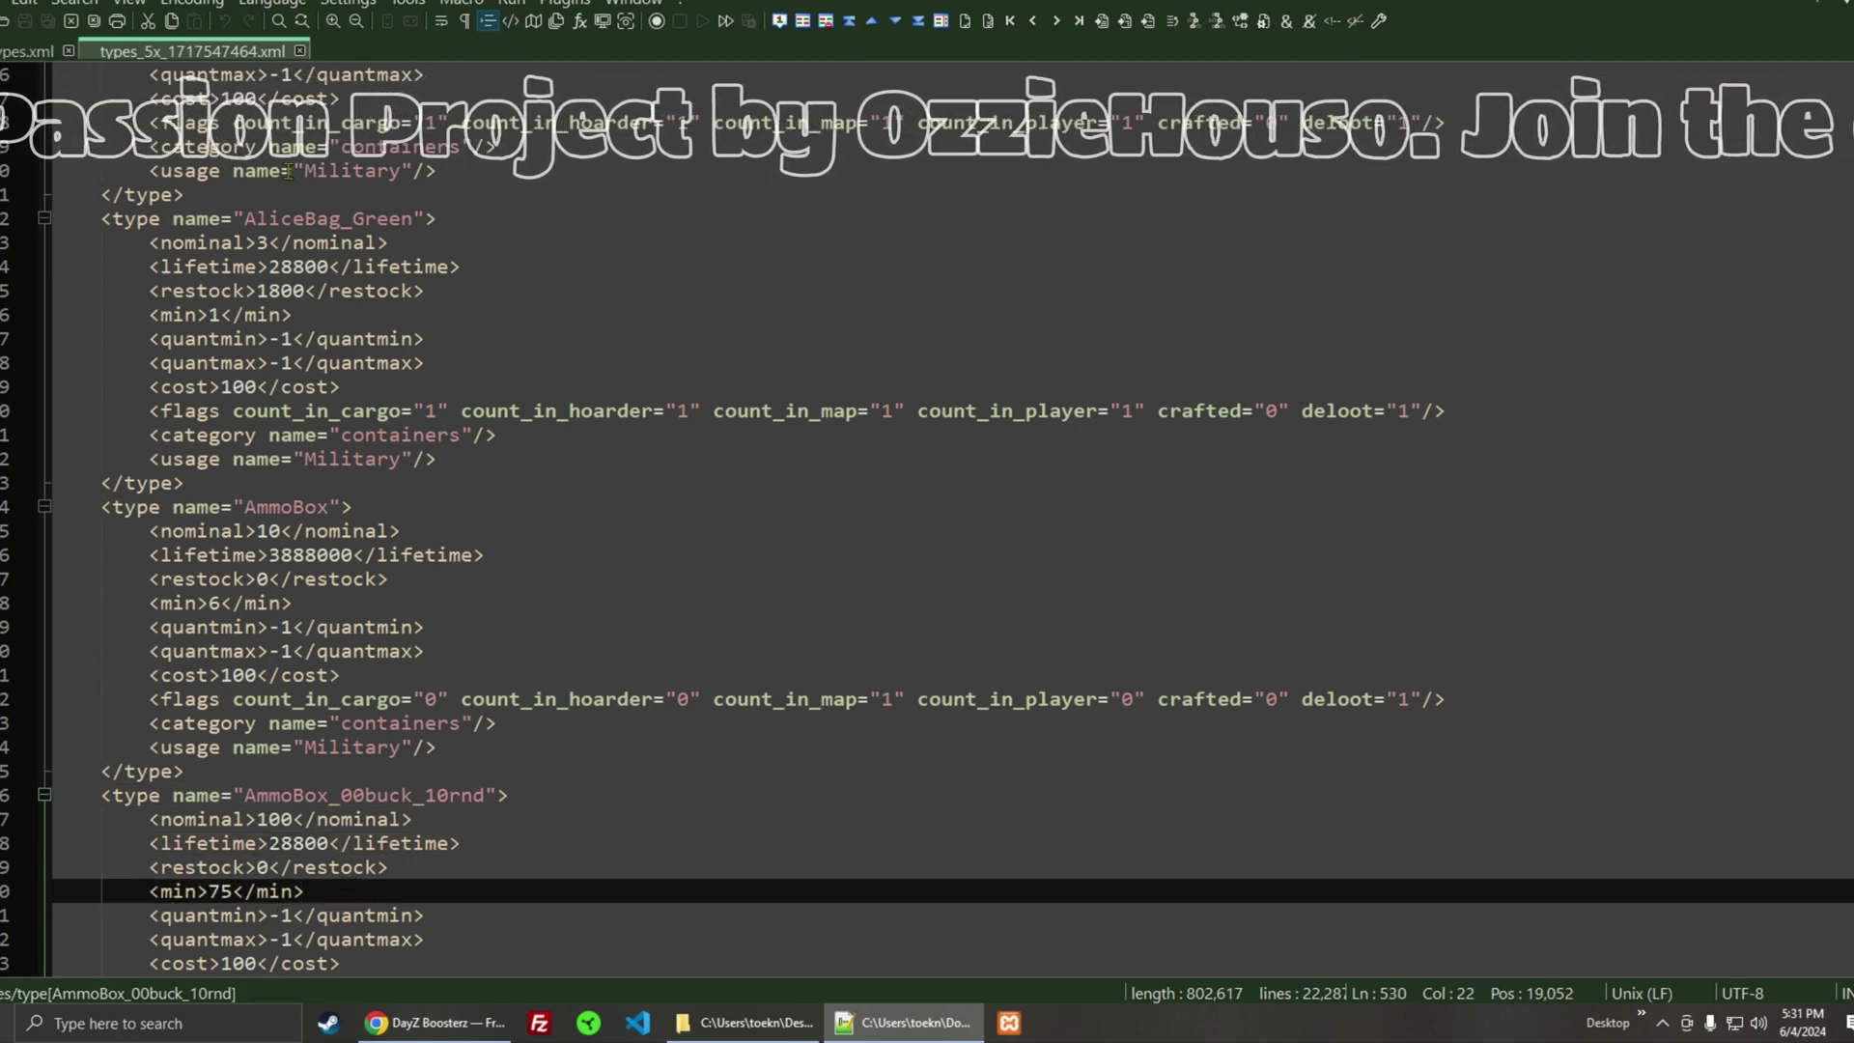
{"action": "key", "text": "alt+f"}
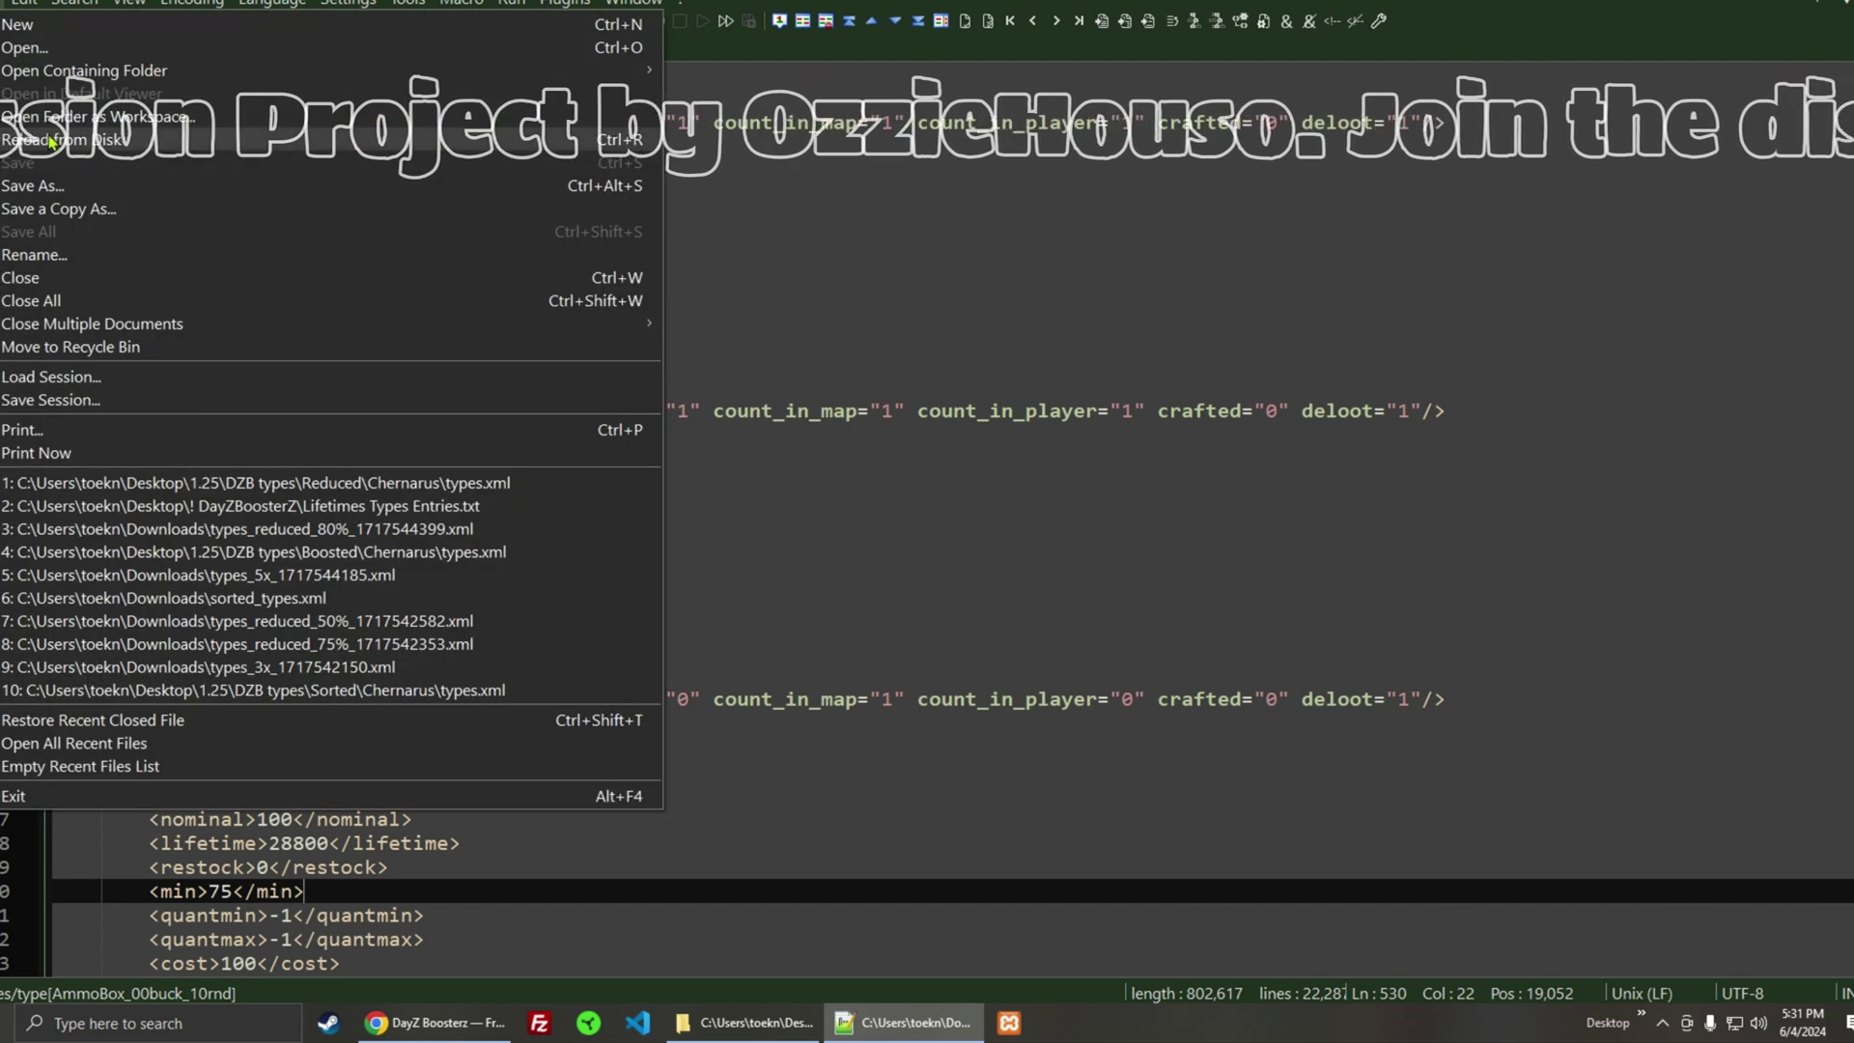
{"action": "left_click", "coordinate": [60, 184]}
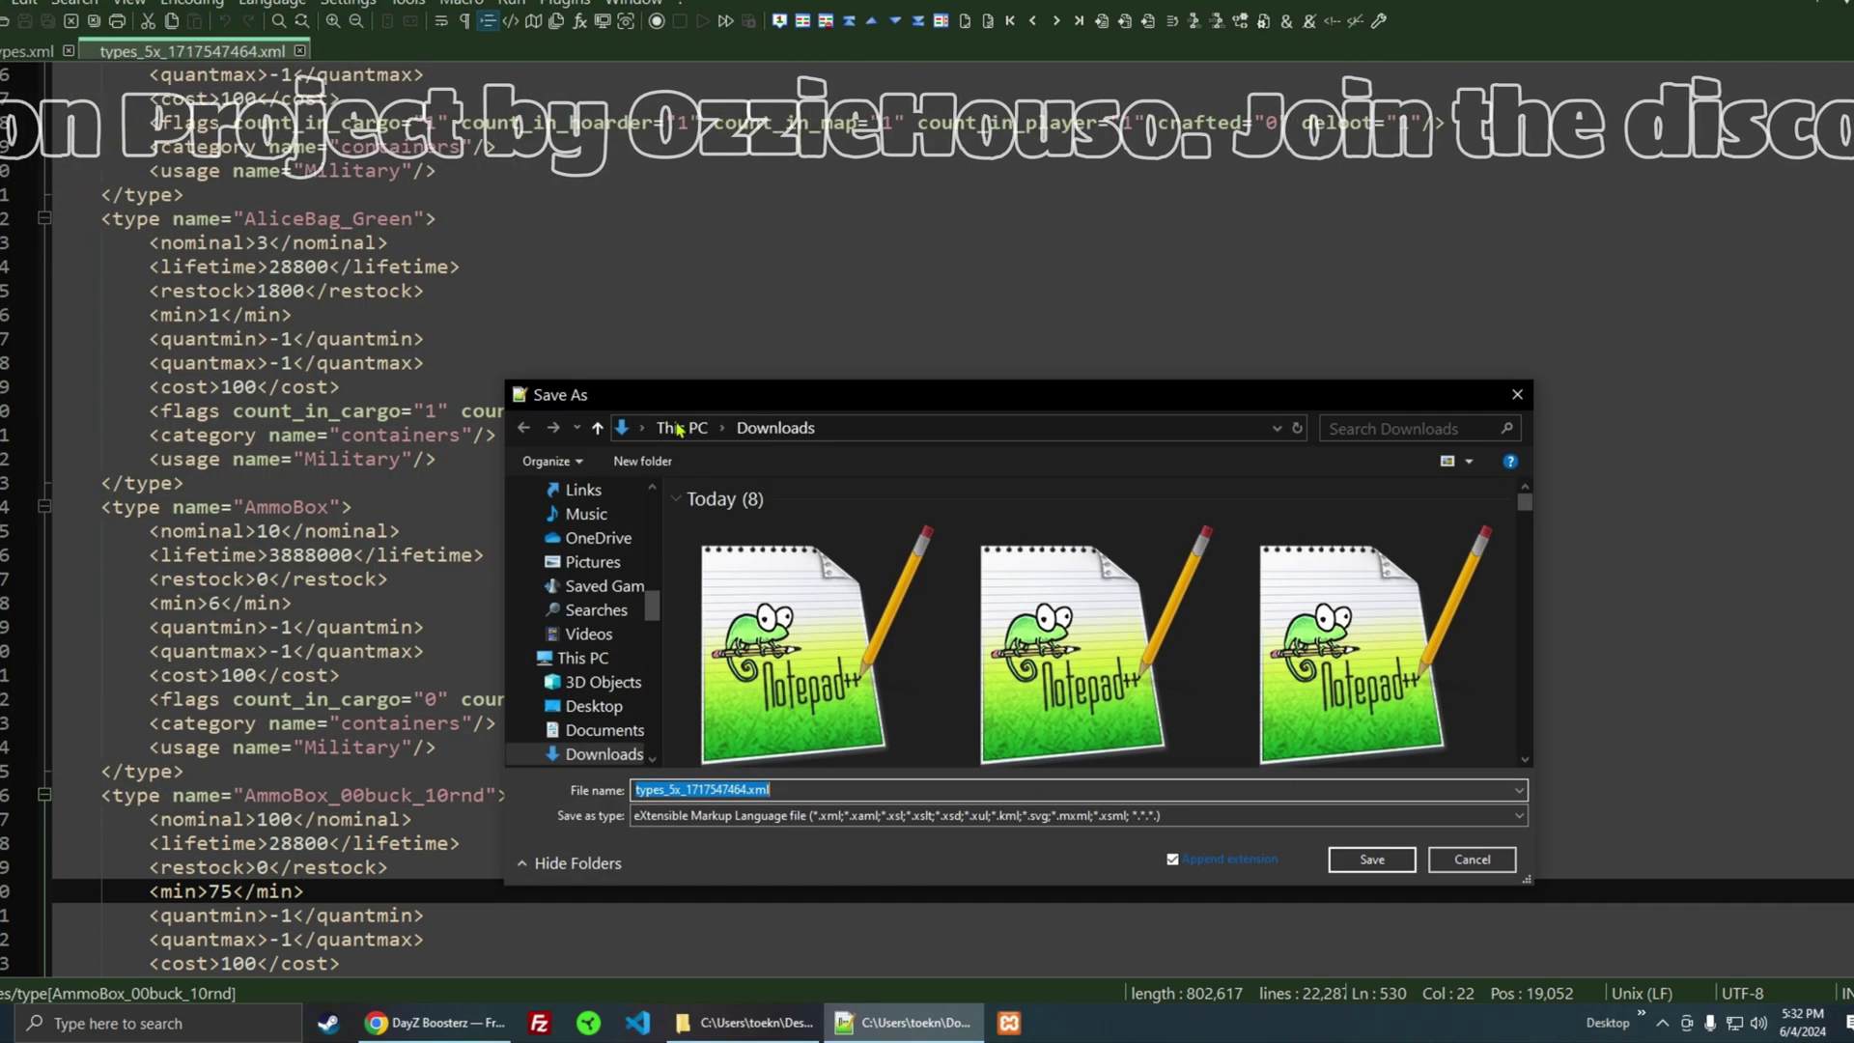
{"action": "left_click", "coordinate": [681, 428]}
{"action": "double_click", "coordinate": [966, 540]}
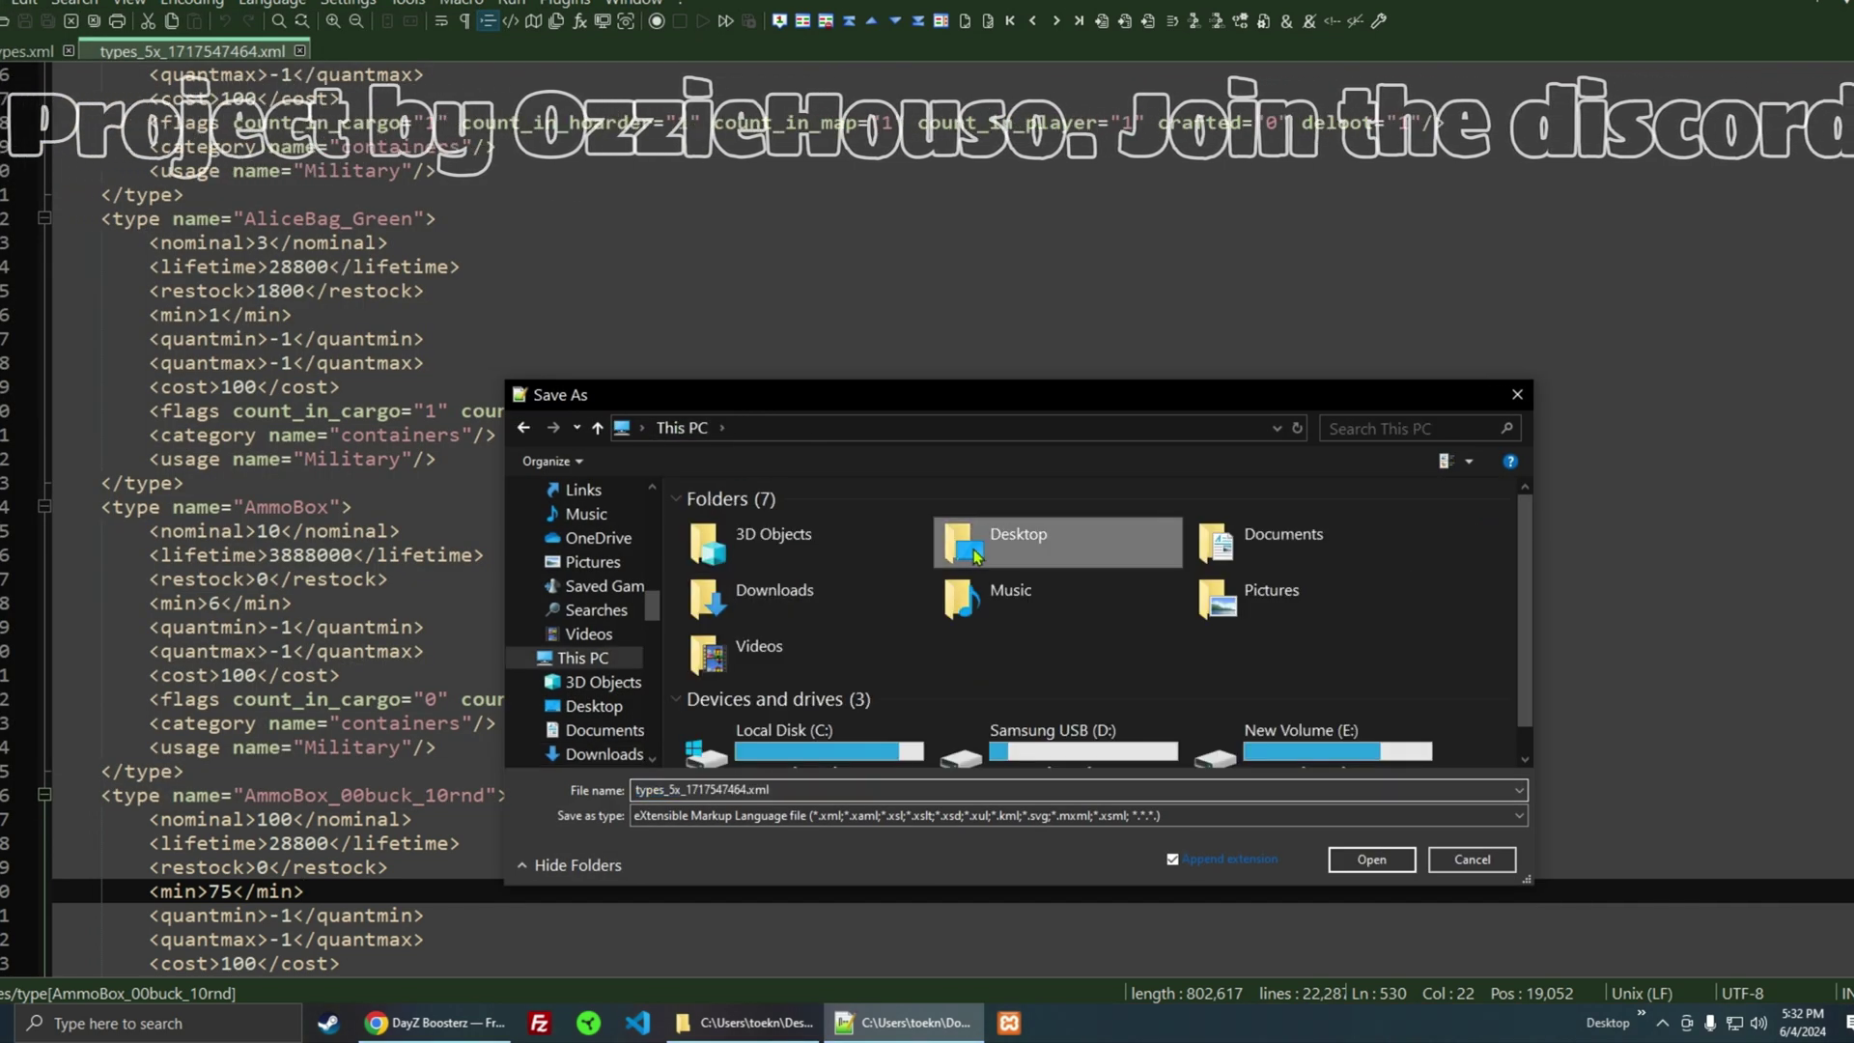
{"action": "scroll", "coordinate": [582, 606], "scroll_direction": "up", "scroll_amount": 10}
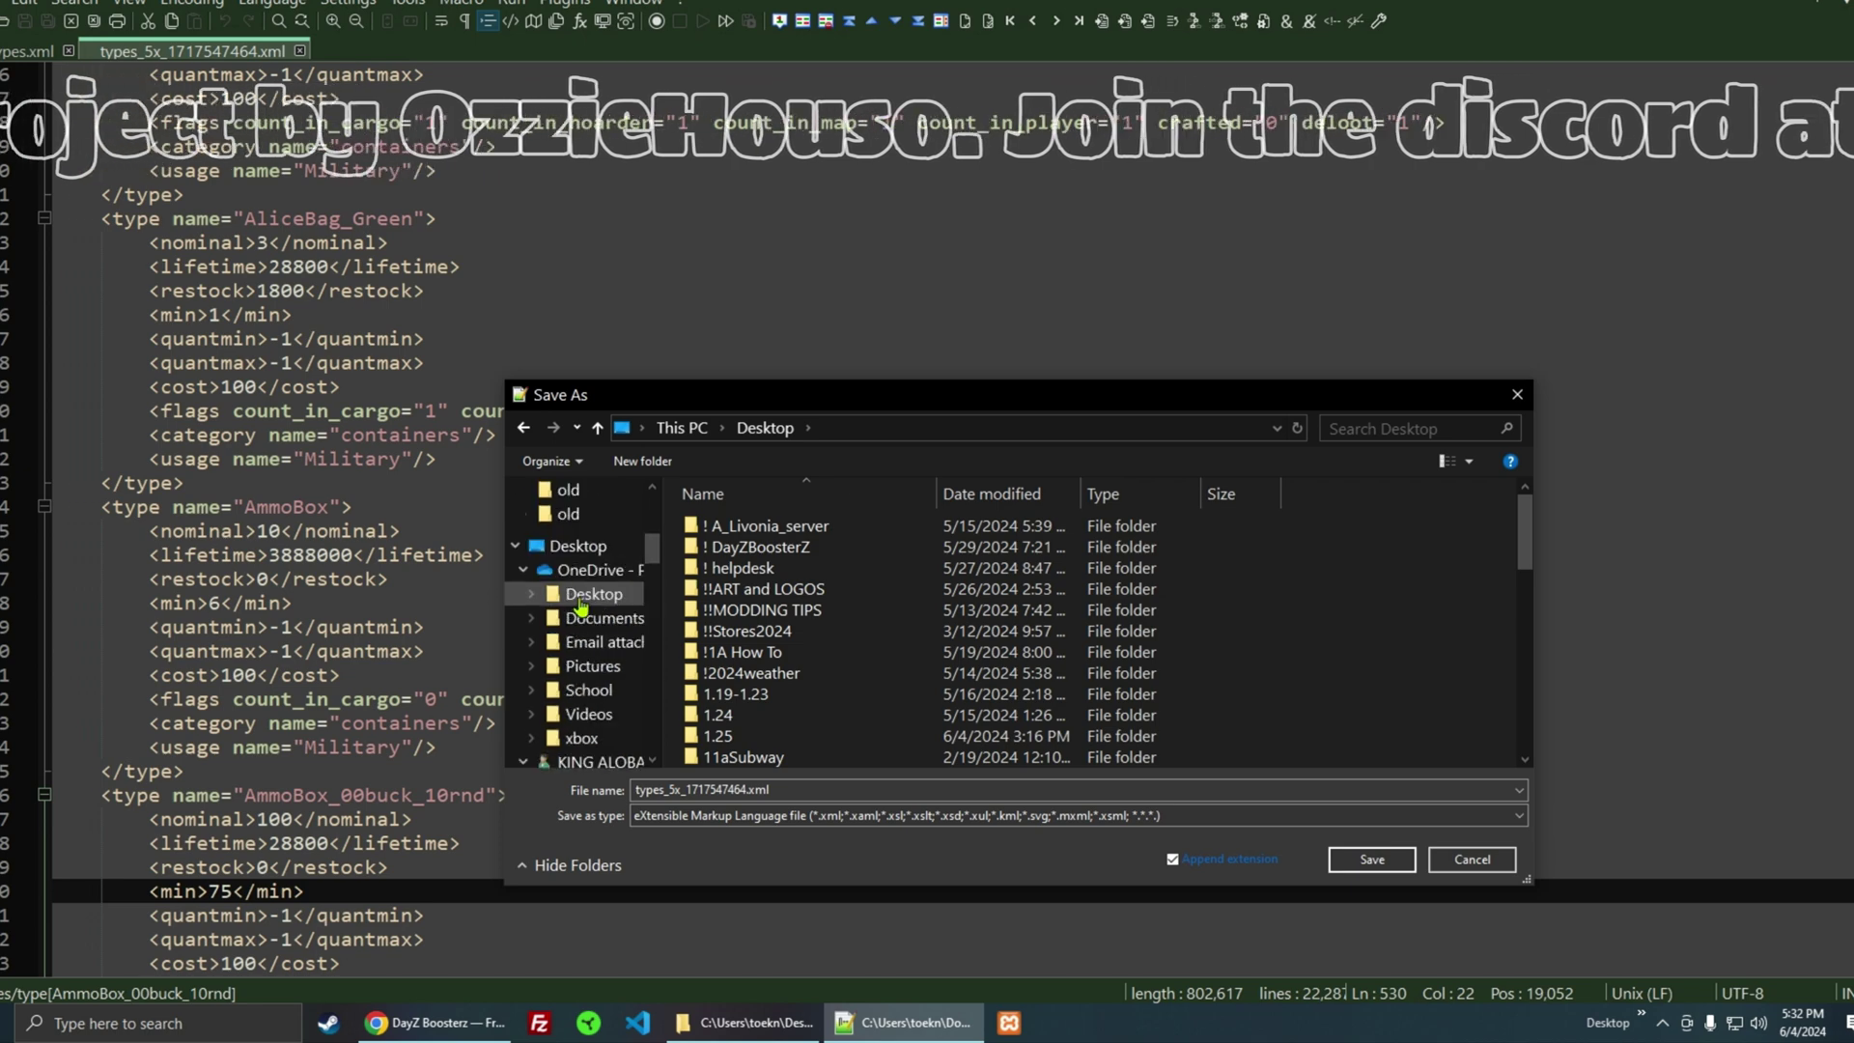
{"action": "scroll", "coordinate": [583, 606], "scroll_direction": "up", "scroll_amount": 3}
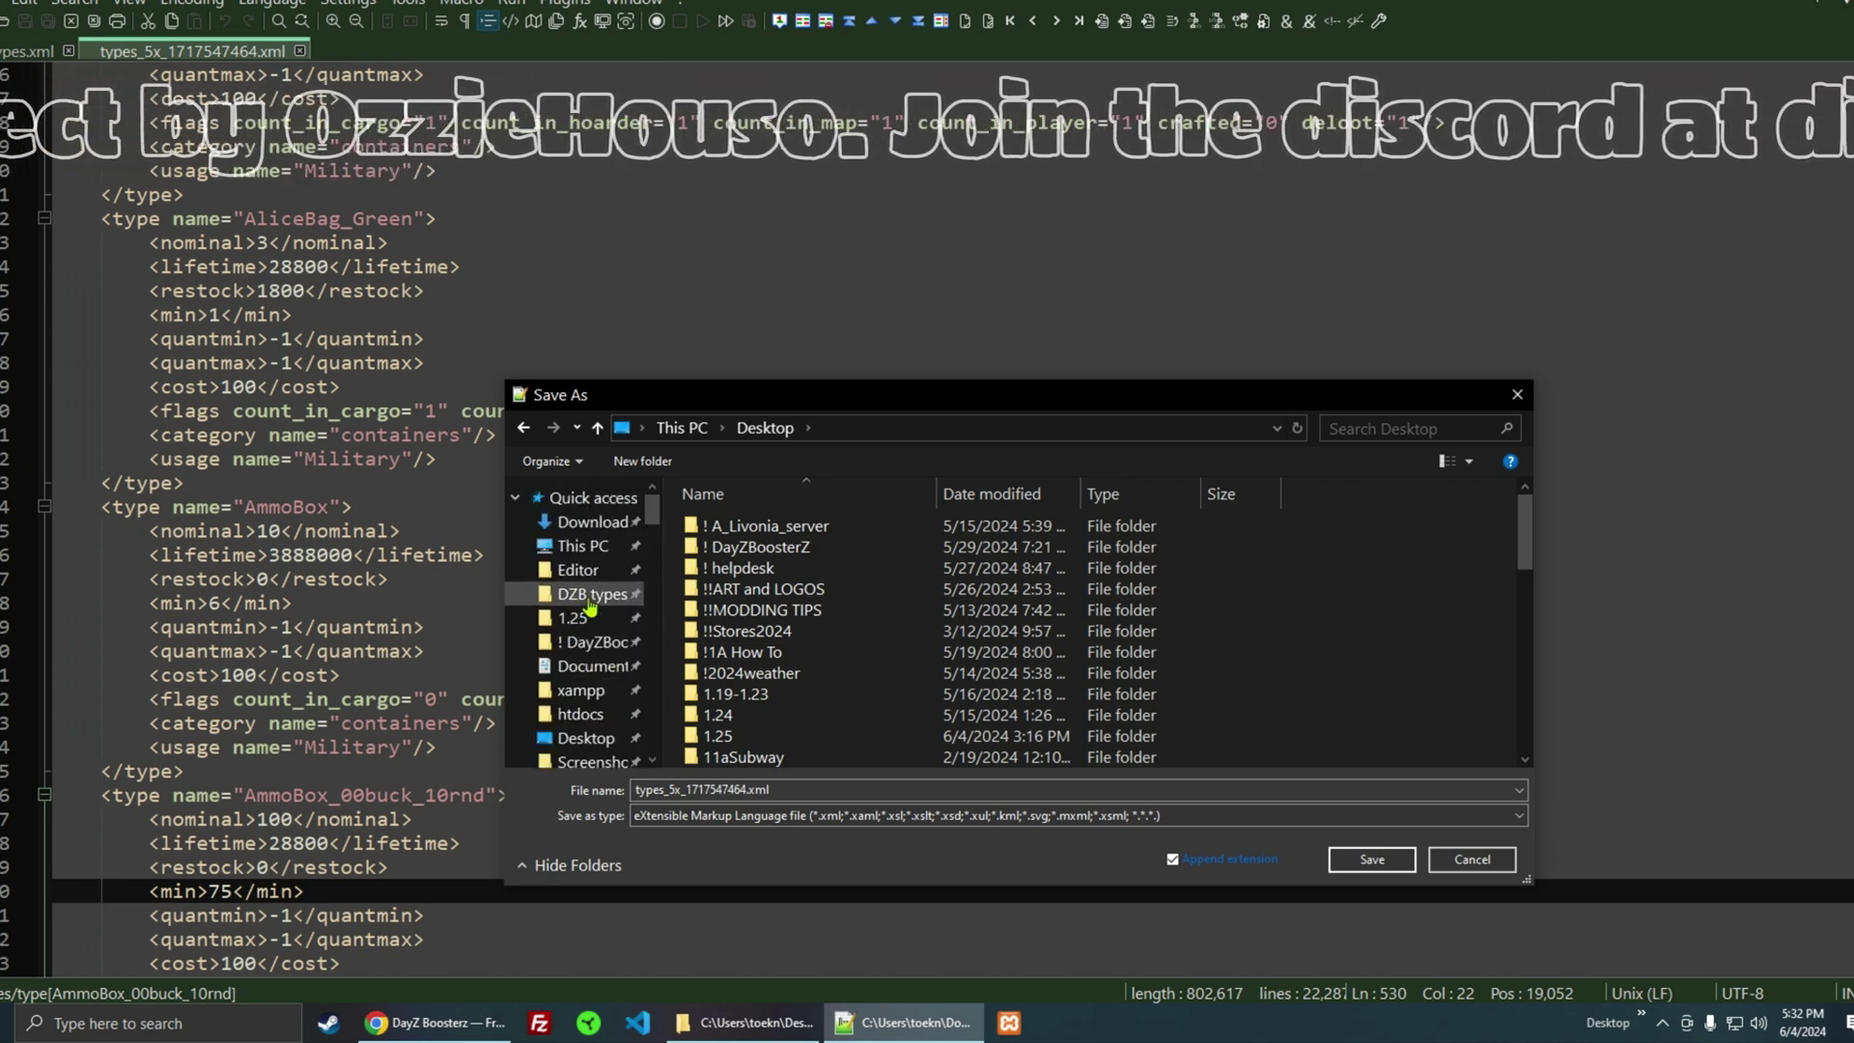
{"action": "left_click", "coordinate": [583, 604]}
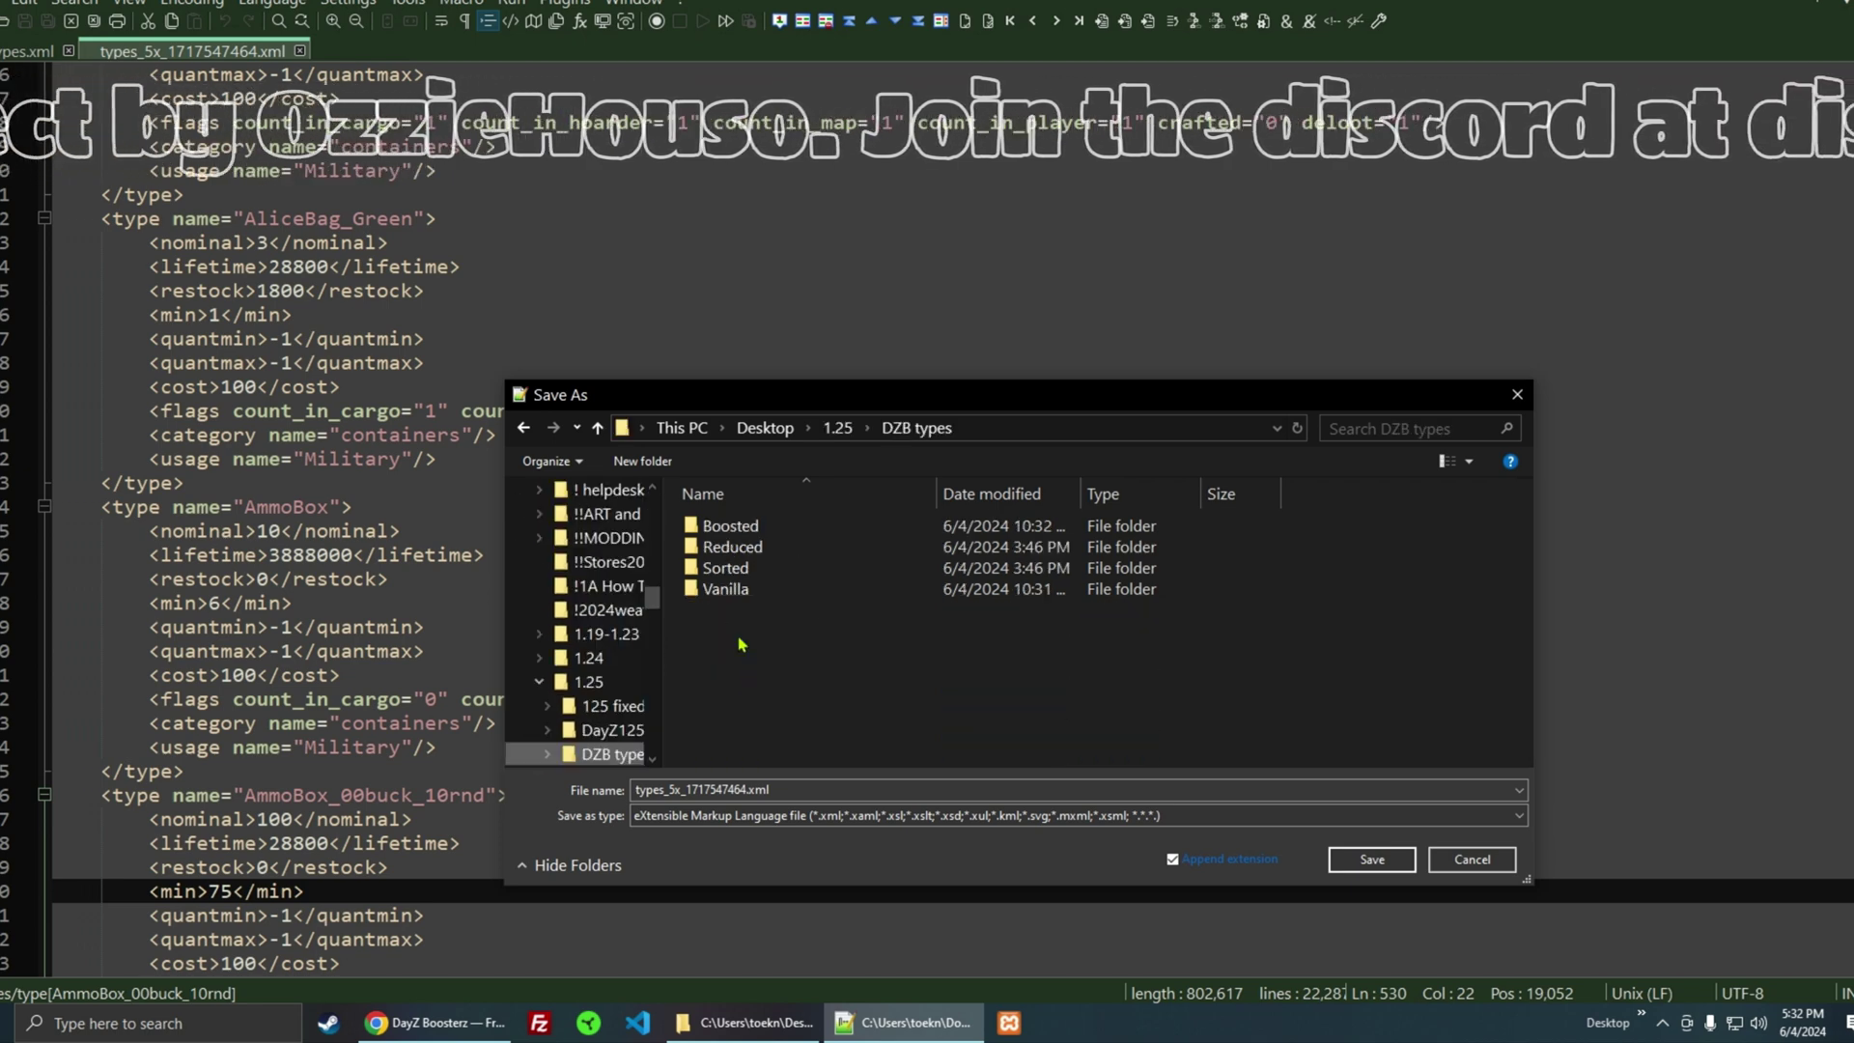
{"action": "double_click", "coordinate": [763, 528]}
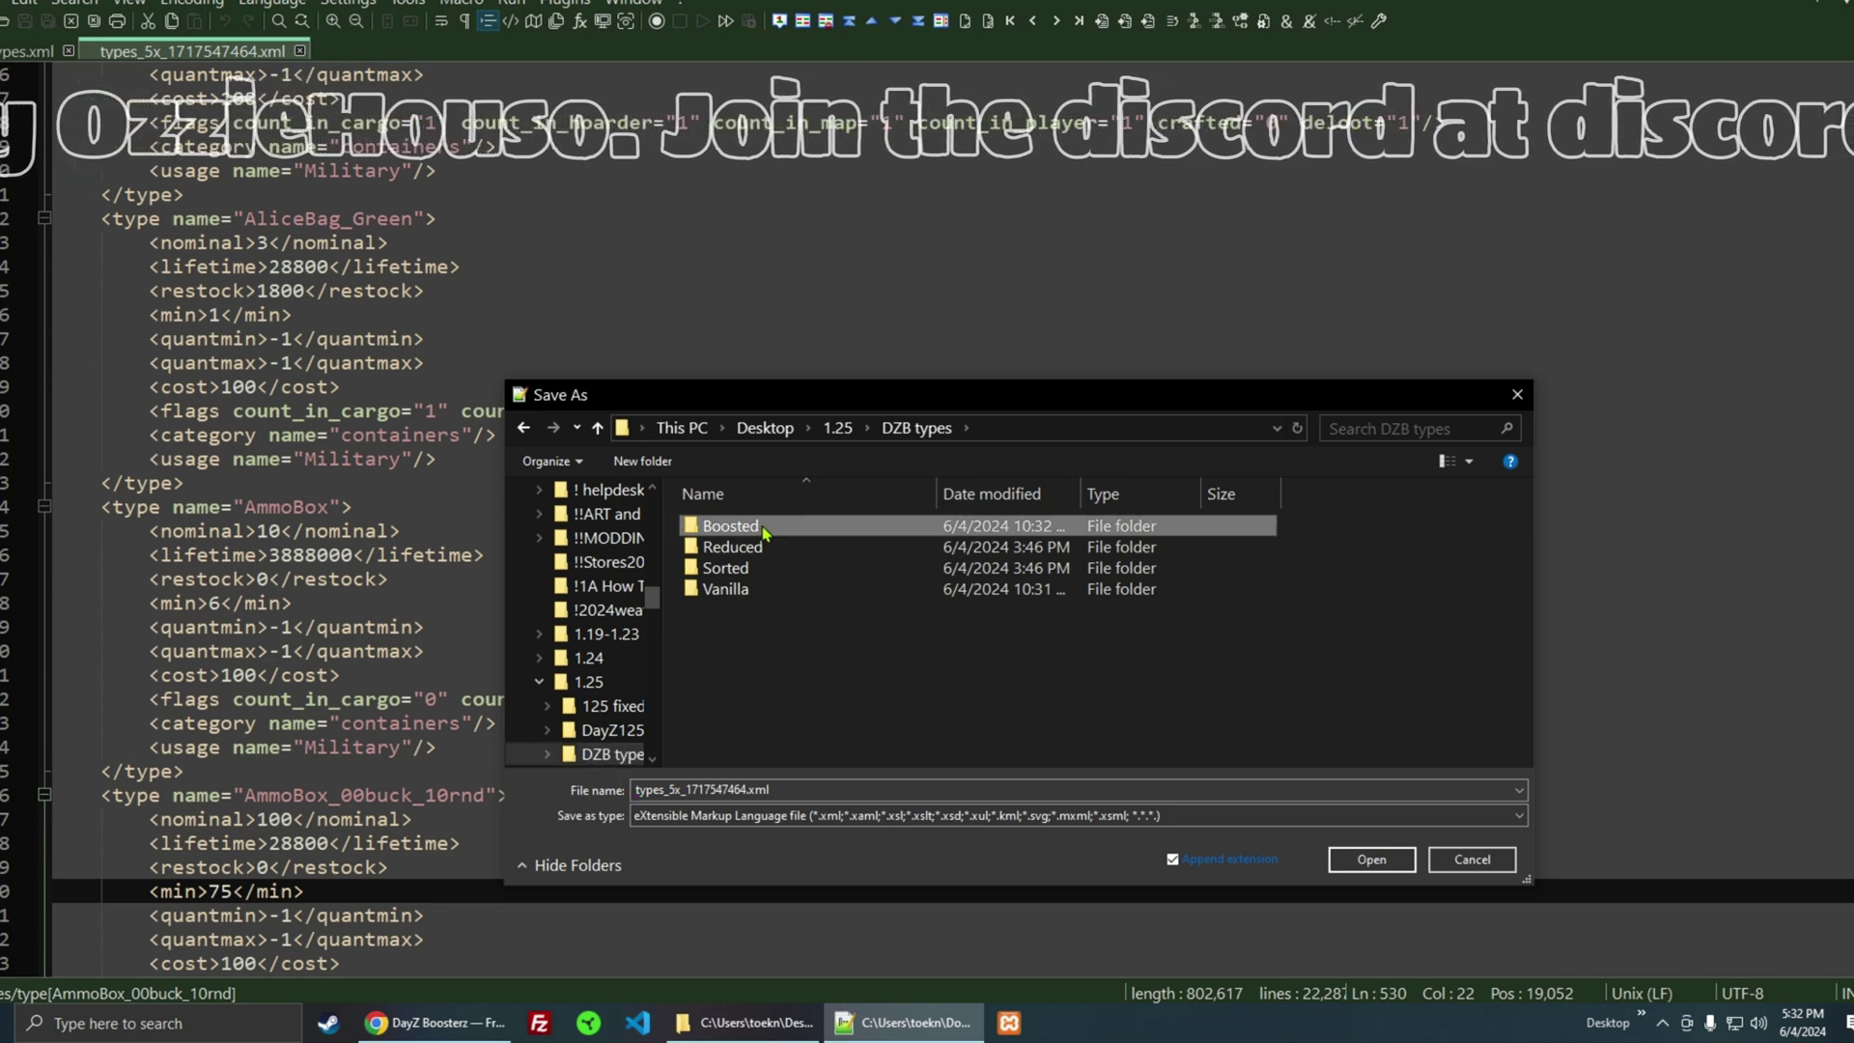
{"action": "double_click", "coordinate": [764, 528]}
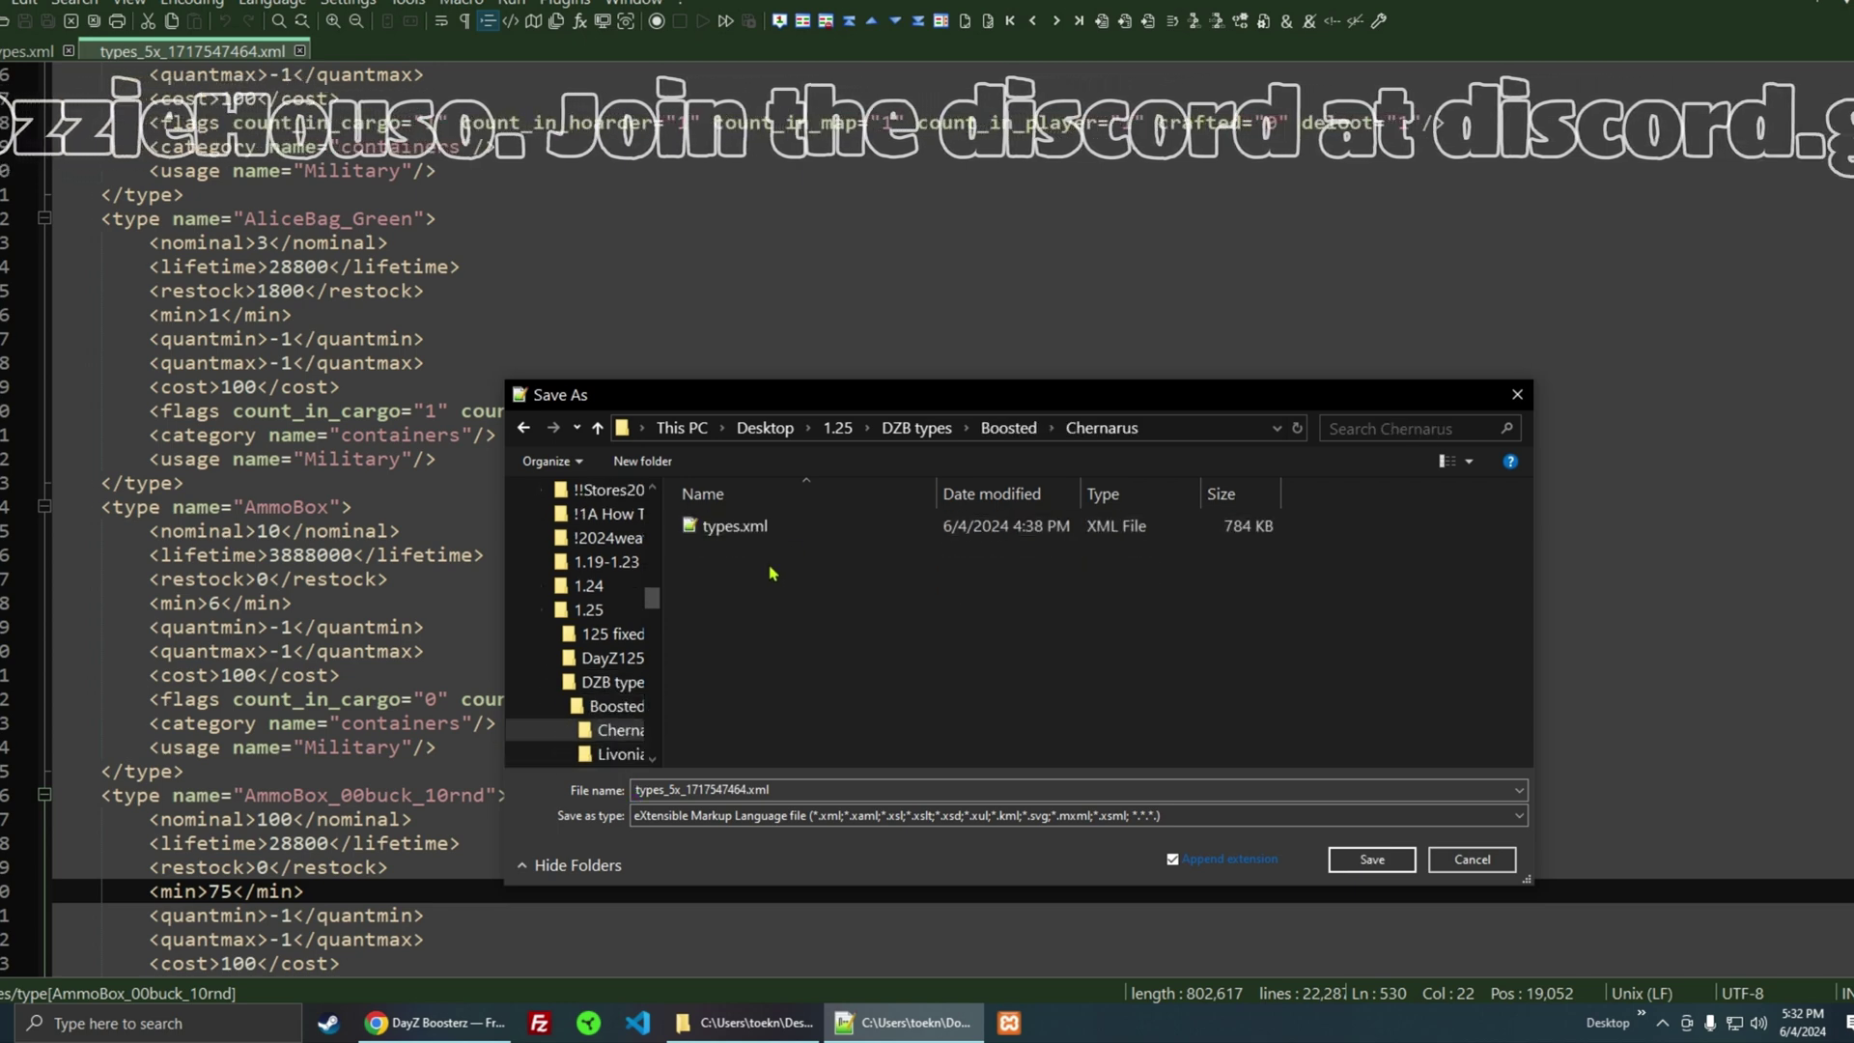
{"action": "double_click", "coordinate": [751, 531]}
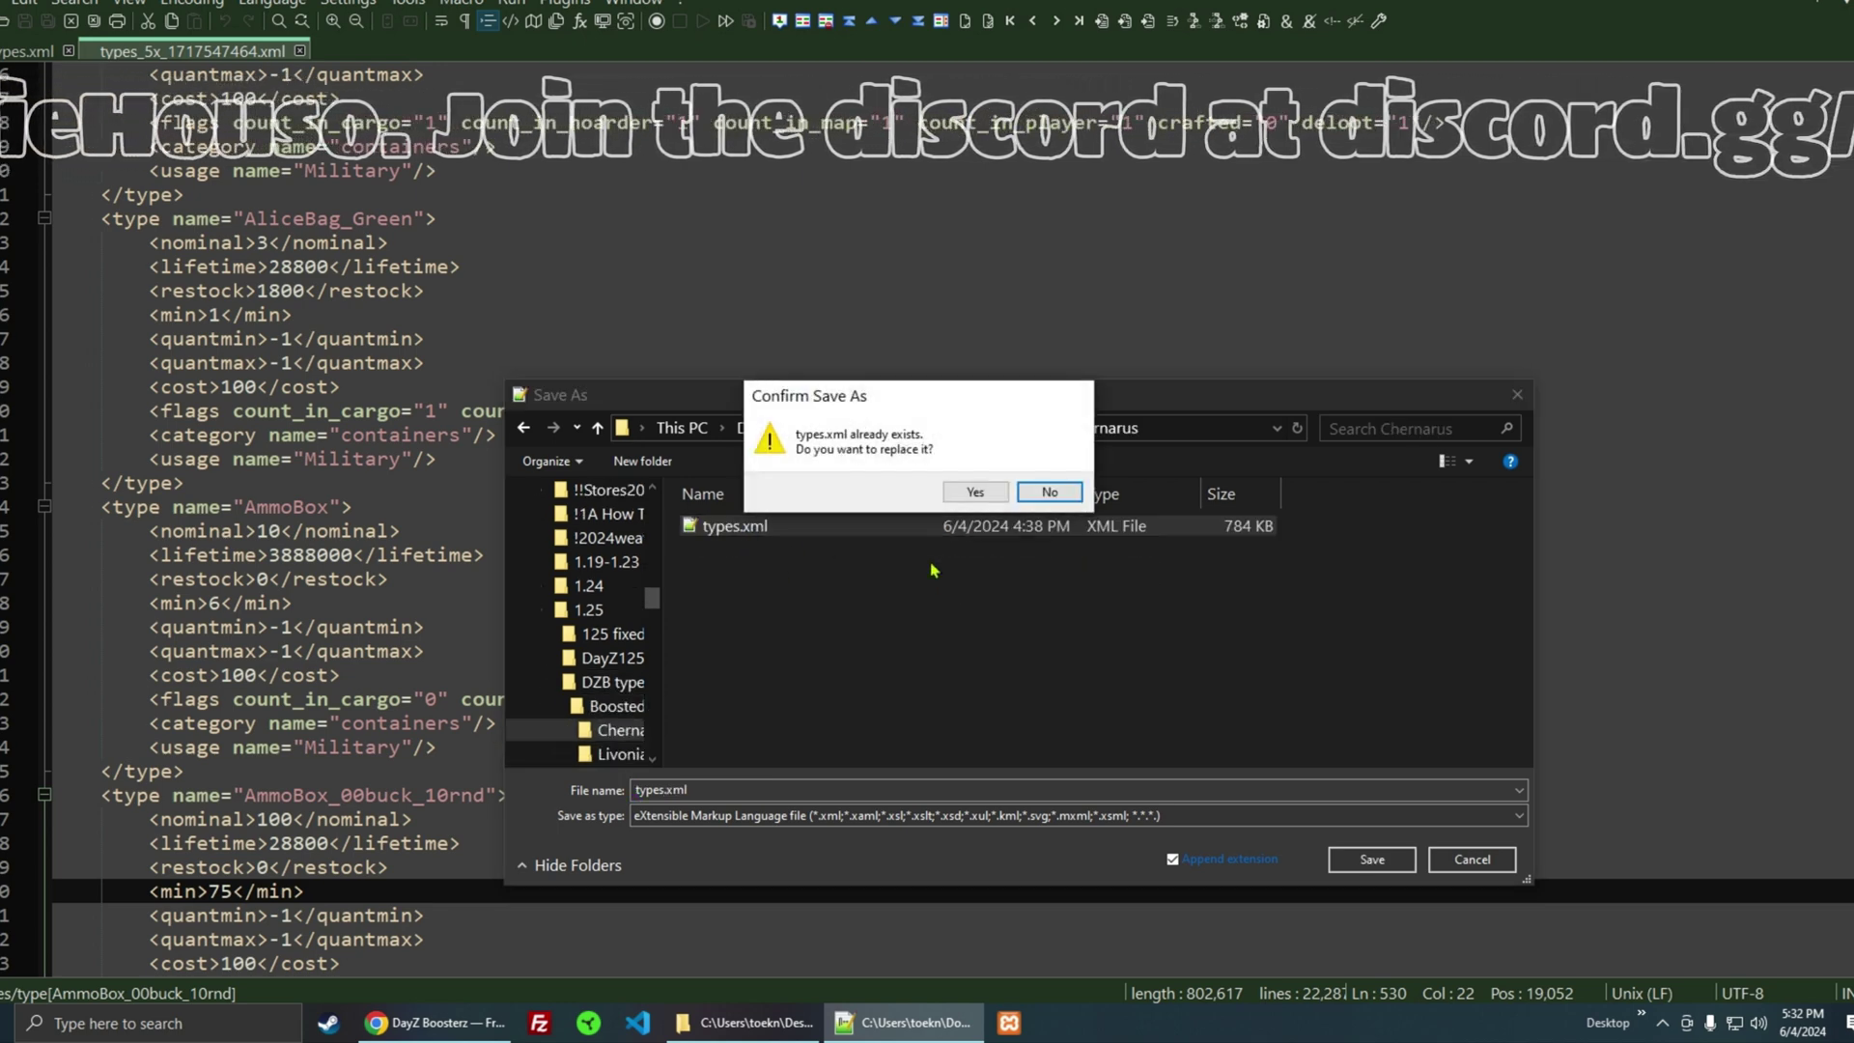
{"action": "left_click", "coordinate": [973, 493]}
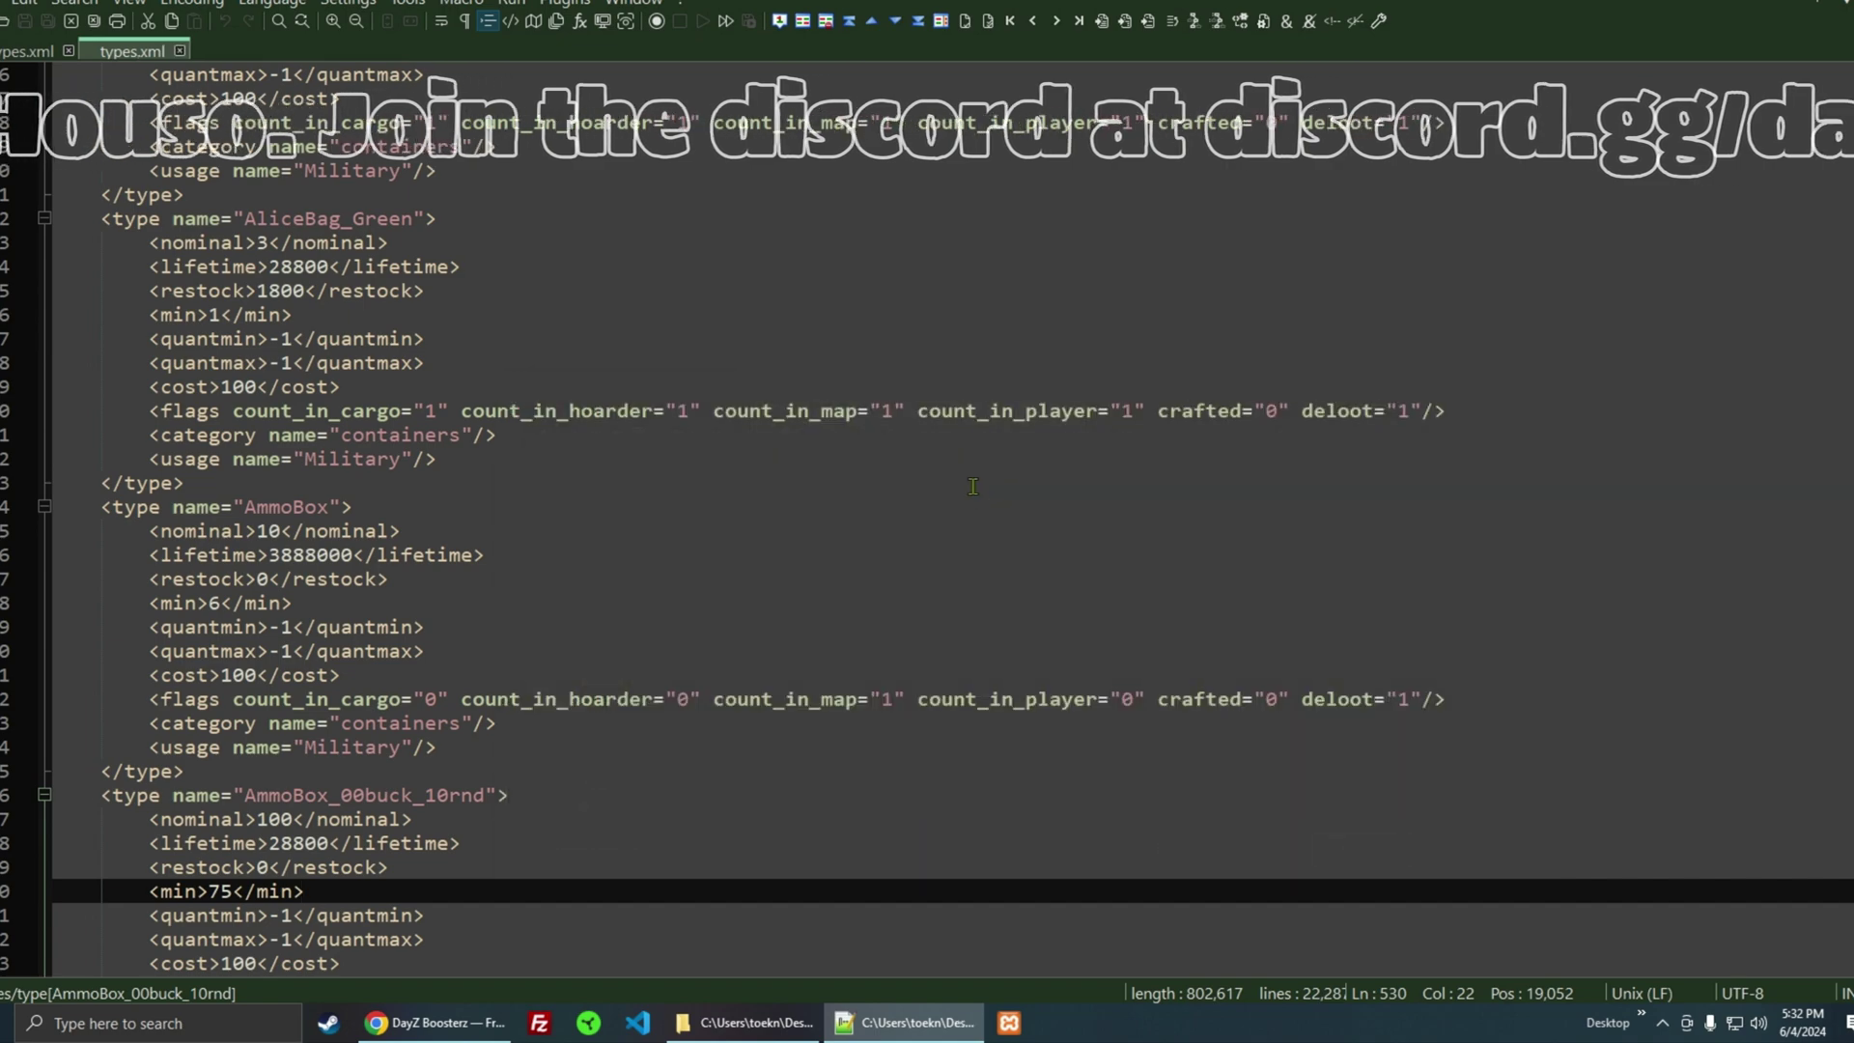
{"action": "scroll", "coordinate": [973, 486], "scroll_direction": "up", "scroll_amount": 15}
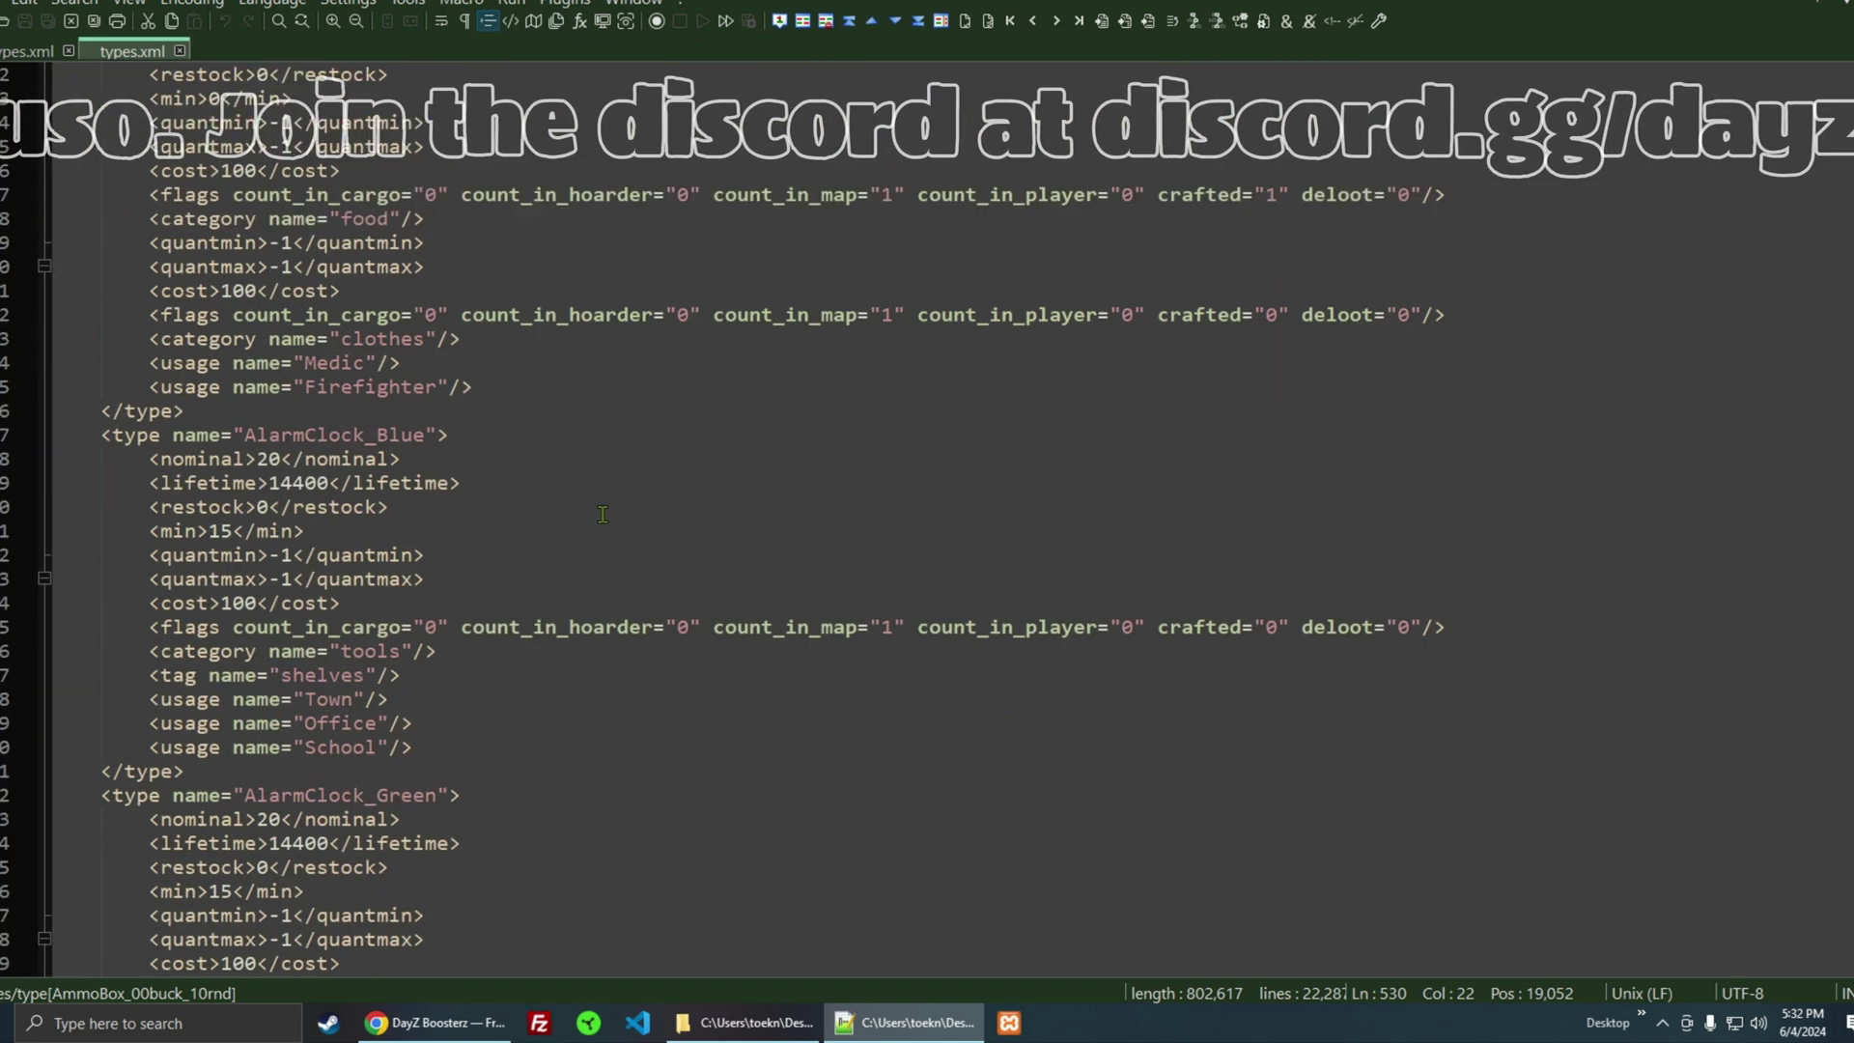
{"action": "scroll", "coordinate": [1155, 488], "scroll_direction": "up", "scroll_amount": 15}
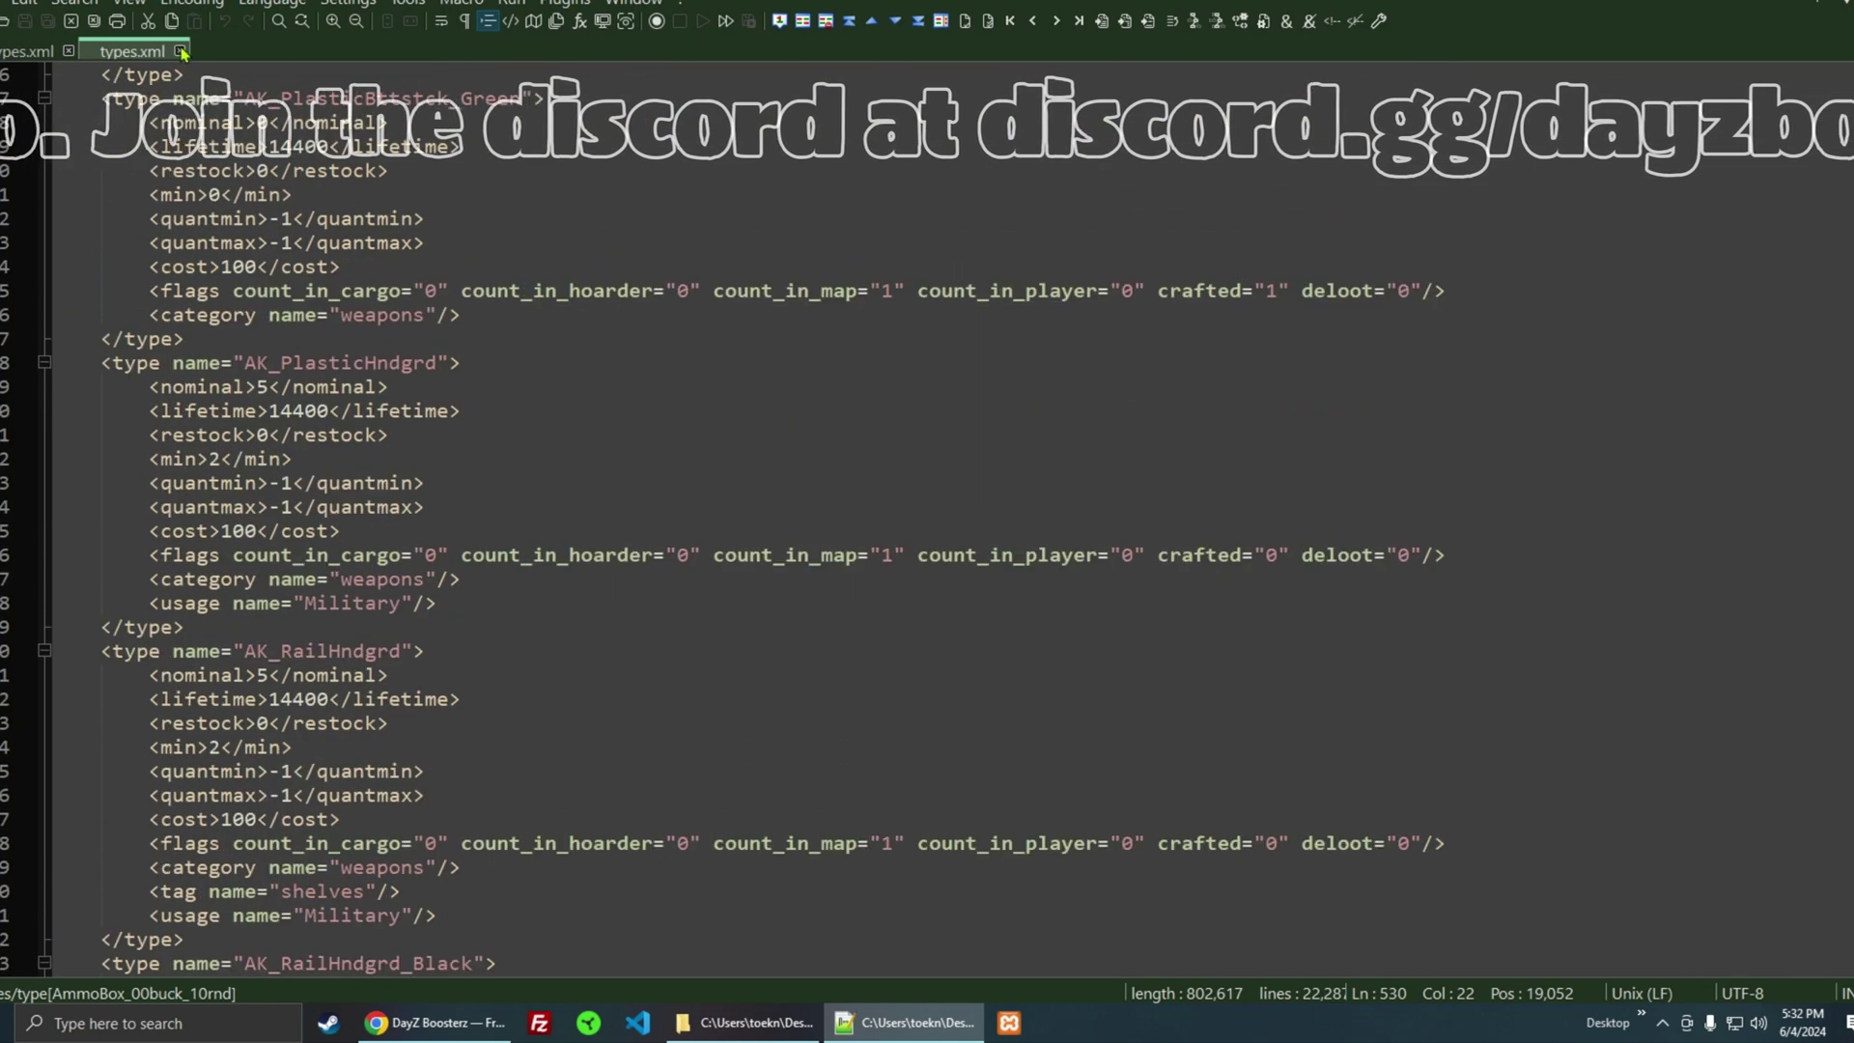
- Close the extra types.xml tab and open the Types Reducer in DayZ BoosterZ
{"action": "left_click", "coordinate": [179, 53]}
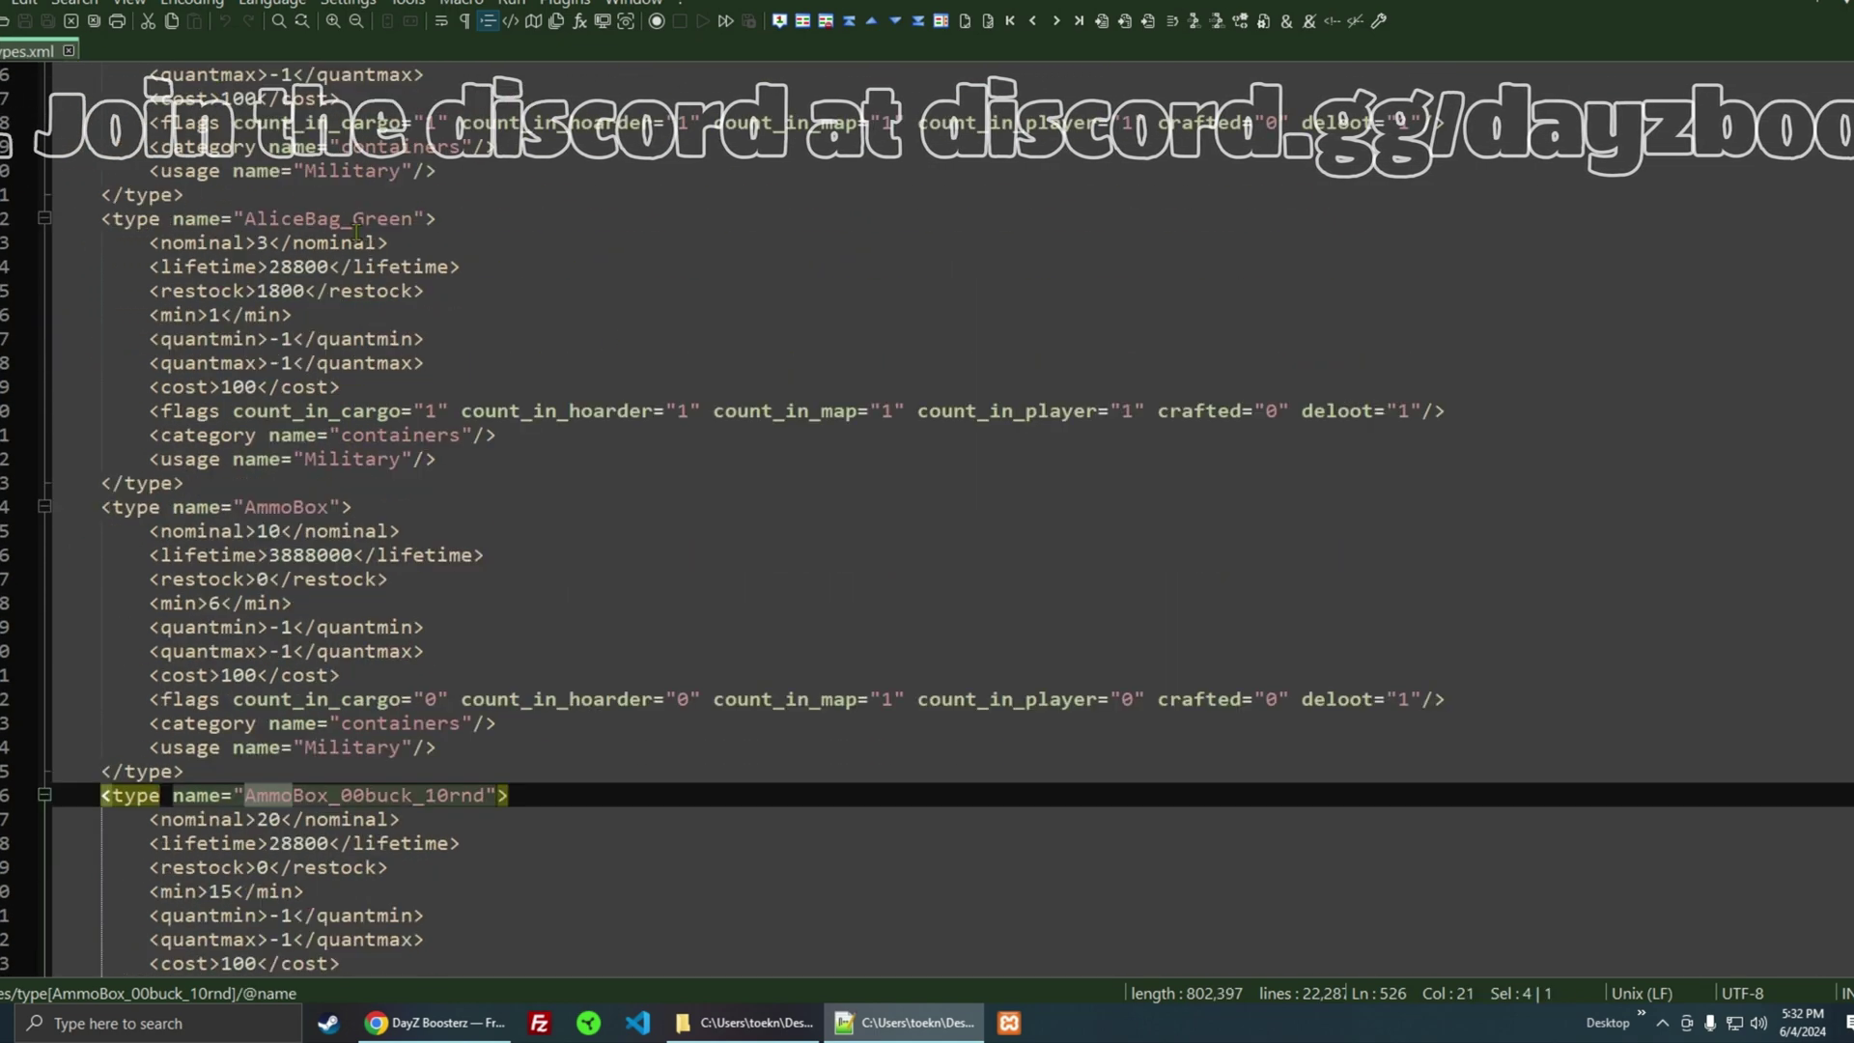
{"action": "left_click", "coordinate": [434, 1022]}
{"action": "scroll", "coordinate": [208, 561], "scroll_direction": "down", "scroll_amount": 3}
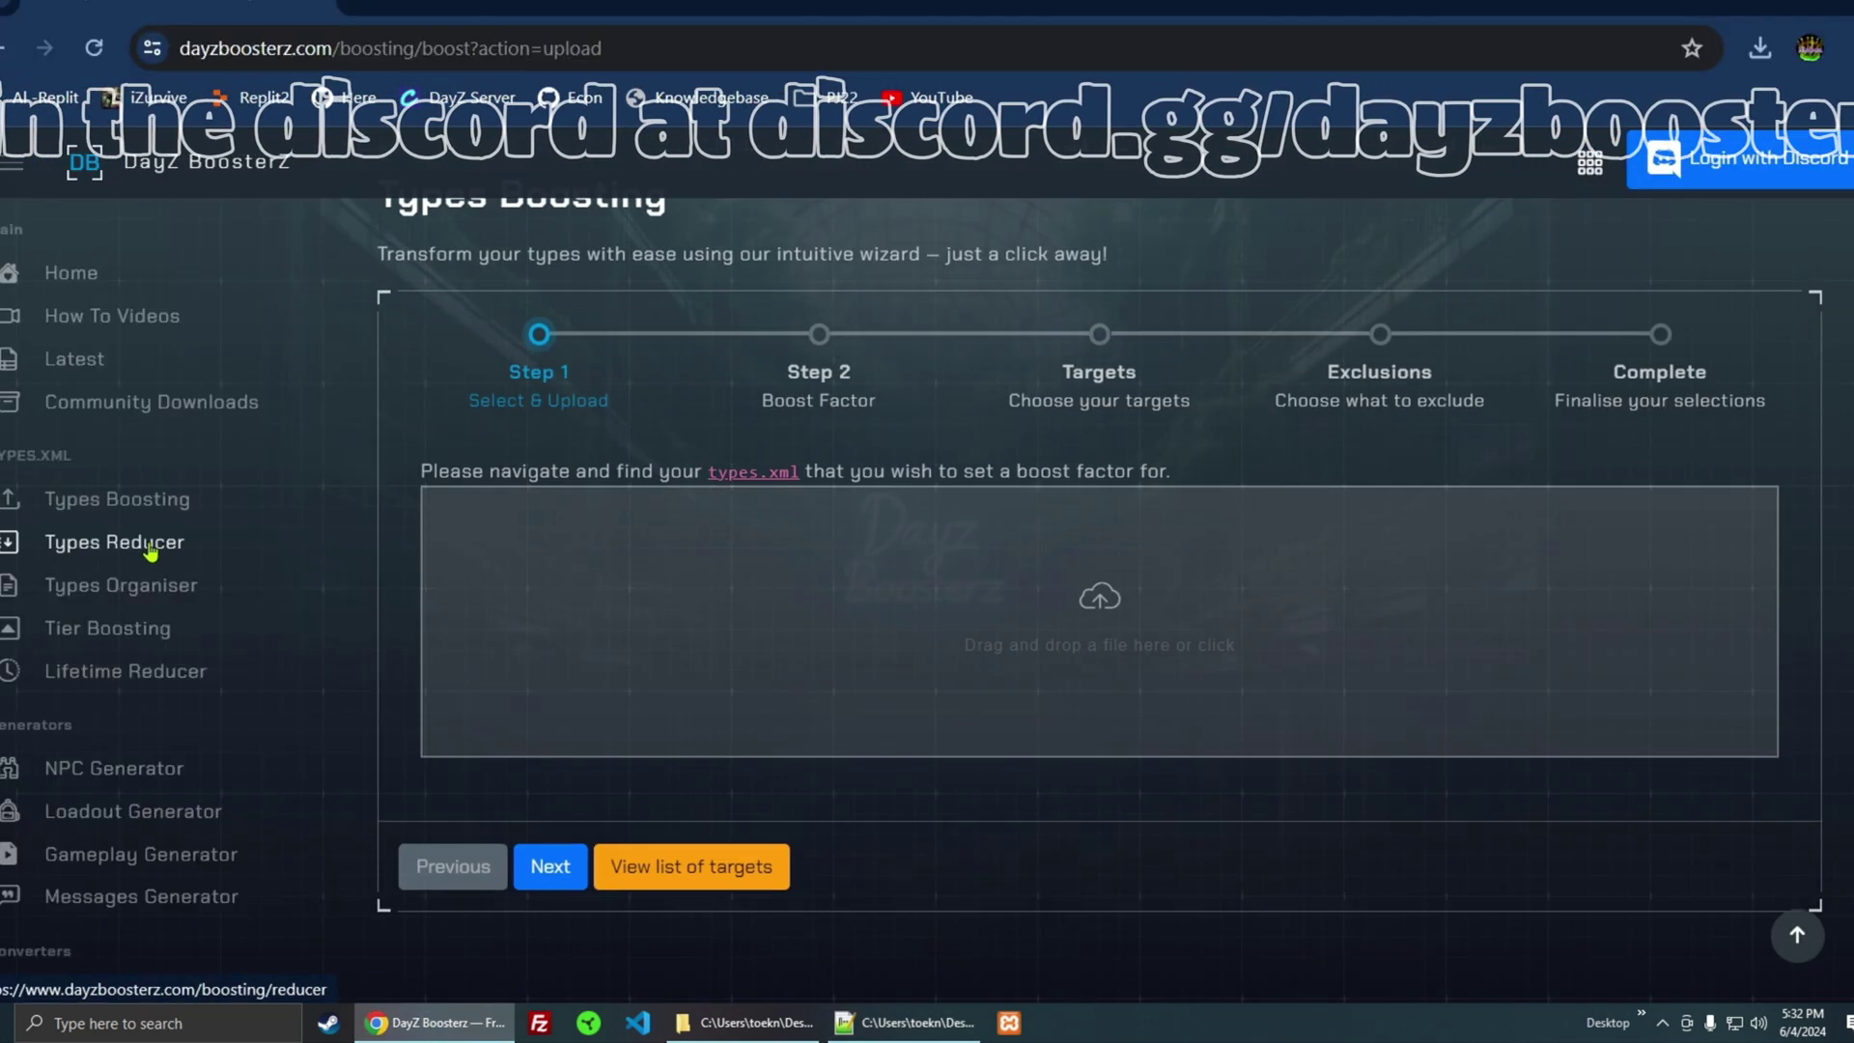
{"action": "left_click", "coordinate": [206, 555]}
{"action": "scroll", "coordinate": [906, 580], "scroll_direction": "down", "scroll_amount": 3}
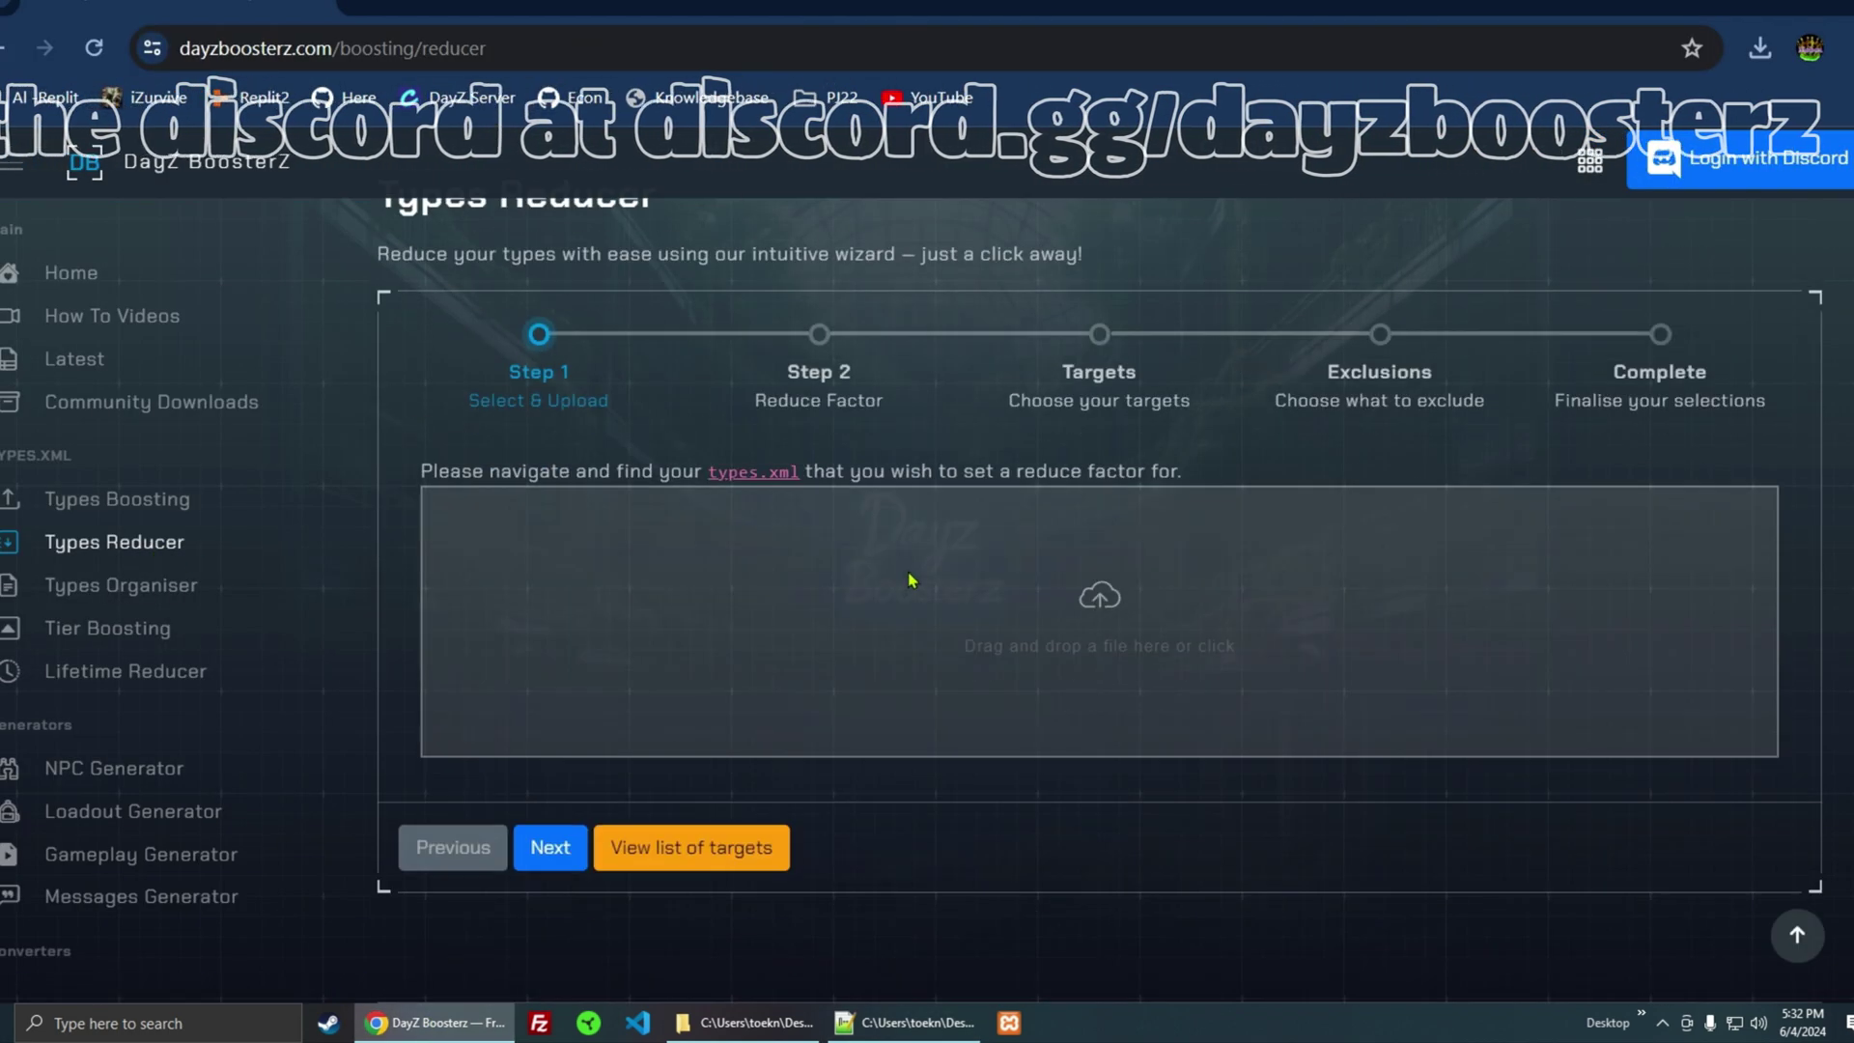
- Upload Boosted\Chernarus\types.xml to the reducer and advance to Step 2
{"action": "left_click", "coordinate": [760, 1026]}
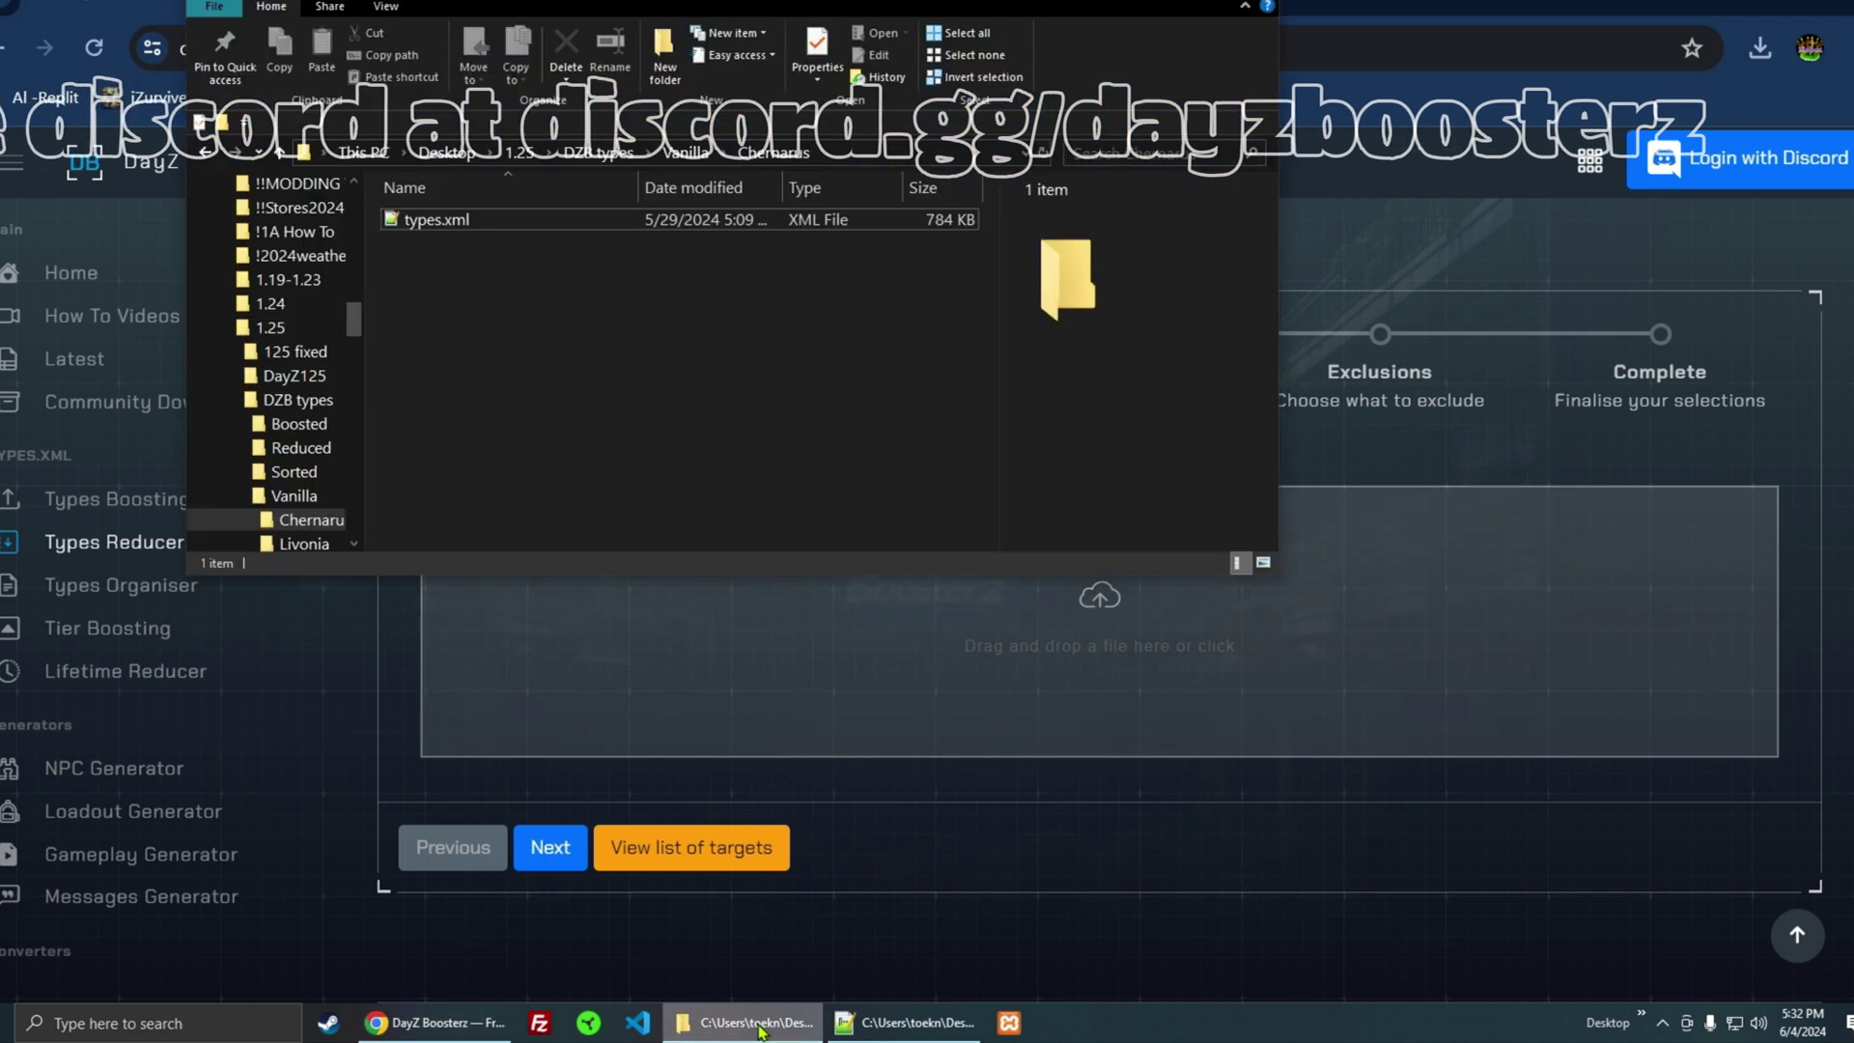
{"action": "left_click", "coordinate": [593, 155]}
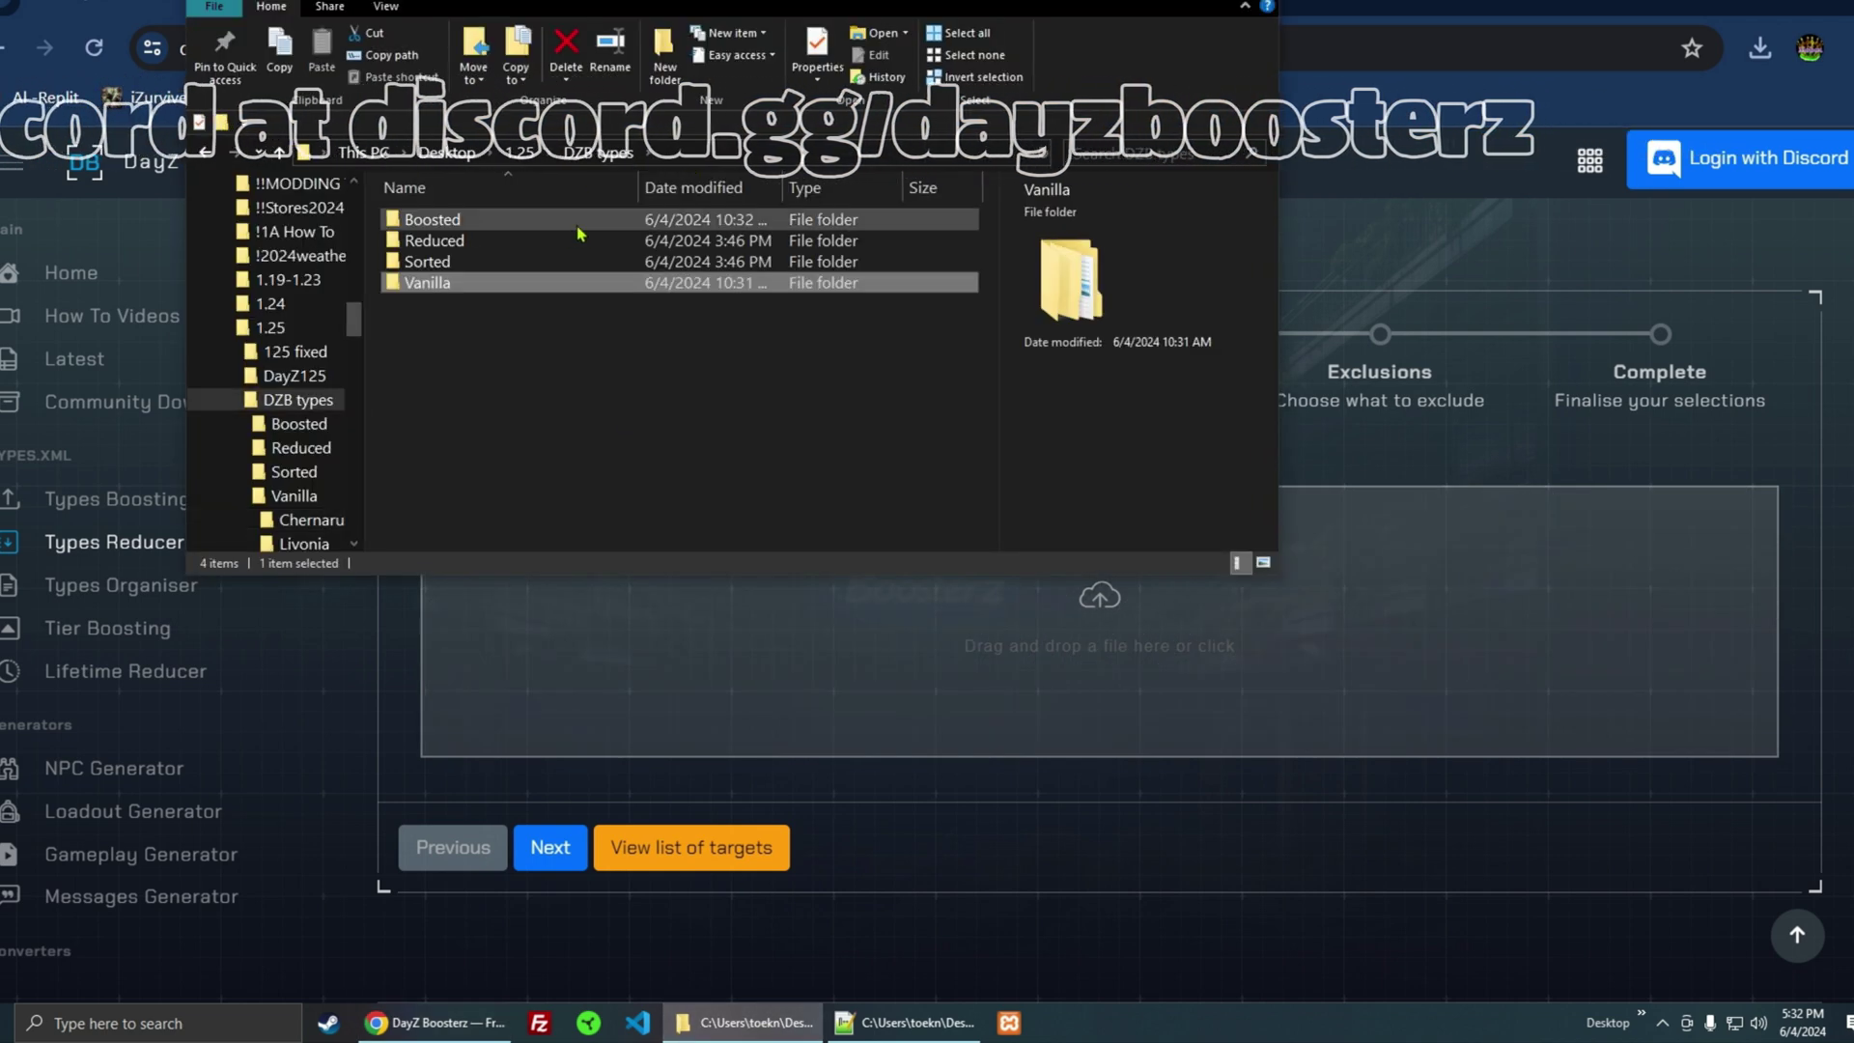
{"action": "double_click", "coordinate": [500, 222]}
{"action": "double_click", "coordinate": [439, 220]}
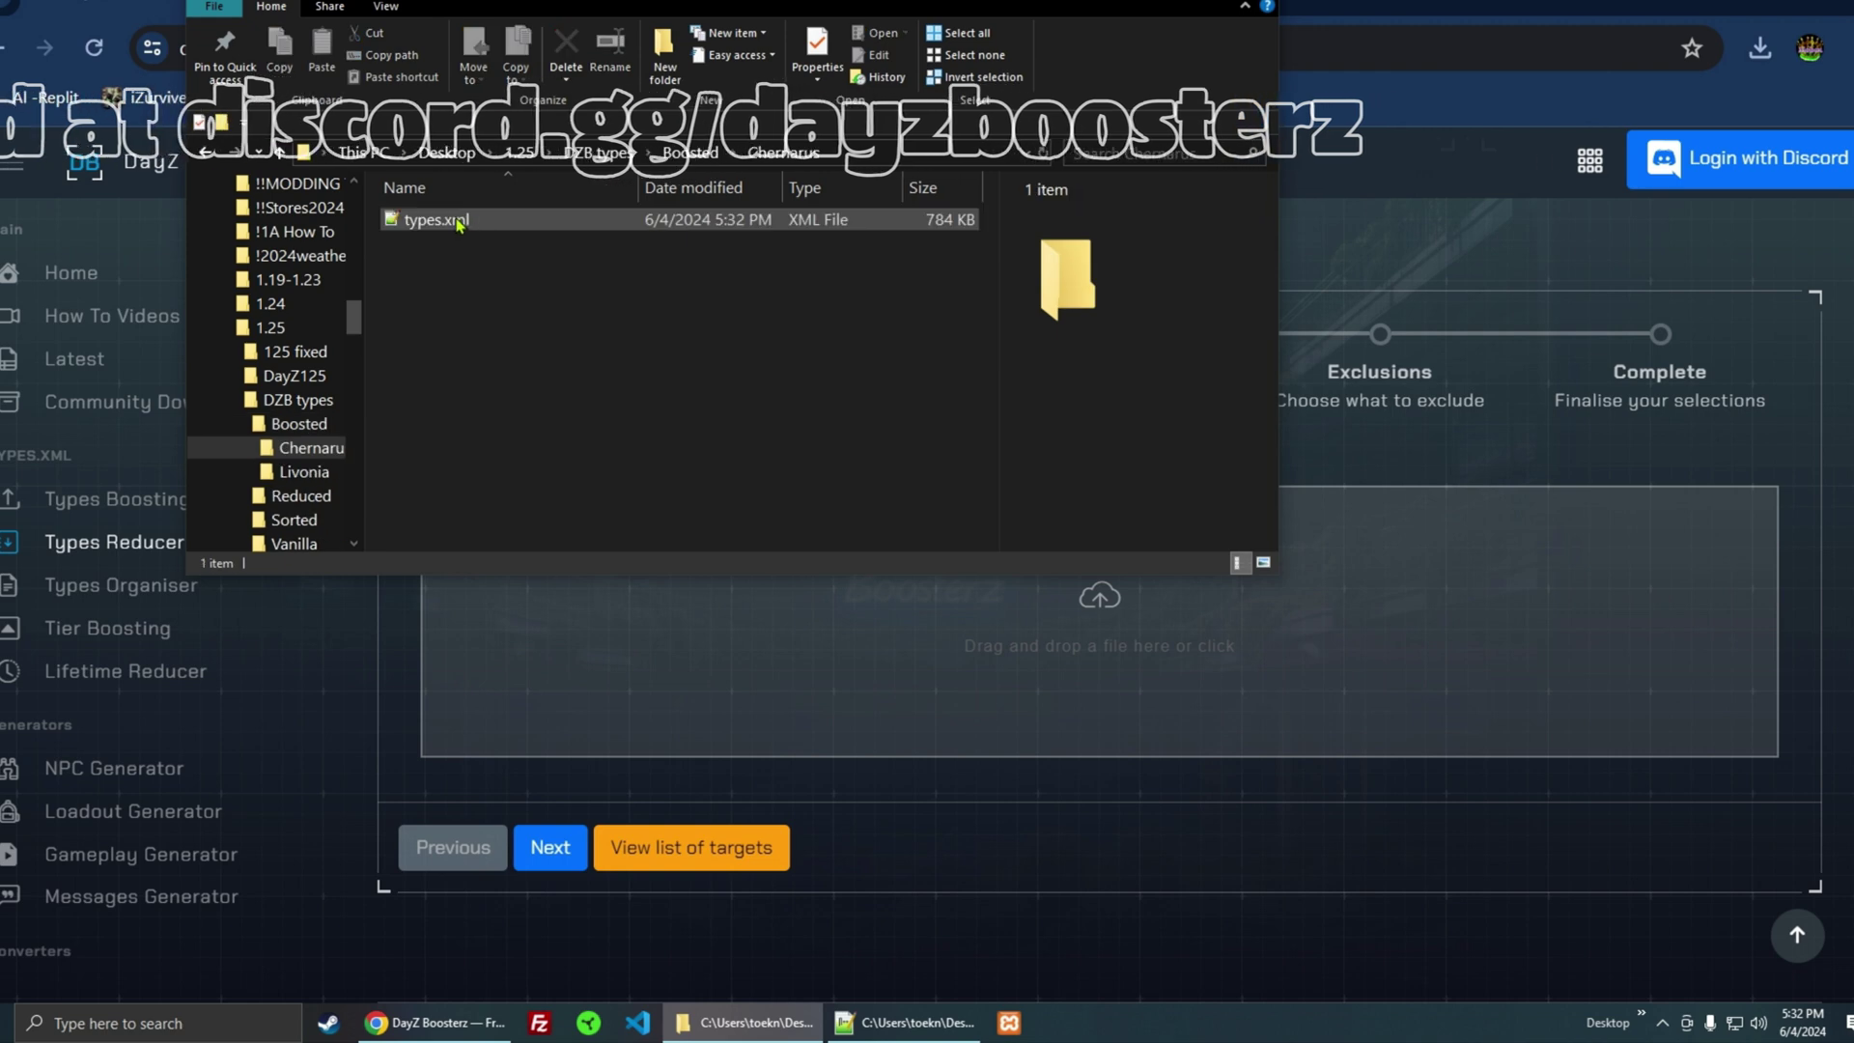
{"action": "left_click", "coordinate": [456, 224]}
{"action": "left_click_drag", "start_coordinate": [457, 224], "coordinate": [1041, 663]}
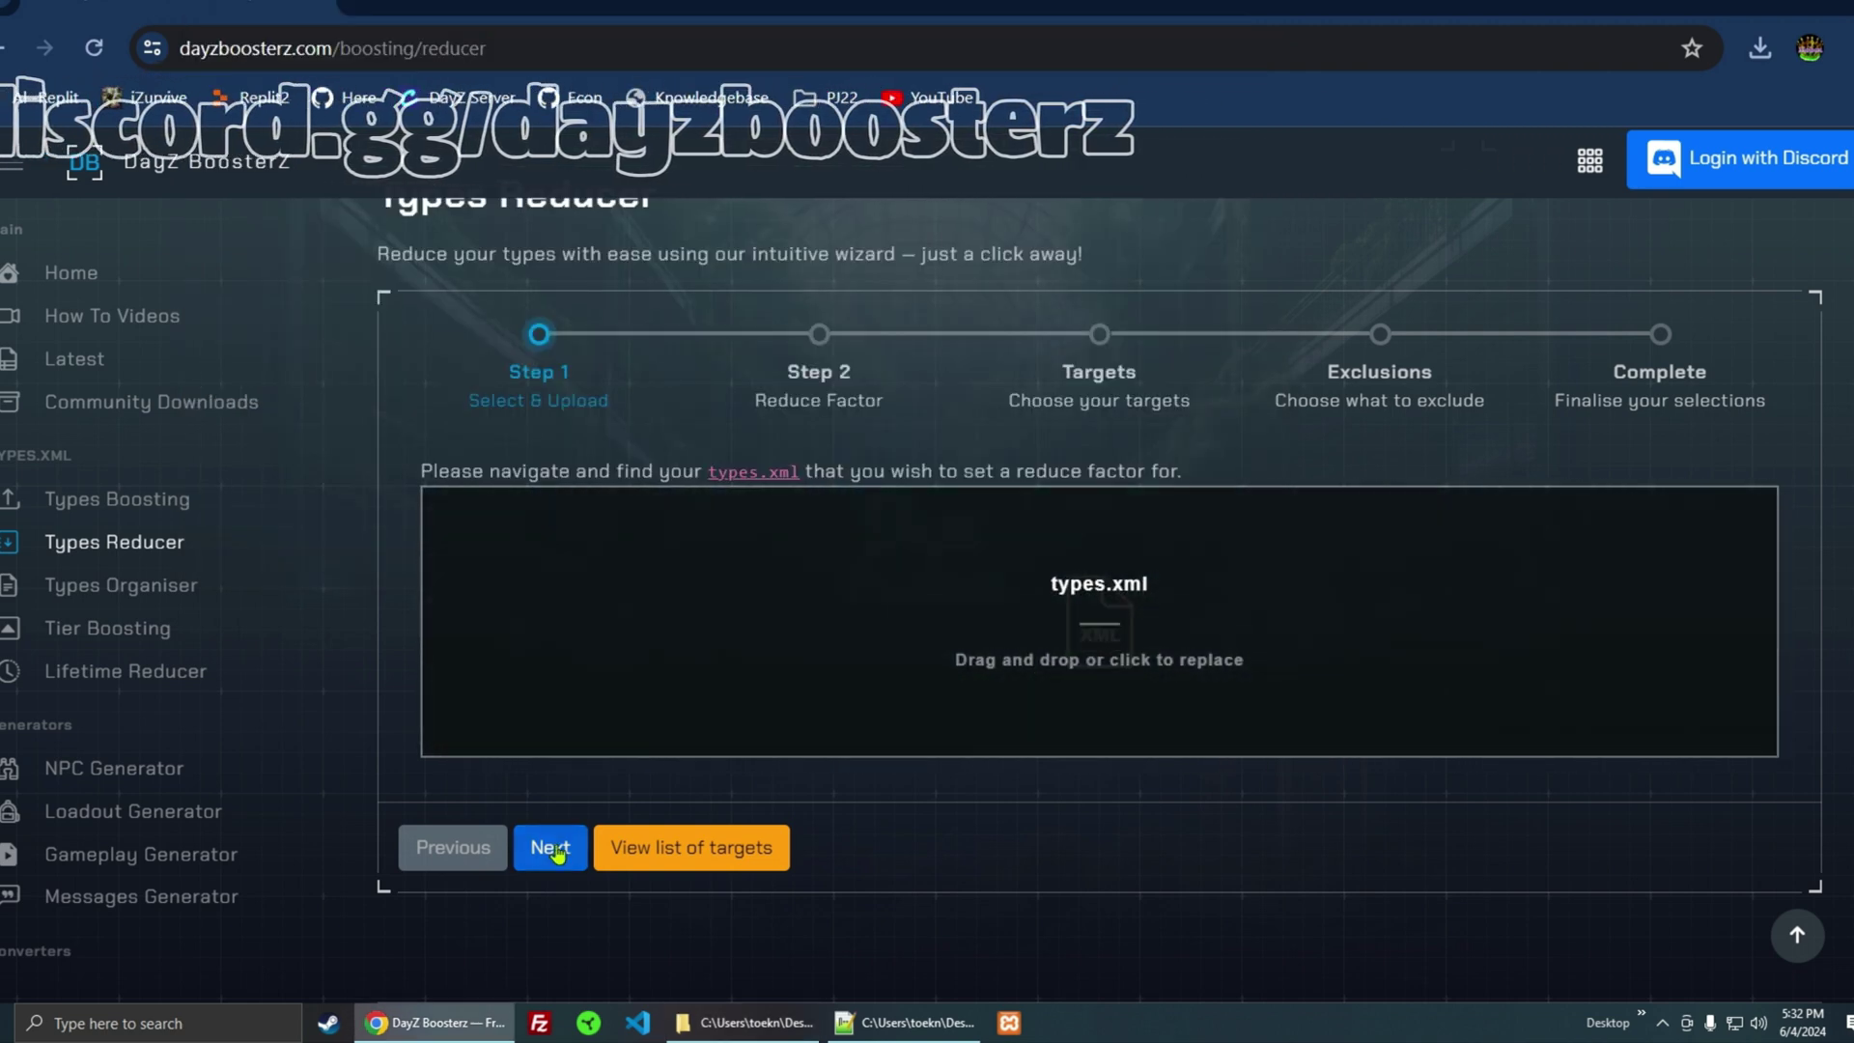
{"action": "left_click", "coordinate": [551, 848]}
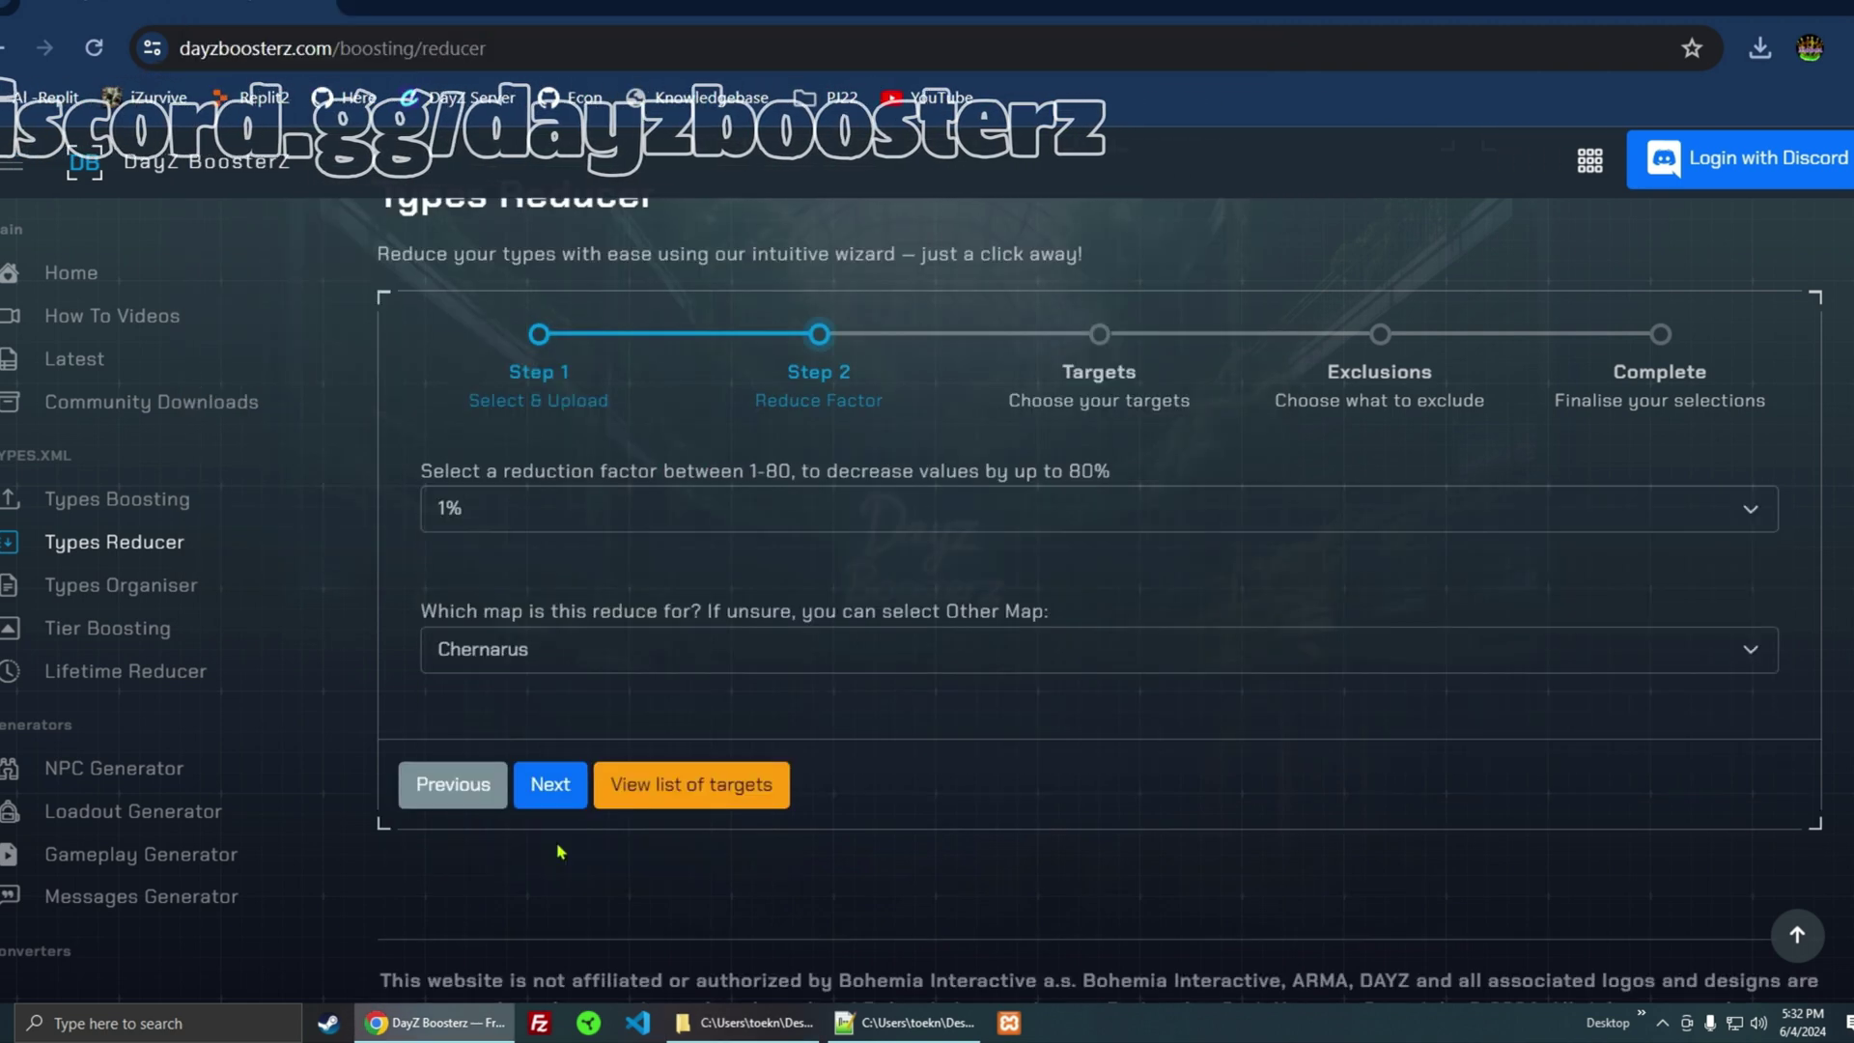
- Choose an 80% reduction factor for Chernarus, review its warning, and advance to Targets
{"action": "left_click", "coordinate": [526, 517]}
{"action": "scroll", "coordinate": [600, 711], "scroll_direction": "down", "scroll_amount": 20}
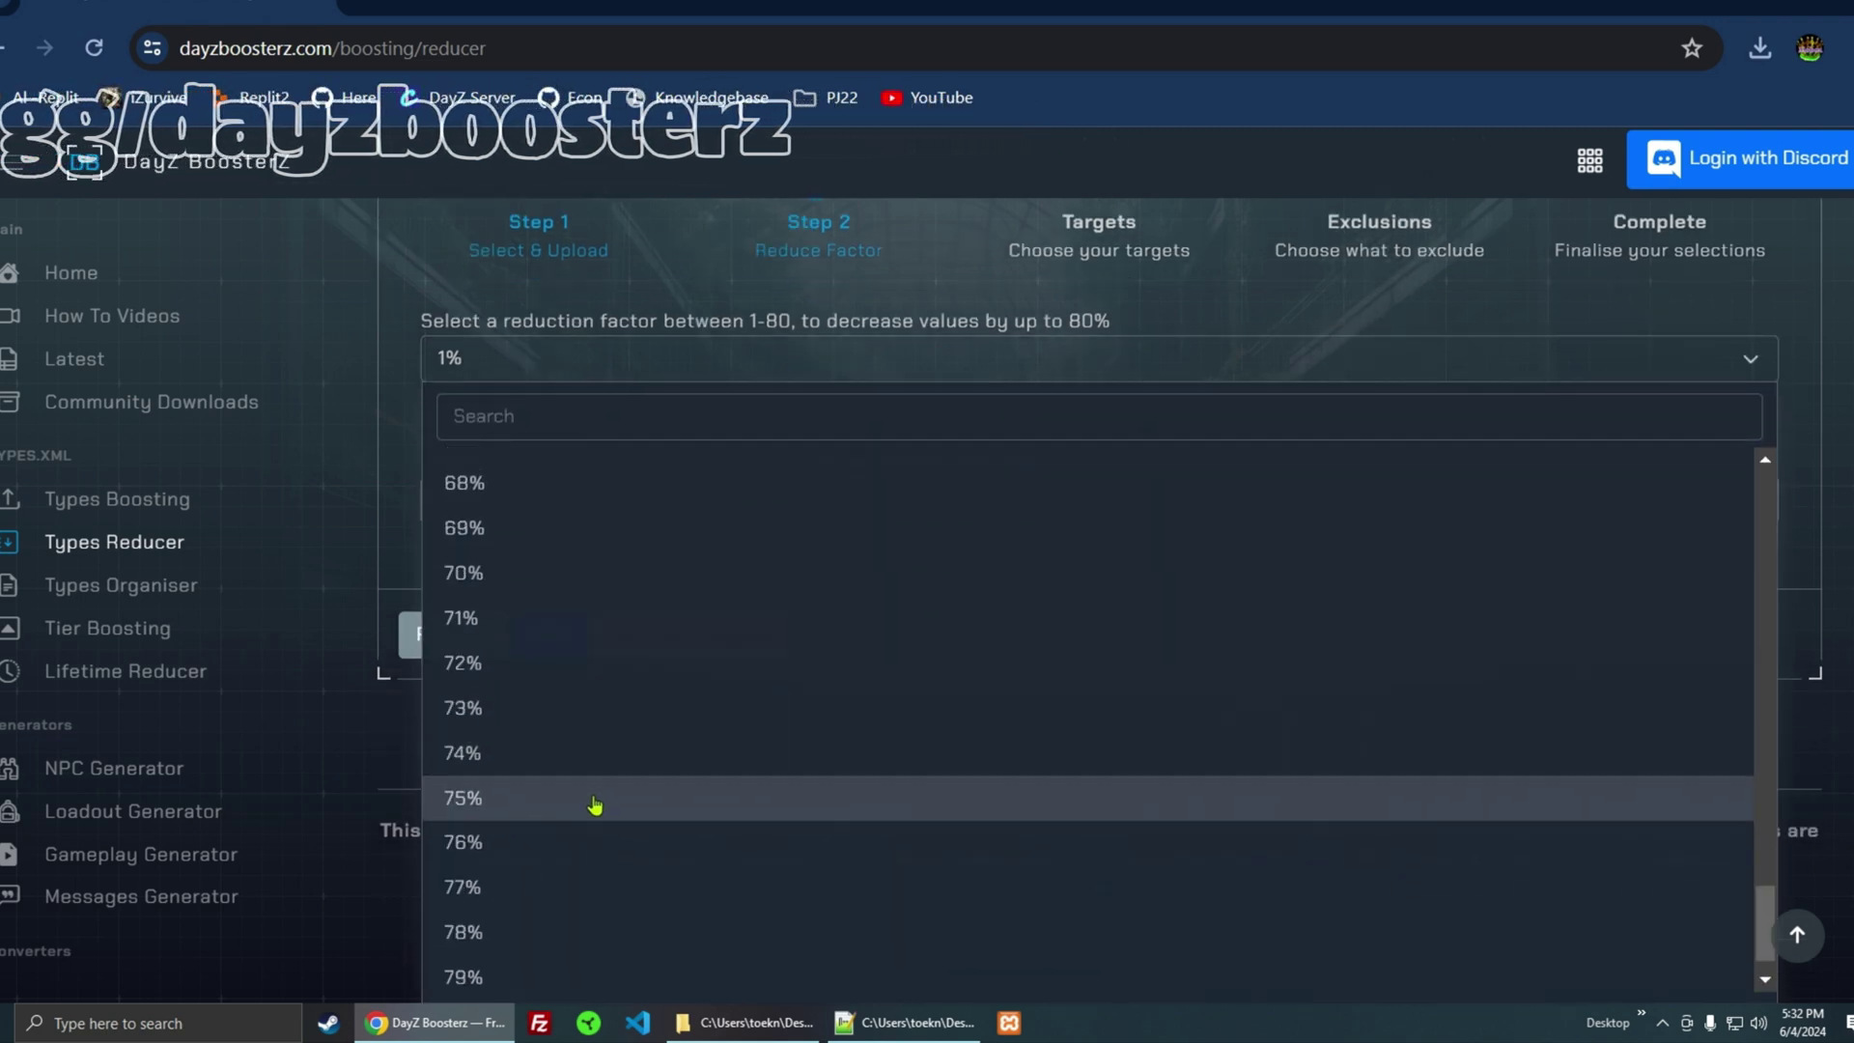
{"action": "scroll", "coordinate": [579, 888], "scroll_direction": "down", "scroll_amount": 1}
{"action": "left_click", "coordinate": [566, 965]}
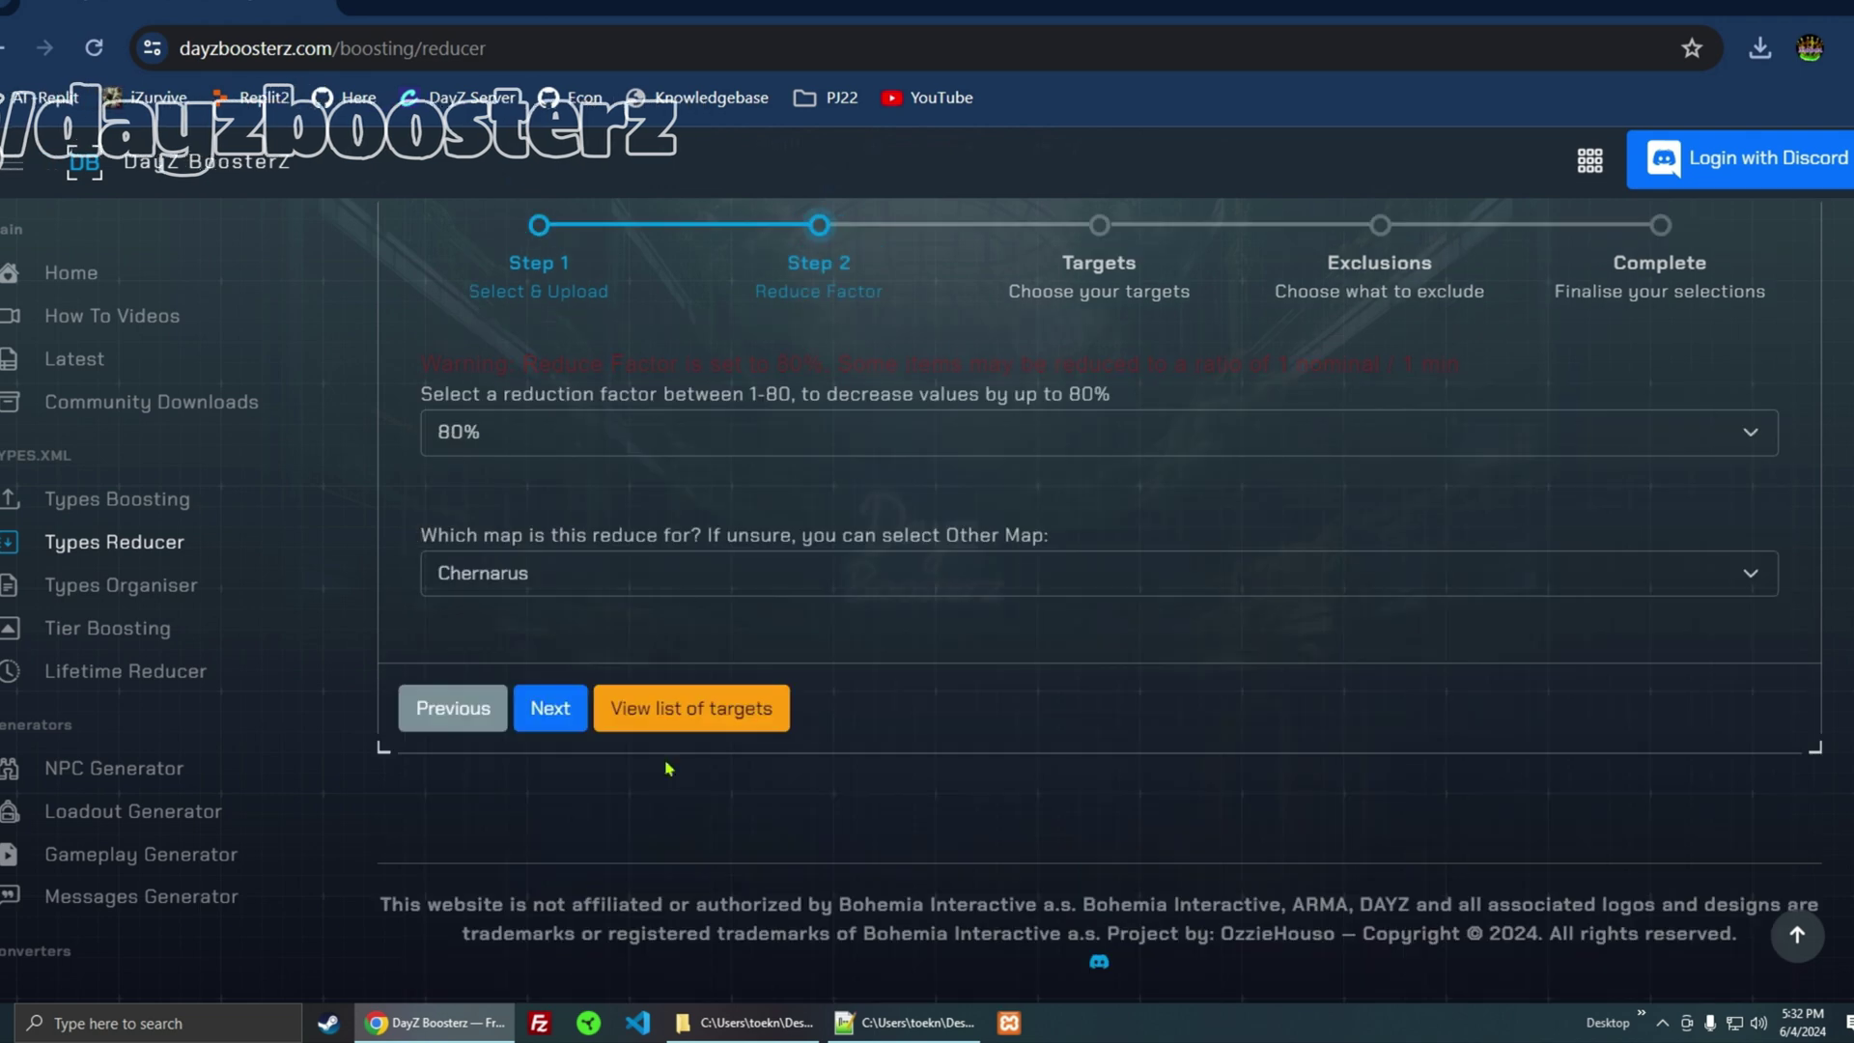
{"action": "left_click_drag", "start_coordinate": [923, 367], "coordinate": [1286, 383]}
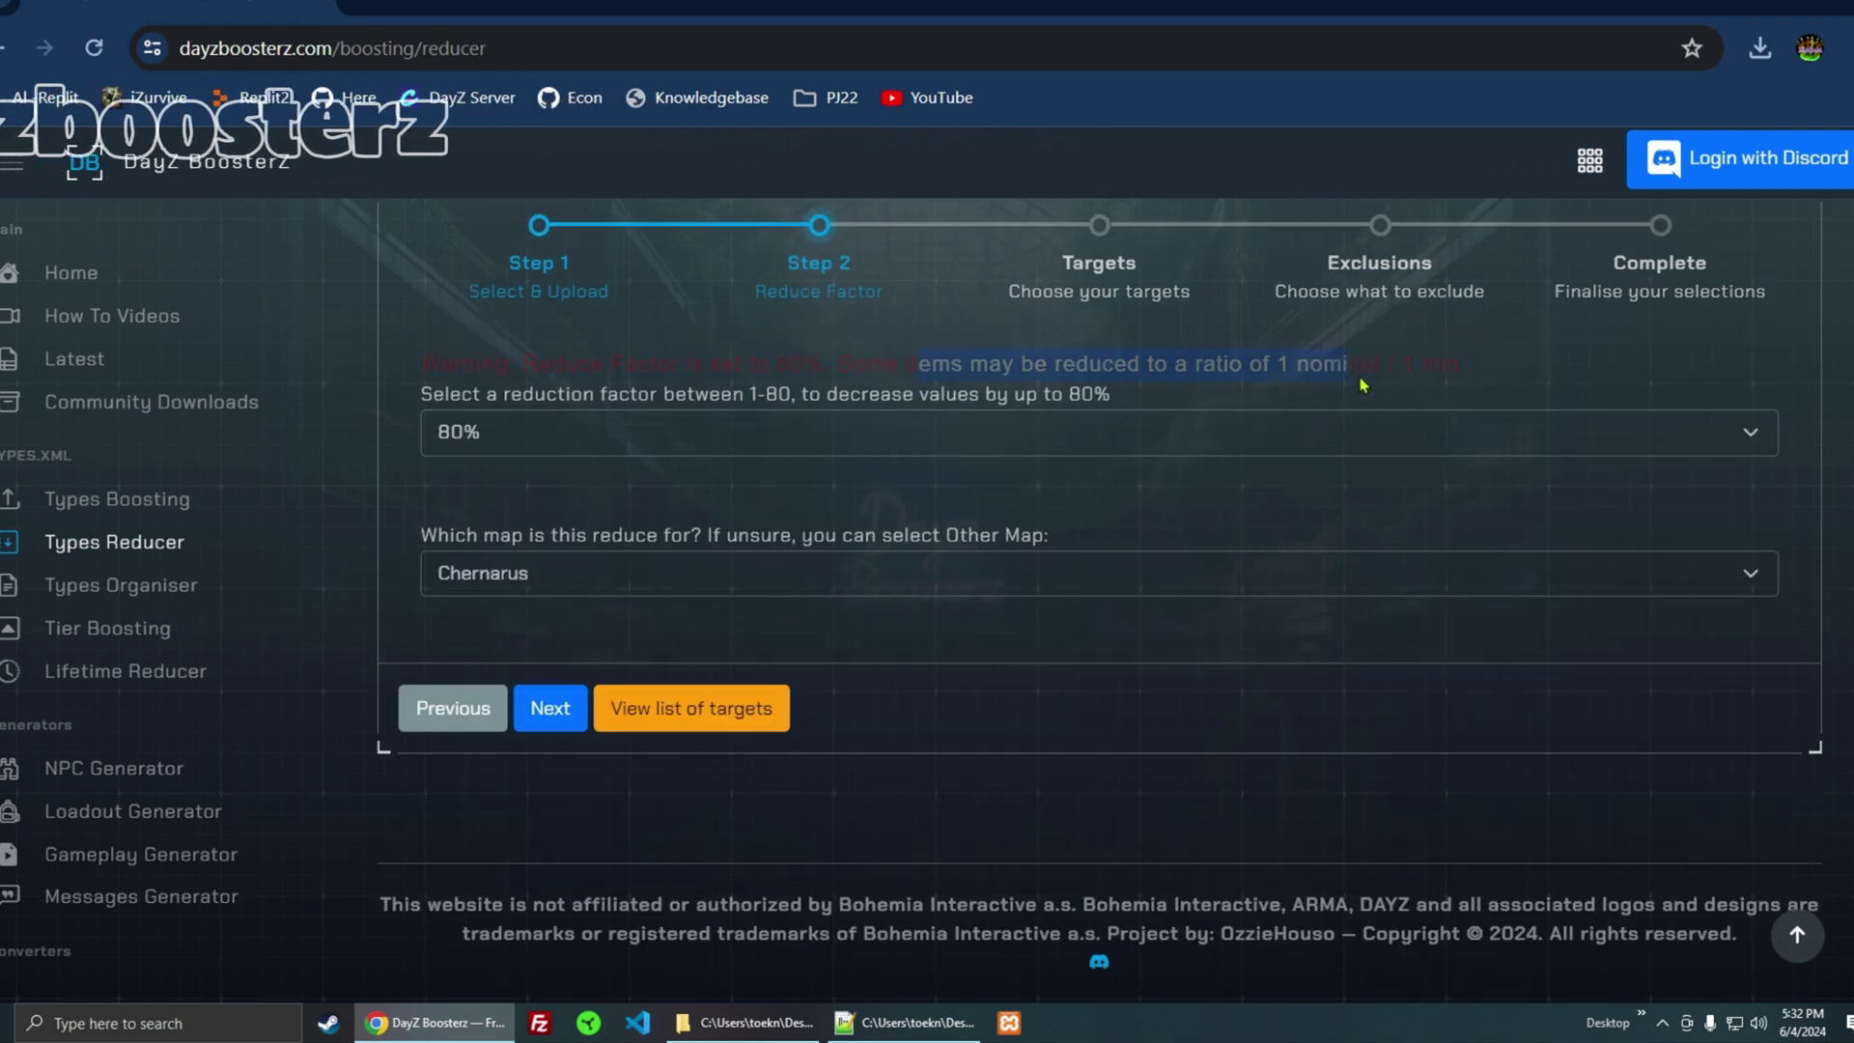
{"action": "left_click_drag", "start_coordinate": [1361, 385], "coordinate": [676, 472]}
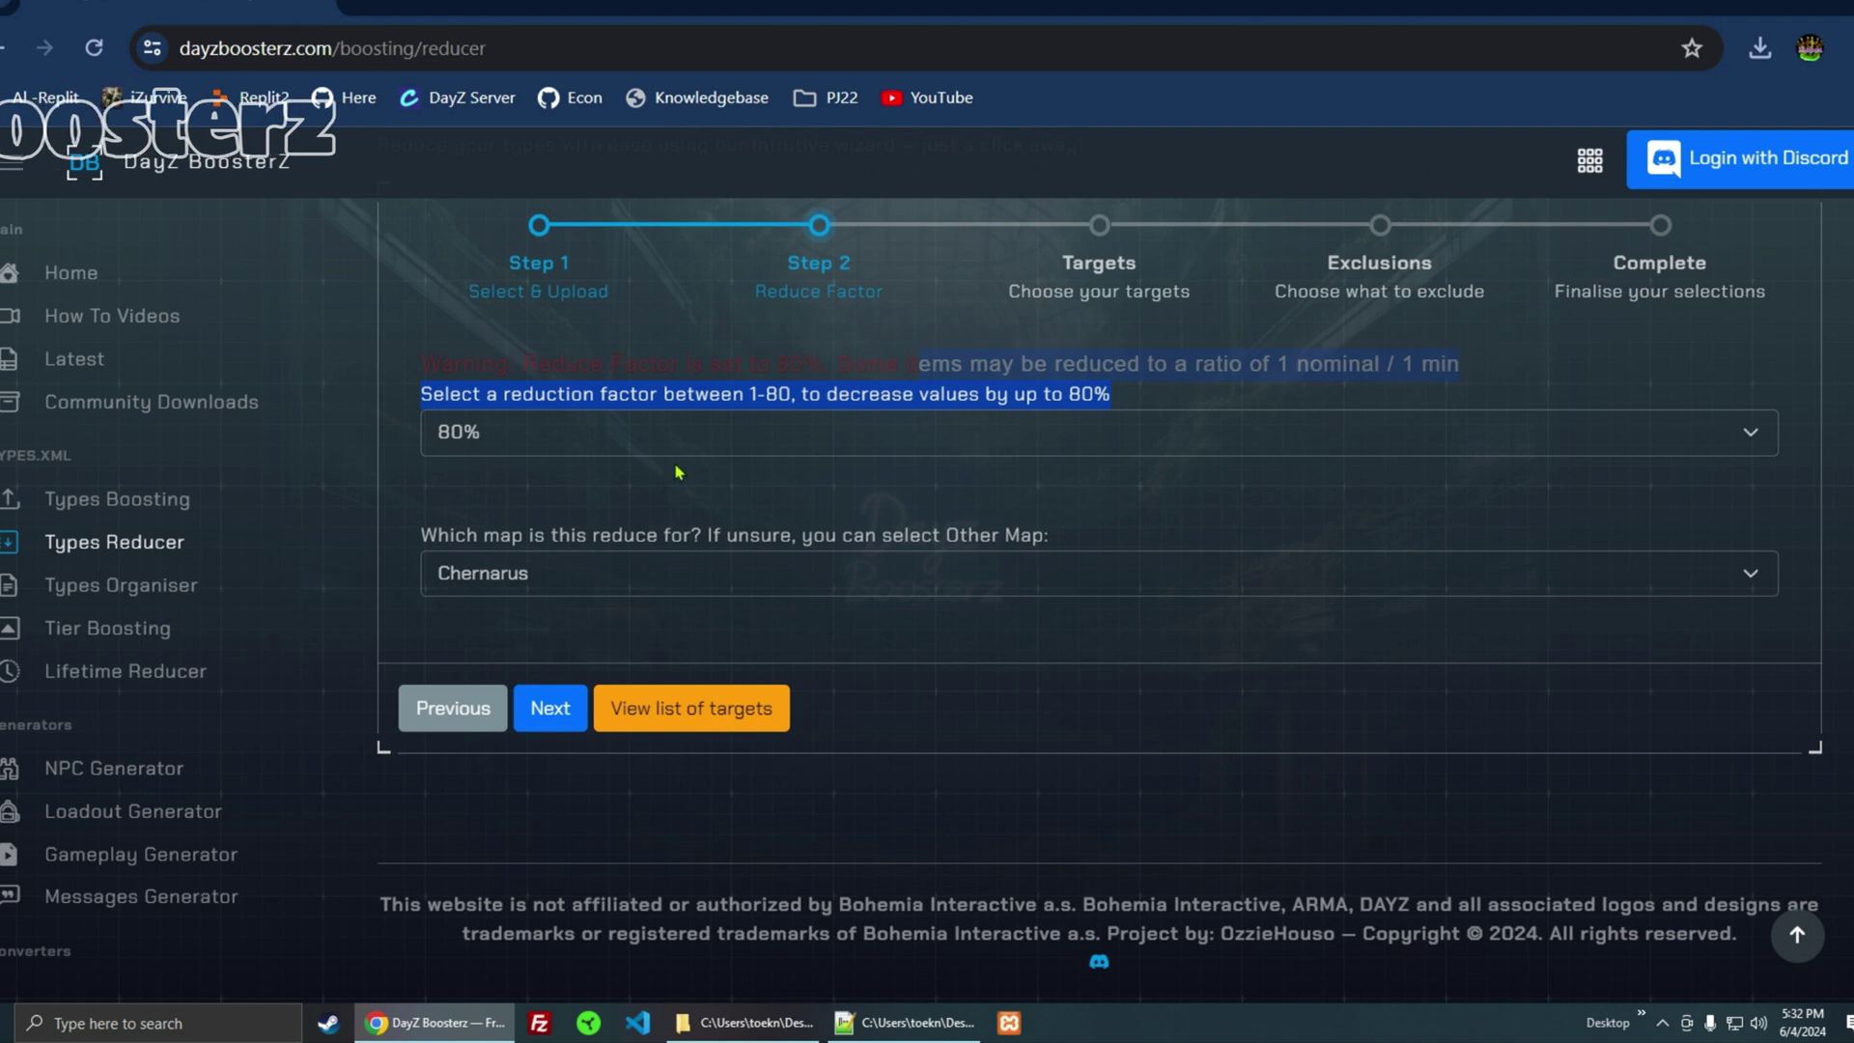
{"action": "left_click", "coordinate": [676, 472]}
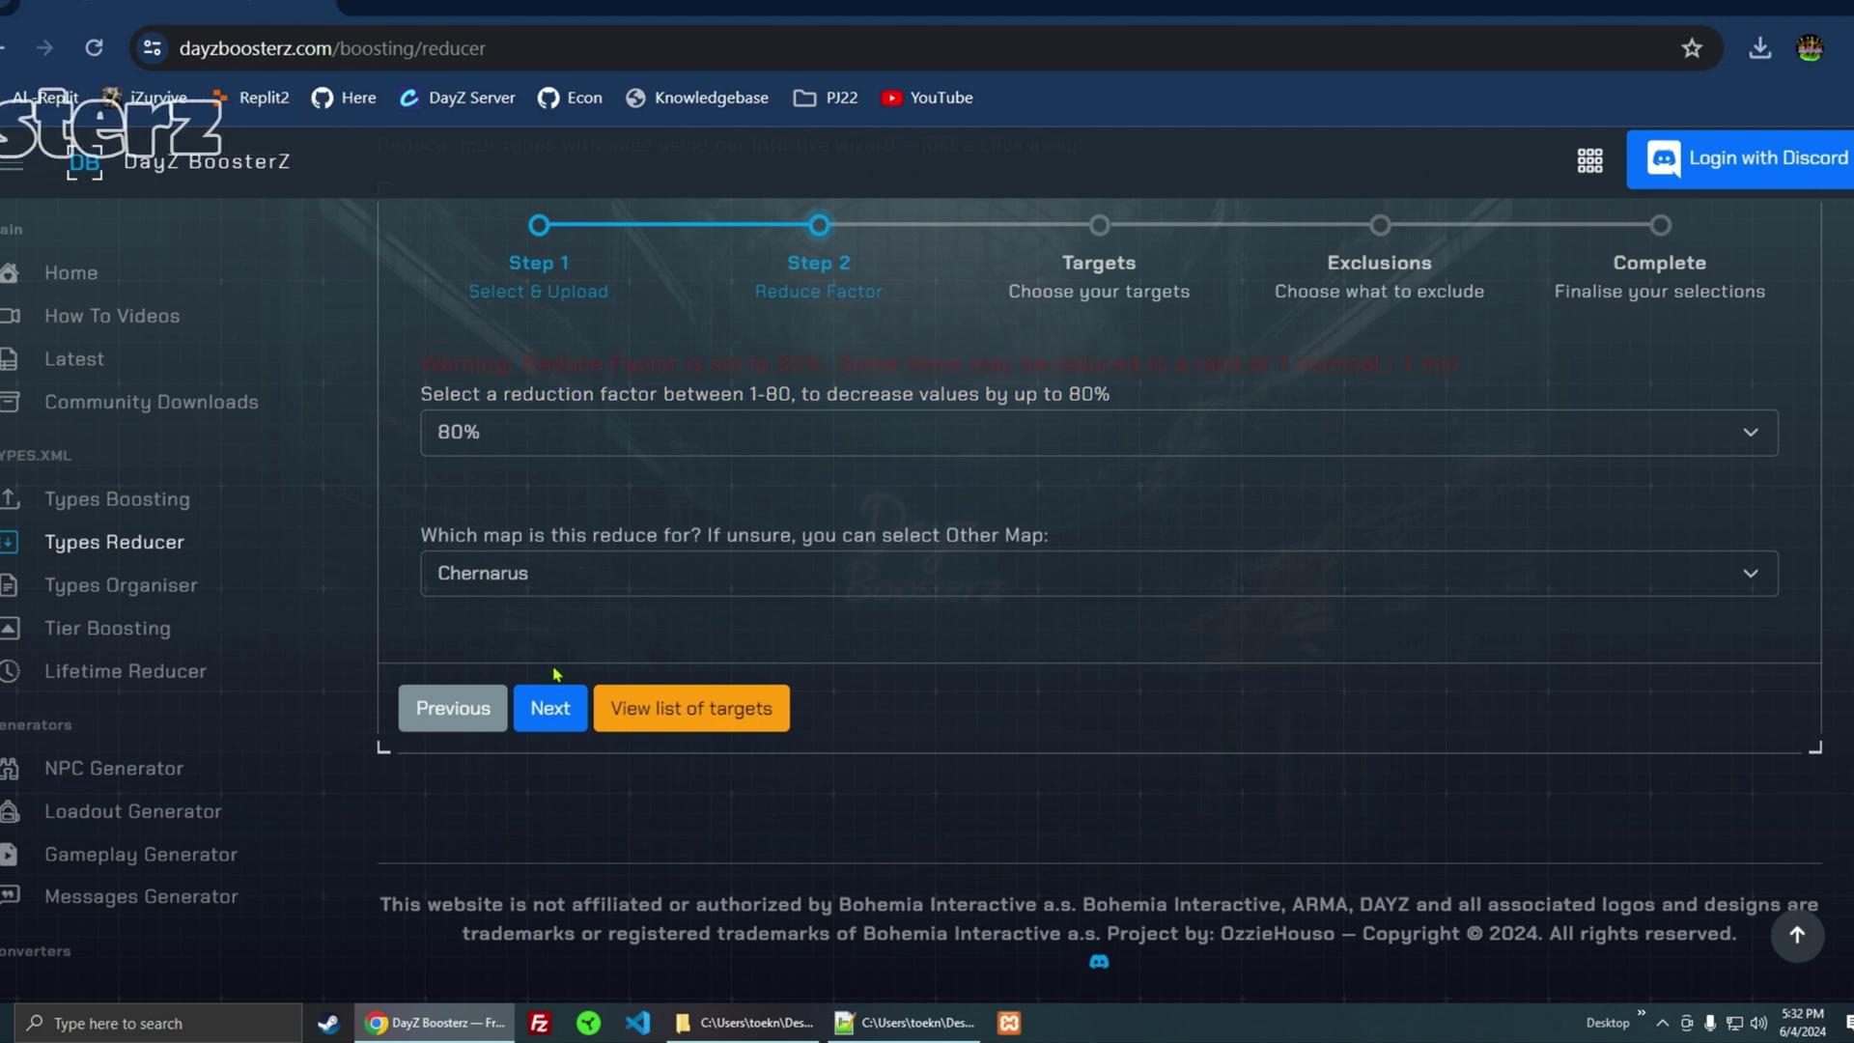
{"action": "left_click", "coordinate": [550, 707]}
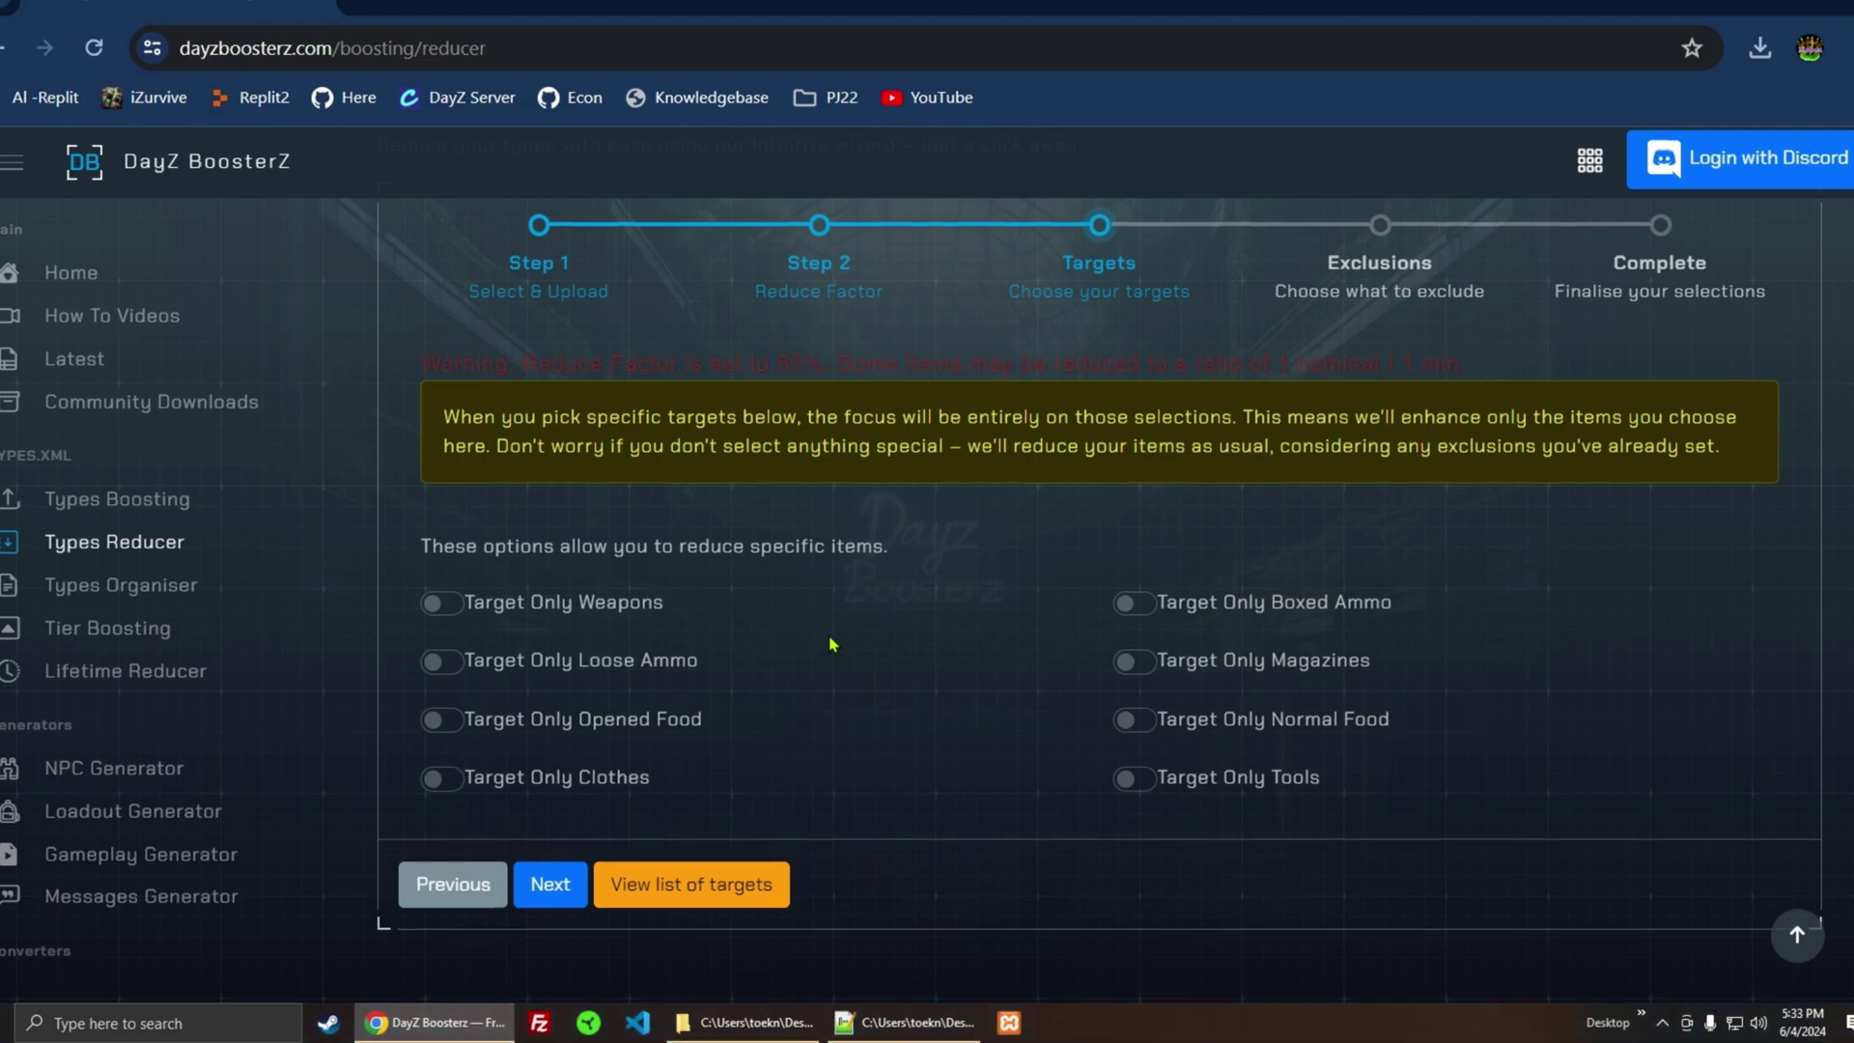
- Exclude magazines, boxed ammo, loose ammo and firearms, then submit the 80% reduction
{"action": "left_click", "coordinate": [552, 881]}
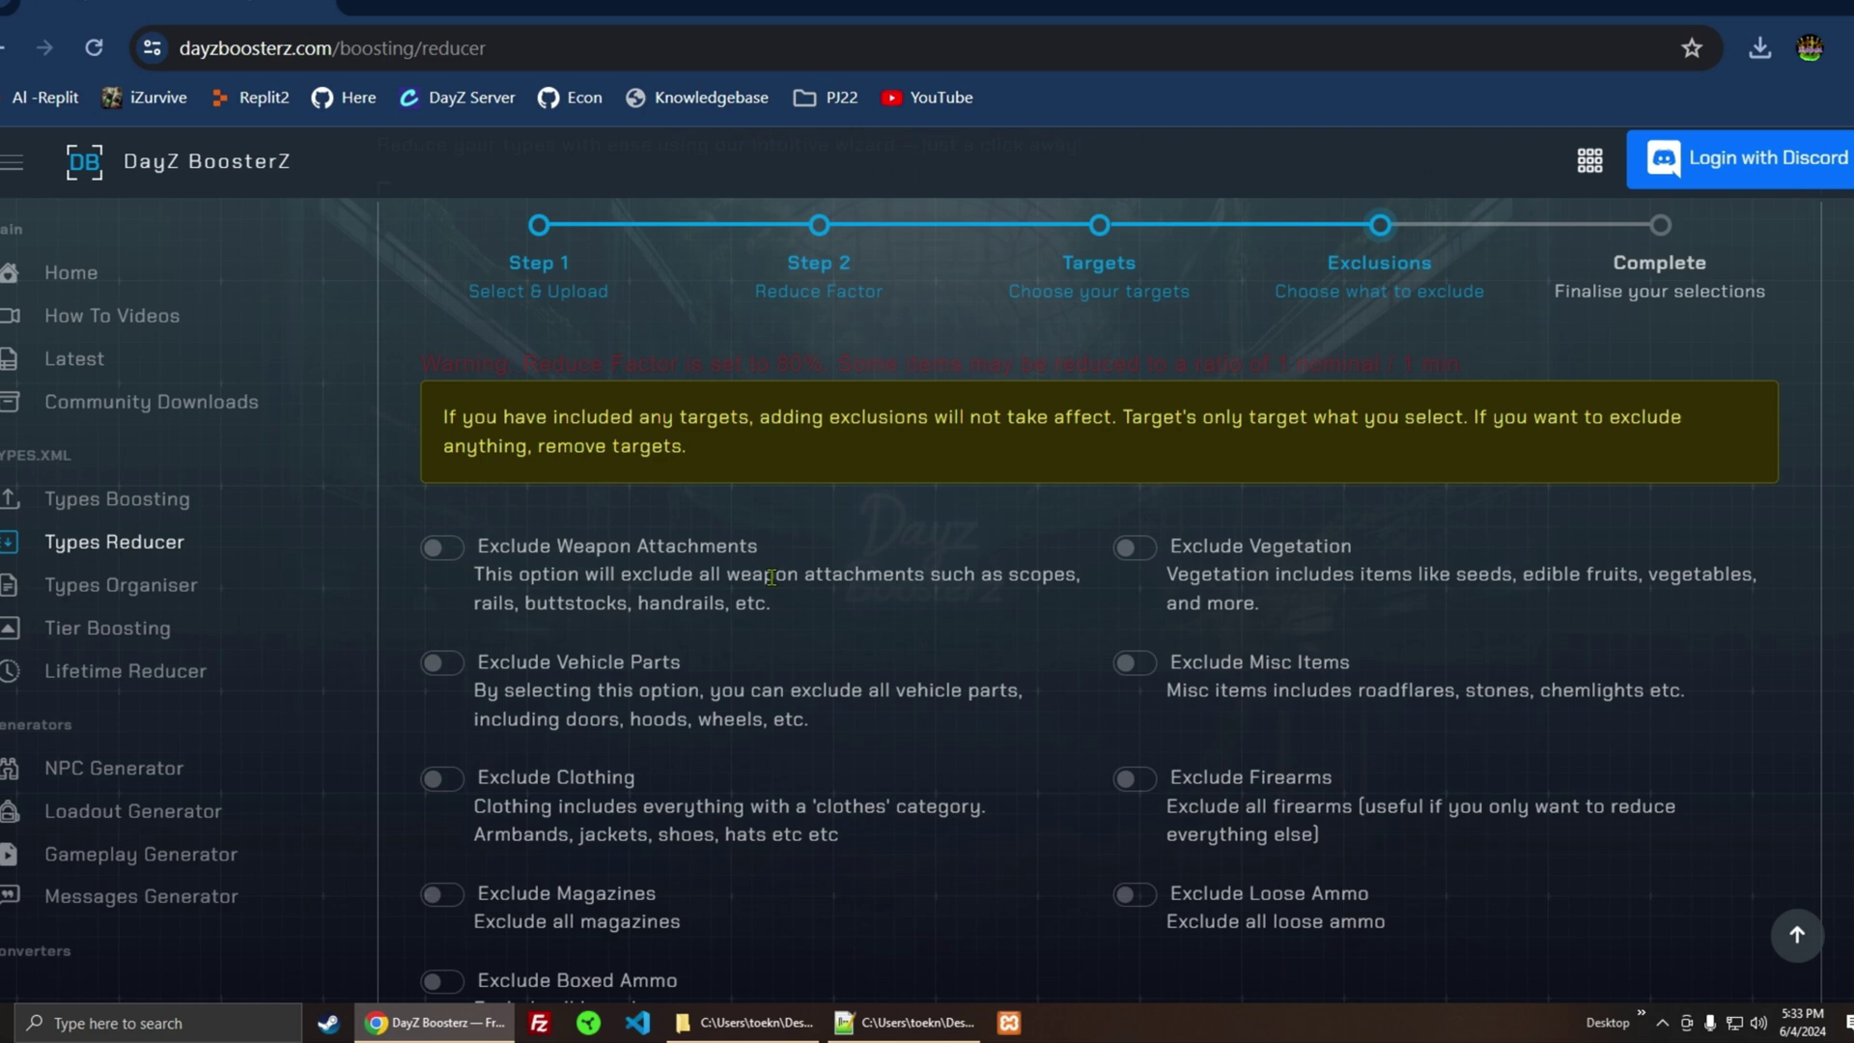
{"action": "scroll", "coordinate": [771, 576], "scroll_direction": "down", "scroll_amount": 3}
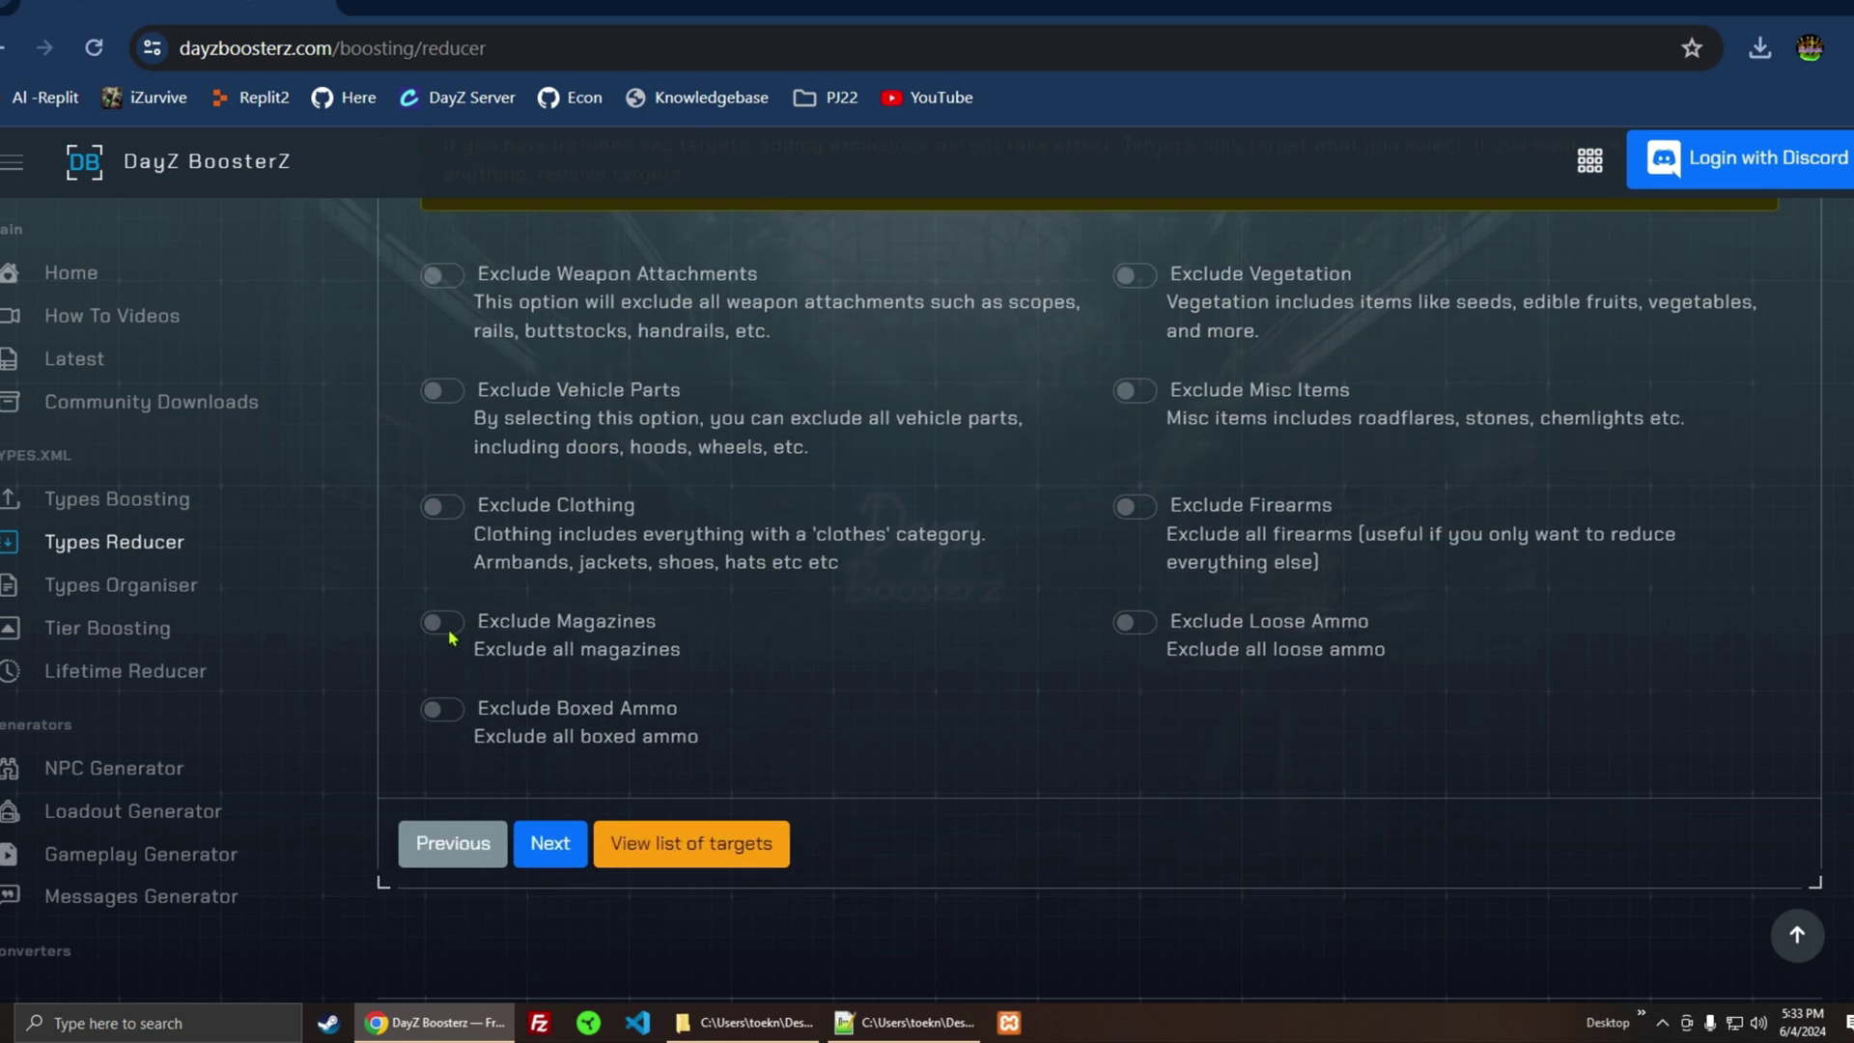
{"action": "left_click", "coordinate": [450, 635]}
{"action": "left_click", "coordinate": [454, 713]}
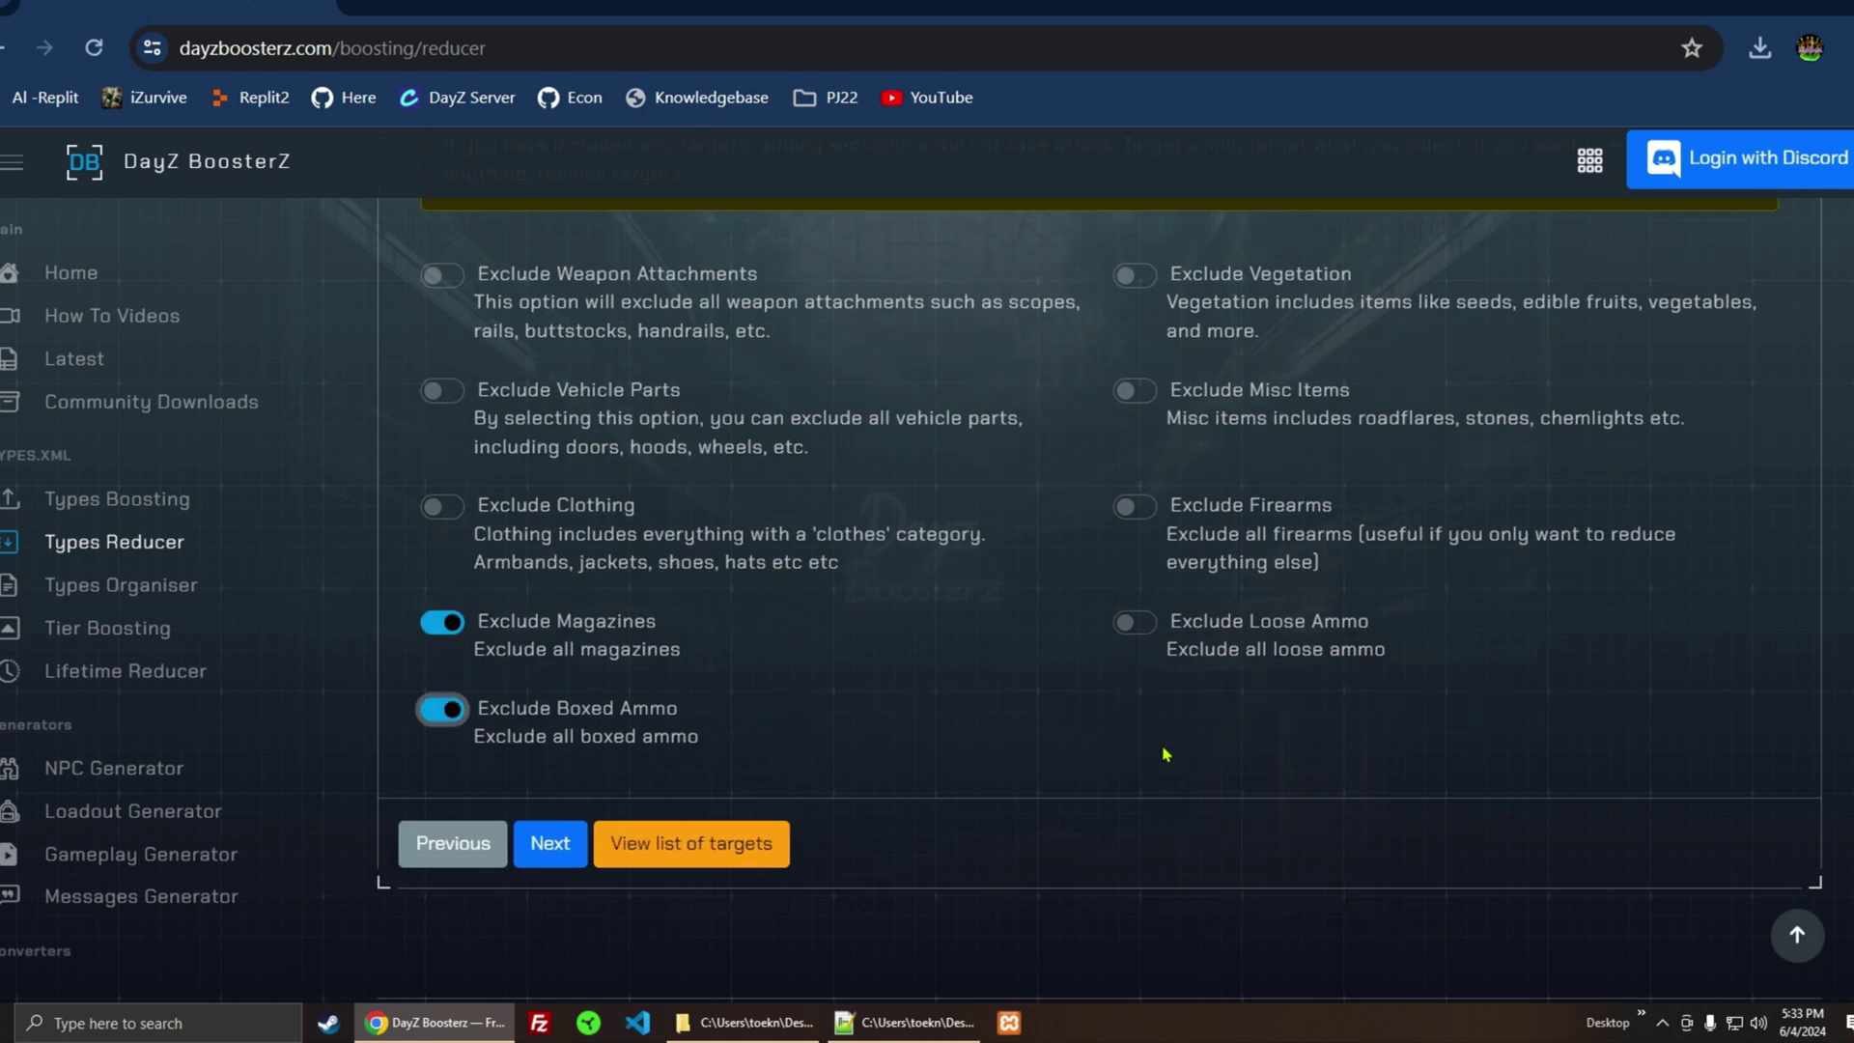
{"action": "left_click", "coordinate": [1189, 635]}
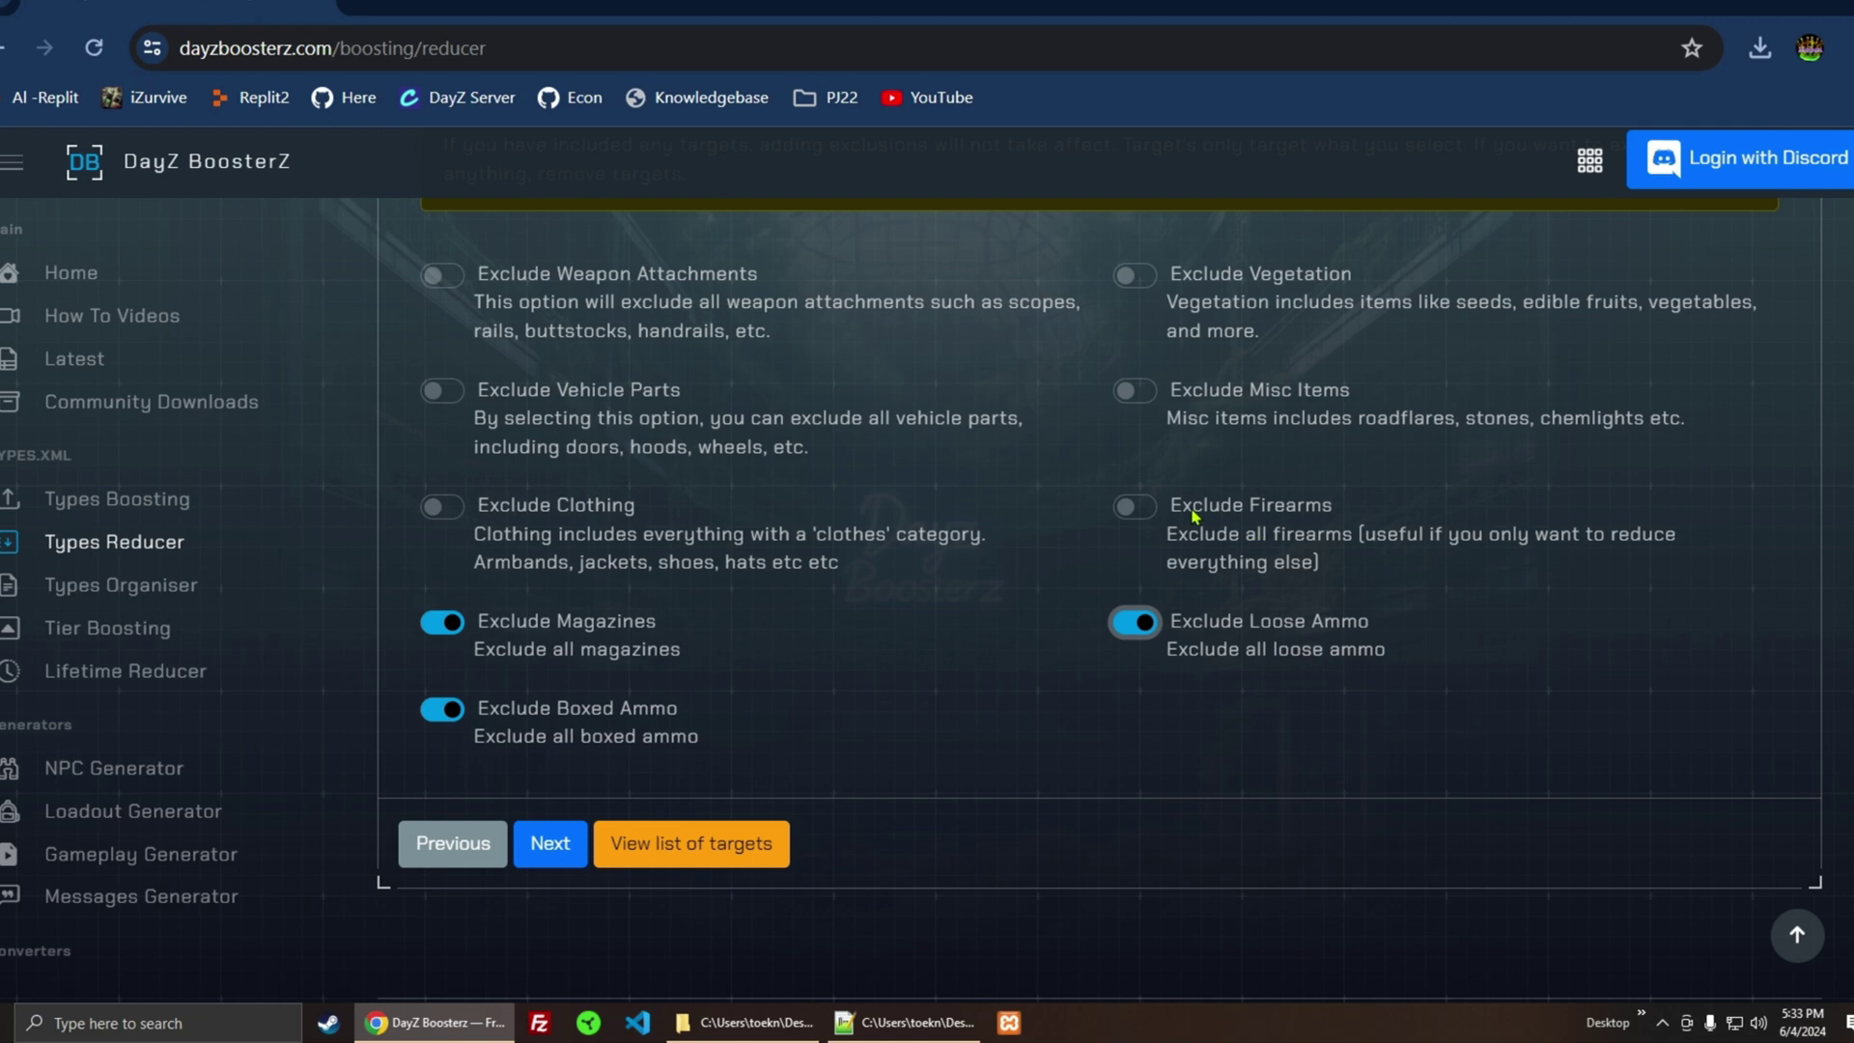
{"action": "left_click", "coordinate": [1154, 509]}
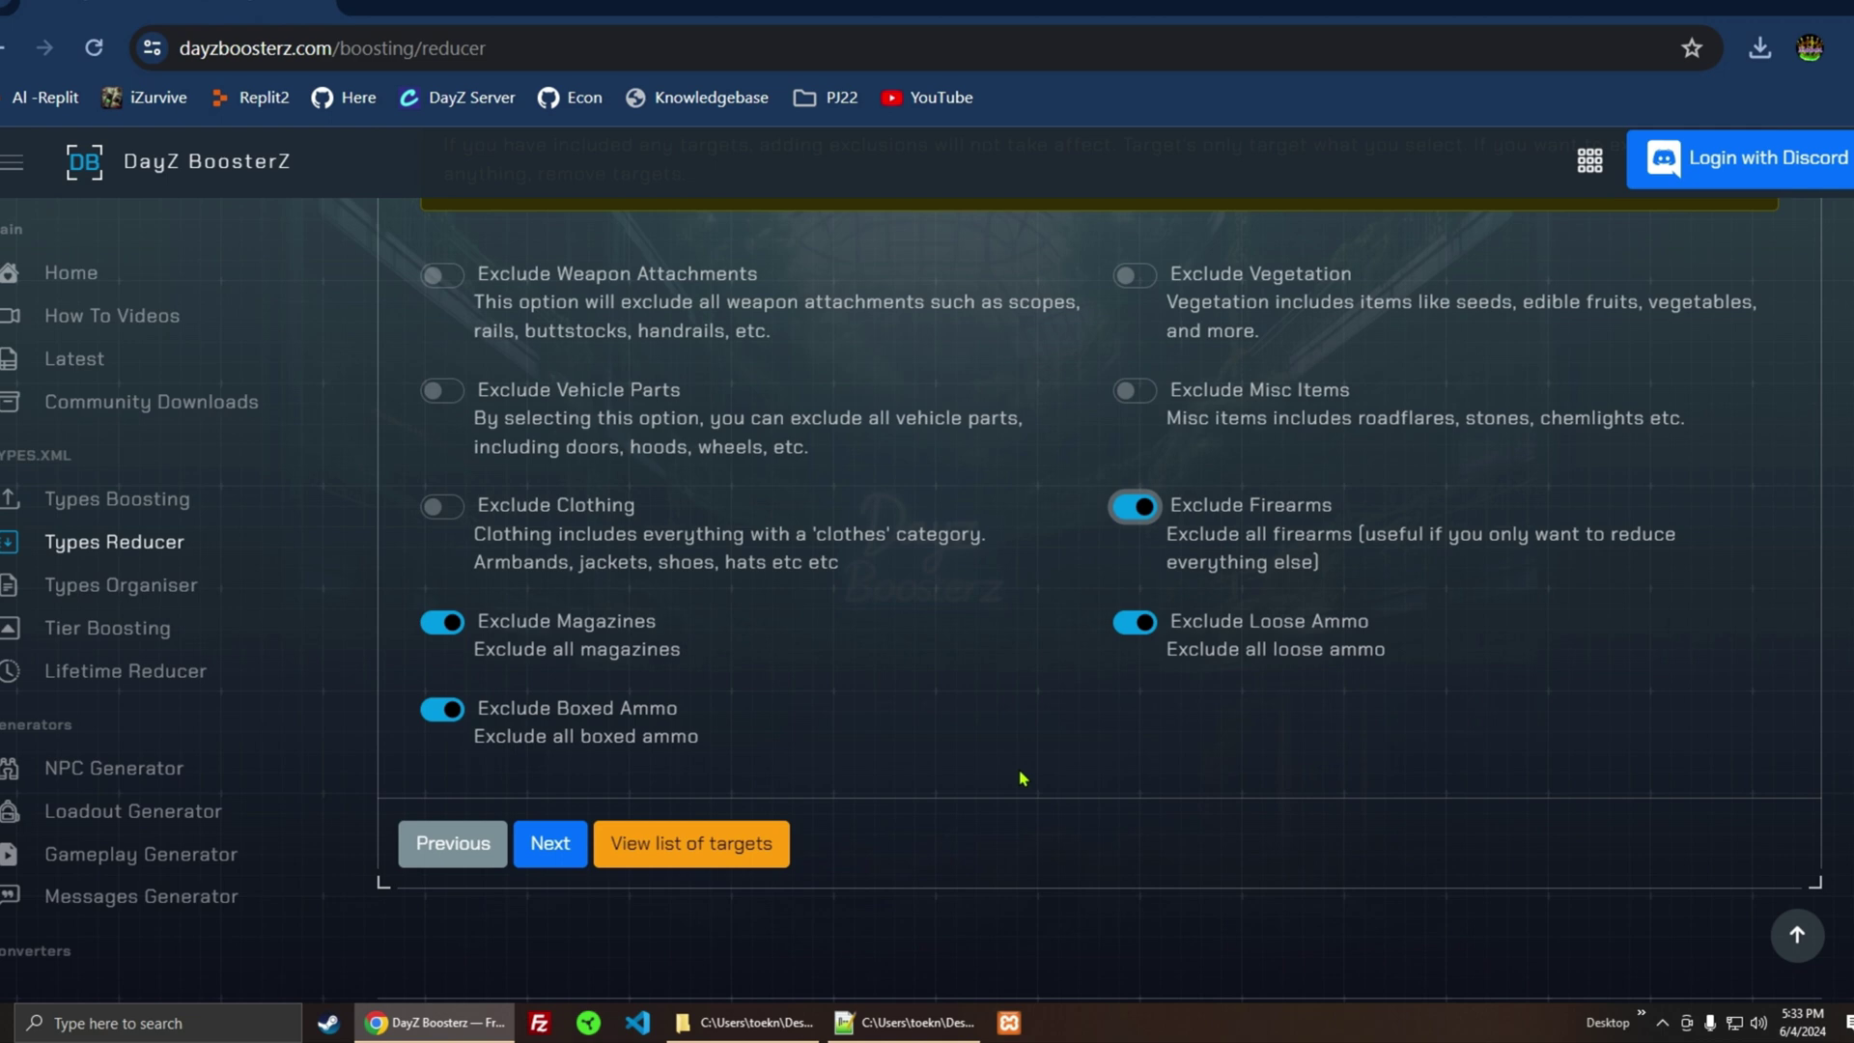
{"action": "left_click", "coordinate": [551, 846]}
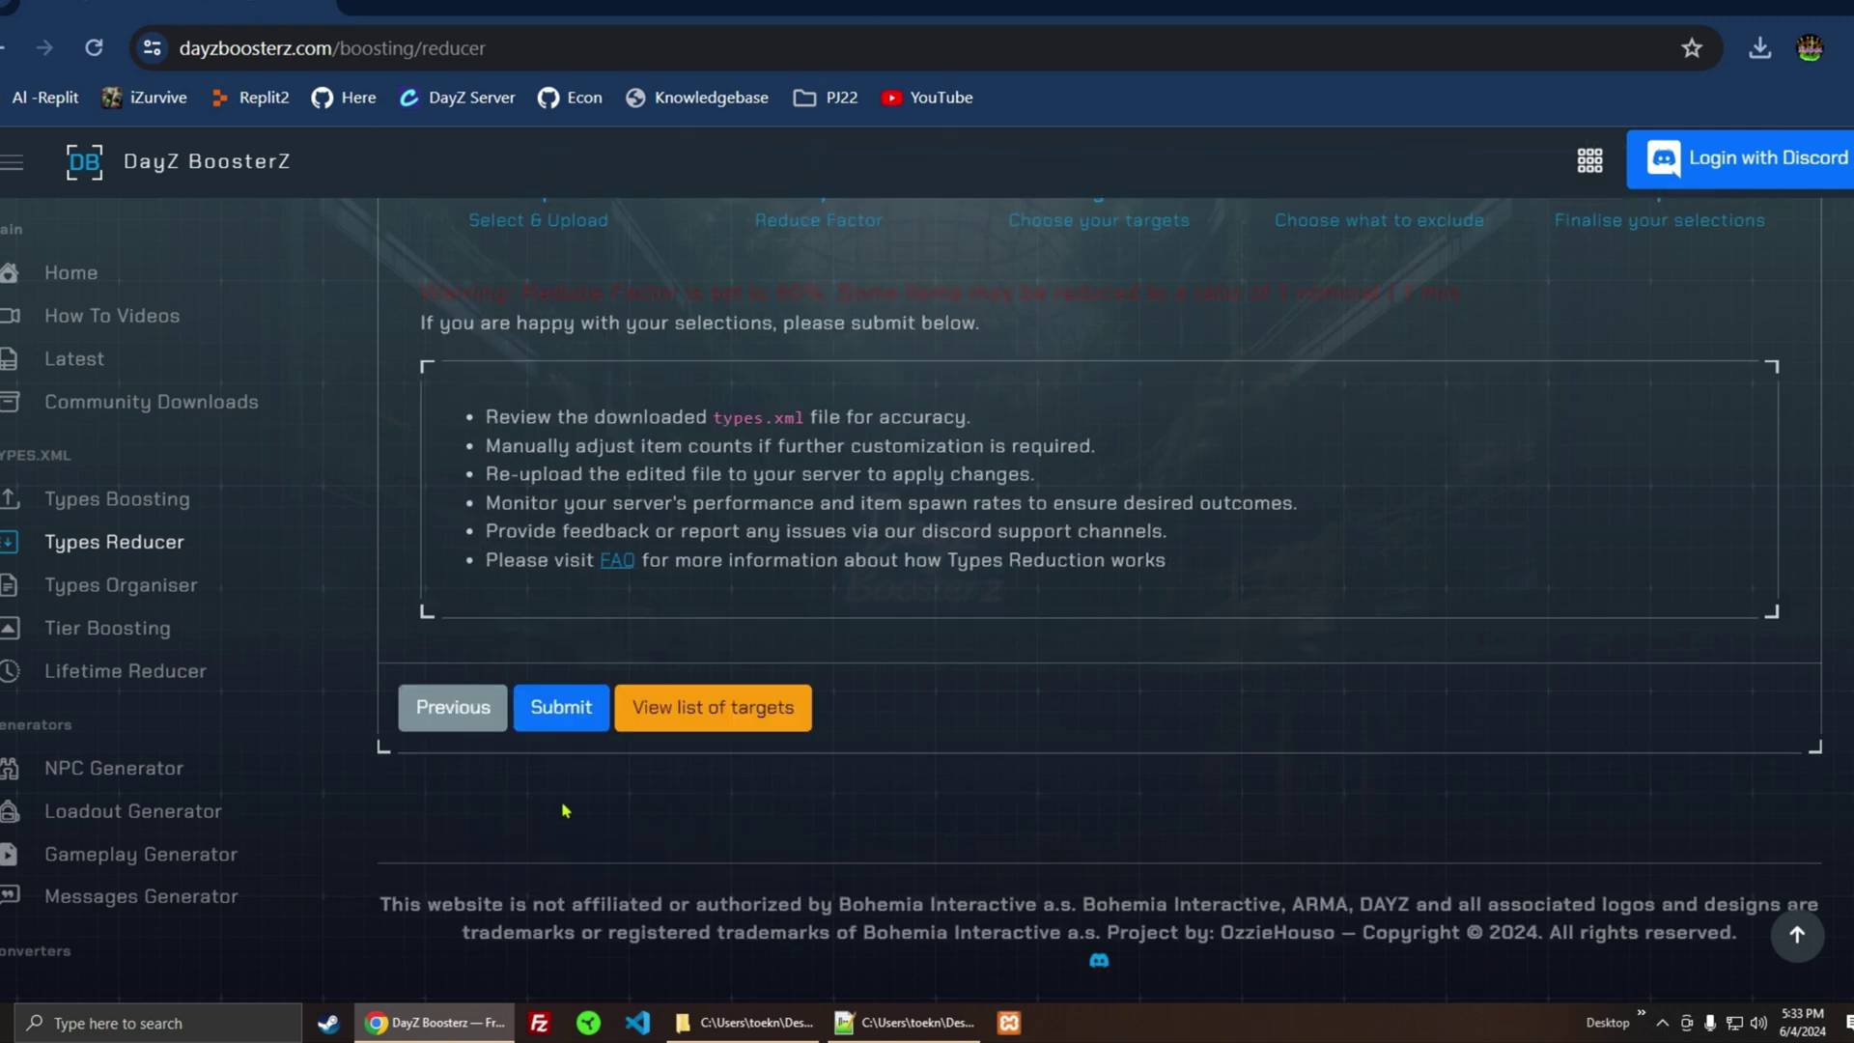
{"action": "left_click", "coordinate": [575, 707]}
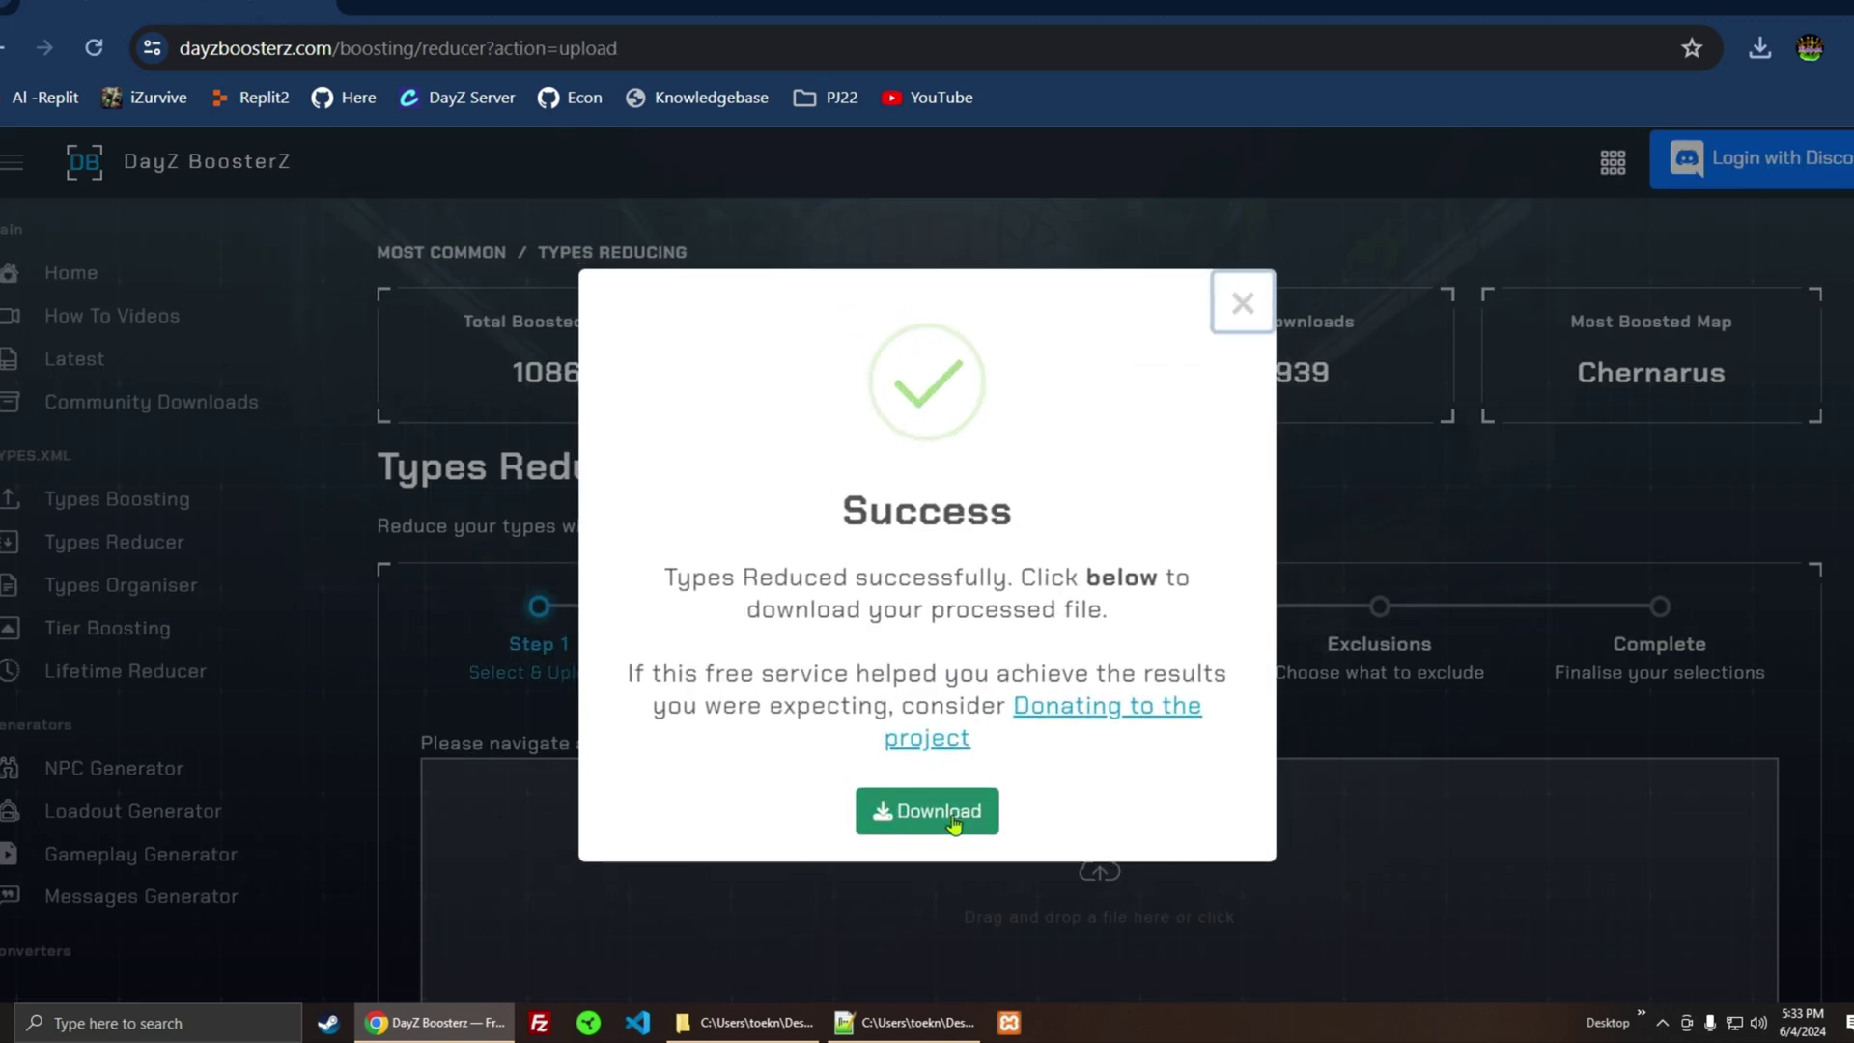
- Save the 80% reduced file types_reduced_80%_1717547602.xml to Downloads and open it in Notepad++
{"action": "left_click", "coordinate": [956, 821]}
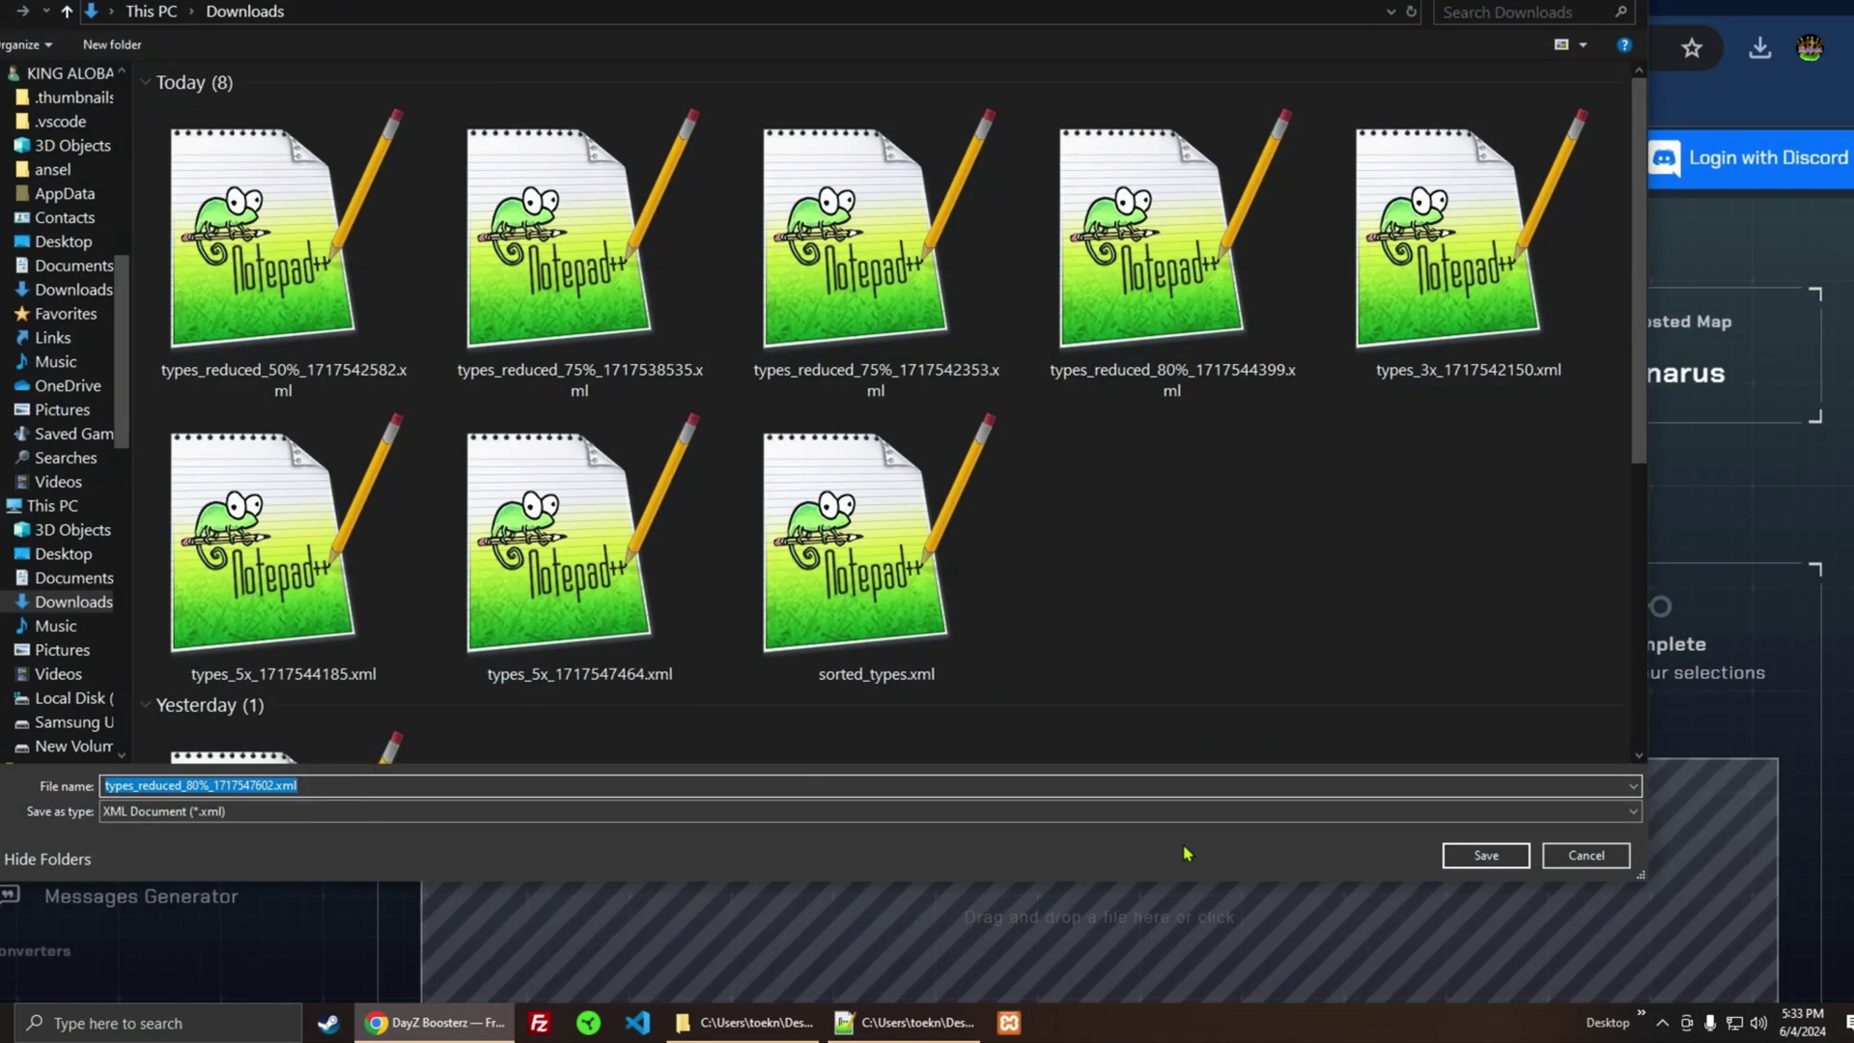
{"action": "left_click", "coordinate": [1482, 855]}
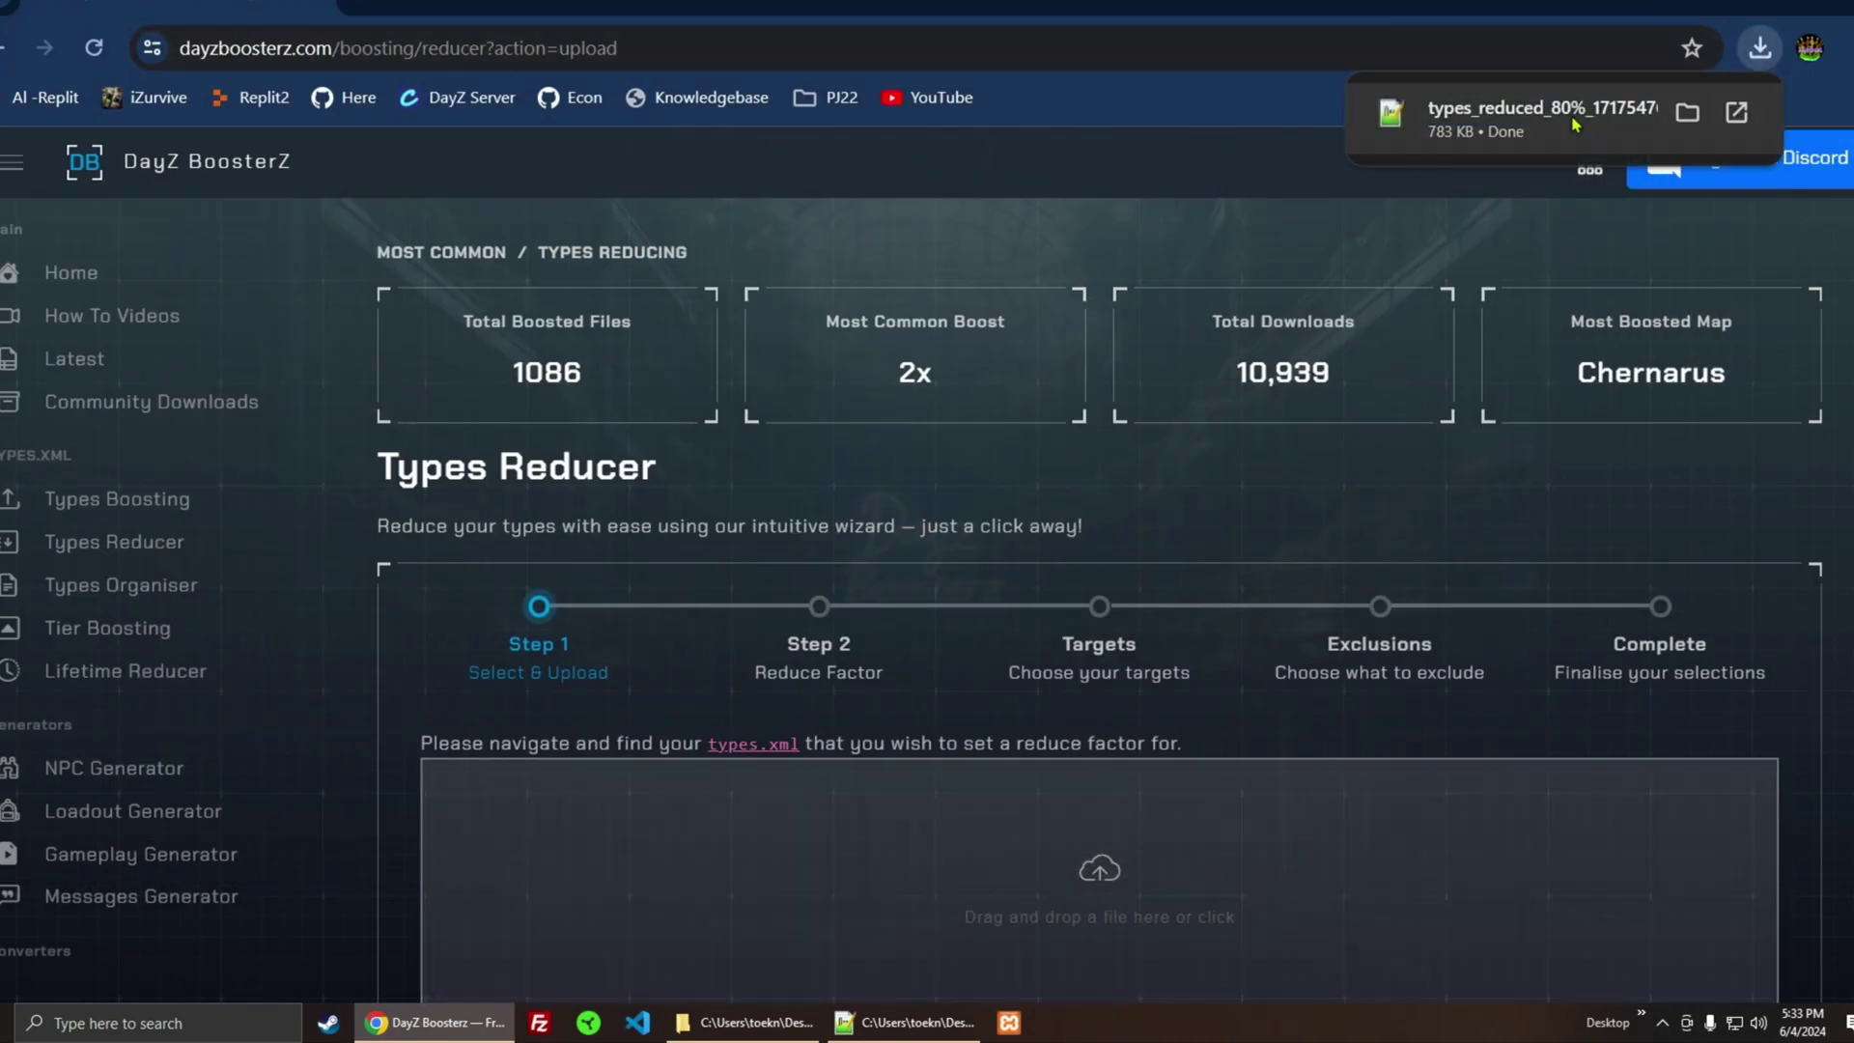
{"action": "left_click", "coordinate": [1571, 116]}
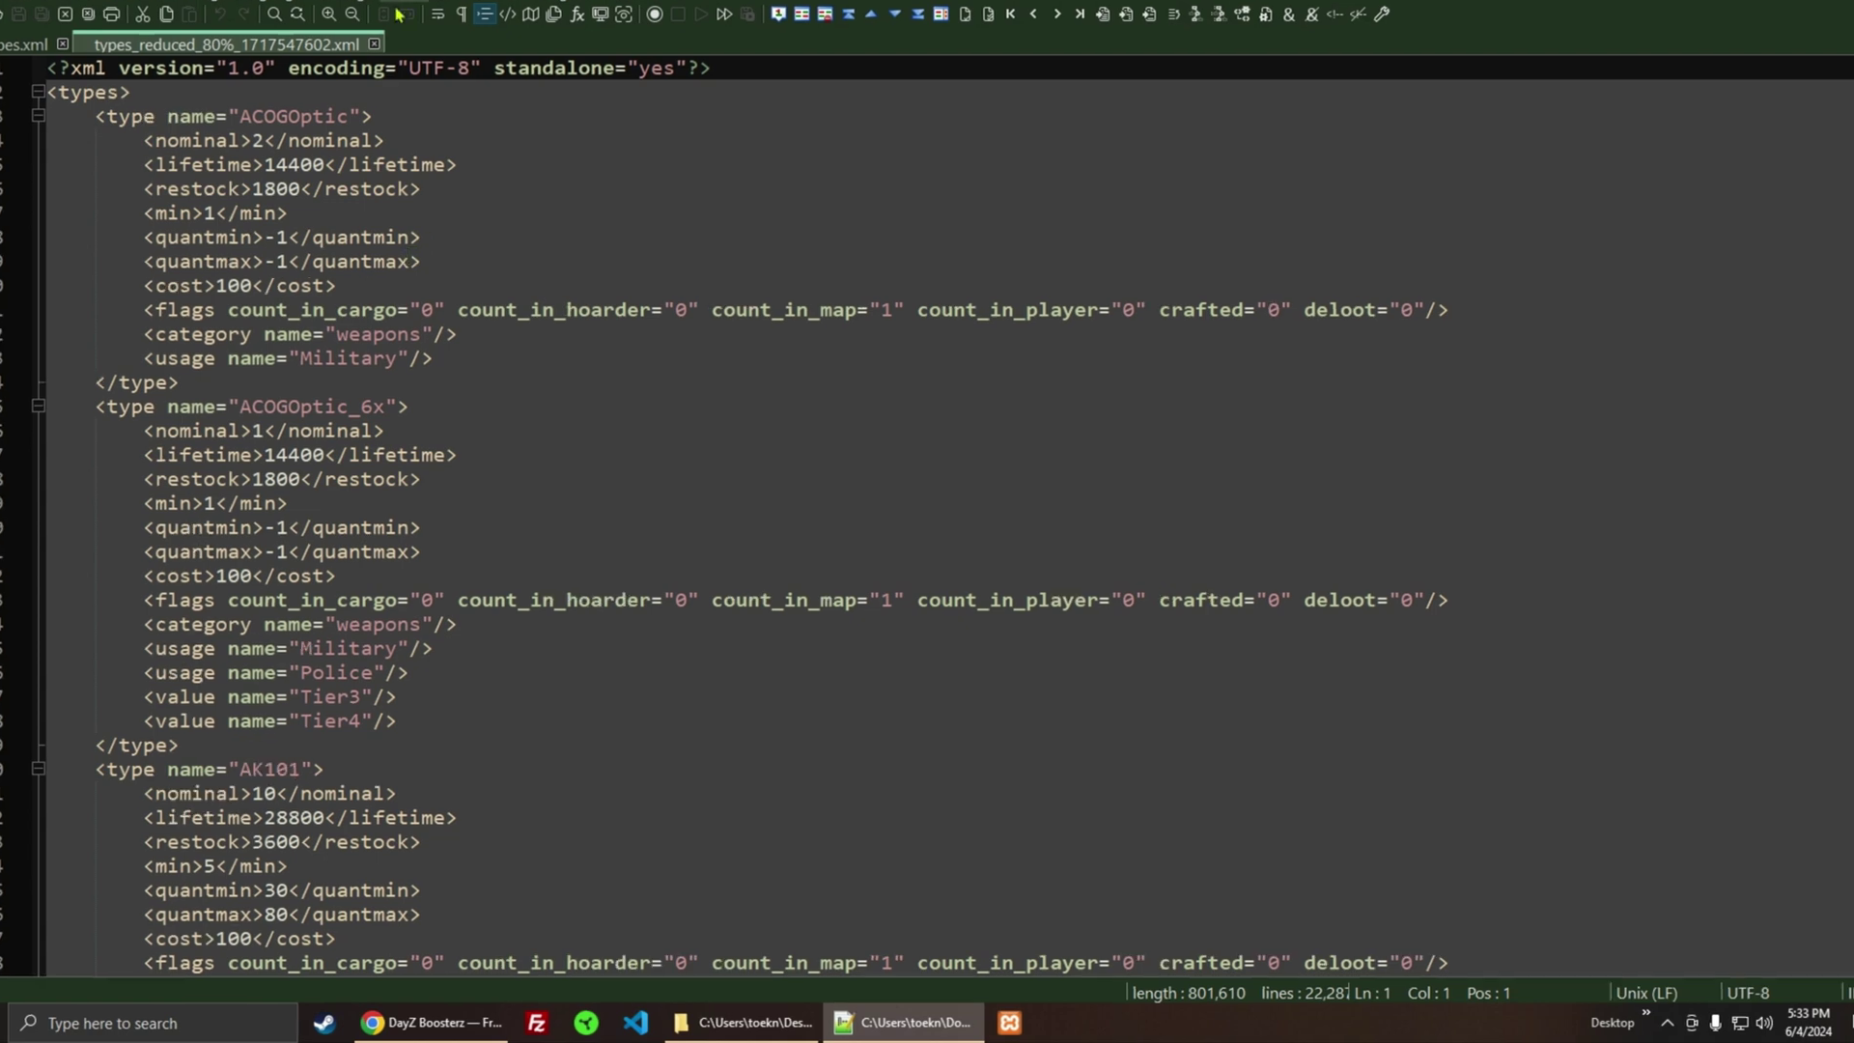
- In the original types.xml, locate ACOGOptic's boosted nominal value of 10
{"action": "left_click", "coordinate": [12, 48]}
{"action": "scroll", "coordinate": [768, 338], "scroll_direction": "up", "scroll_amount": 15}
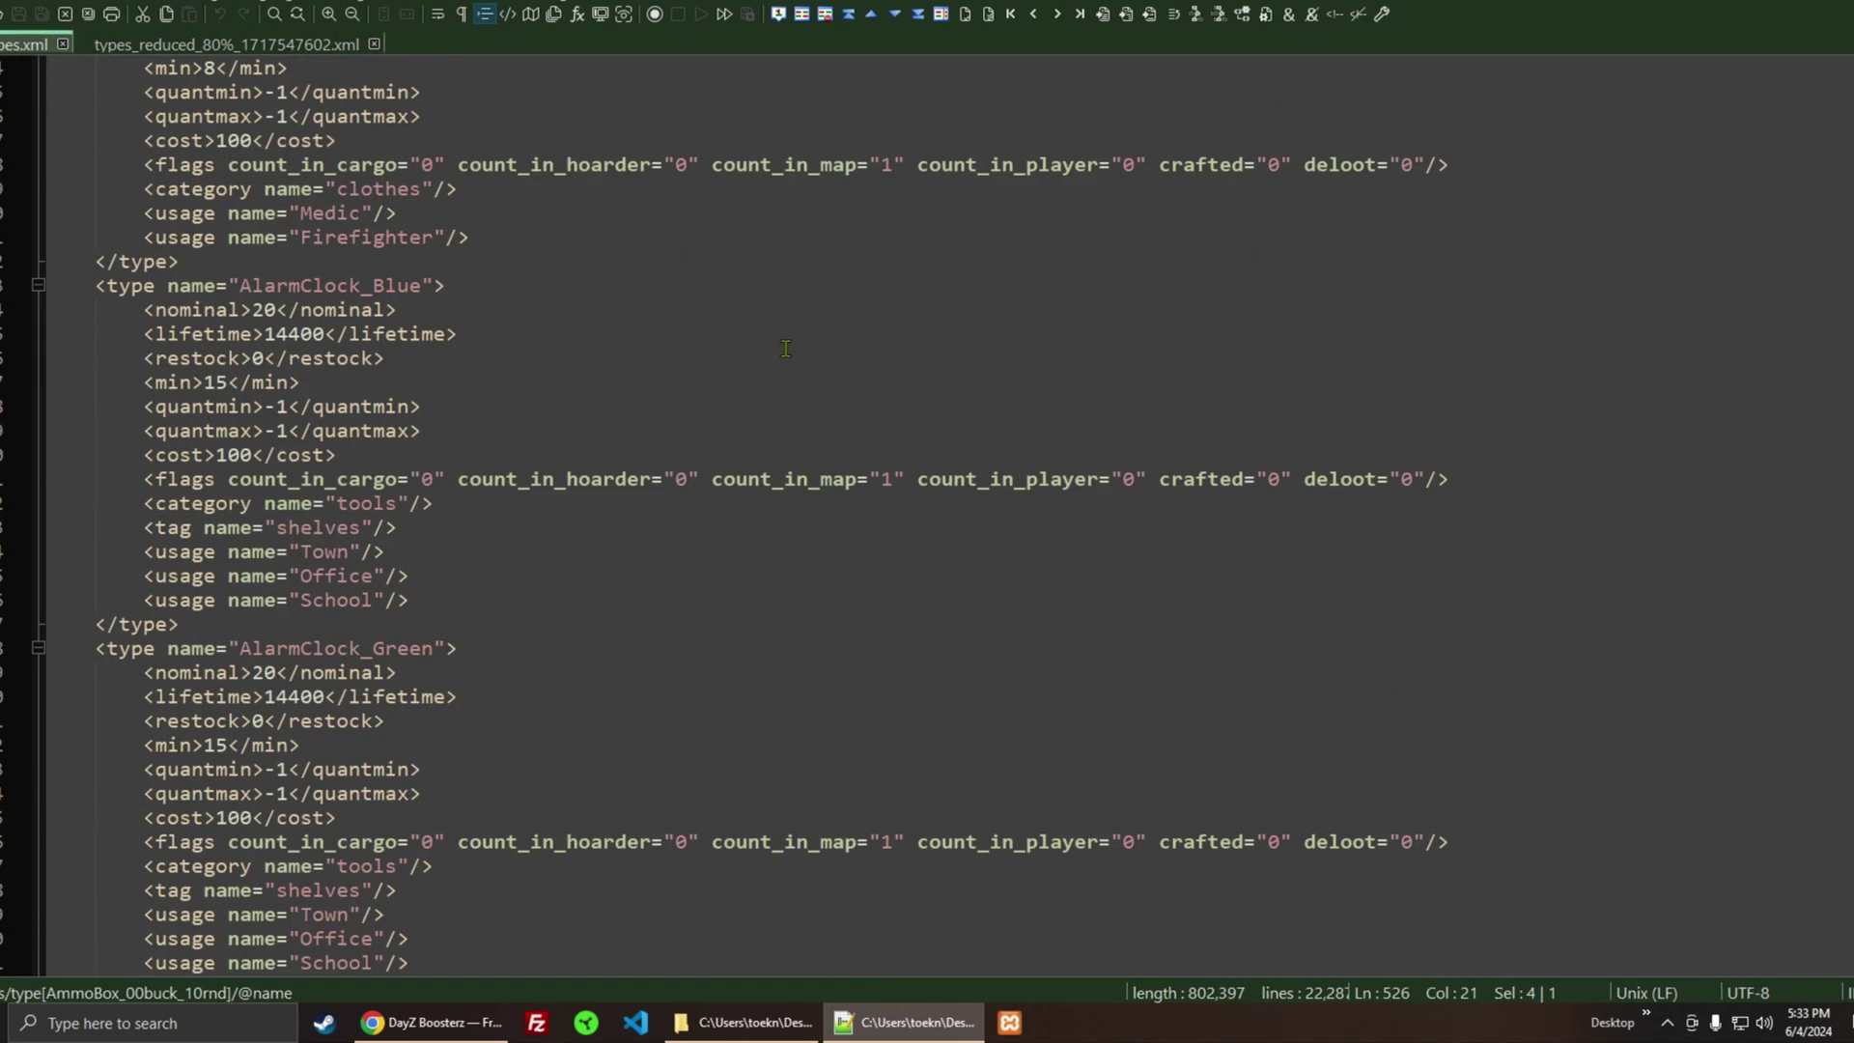
{"action": "scroll", "coordinate": [927, 511], "scroll_direction": "up", "scroll_amount": 15}
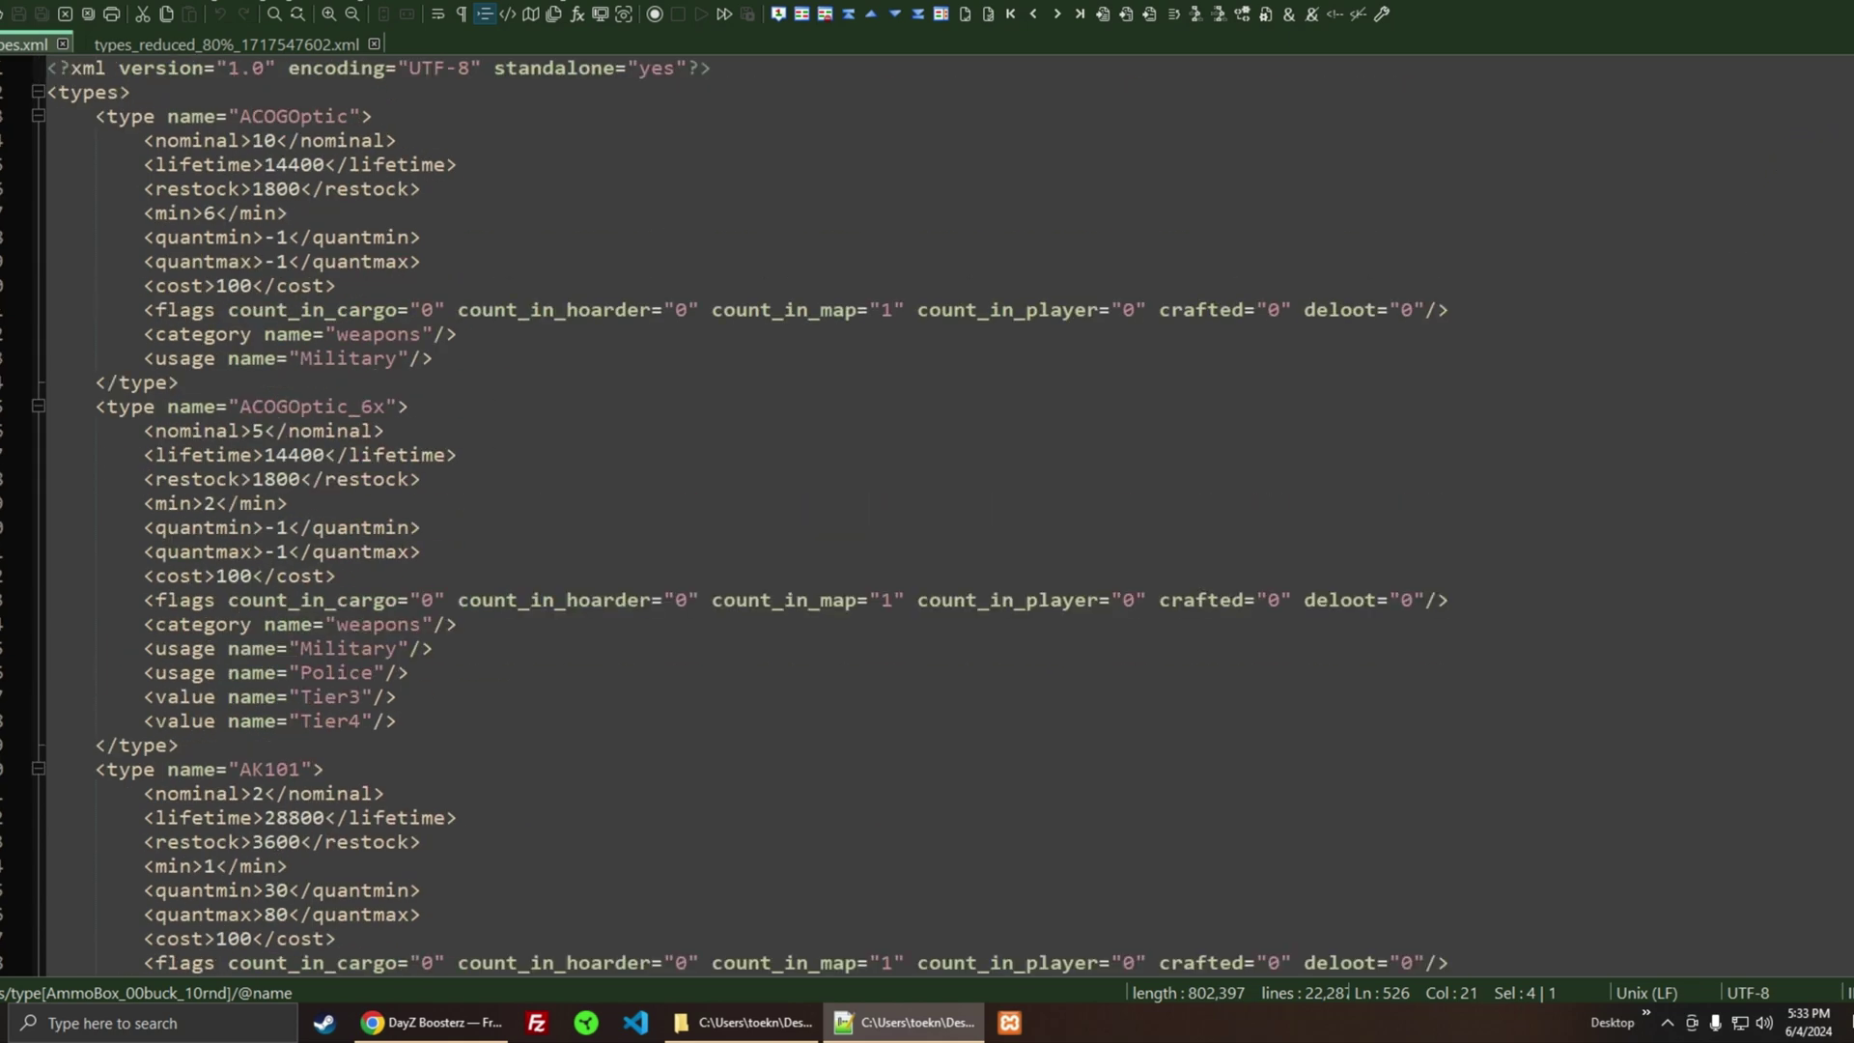
{"action": "left_click", "coordinate": [428, 143]}
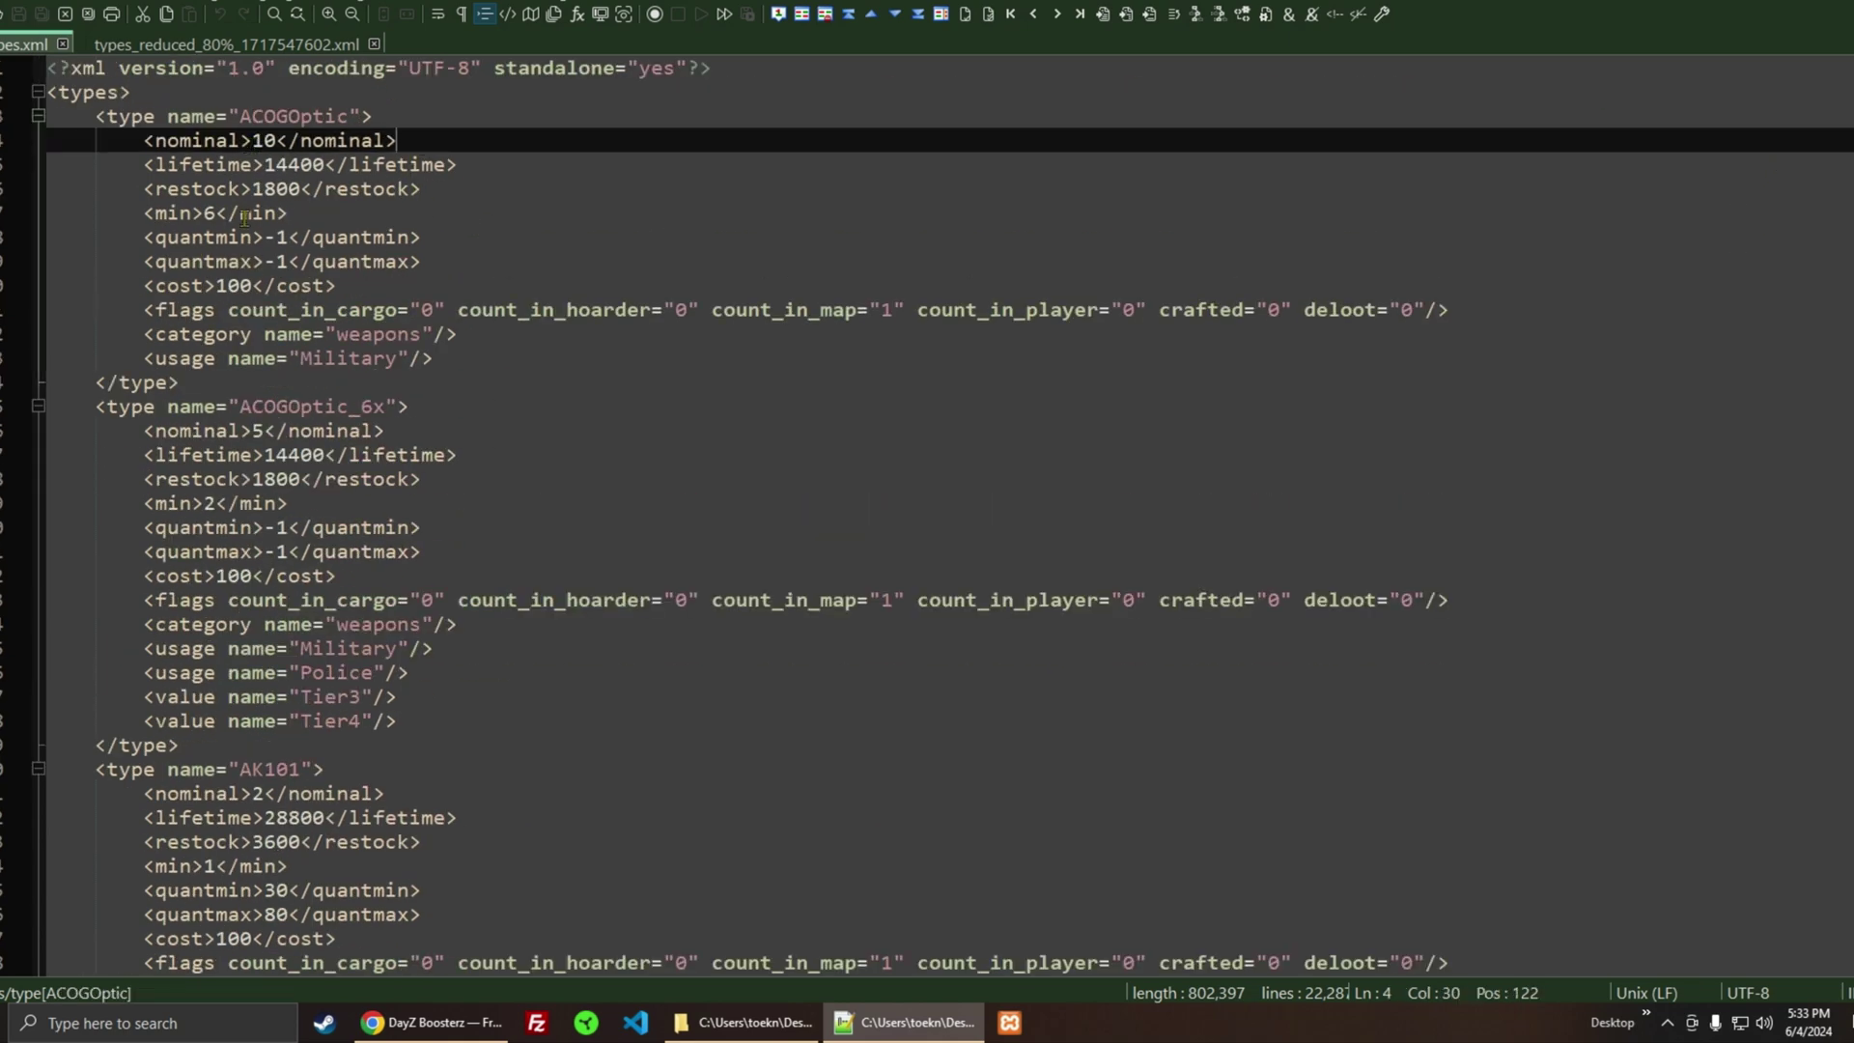
- In the reduced 80% file, check ACOGOptic's lowered nominal and min values
{"action": "left_click", "coordinate": [162, 48]}
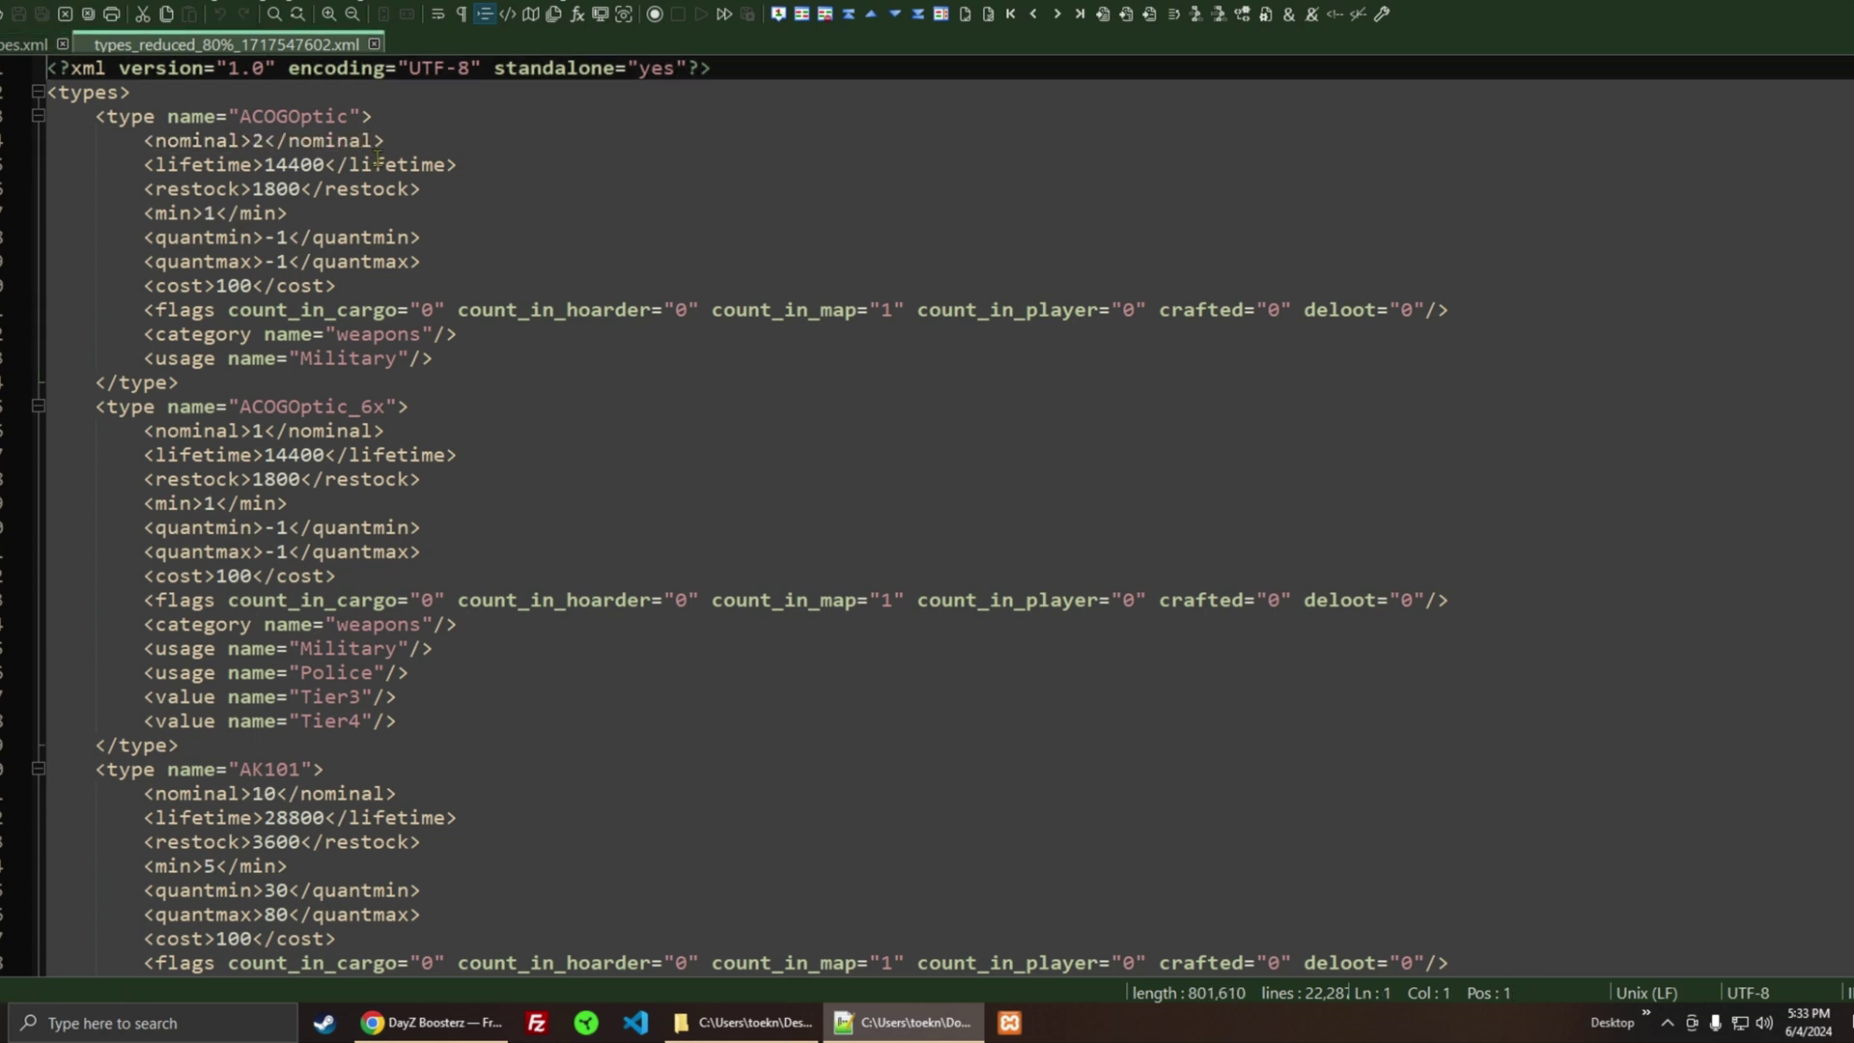
{"action": "left_click", "coordinate": [231, 140]}
{"action": "left_click", "coordinate": [204, 212]}
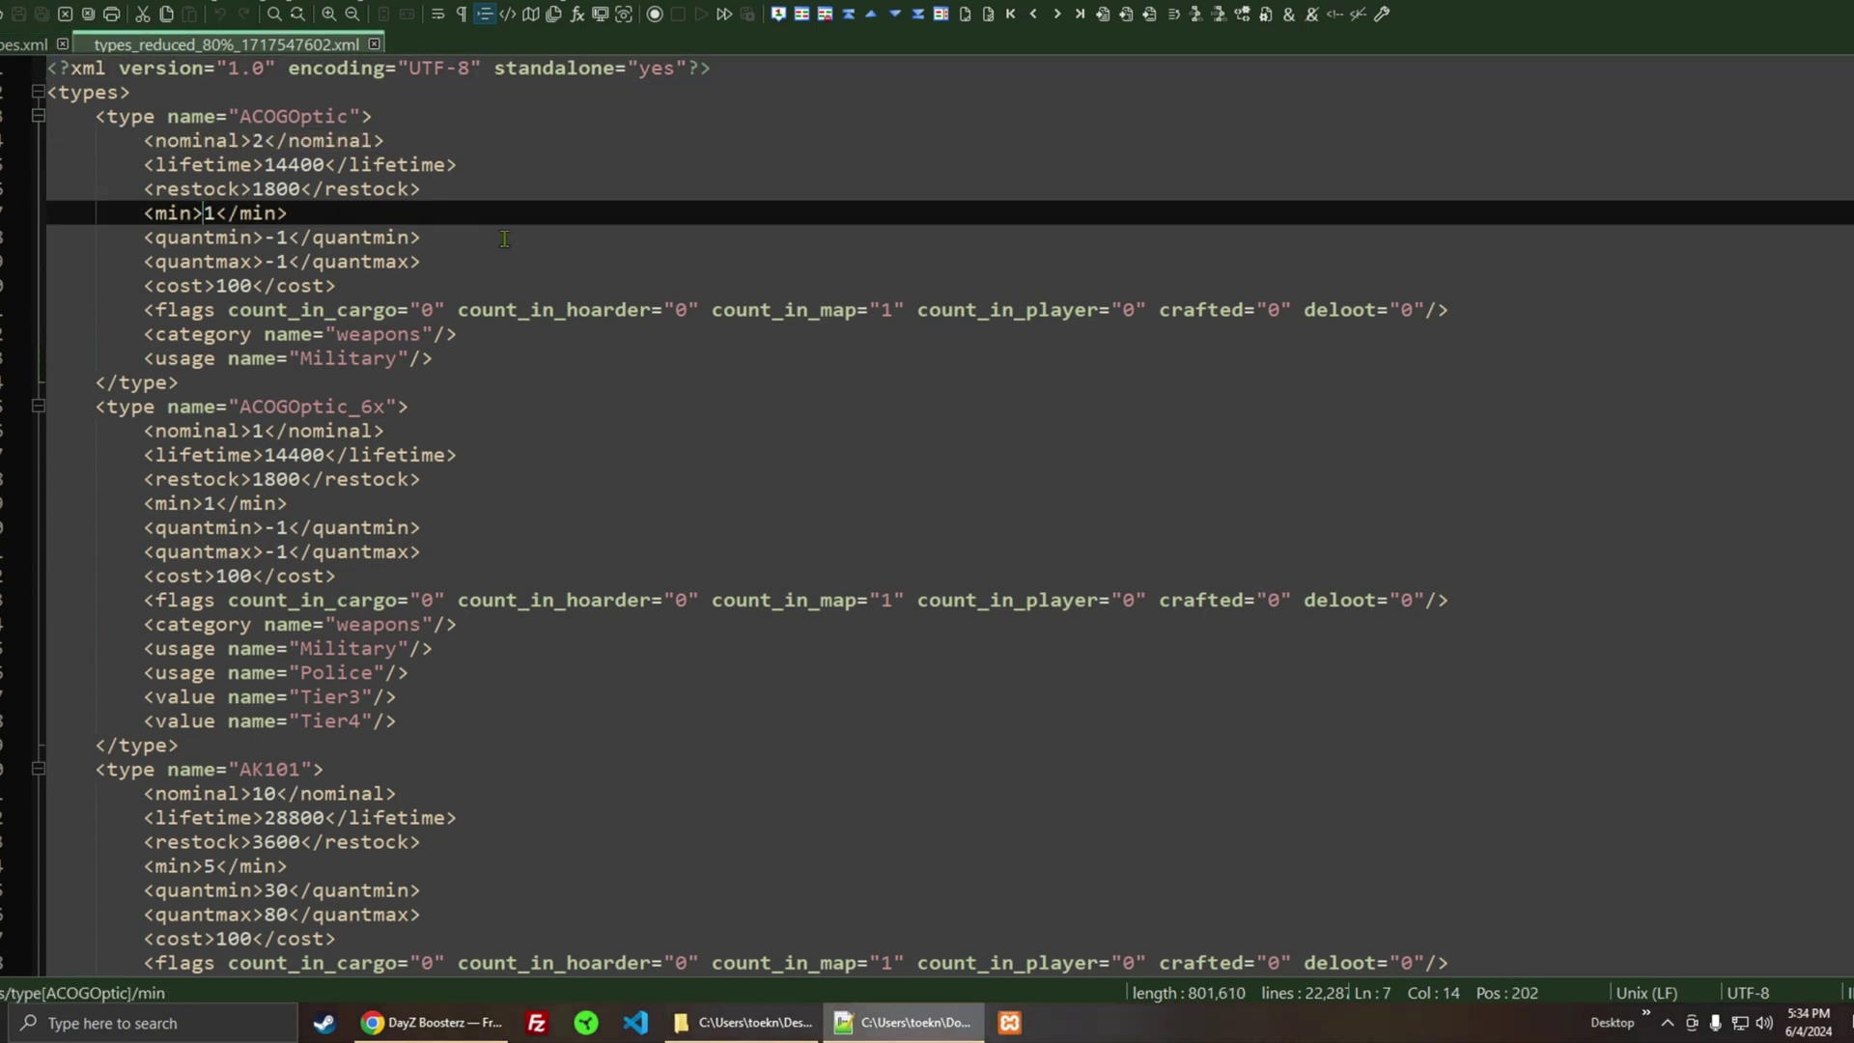
- Check that AK101 in the reduced file still has nominal 10 and min 5
{"action": "scroll", "coordinate": [504, 239], "scroll_direction": "down", "scroll_amount": 2}
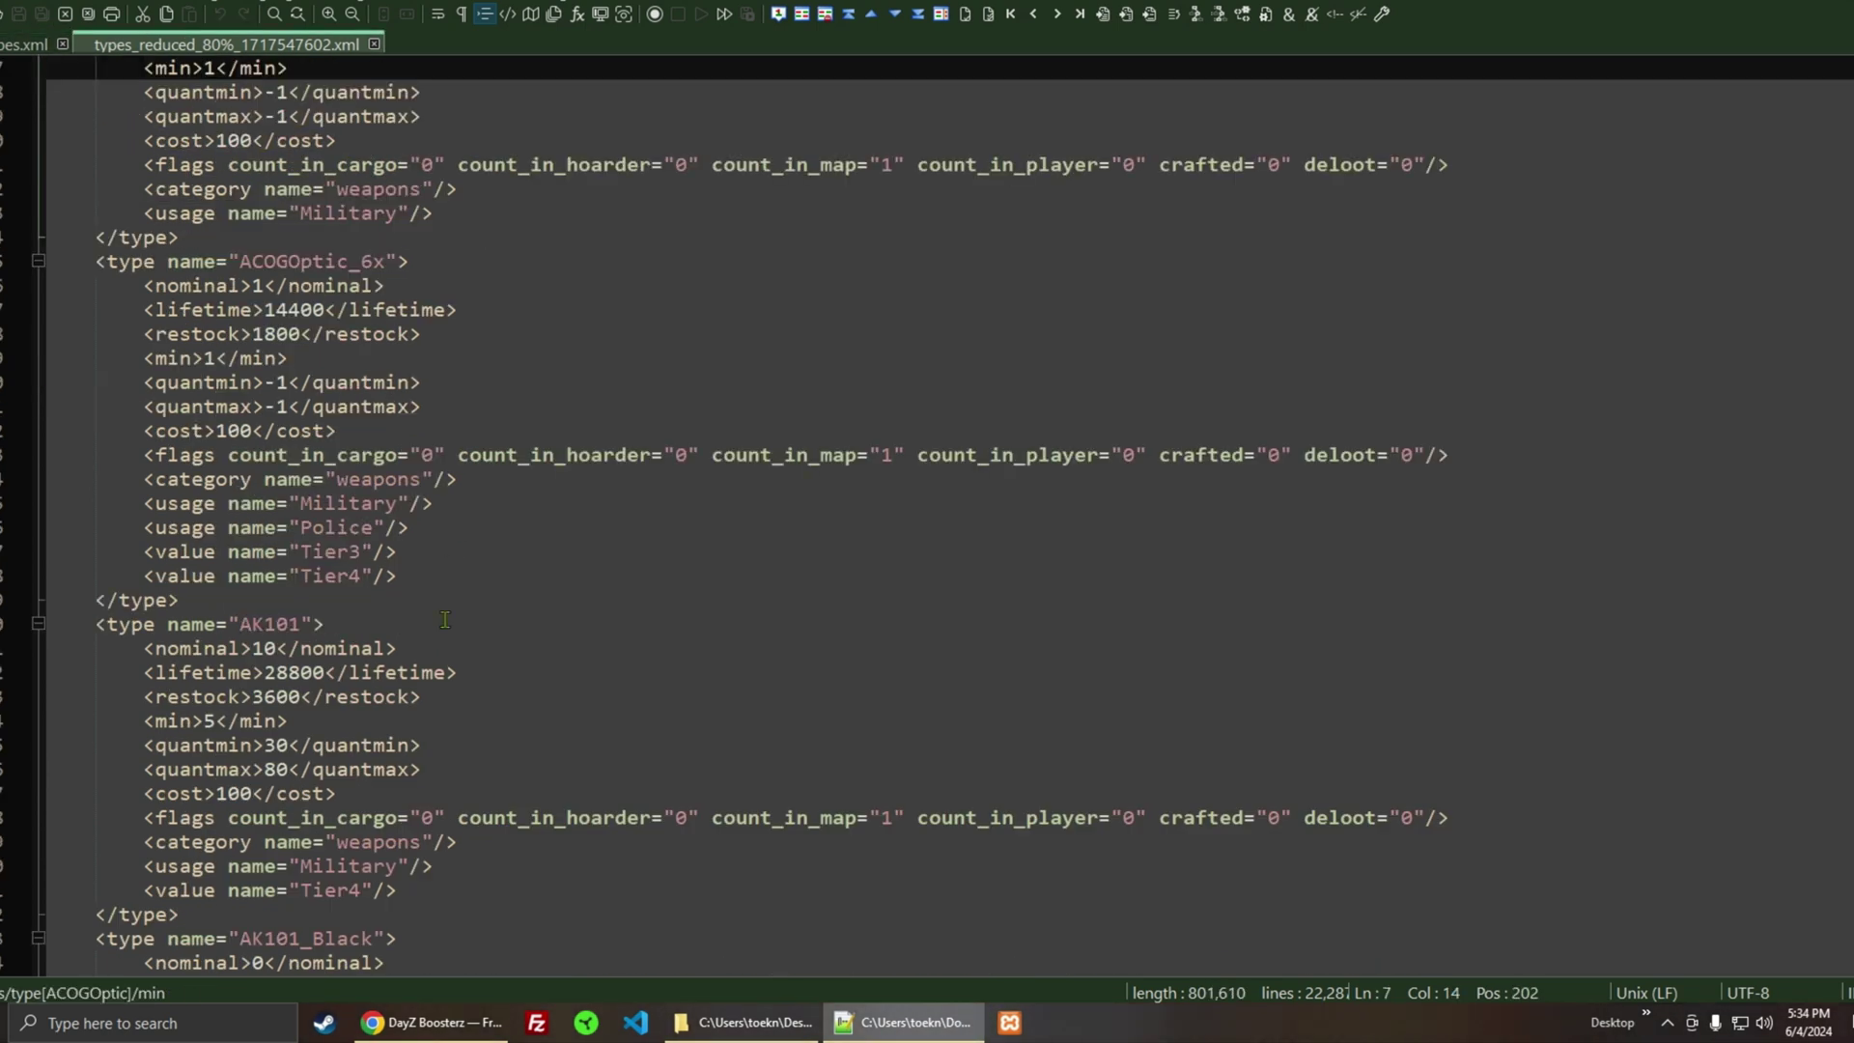
{"action": "double_click", "coordinate": [260, 625]}
{"action": "double_click", "coordinate": [261, 649]}
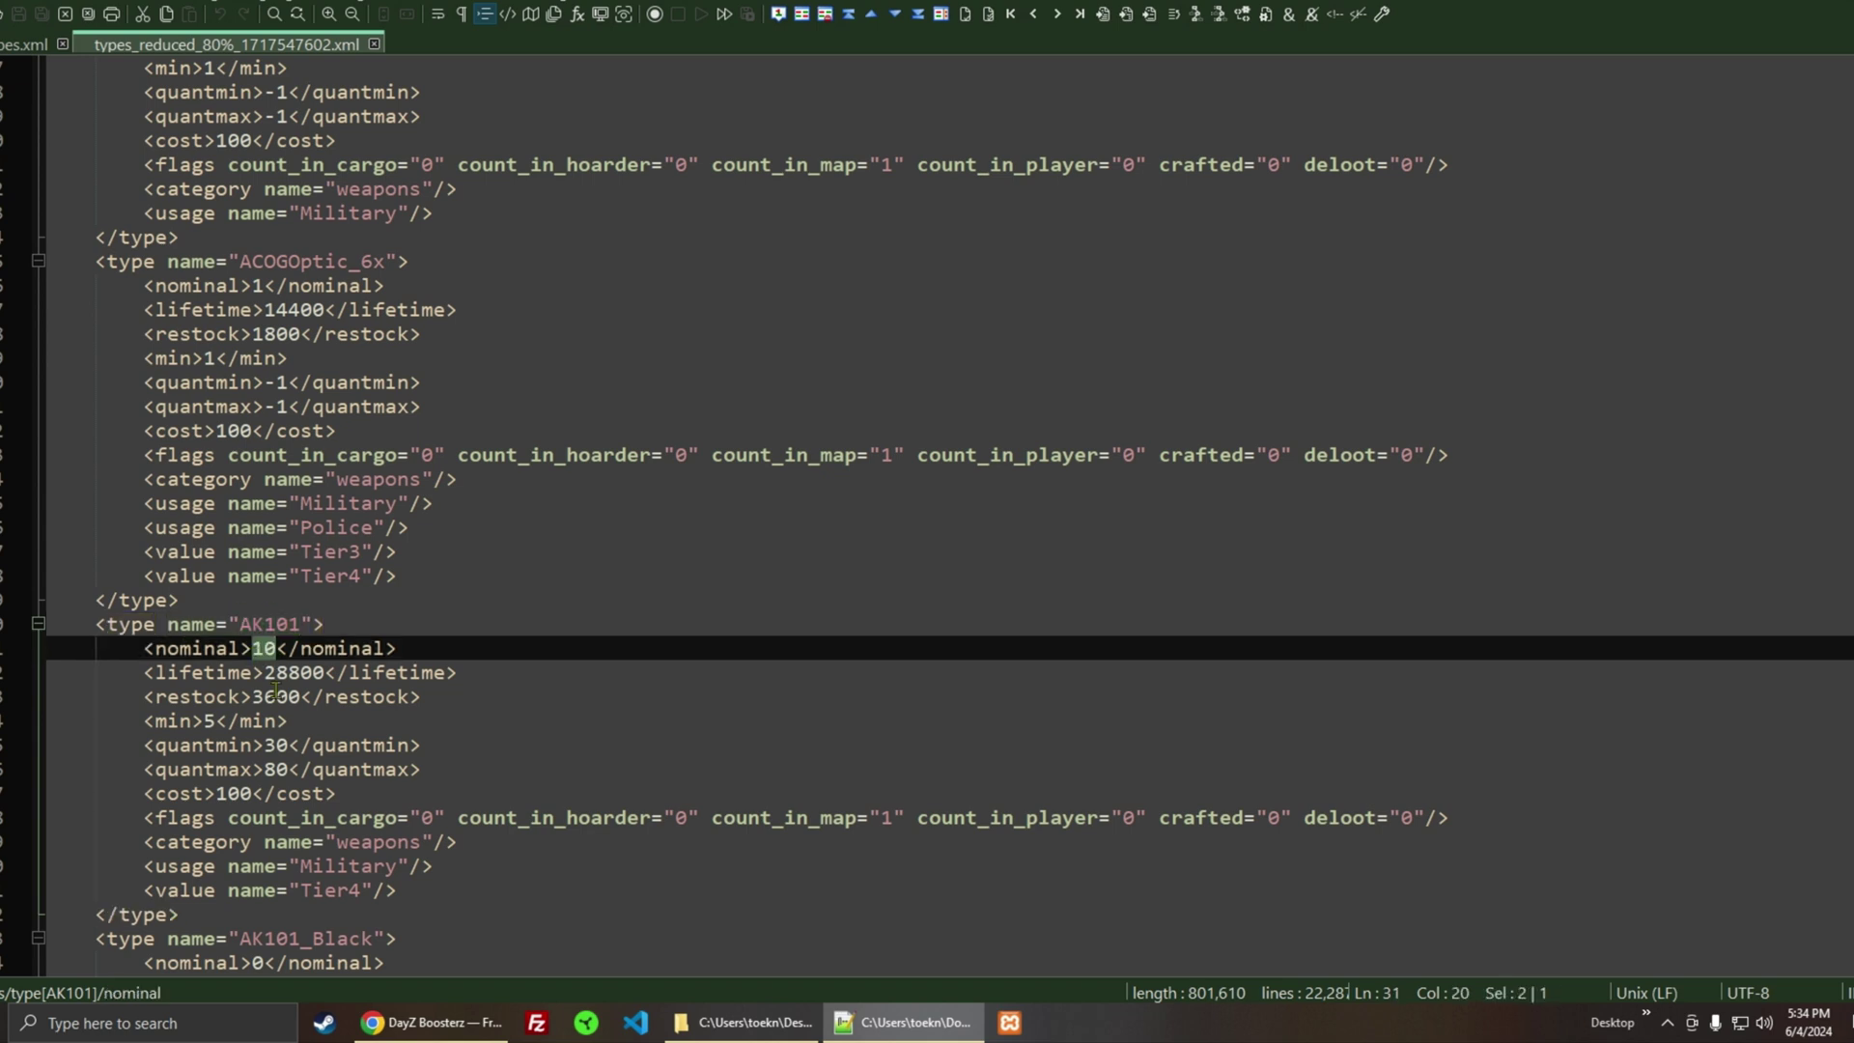
{"action": "double_click", "coordinate": [207, 721]}
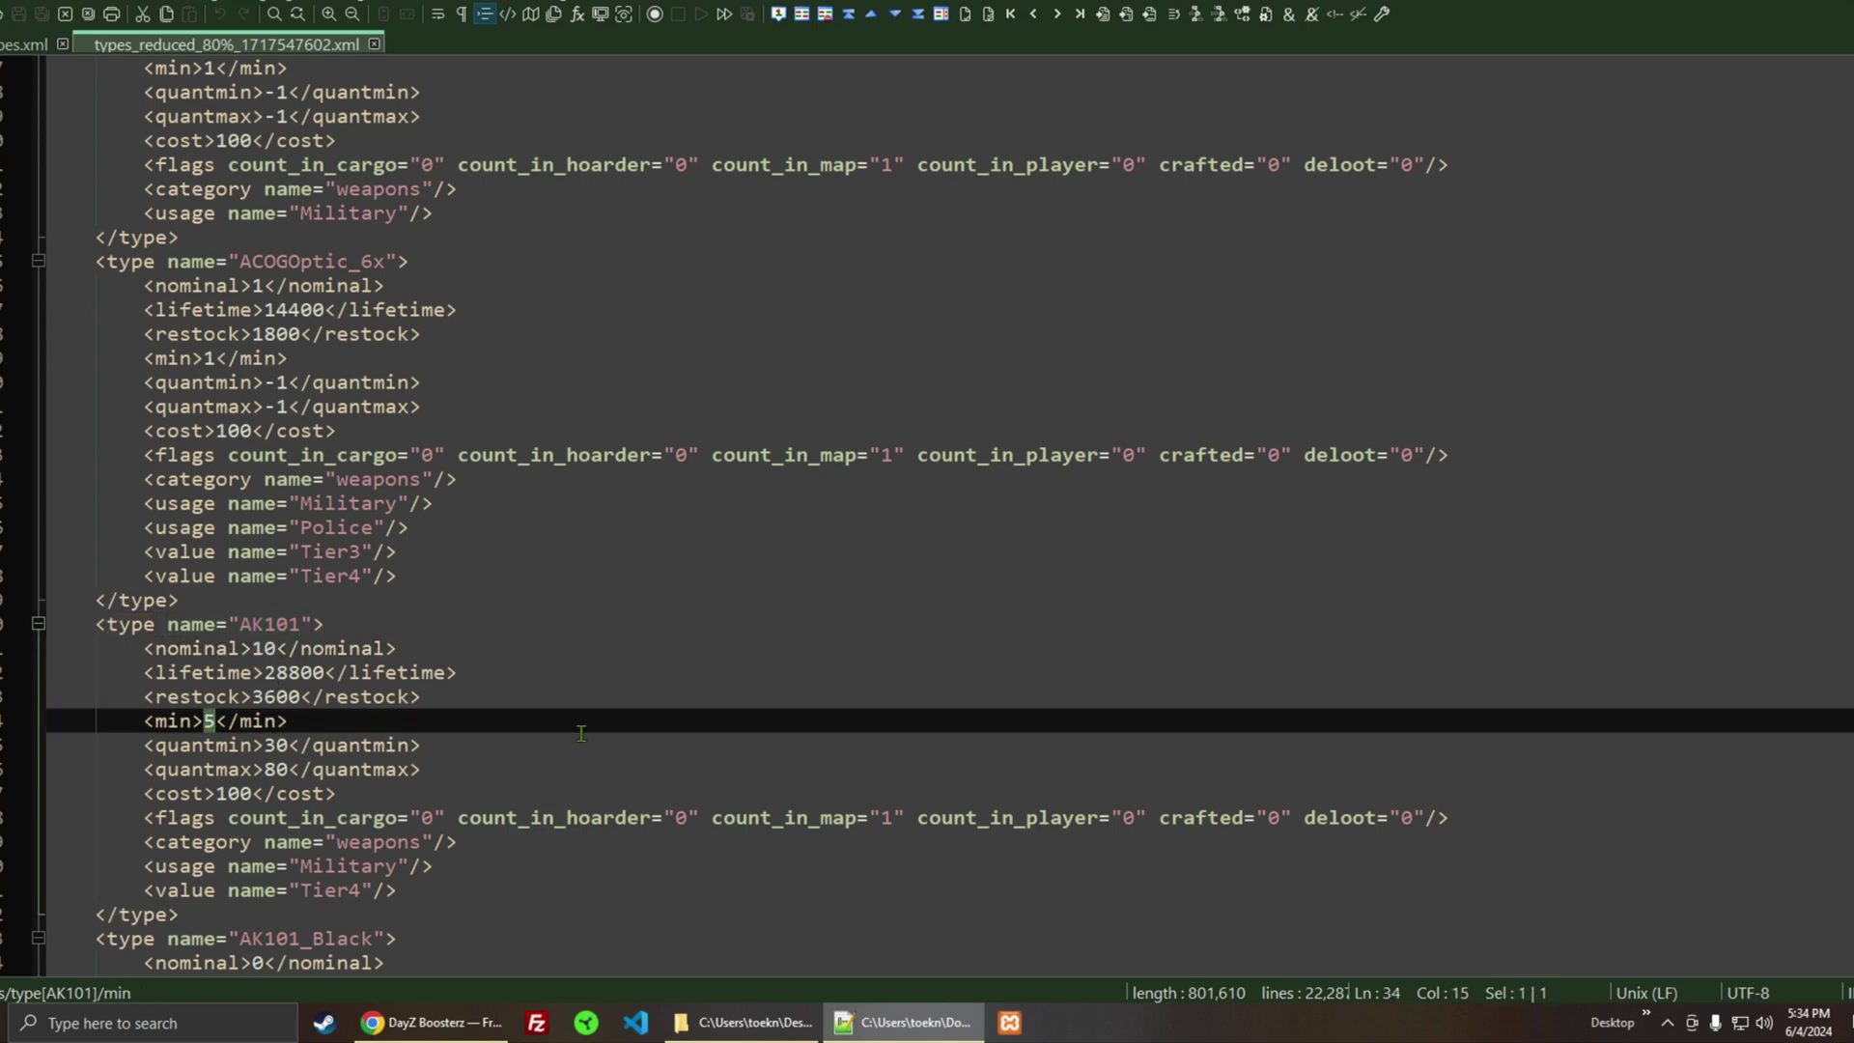
{"action": "left_click", "coordinate": [481, 718]}
- Start Save As and browse to Desktop\1.25\DZB types\Reduced\Chernarus
{"action": "scroll", "coordinate": [715, 532], "scroll_direction": "up", "scroll_amount": 2}
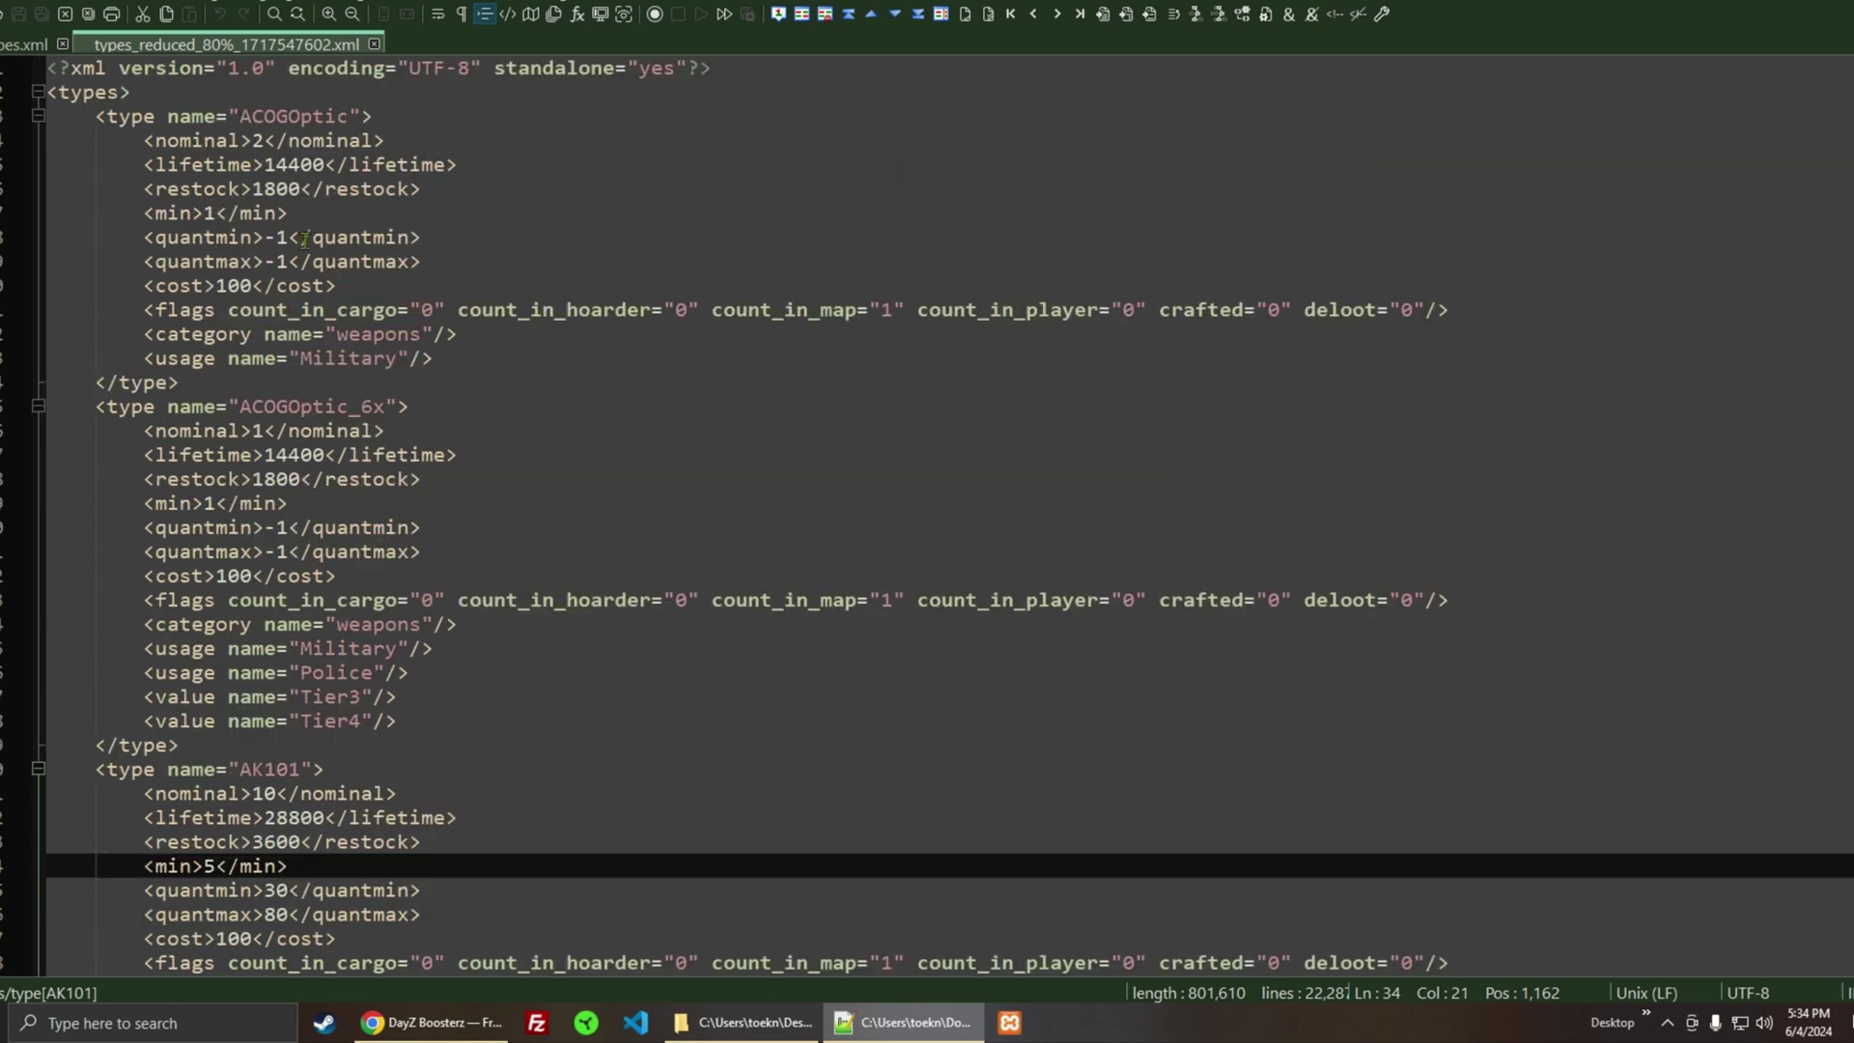
{"action": "left_click", "coordinate": [15, 3]}
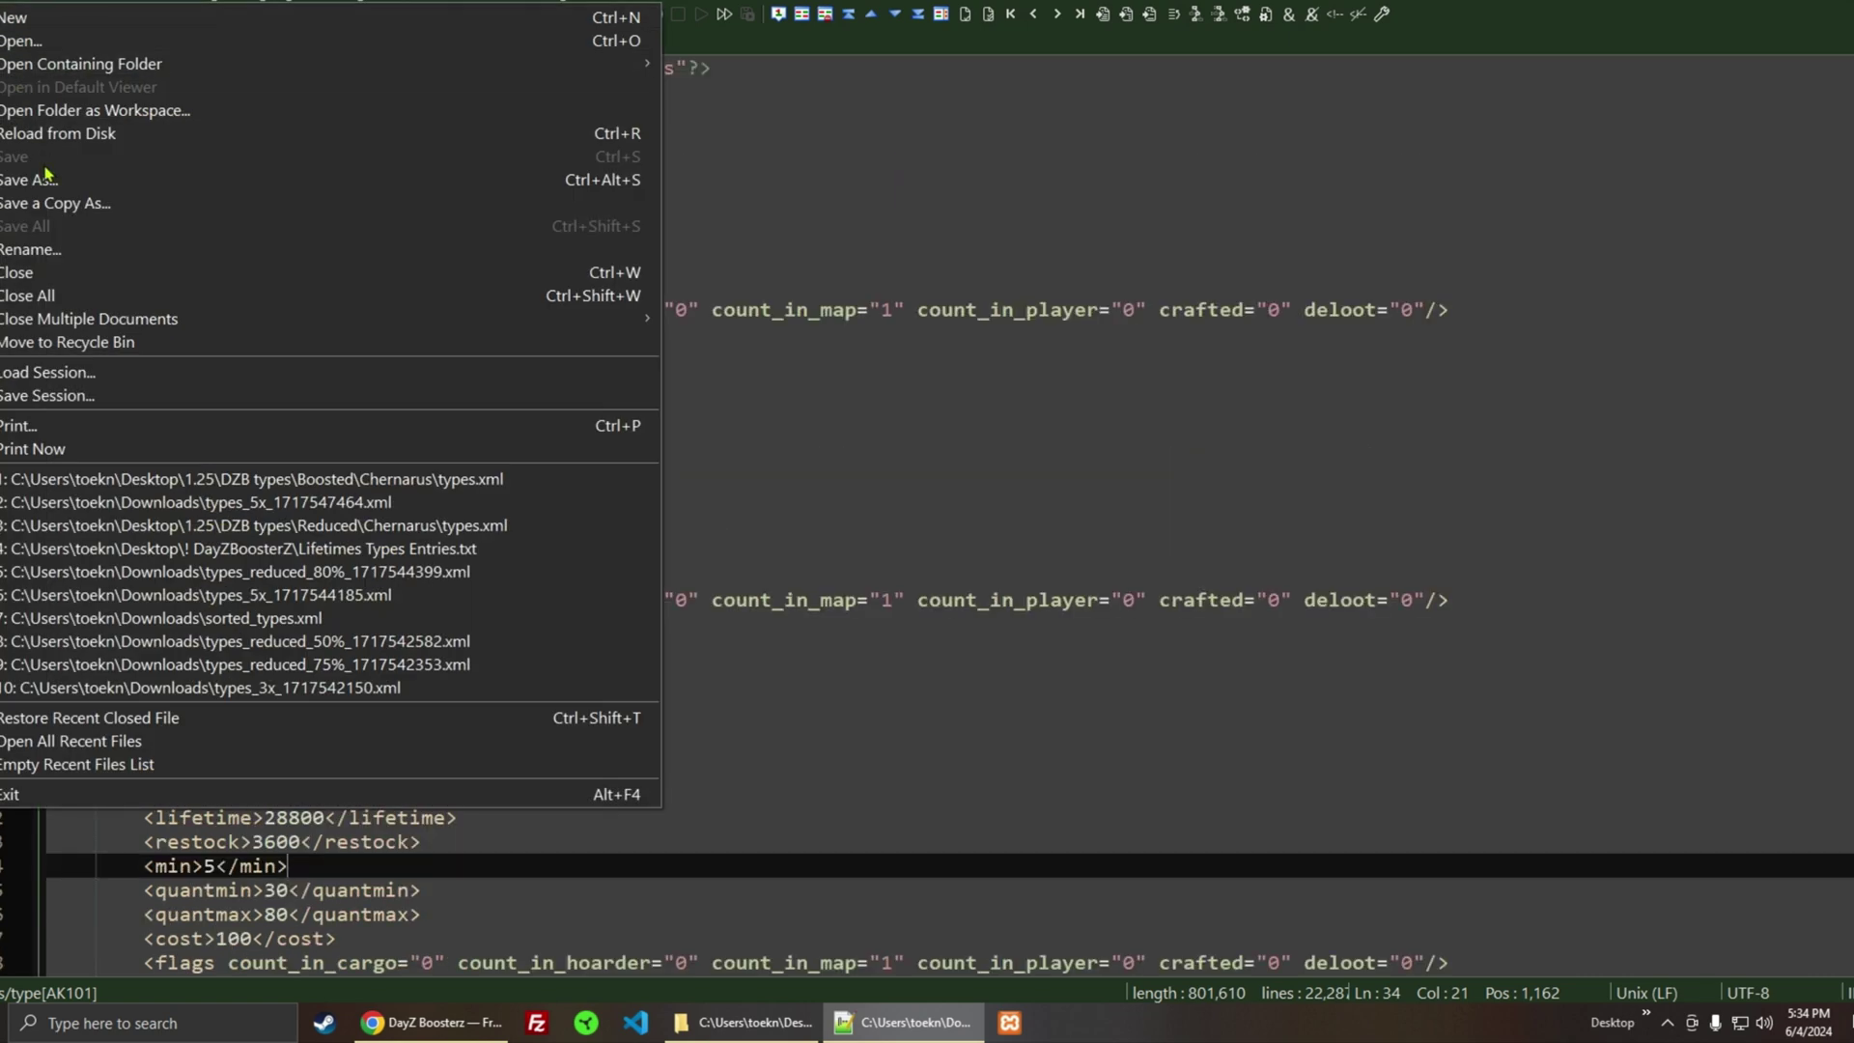
{"action": "left_click", "coordinate": [43, 183]}
{"action": "left_click", "coordinate": [680, 423]}
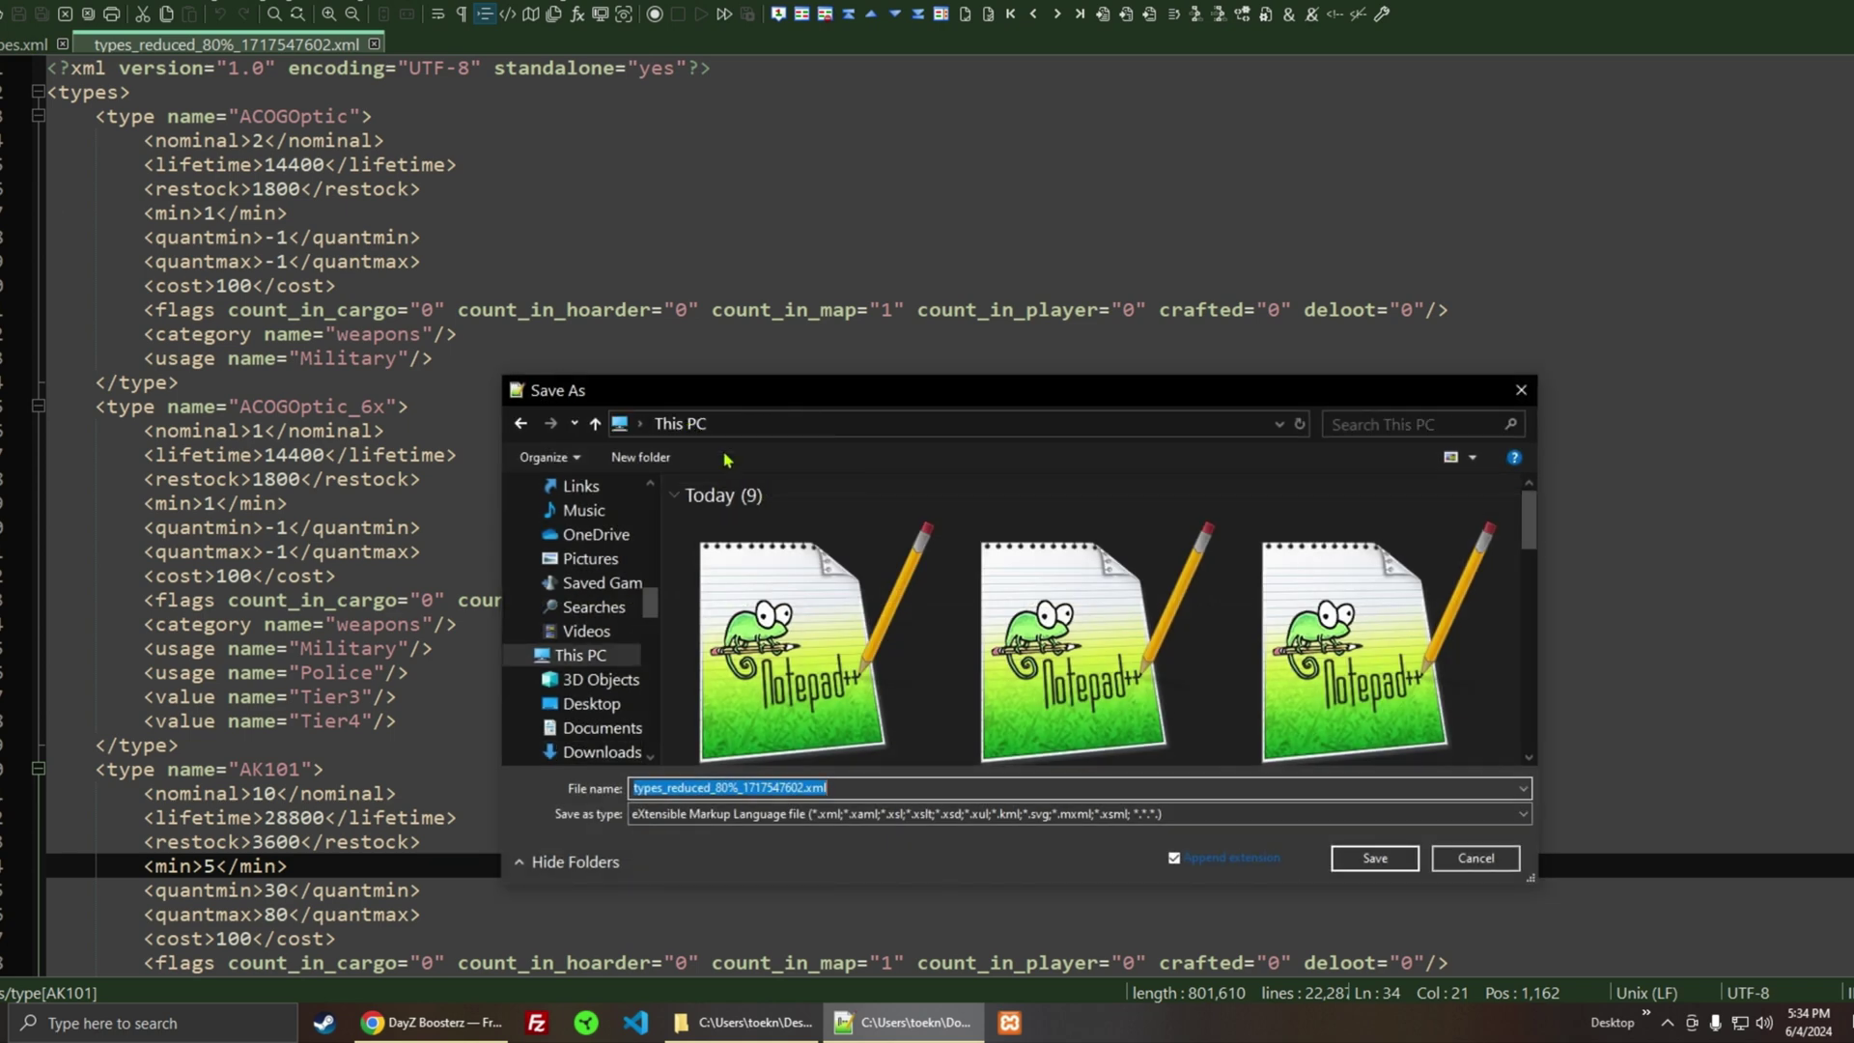
{"action": "double_click", "coordinate": [995, 546]}
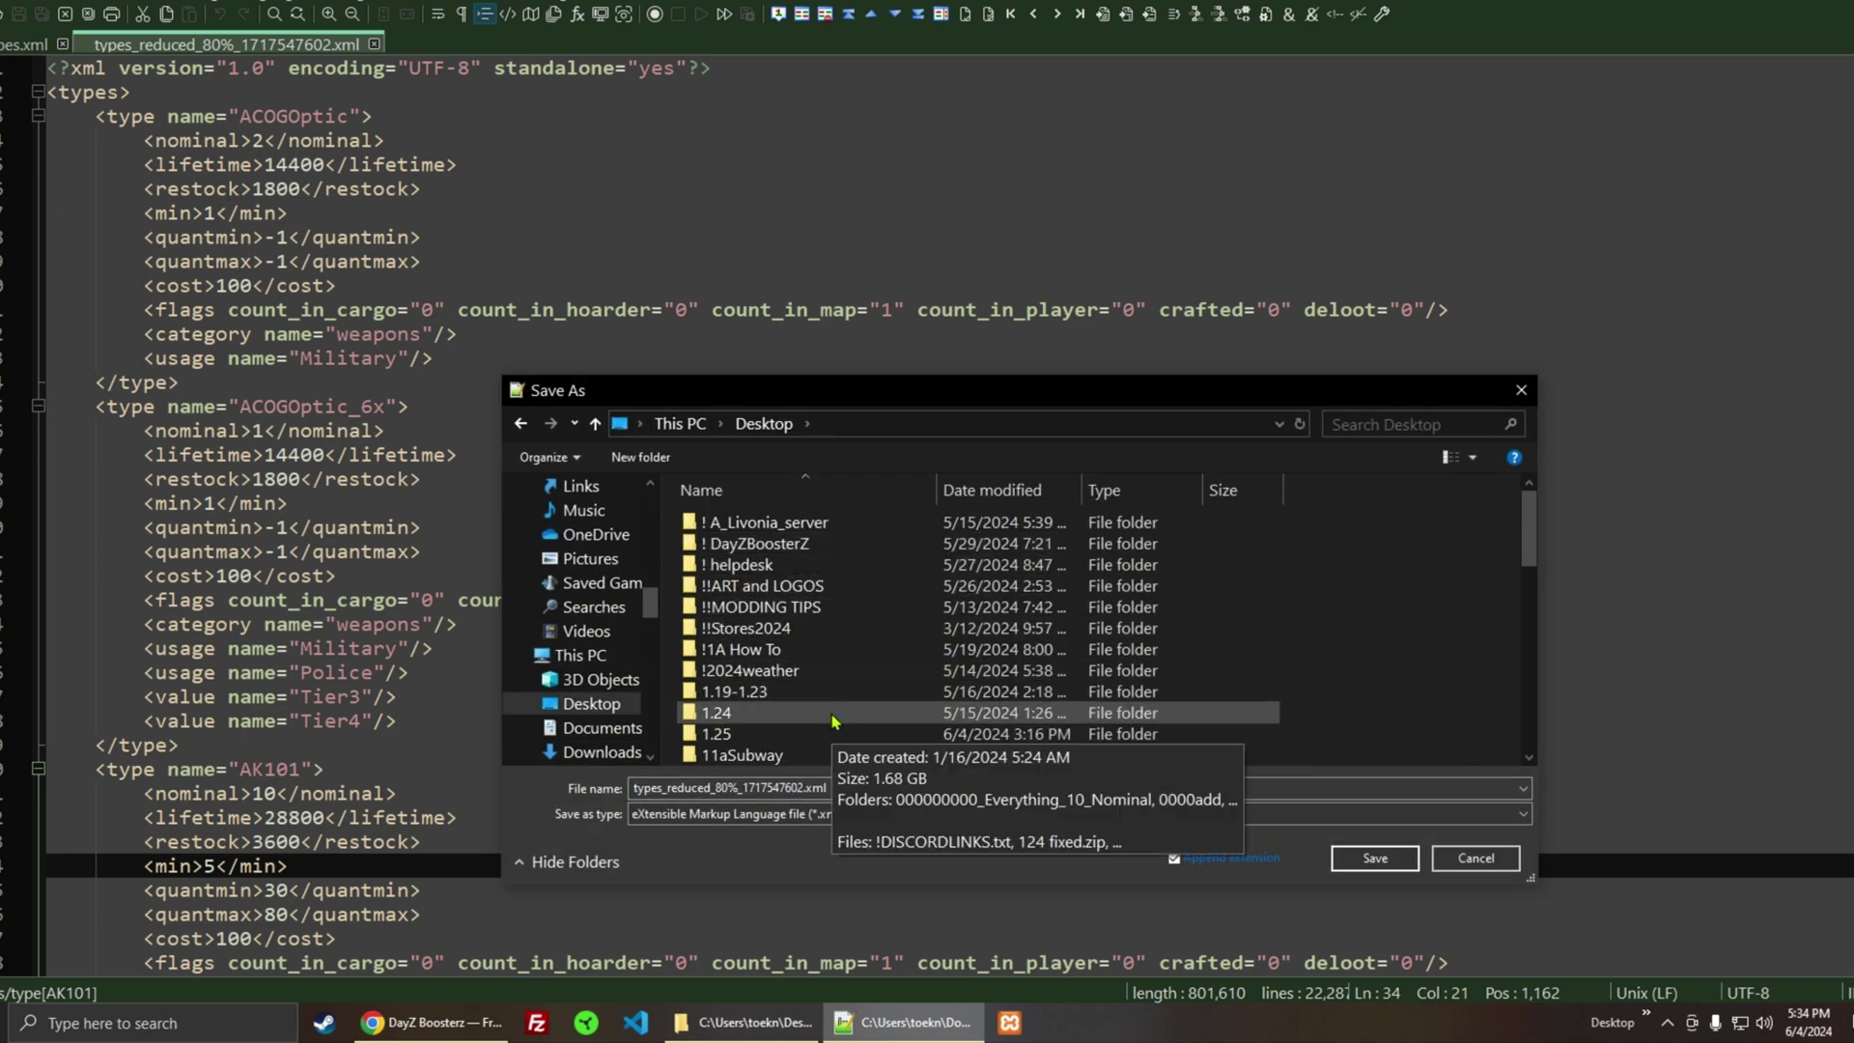
{"action": "double_click", "coordinate": [802, 734]}
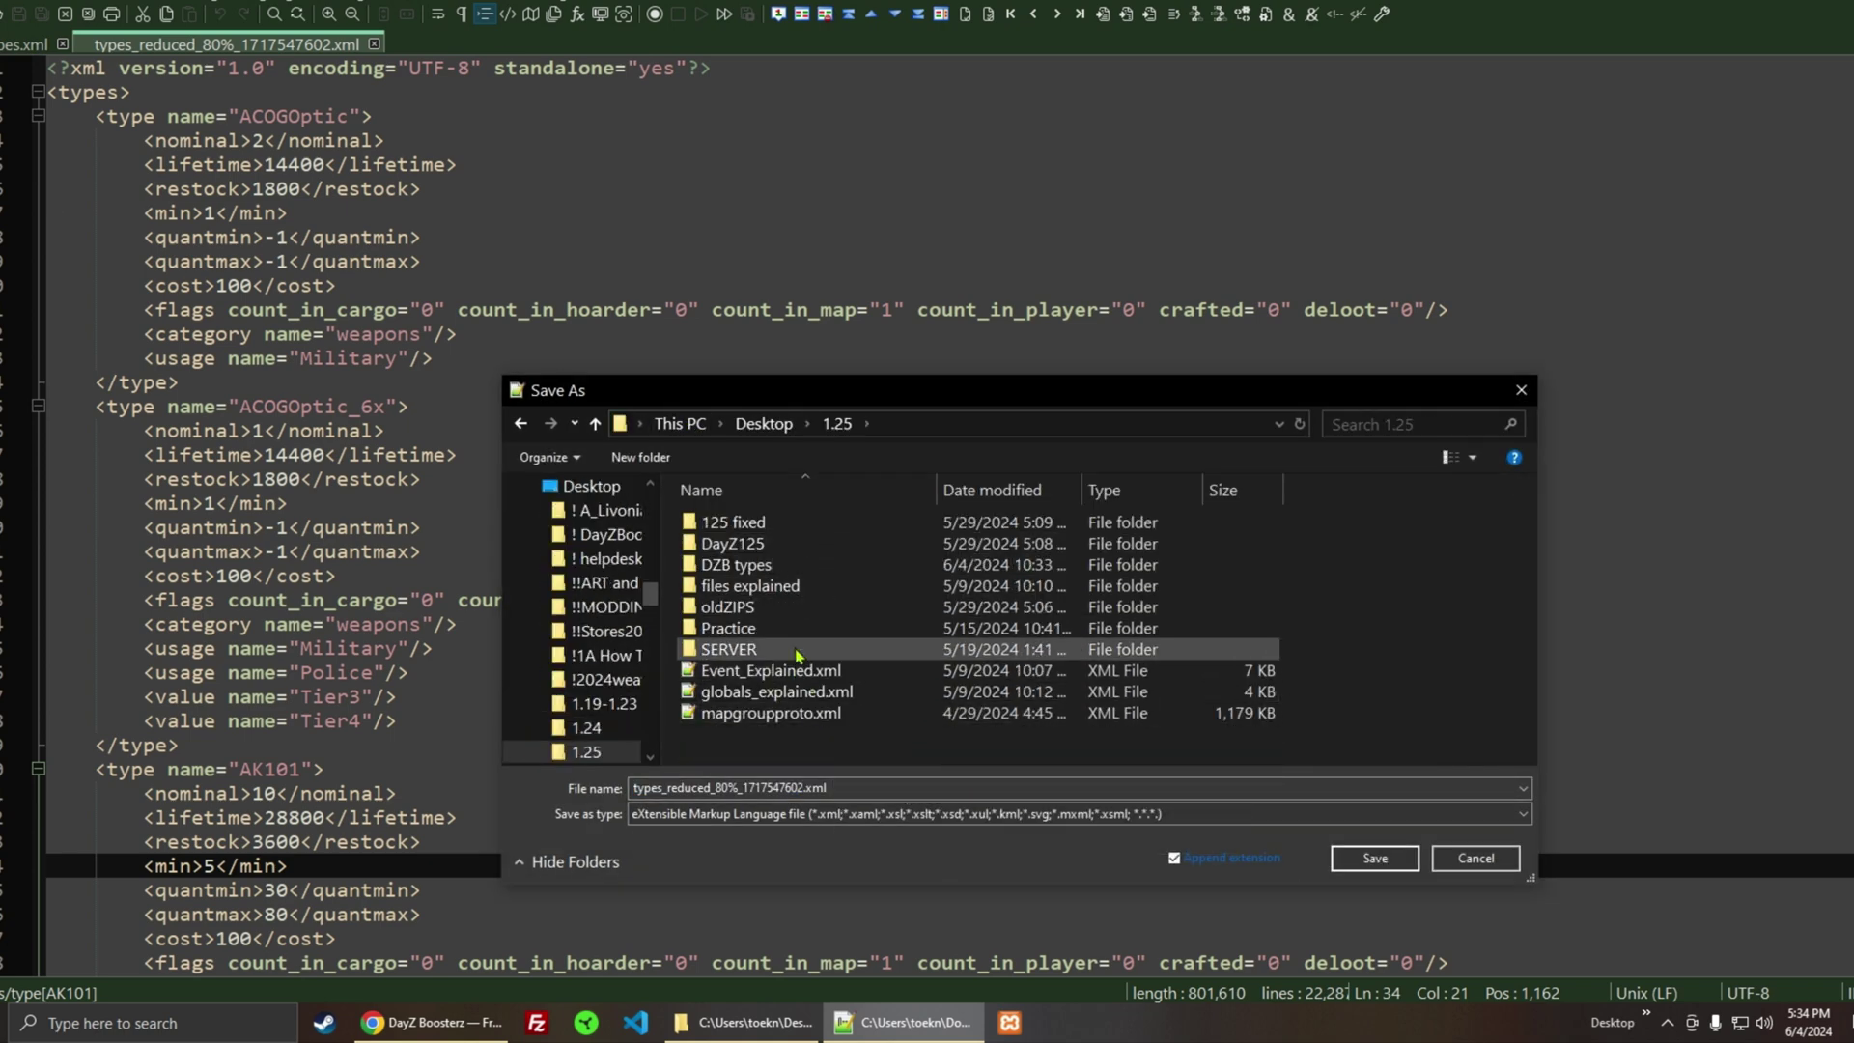
{"action": "double_click", "coordinate": [778, 565]}
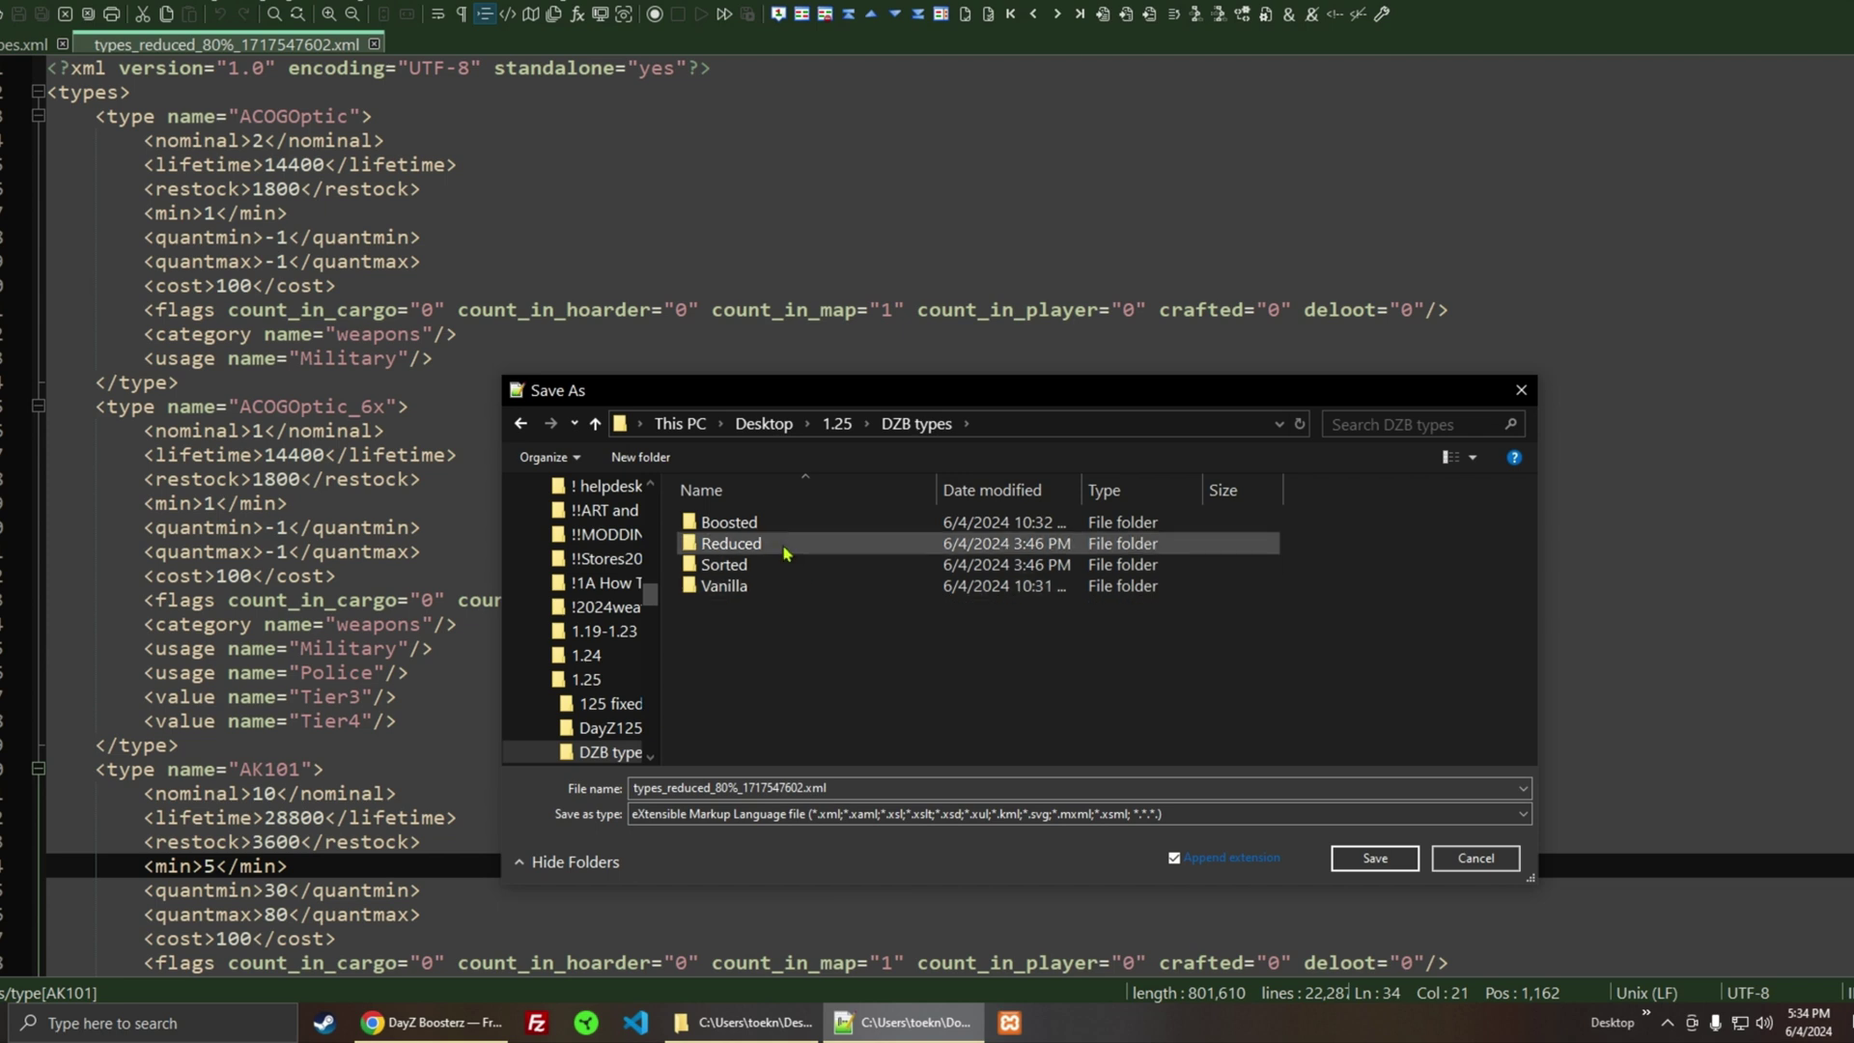
{"action": "double_click", "coordinate": [784, 546]}
{"action": "double_click", "coordinate": [763, 524]}
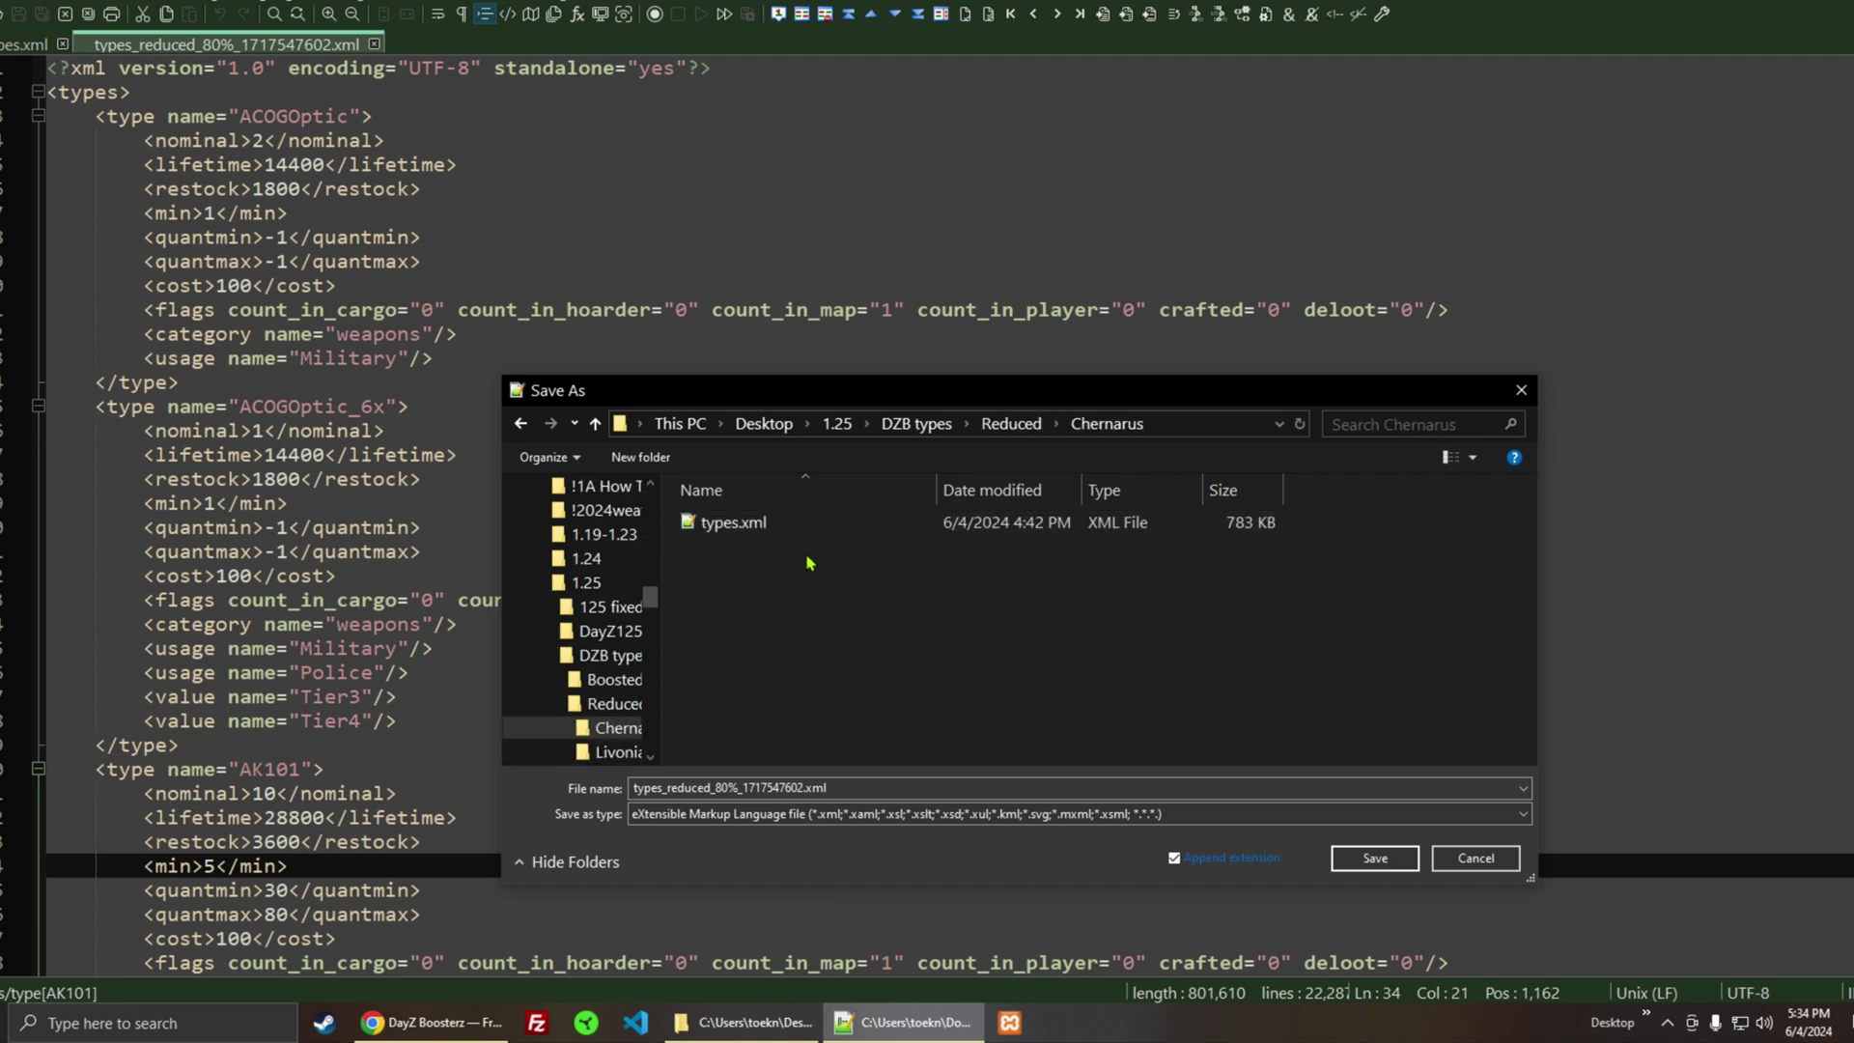
- Overwrite the existing types.xml there with the reduced file, then close its tab
{"action": "left_click", "coordinate": [760, 527]}
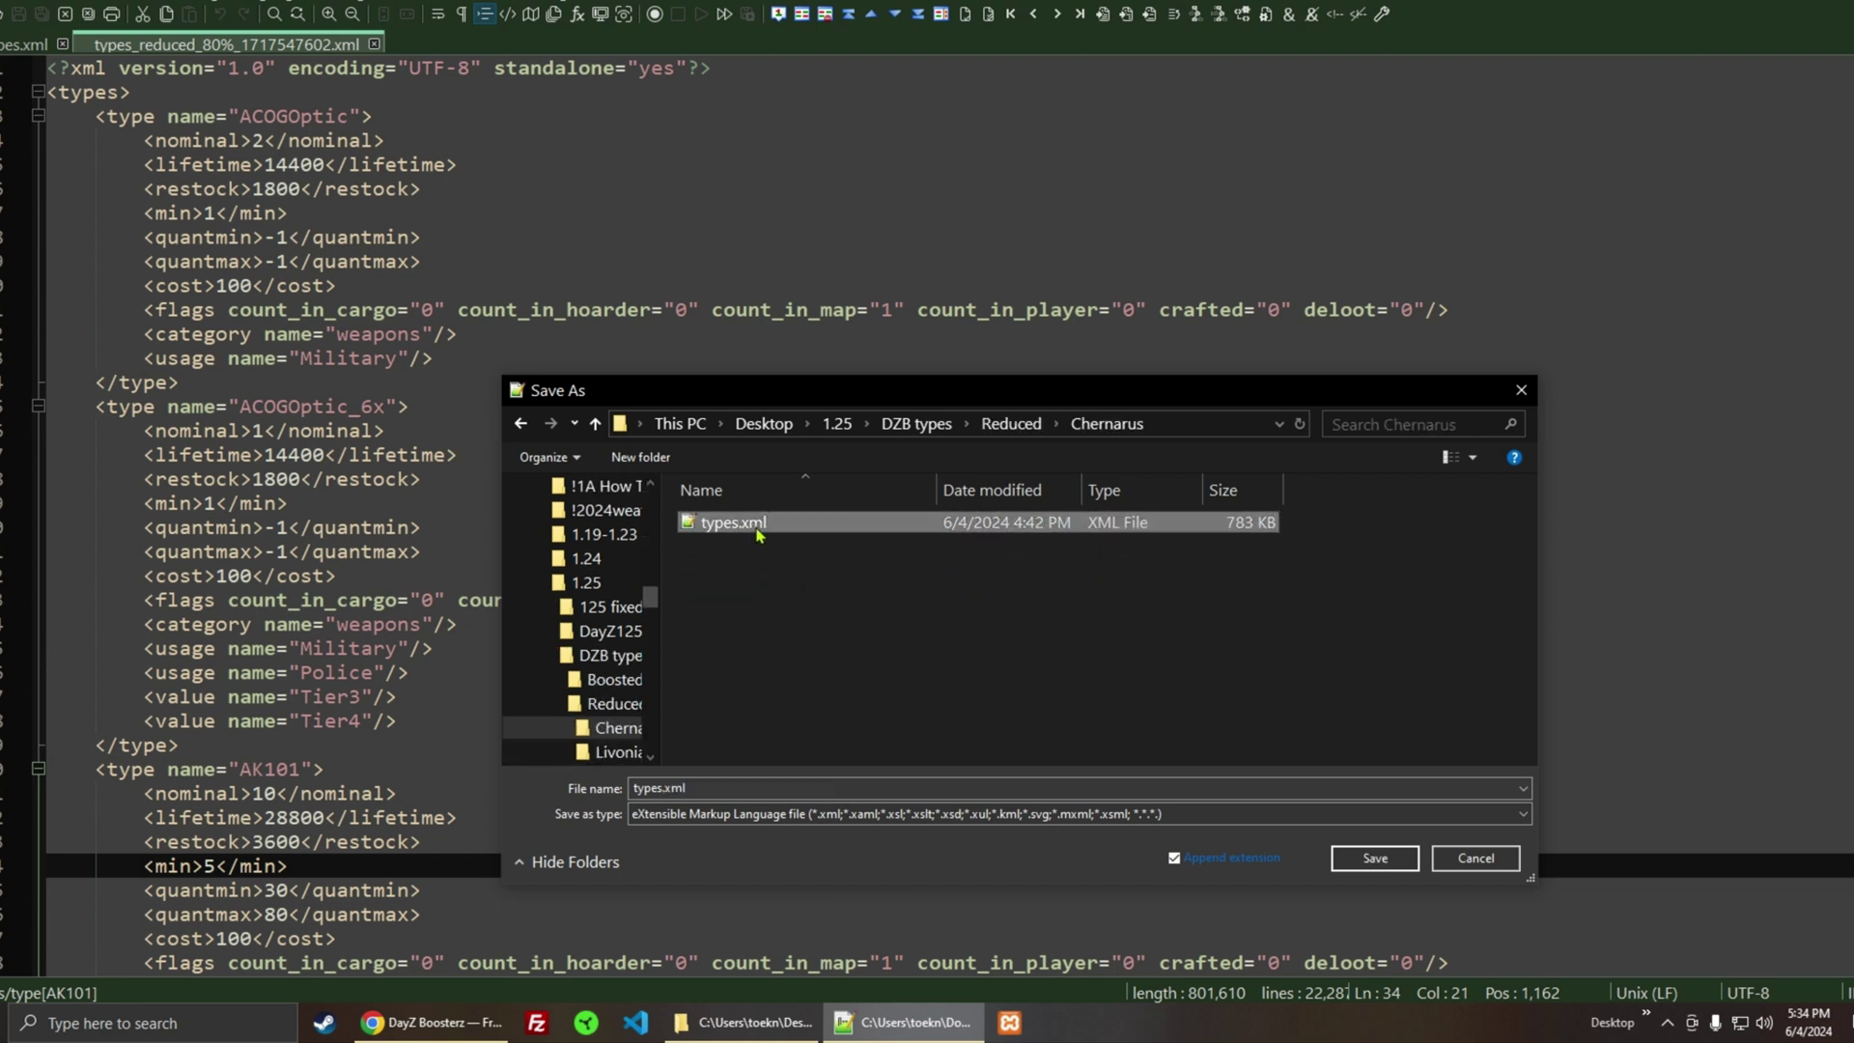
{"action": "left_click", "coordinate": [1348, 872]}
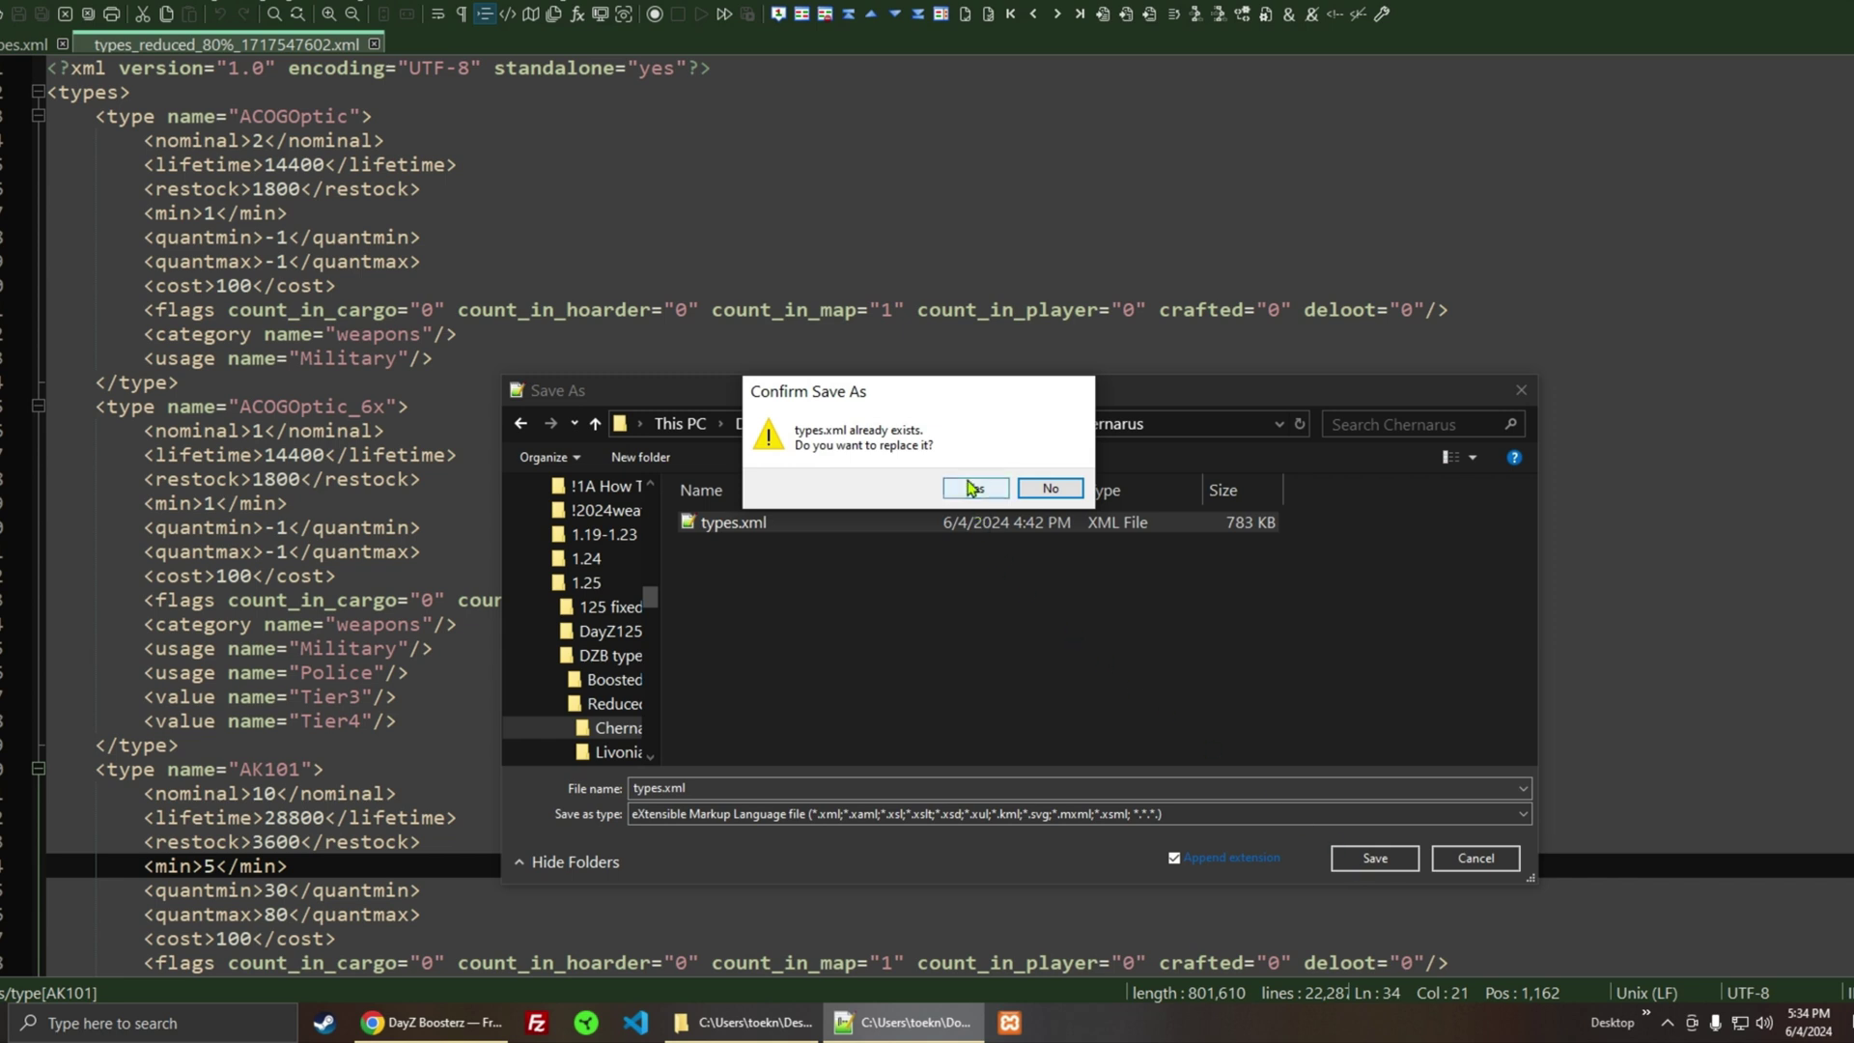
{"action": "left_click", "coordinate": [971, 487]}
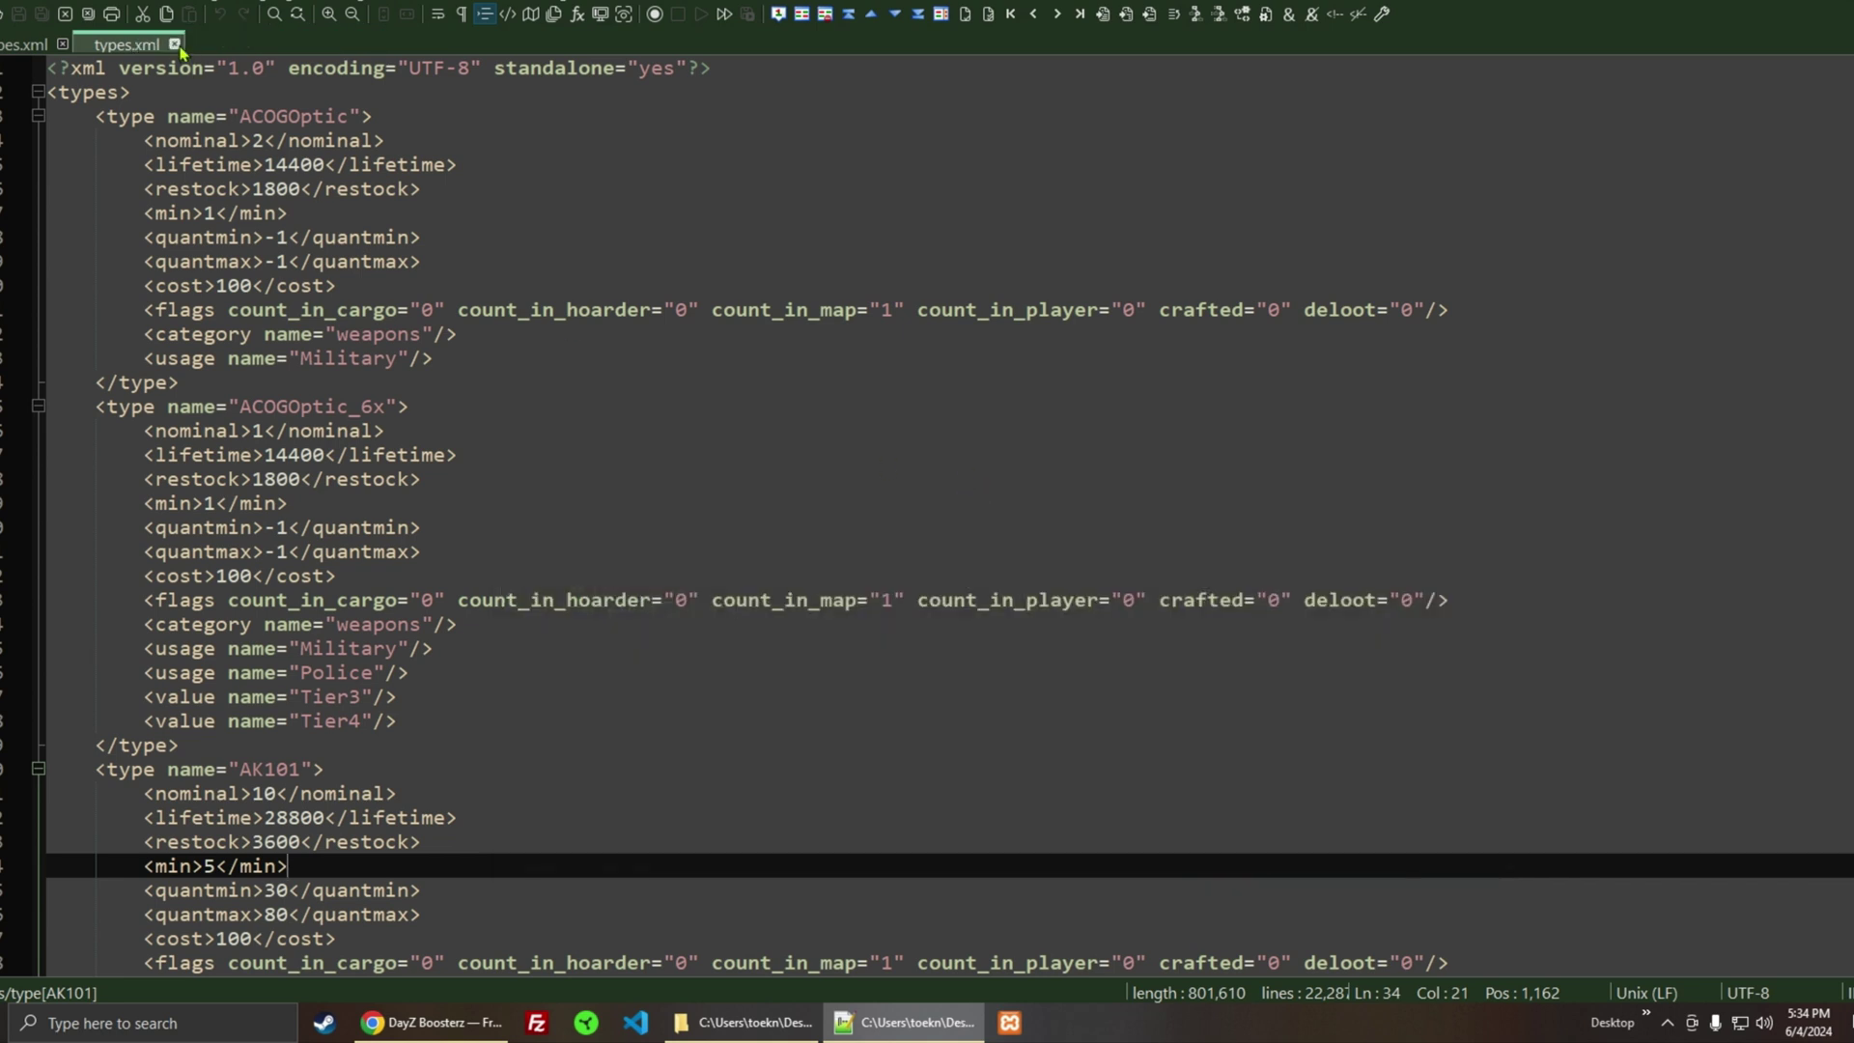
{"action": "left_click", "coordinate": [173, 45]}
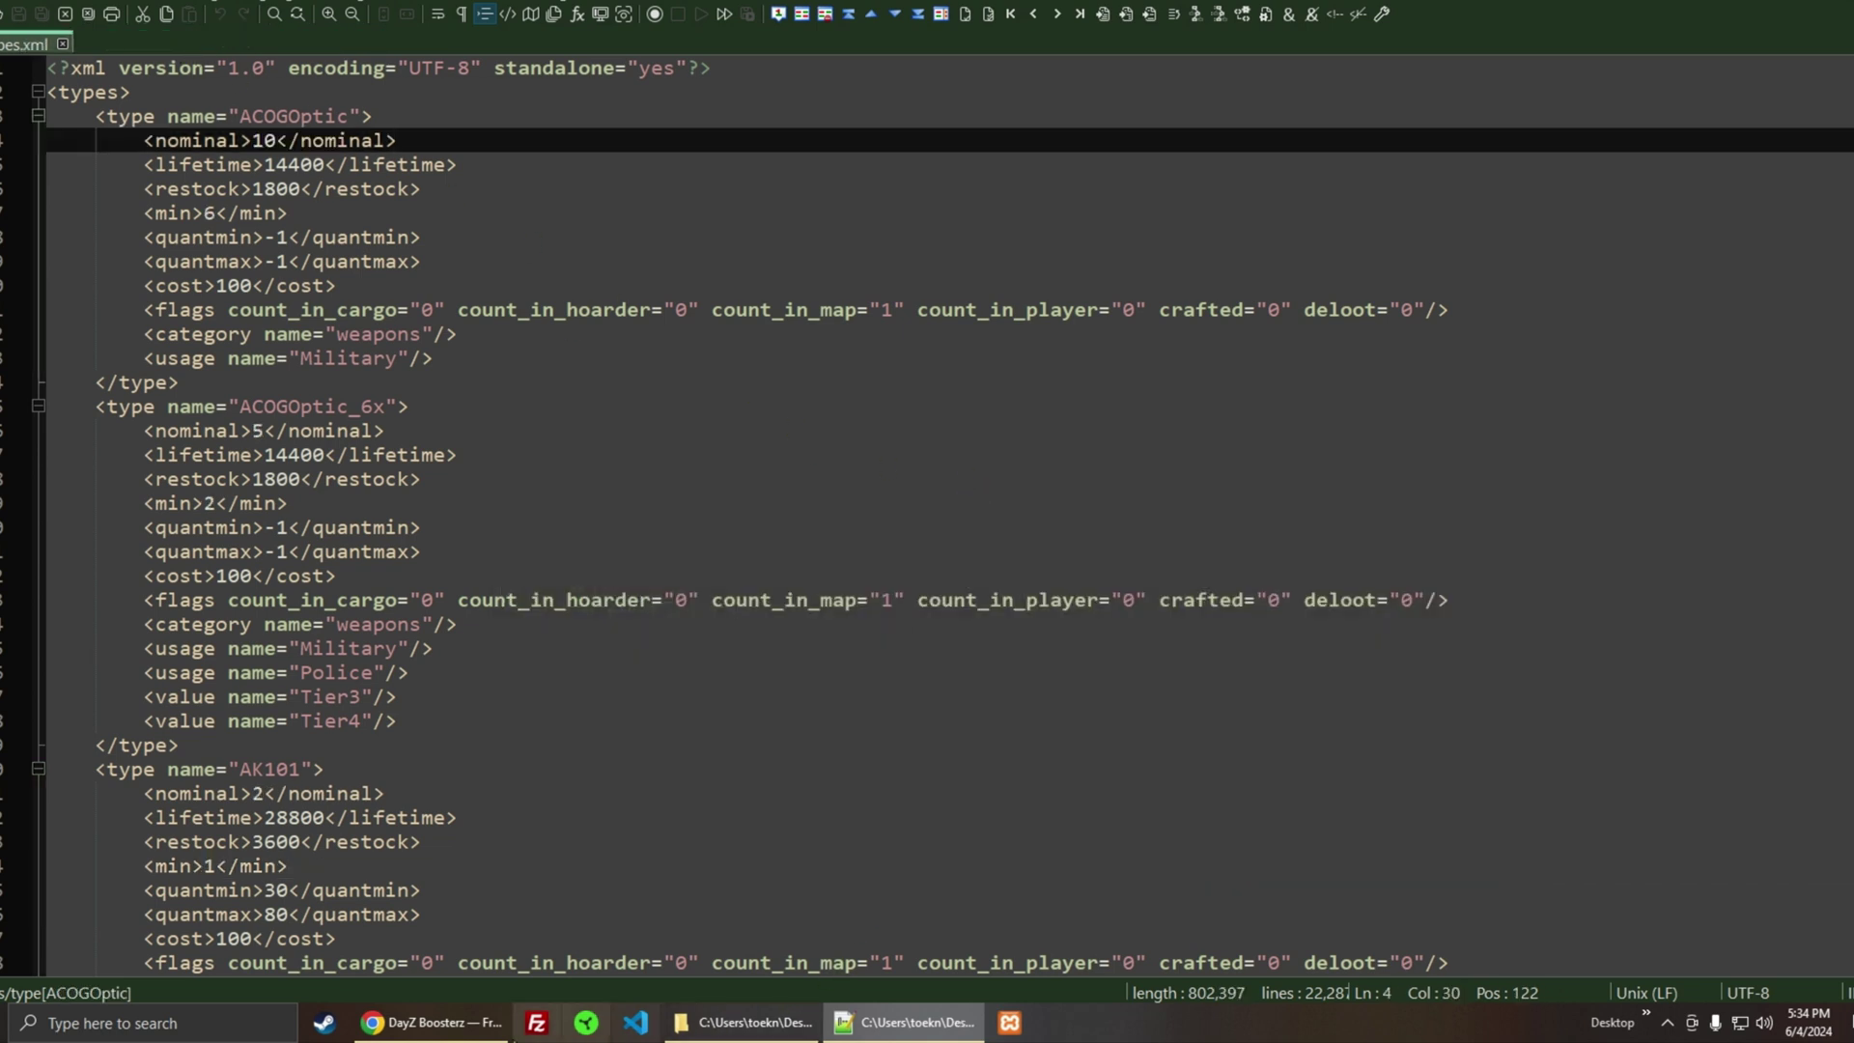
- Back in DayZ BoosterZ, go through Types Organiser and Tier Boosting to the Lifetime Reducer page
{"action": "left_click", "coordinate": [430, 1022]}
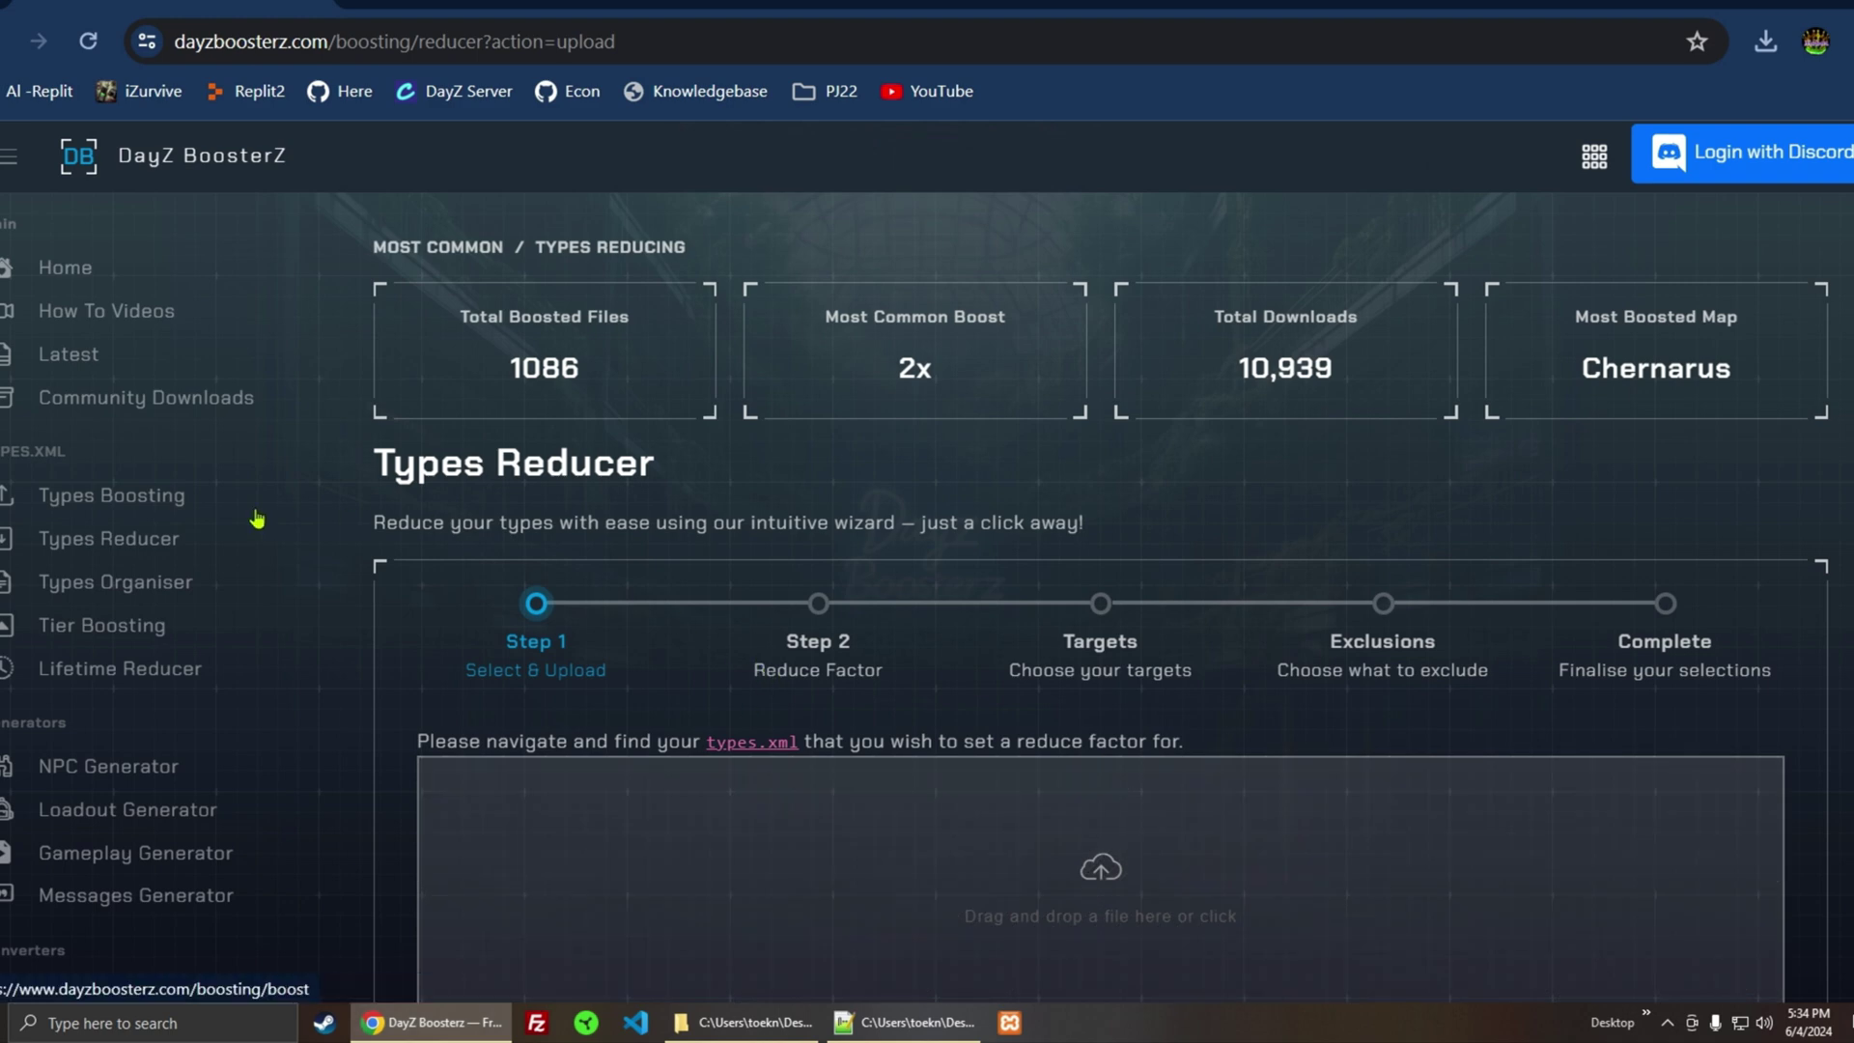
{"action": "left_click", "coordinate": [145, 586]}
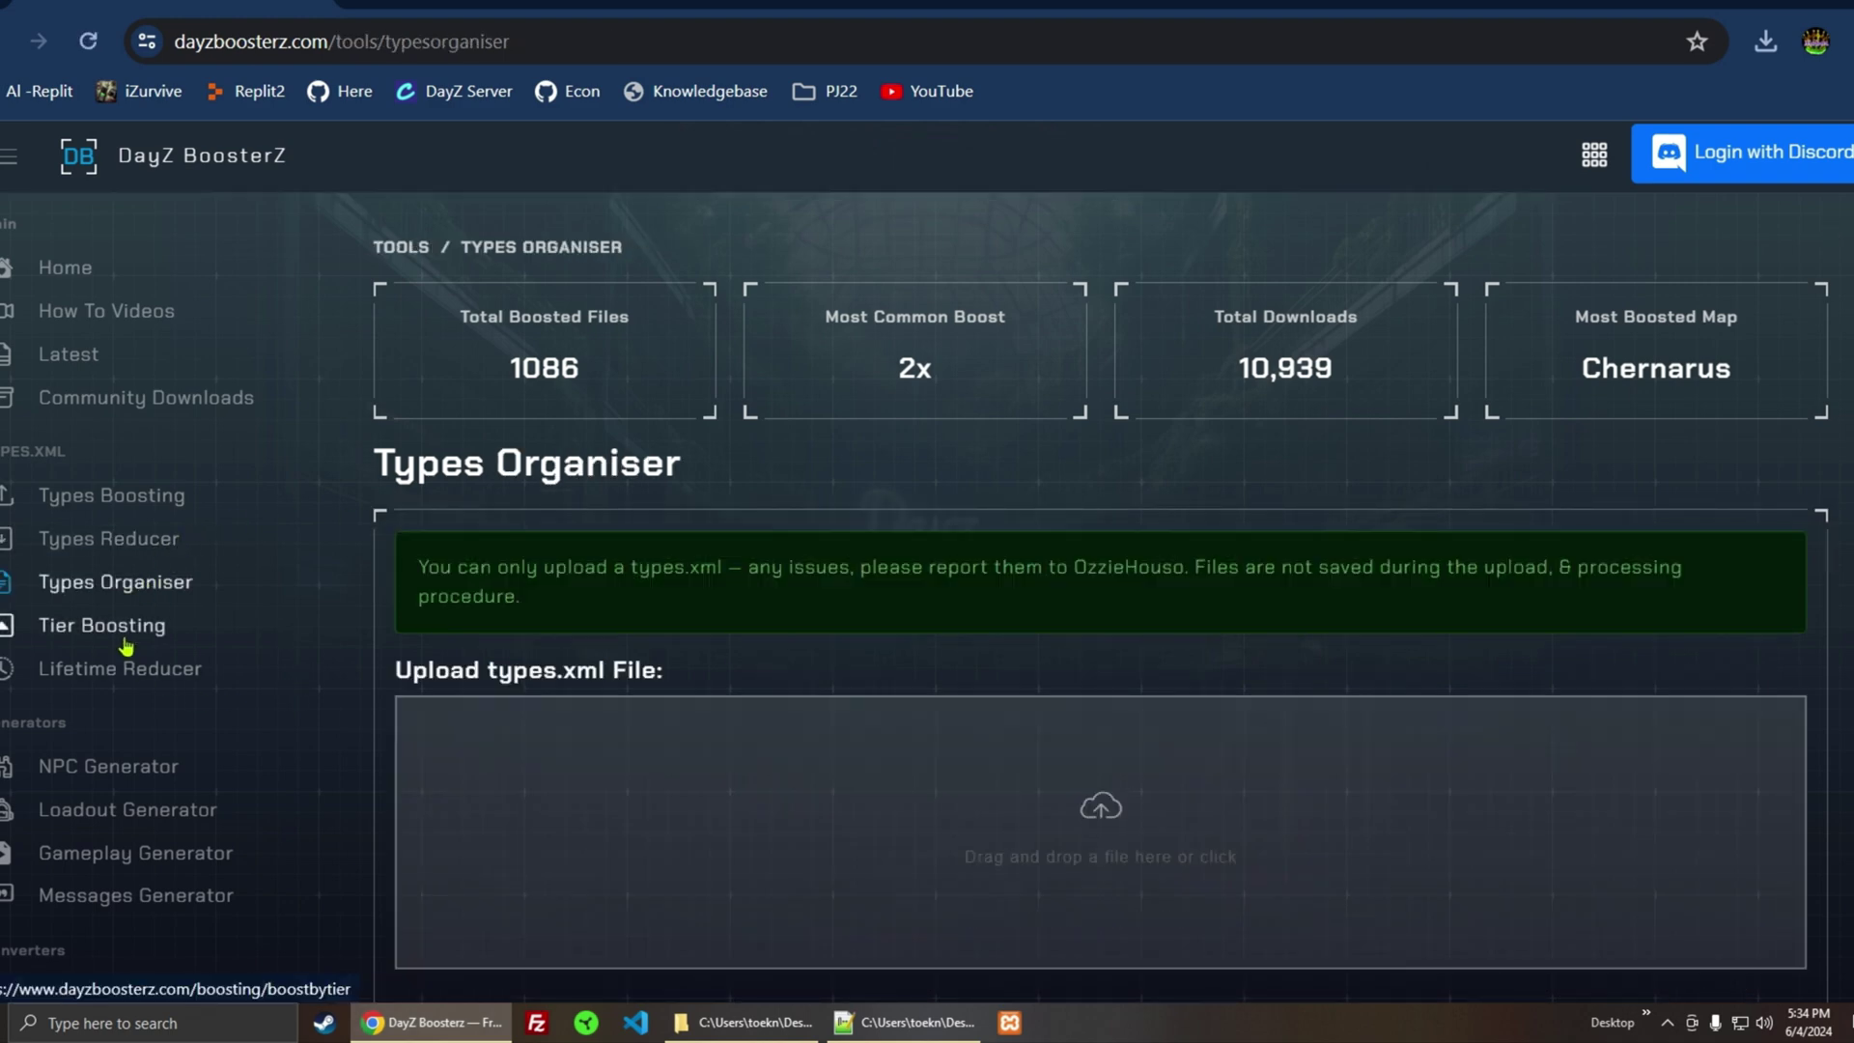
{"action": "left_click", "coordinate": [118, 628]}
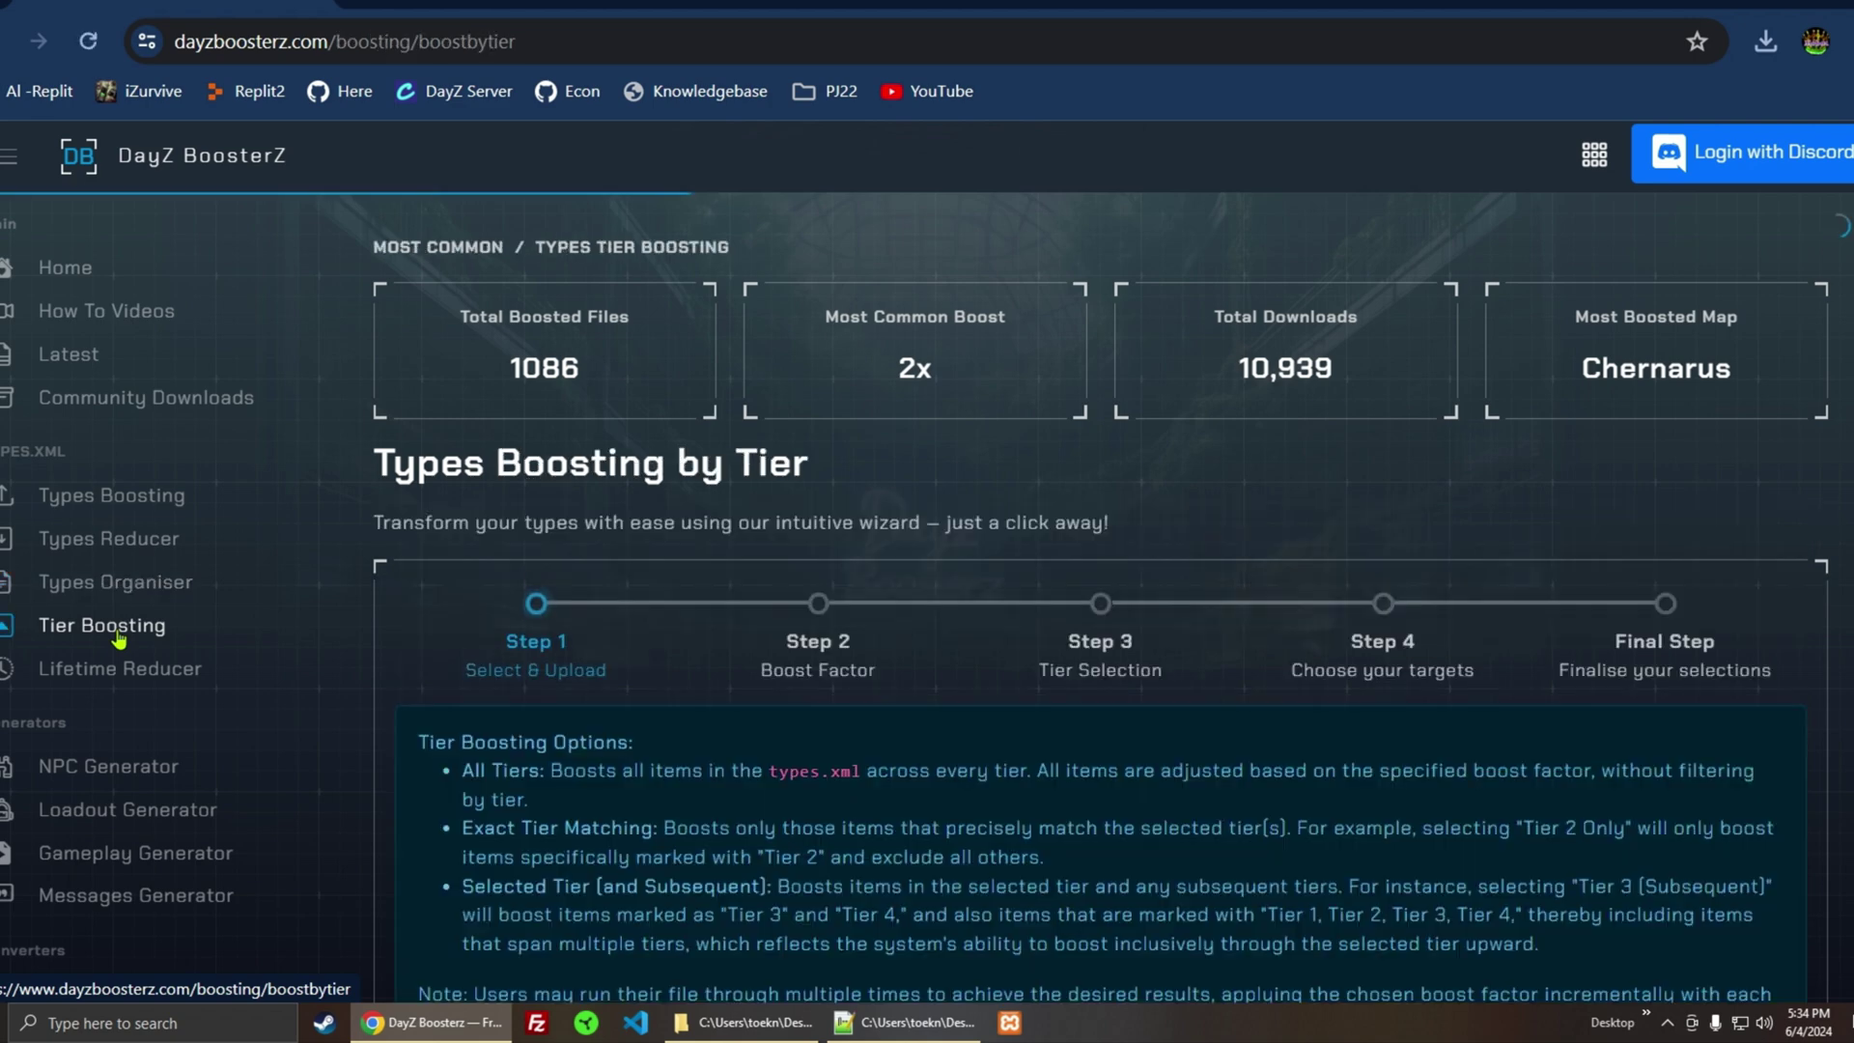
{"action": "scroll", "coordinate": [871, 852], "scroll_direction": "down", "scroll_amount": 3}
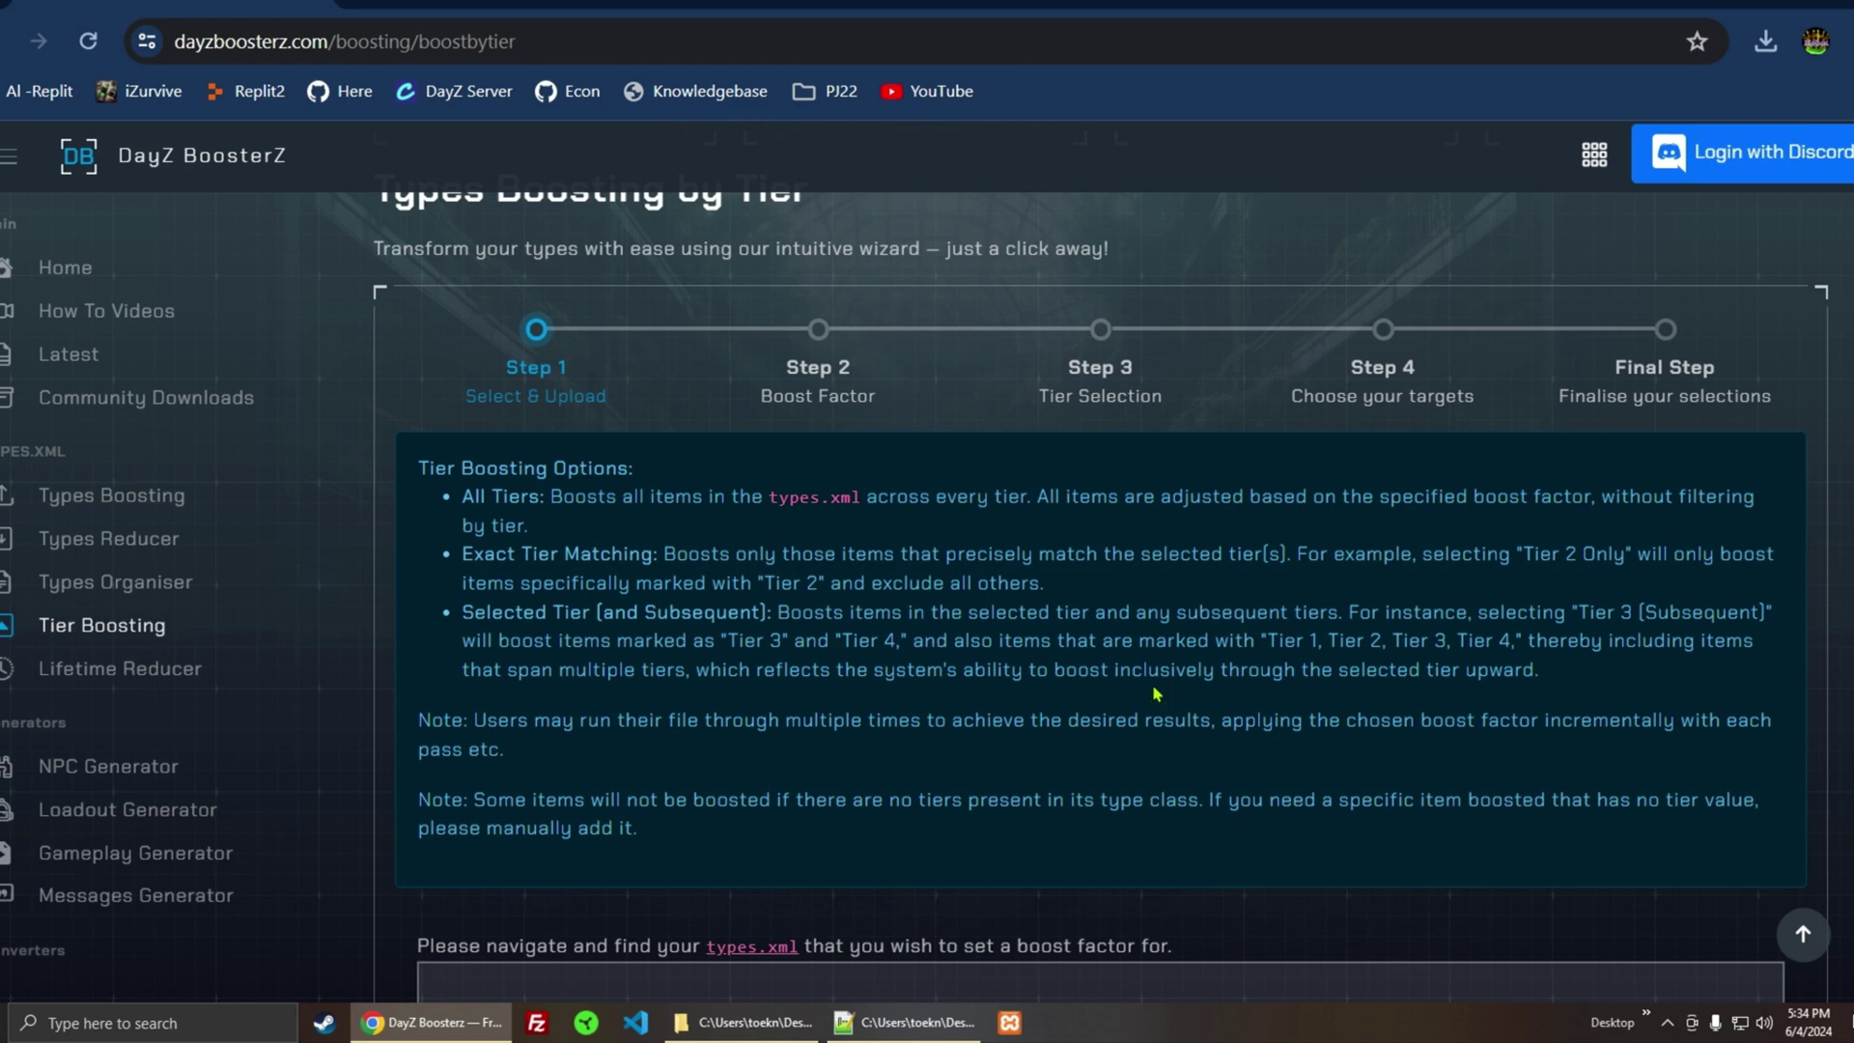
{"action": "scroll", "coordinate": [1047, 676], "scroll_direction": "down", "scroll_amount": 3}
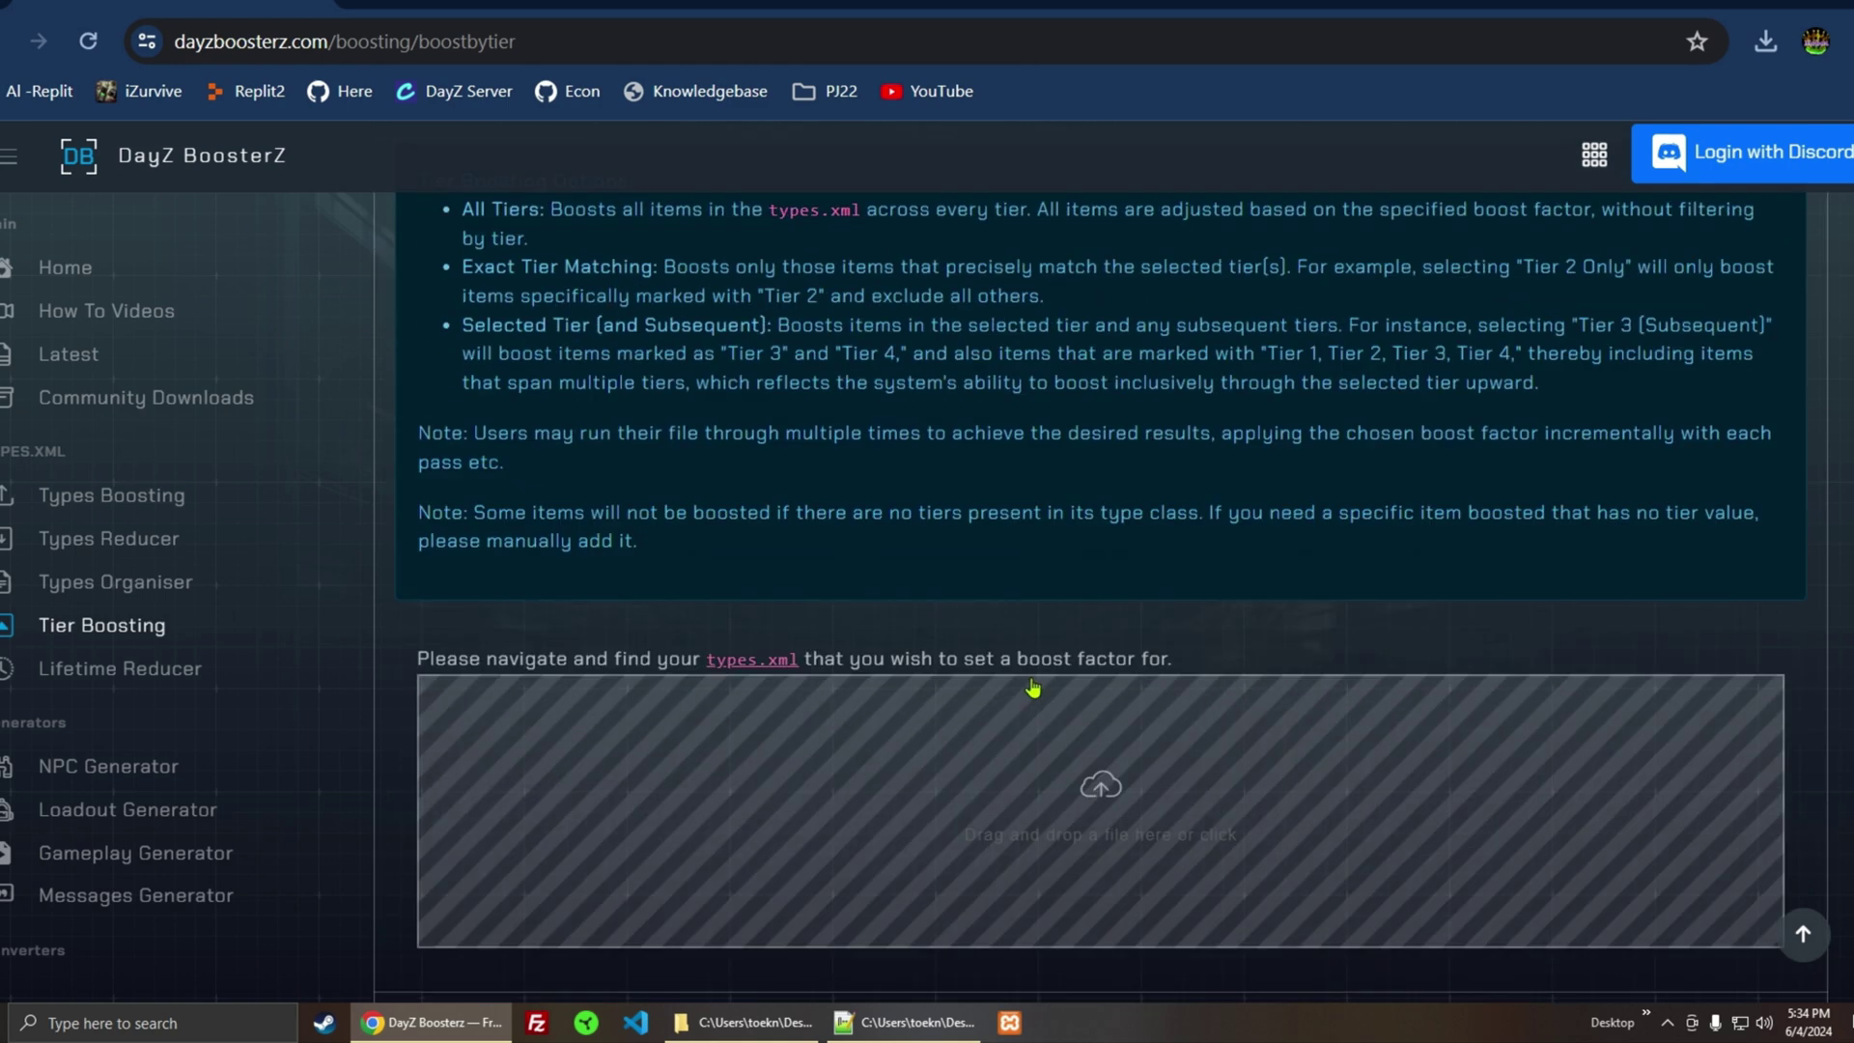
{"action": "scroll", "coordinate": [1034, 691], "scroll_direction": "up", "scroll_amount": 3}
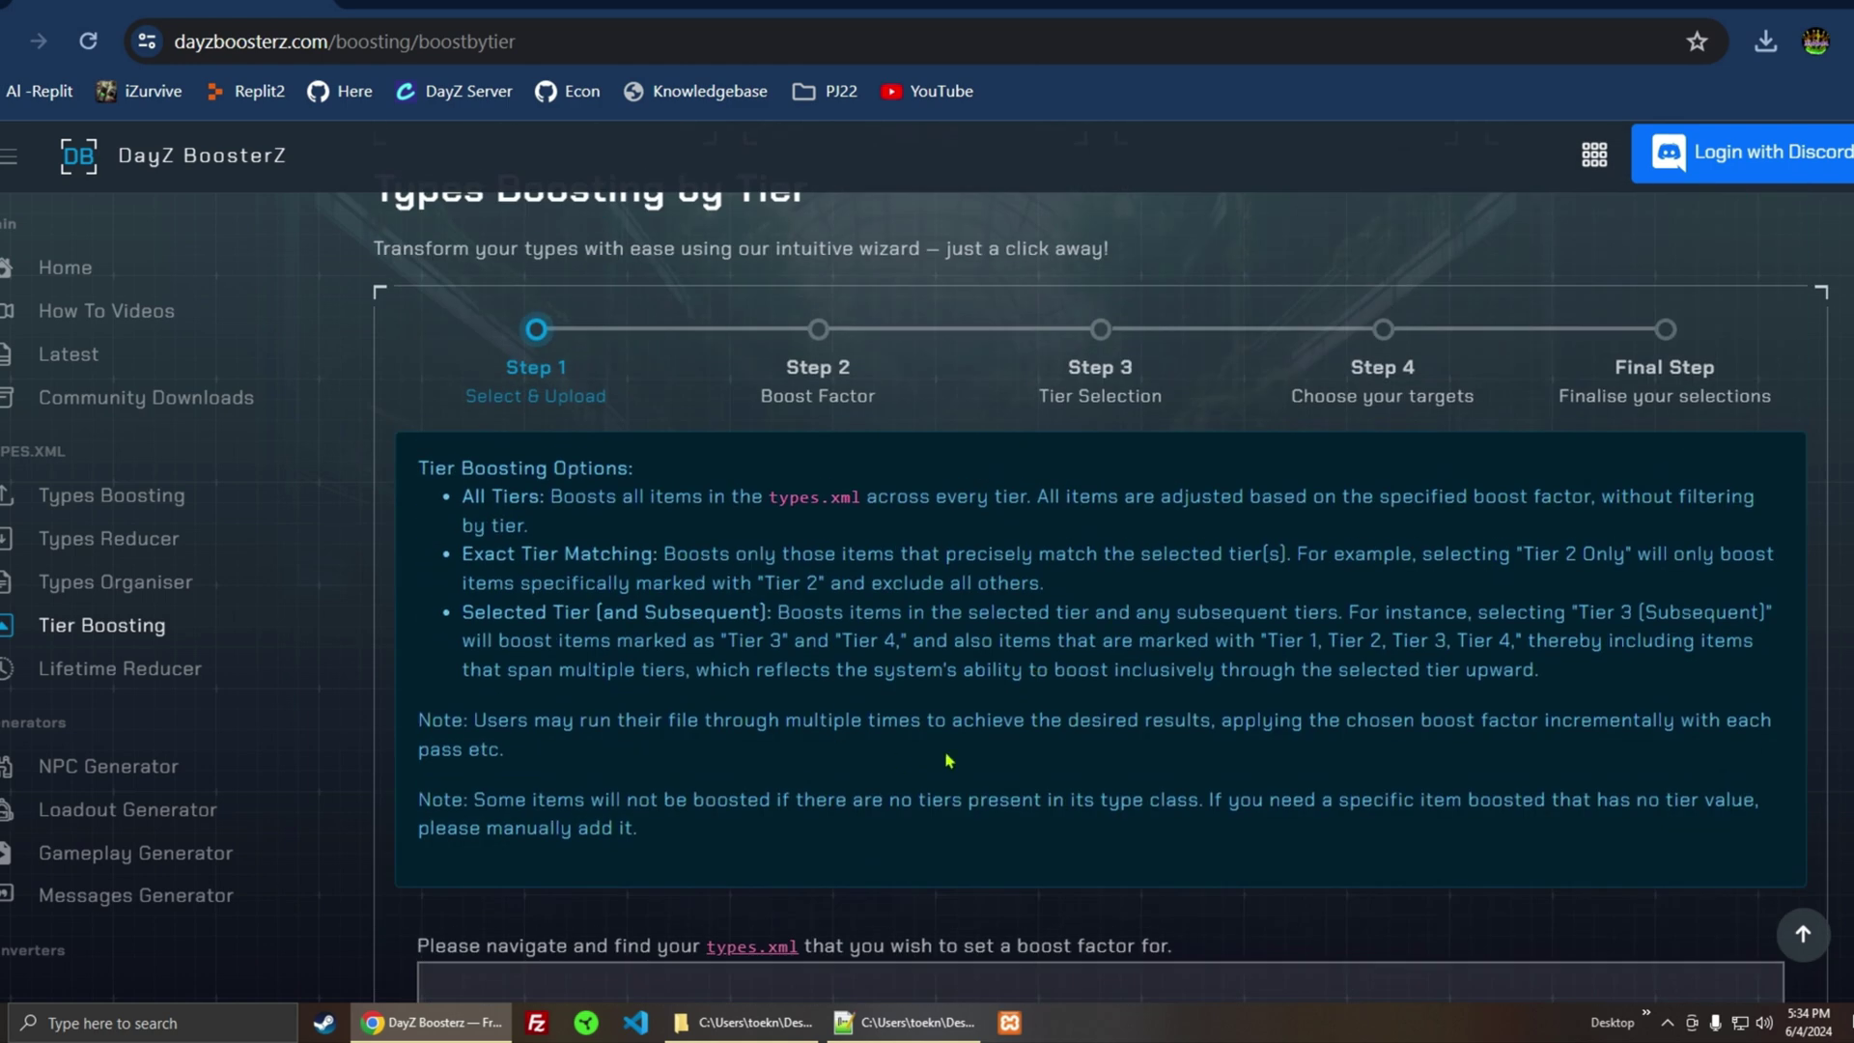
{"action": "left_click", "coordinate": [140, 678]}
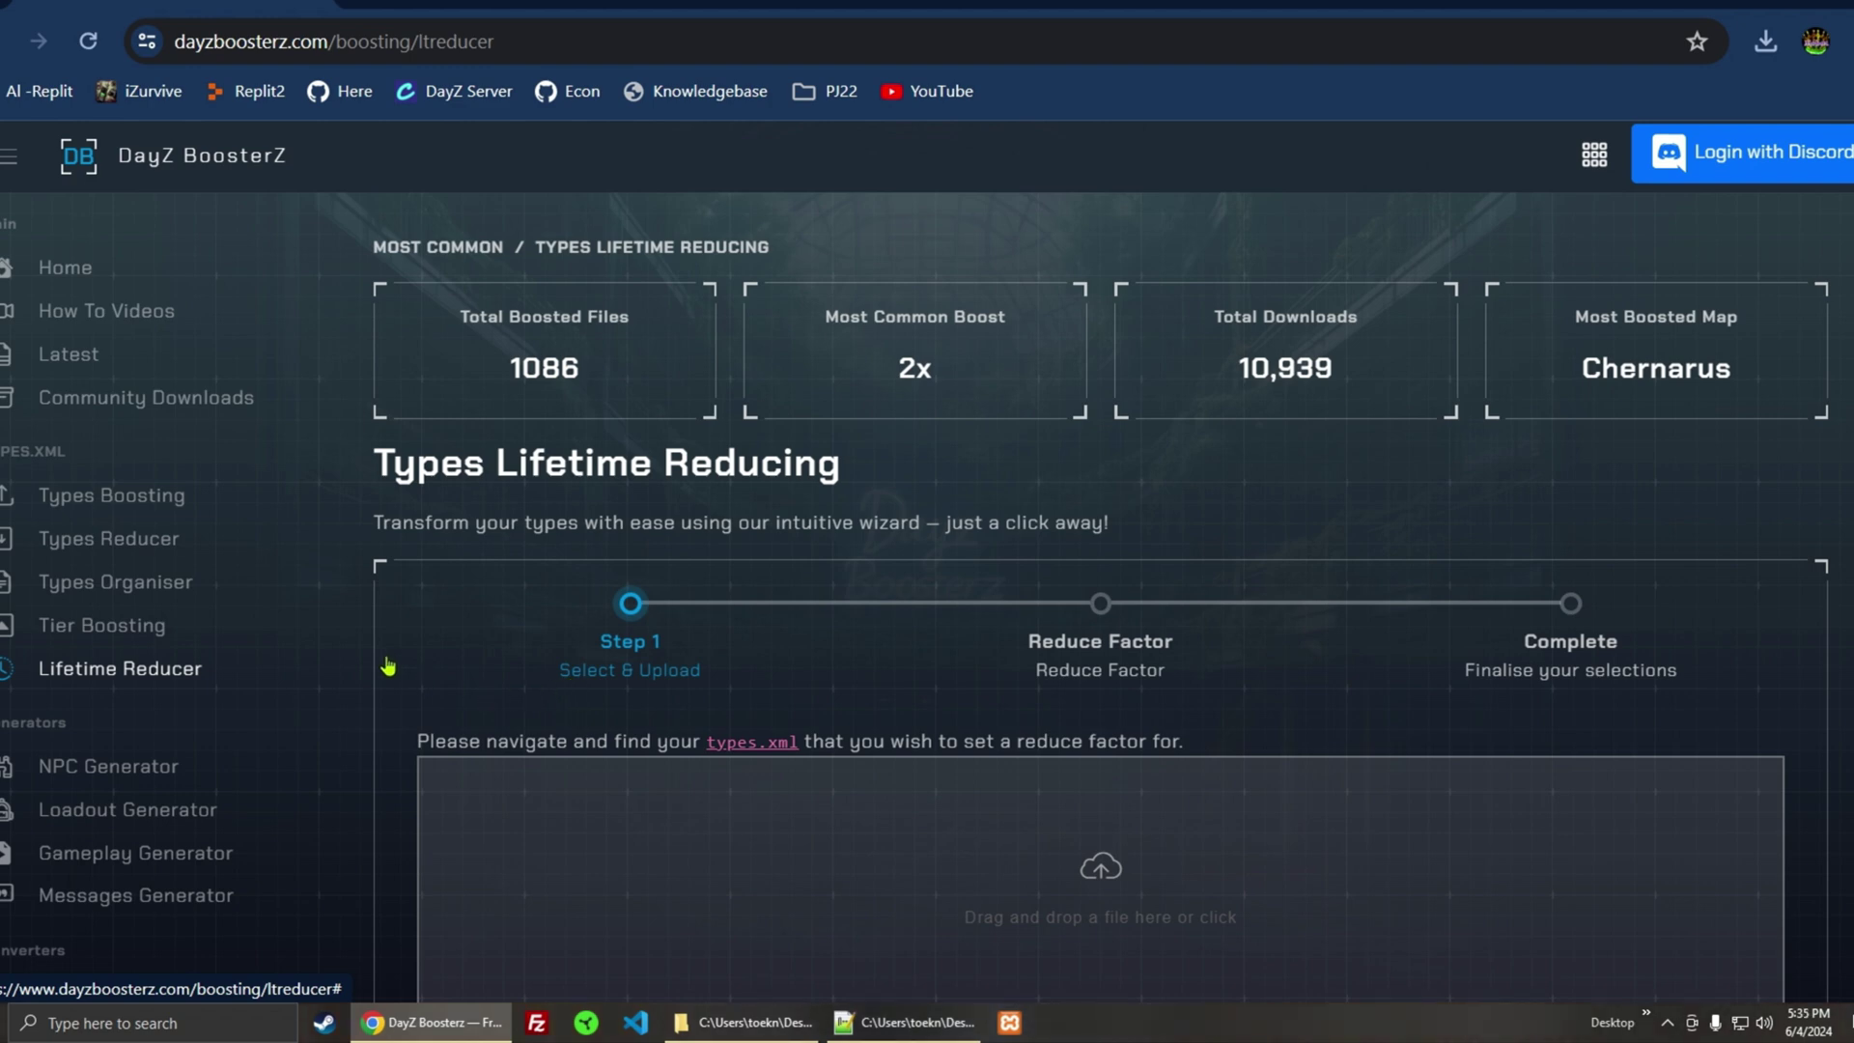
- Open Types Organiser and browse Explorer to DZB types\Reduced\Chernarus
{"action": "left_click", "coordinate": [156, 586]}
{"action": "scroll", "coordinate": [931, 588], "scroll_direction": "down", "scroll_amount": 3}
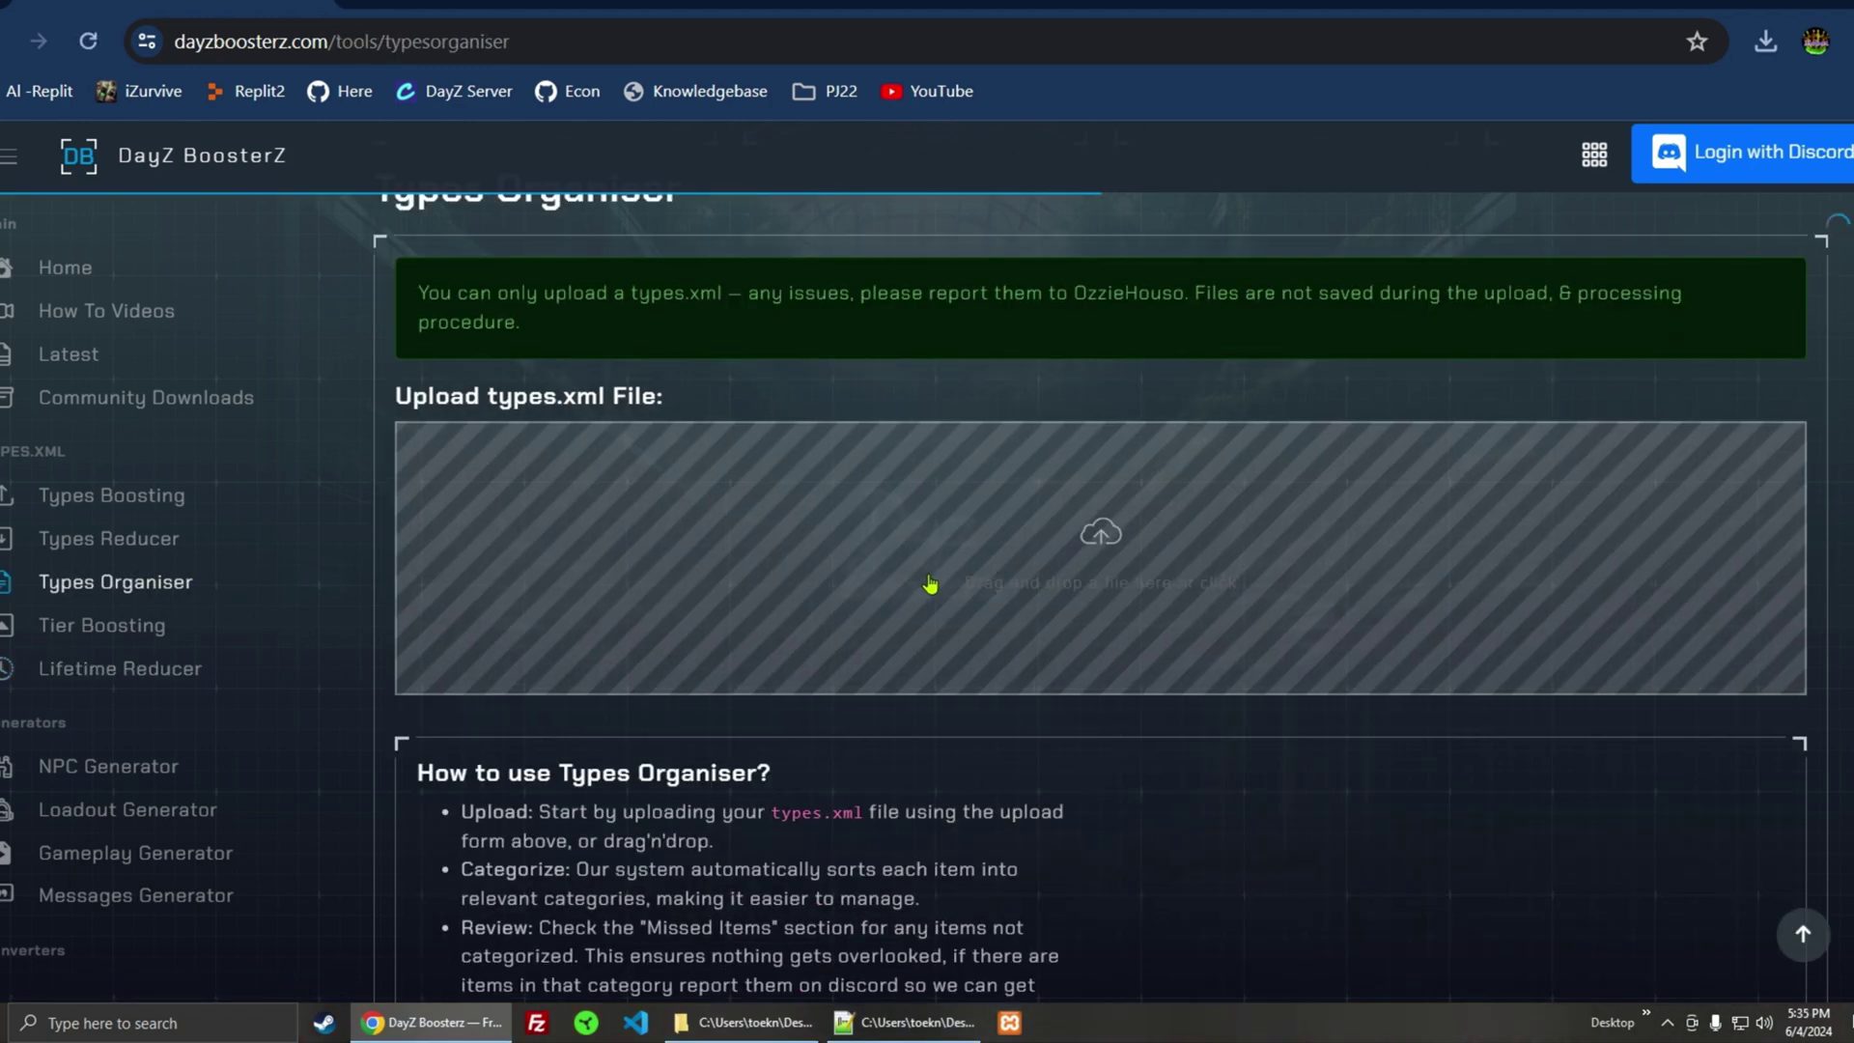
{"action": "left_click", "coordinate": [772, 1026]}
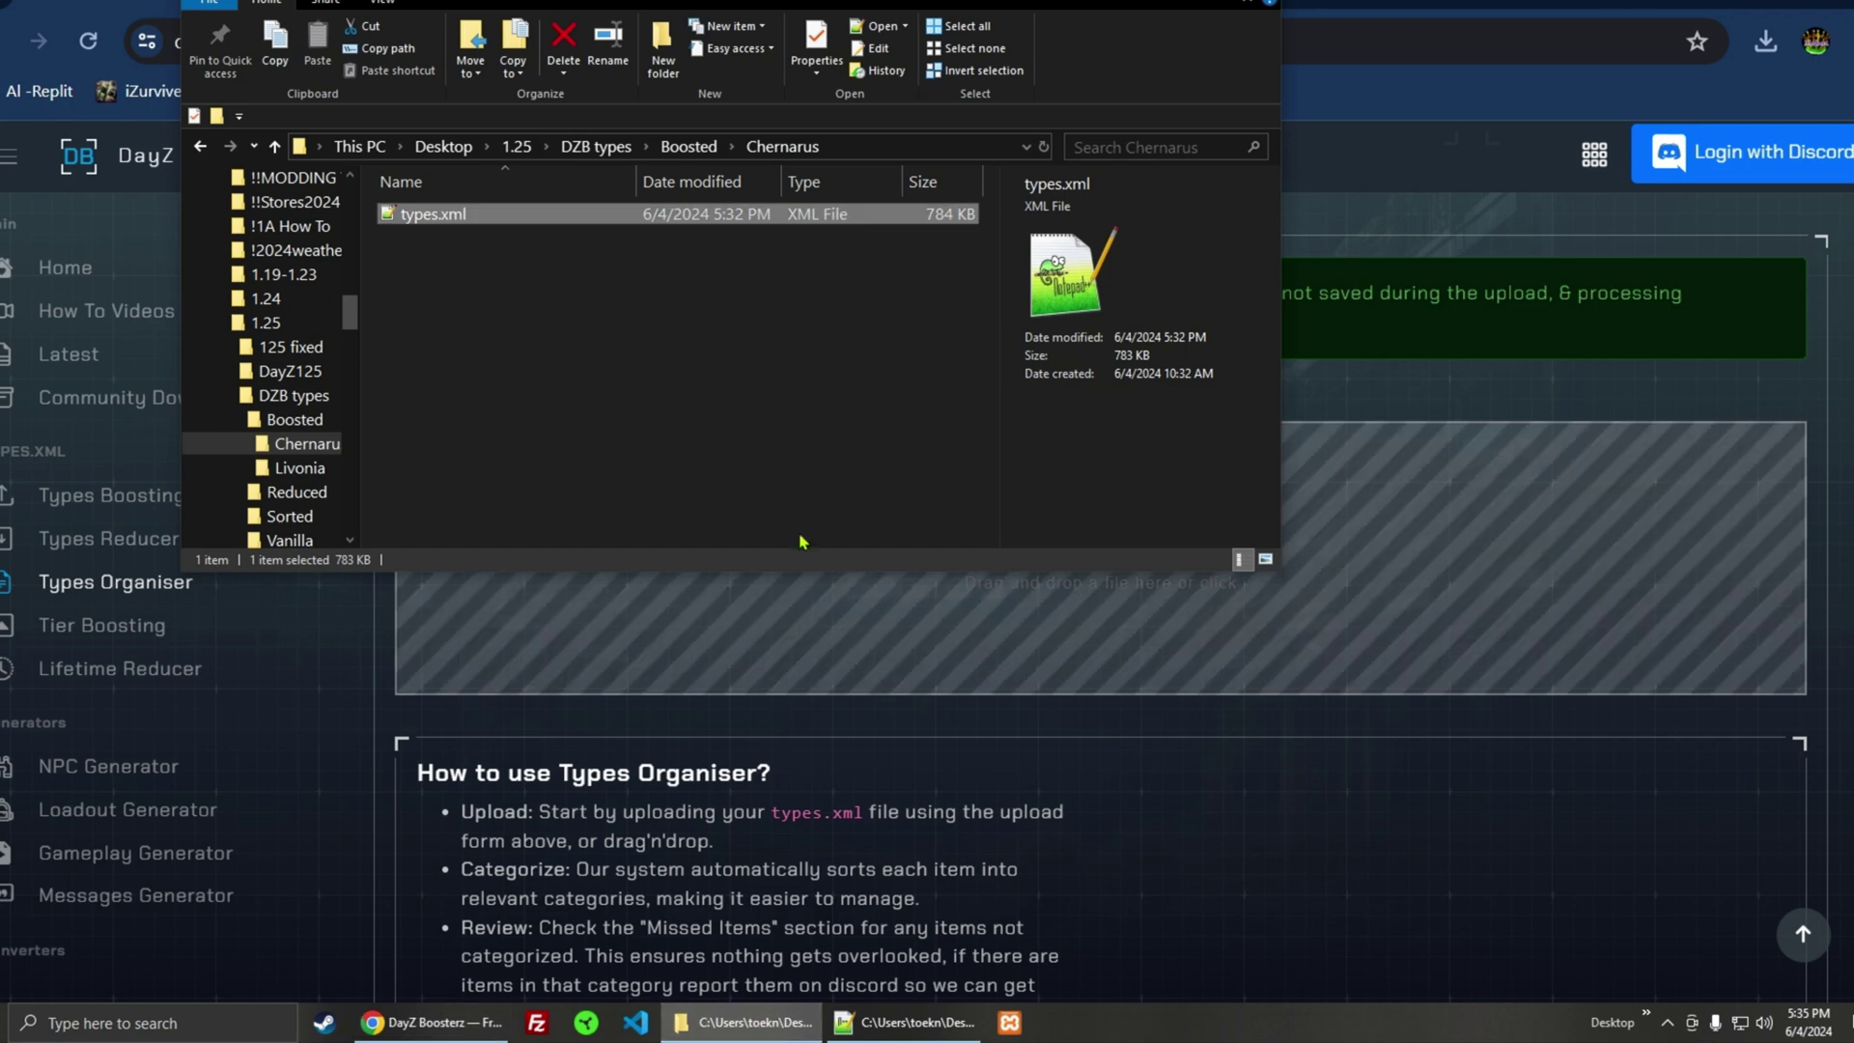
{"action": "left_click", "coordinate": [689, 146]}
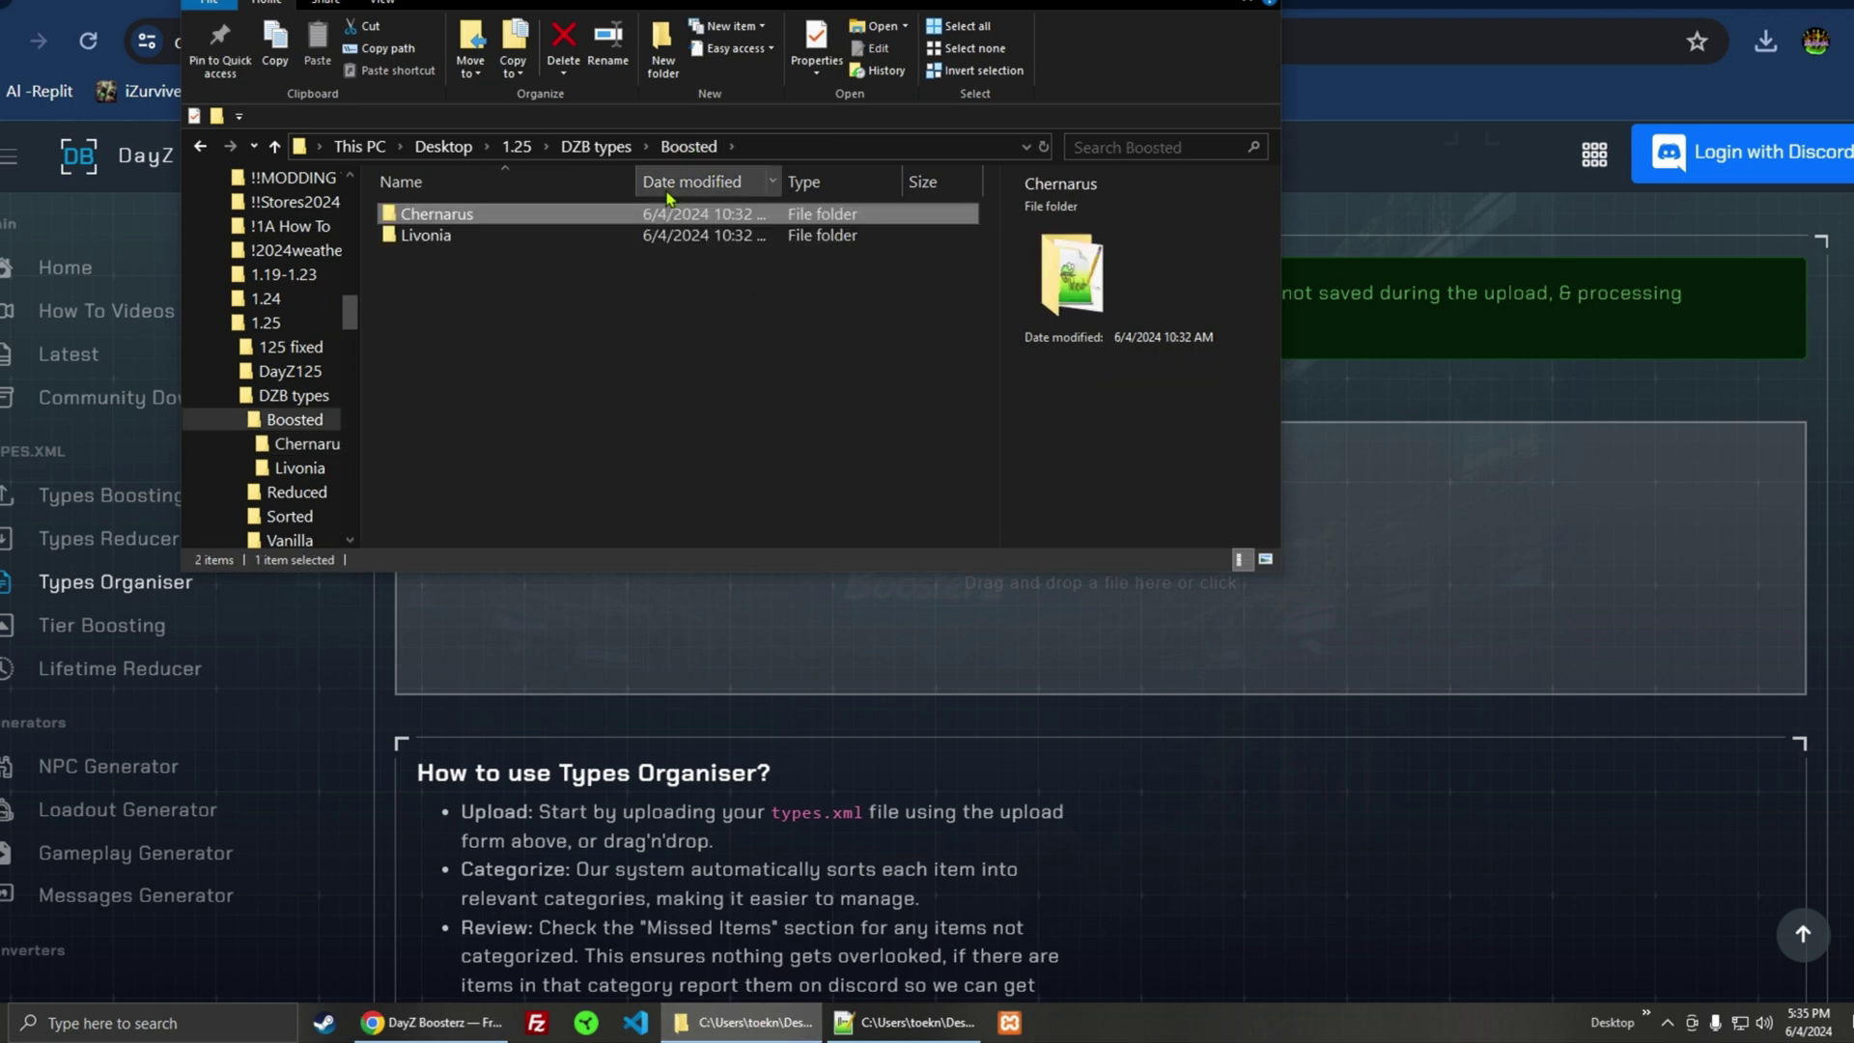
{"action": "left_click", "coordinate": [580, 147]}
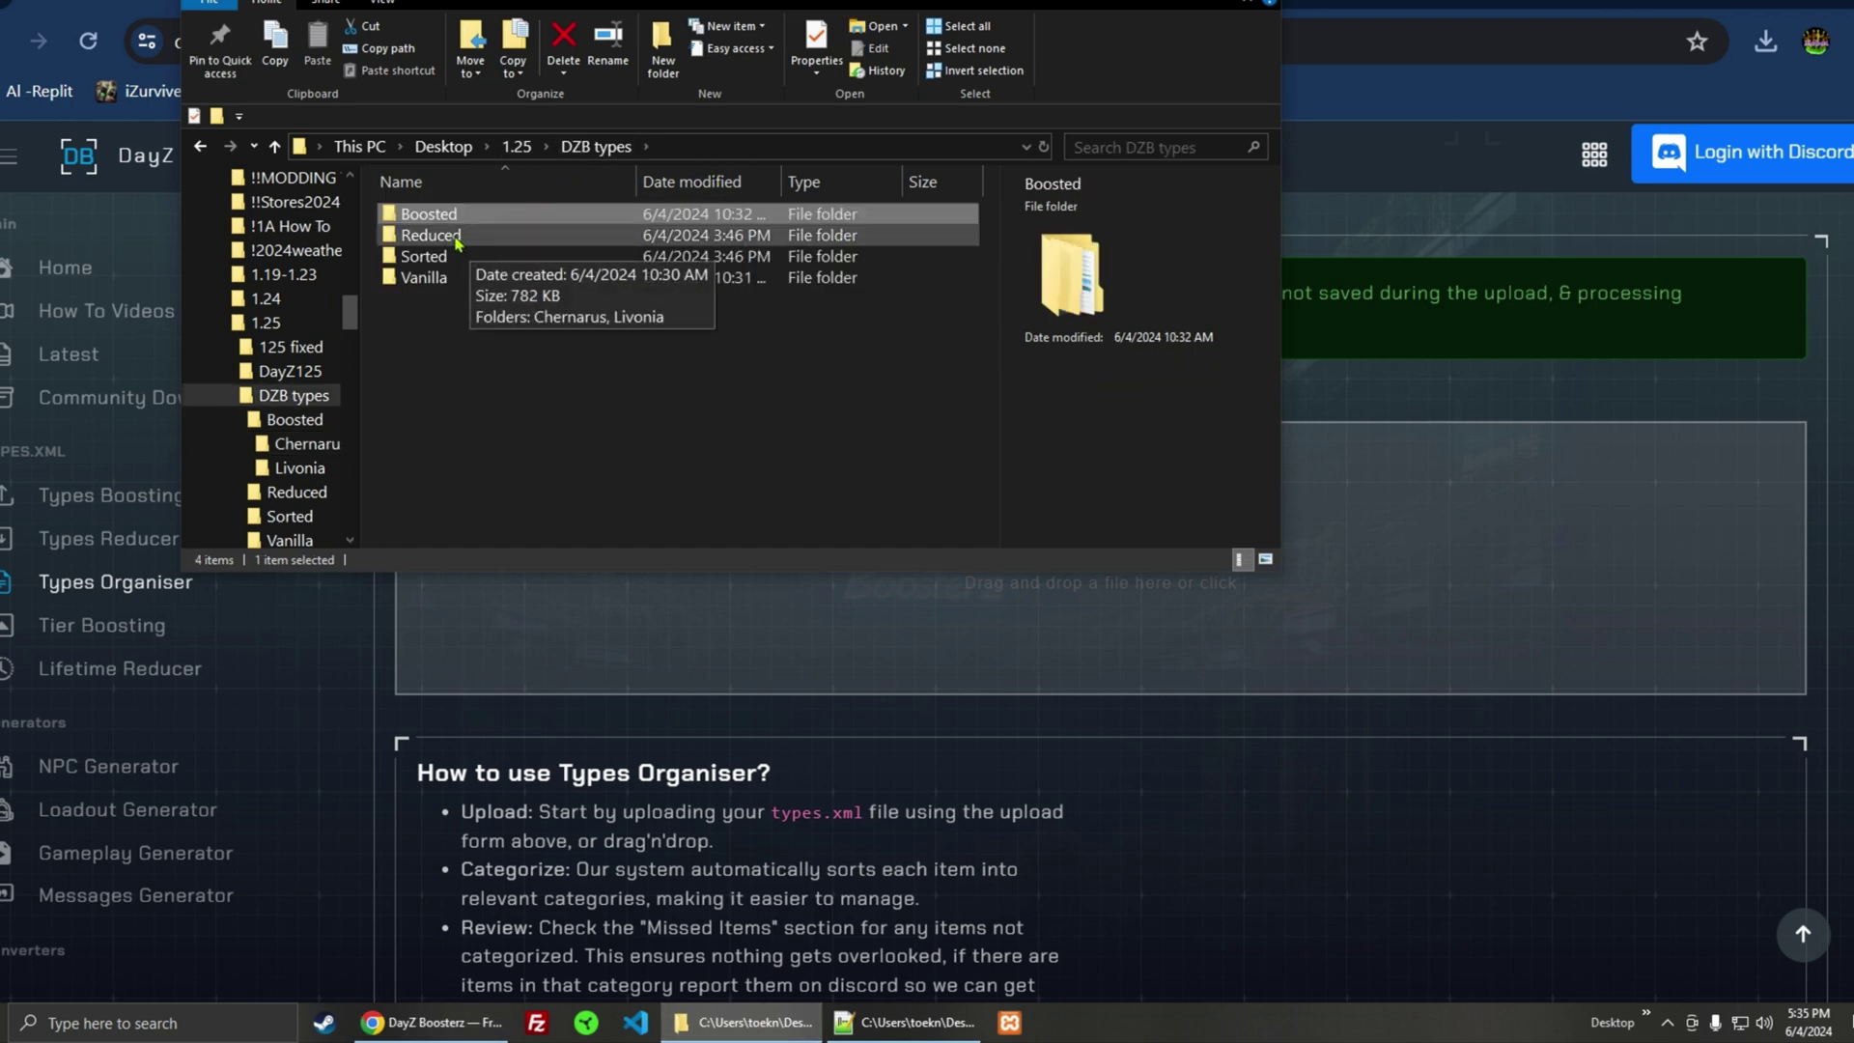
{"action": "double_click", "coordinate": [454, 234]}
{"action": "double_click", "coordinate": [483, 213]}
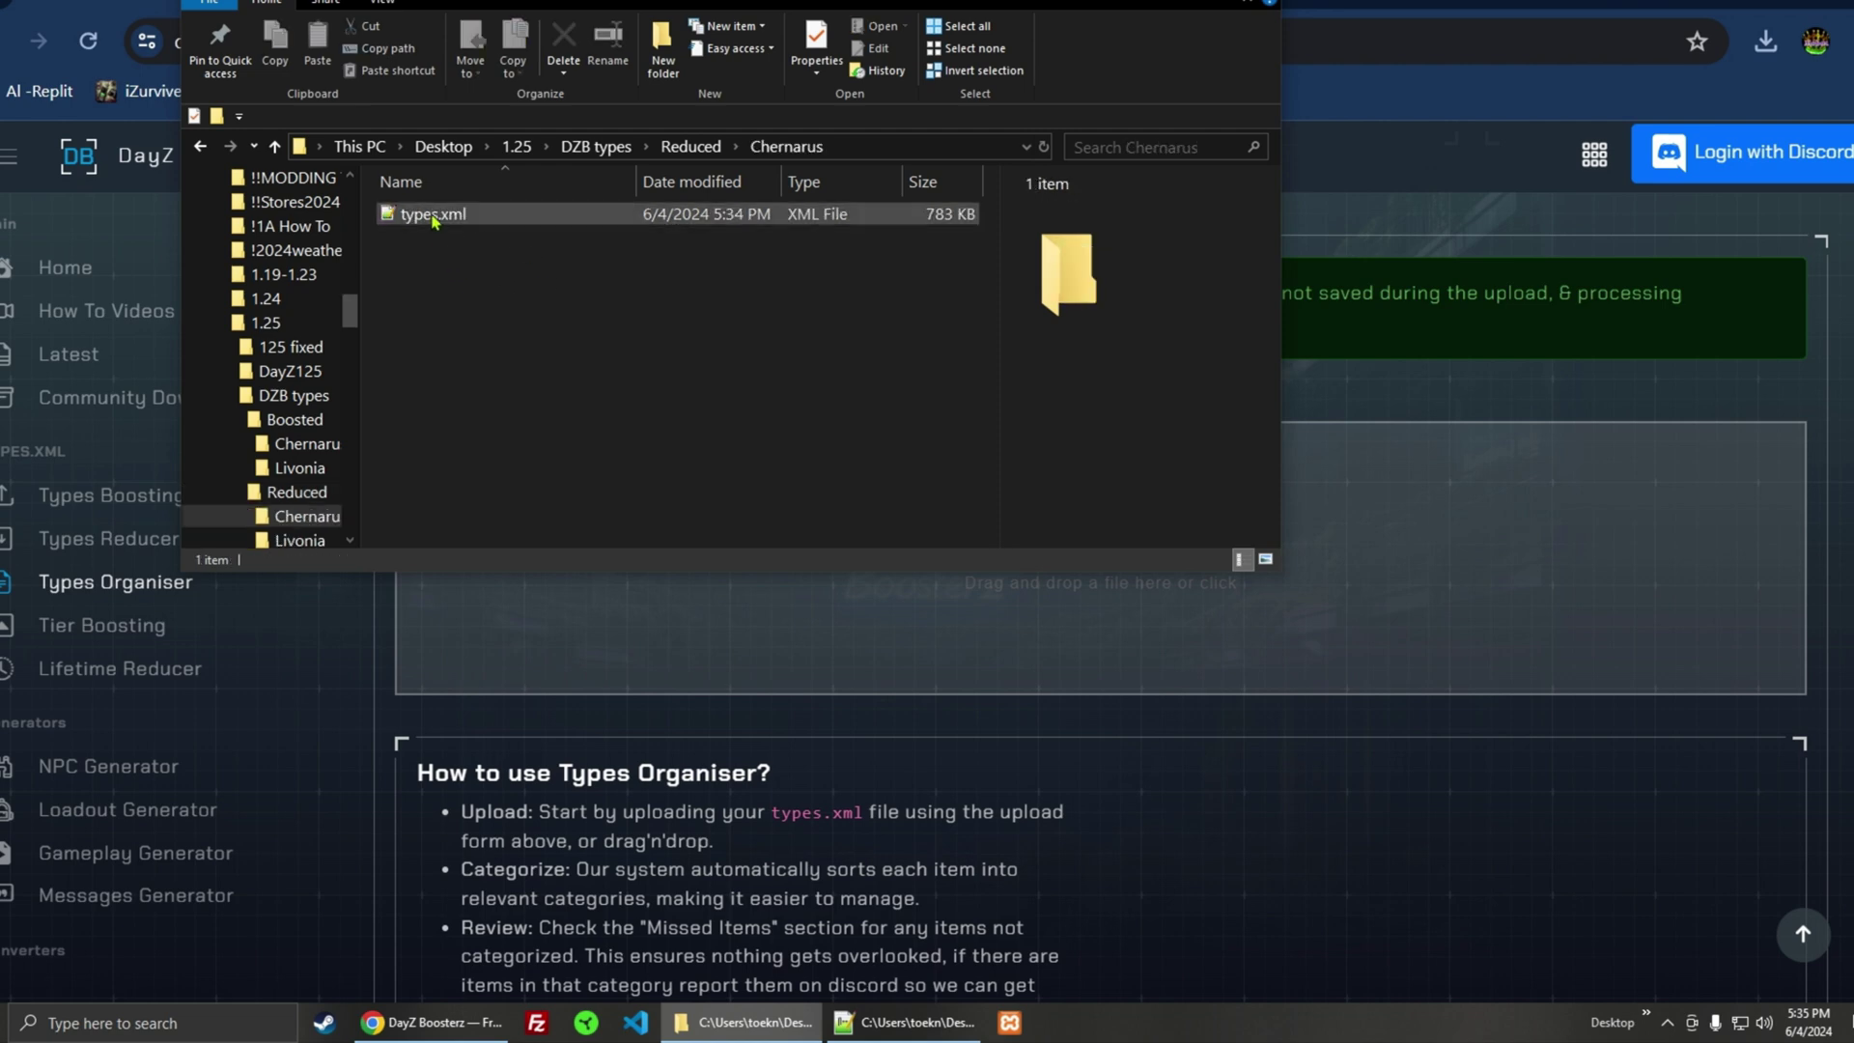
- Upload the reduced types.xml to the organiser, process it, and save sorted_types (1).xml
{"action": "left_click_drag", "start_coordinate": [434, 221], "coordinate": [1112, 656]}
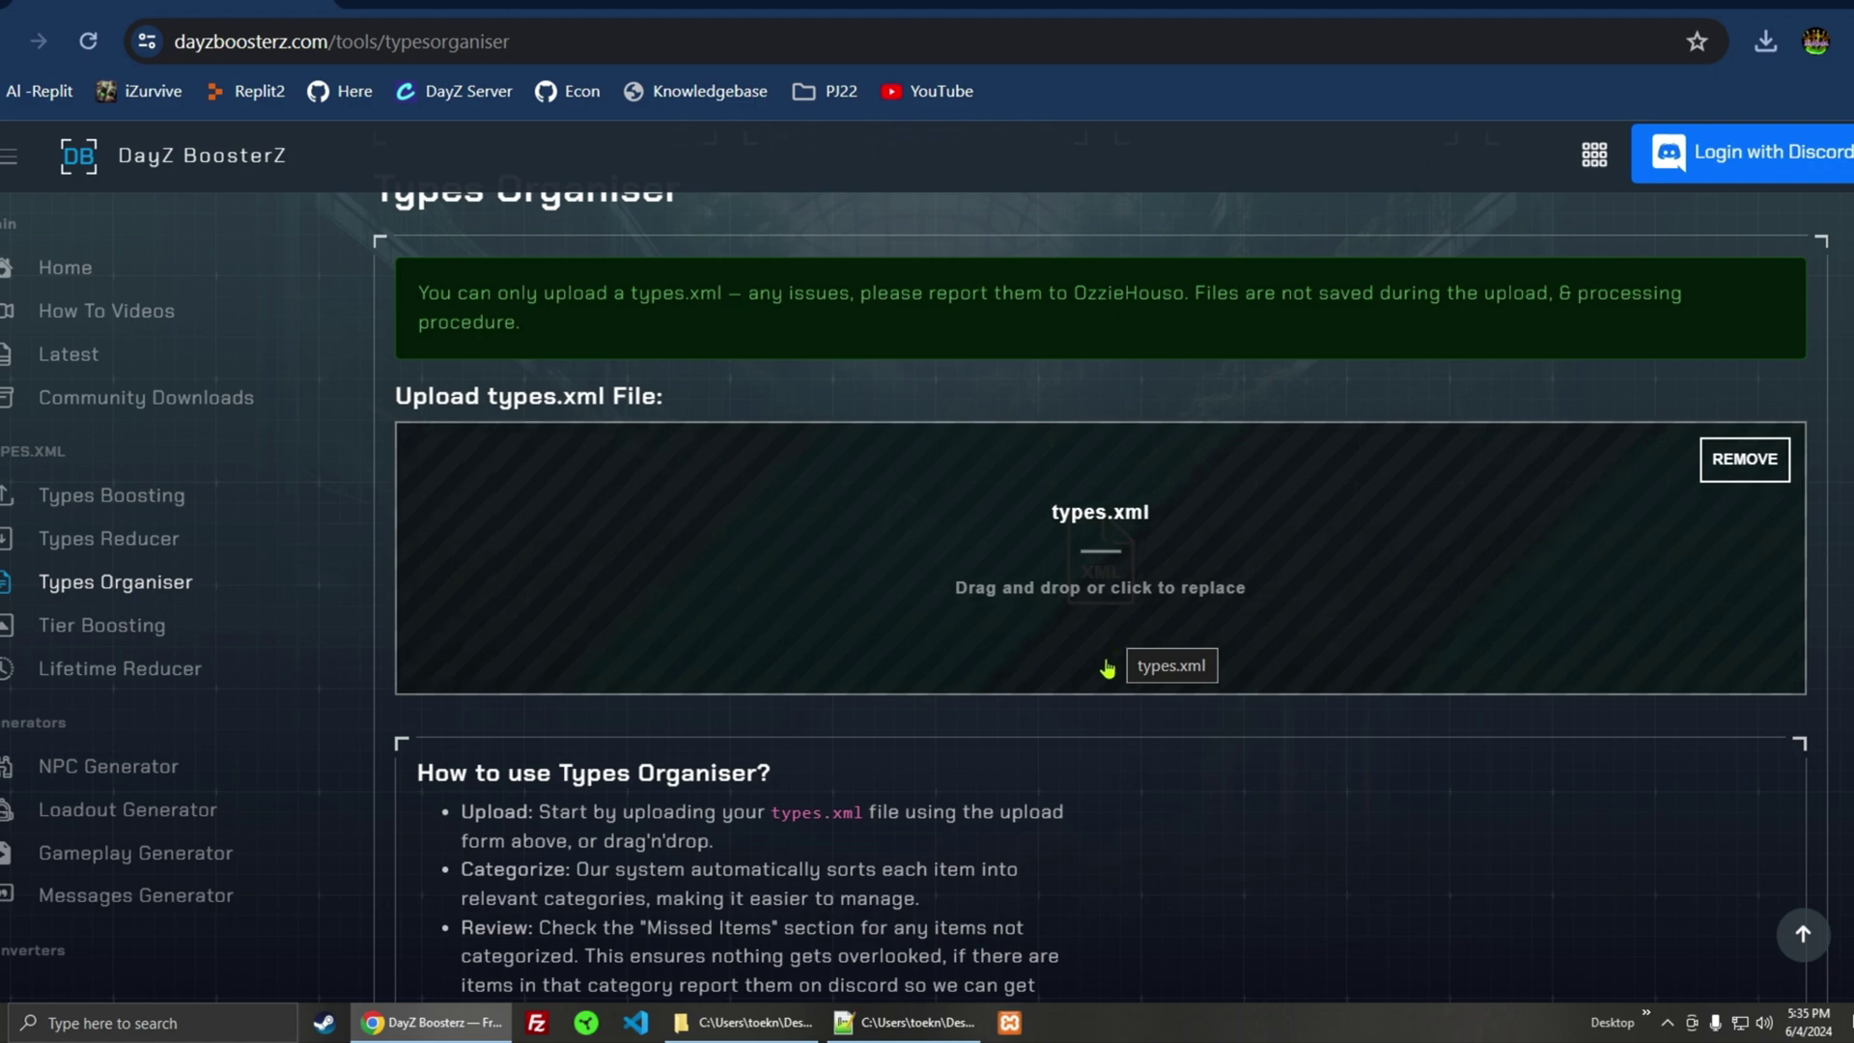
{"action": "scroll", "coordinate": [1108, 668], "scroll_direction": "down", "scroll_amount": 5}
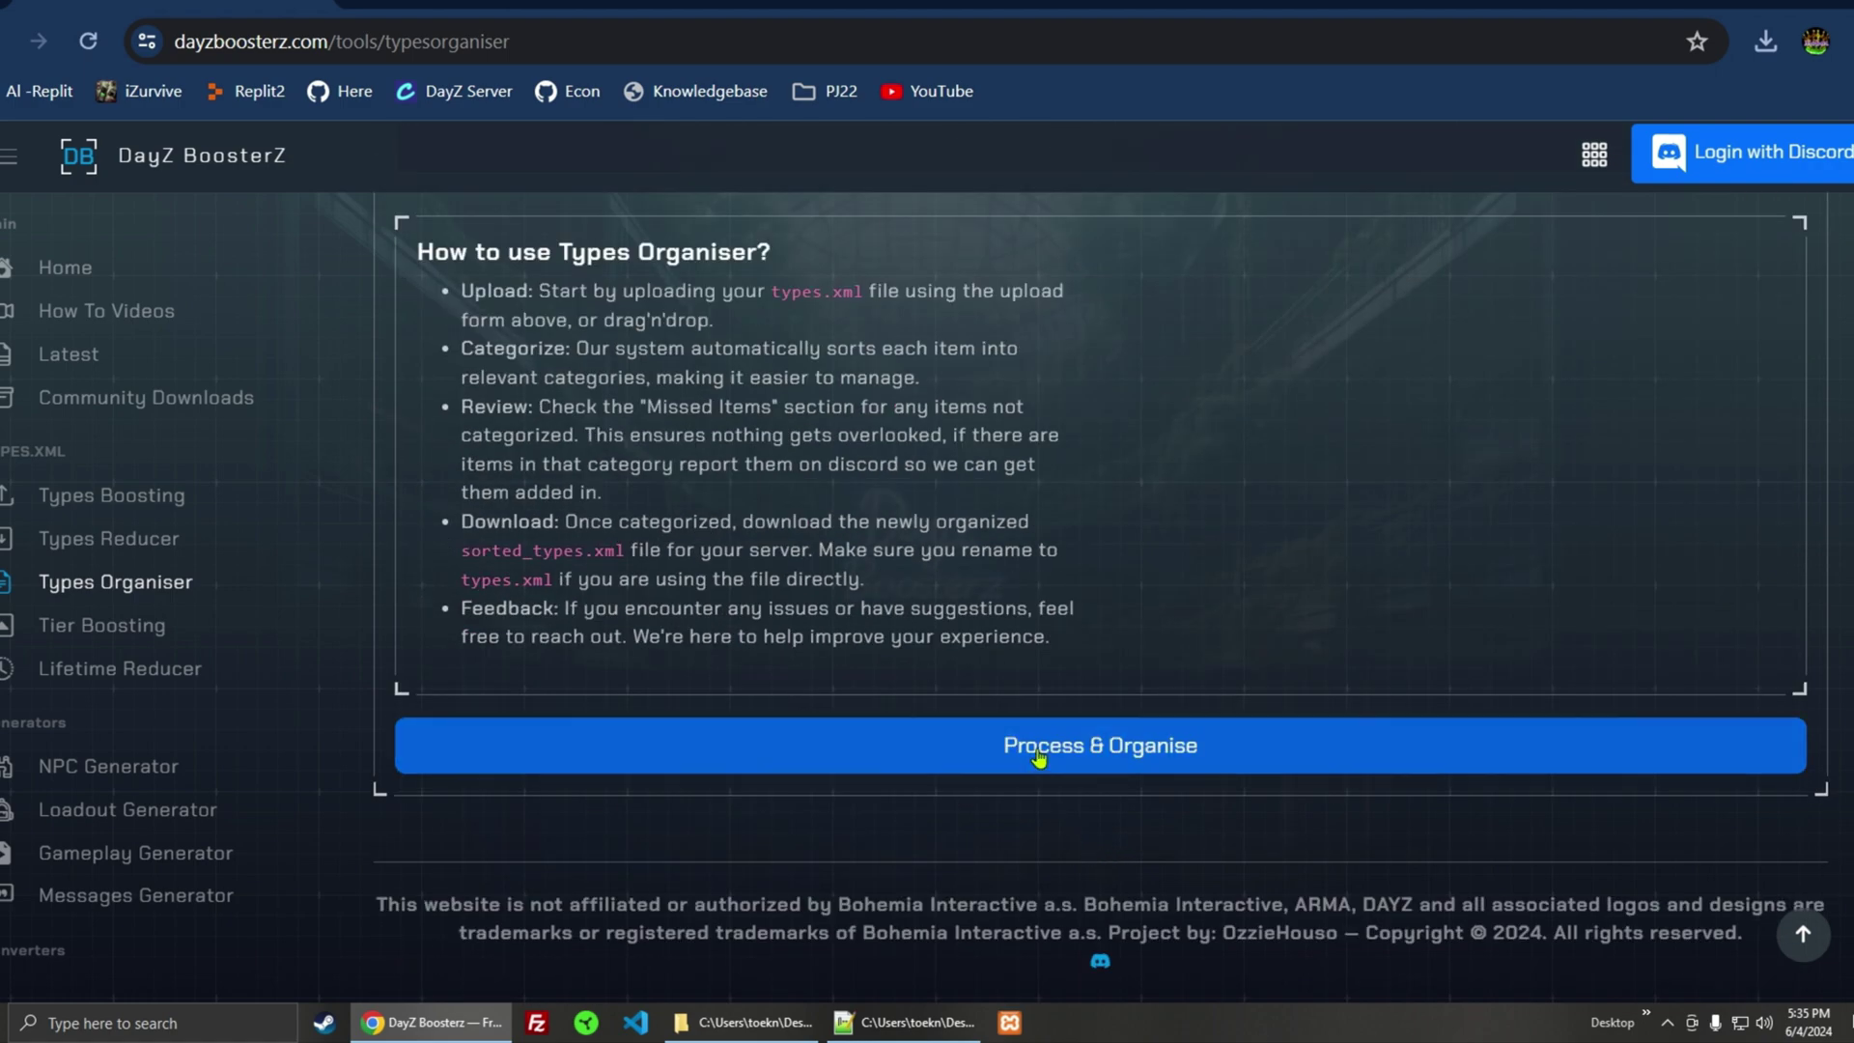
{"action": "left_click", "coordinate": [1039, 758]}
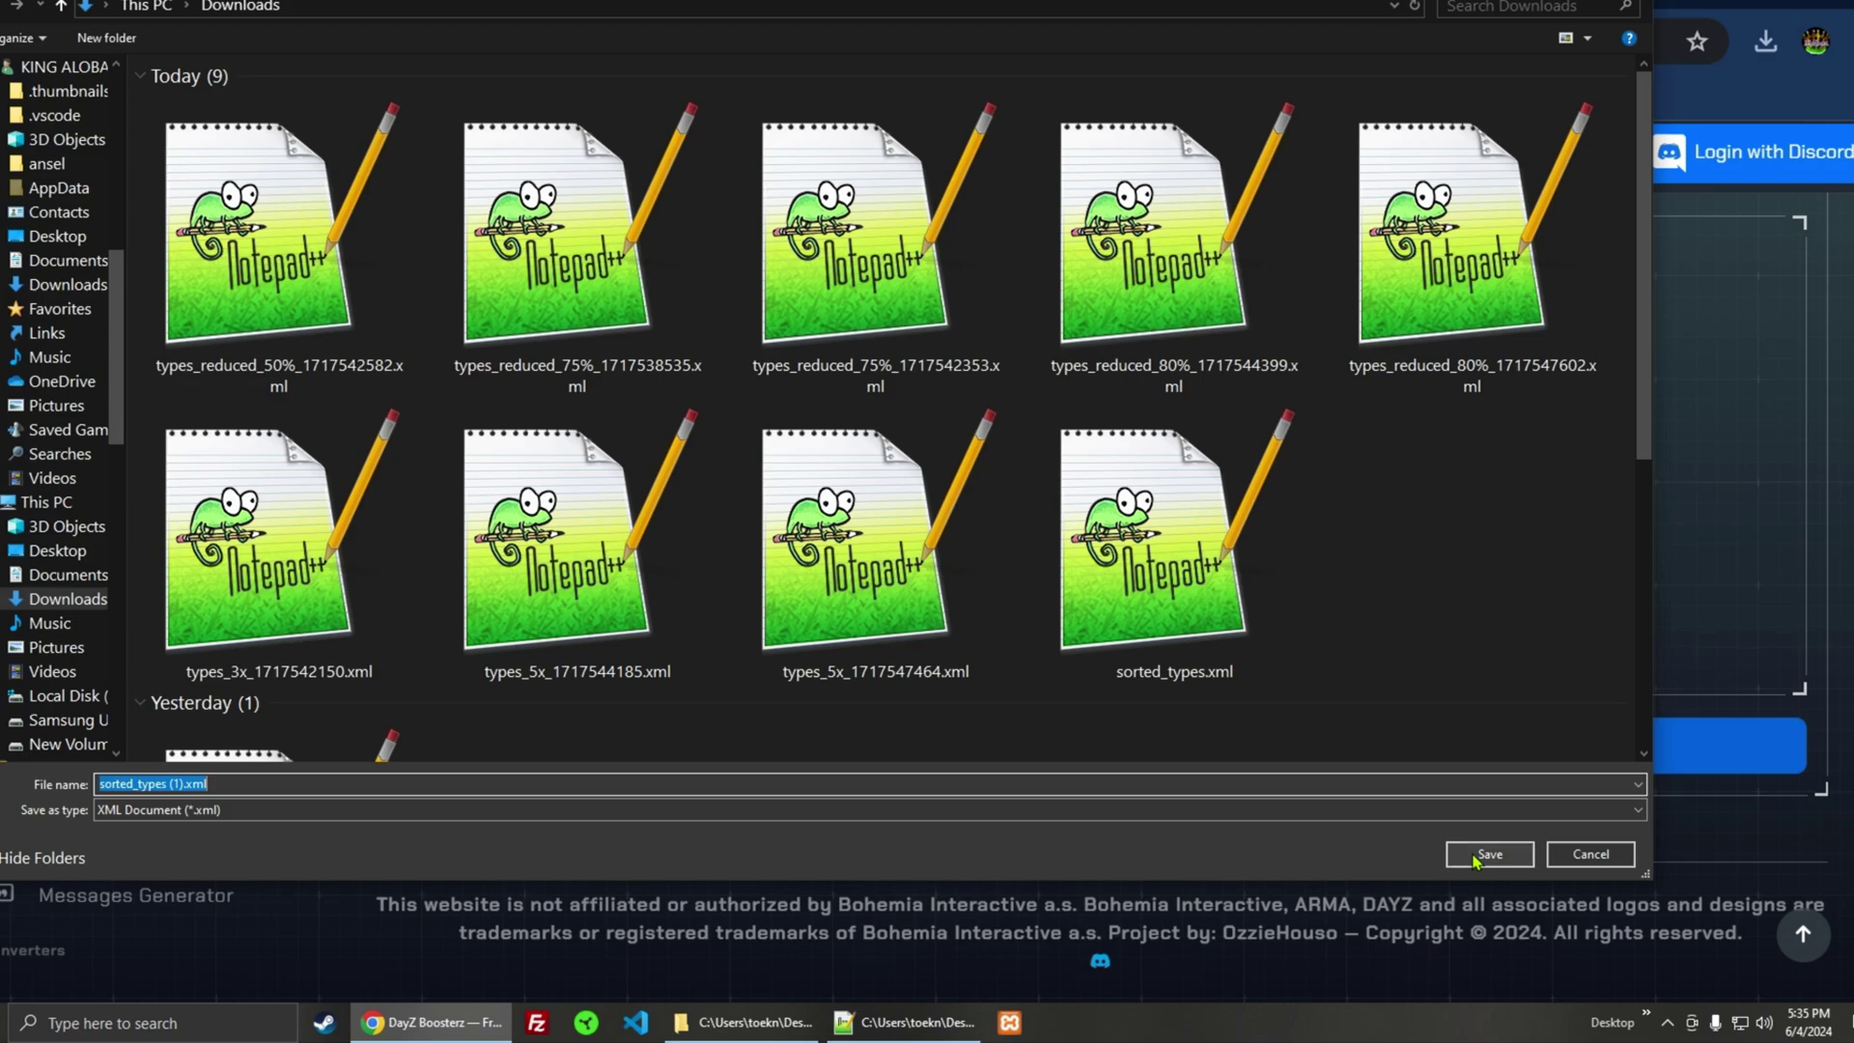
{"action": "left_click", "coordinate": [1466, 859]}
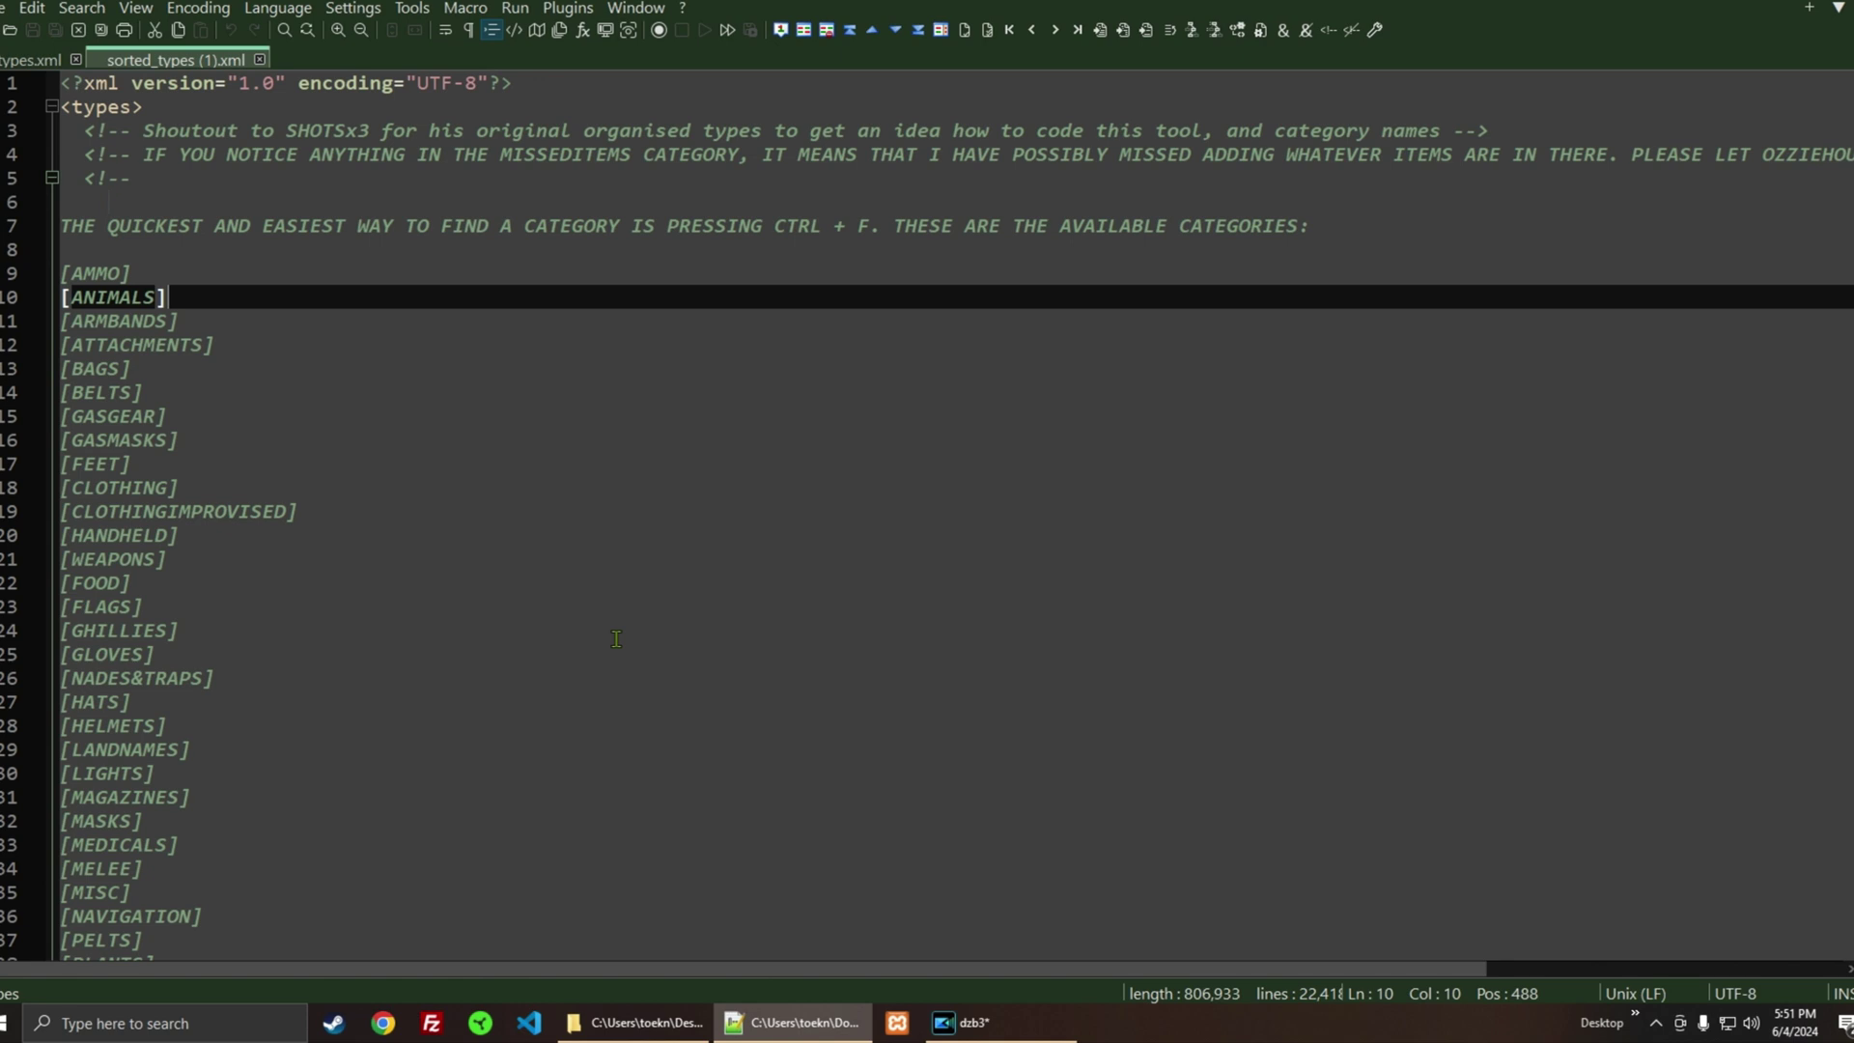
- Search for GHILLIES in sorted_types (1).xml to jump to that section's GhillieAtt_Mossy entries
{"action": "double_click", "coordinate": [122, 629]}
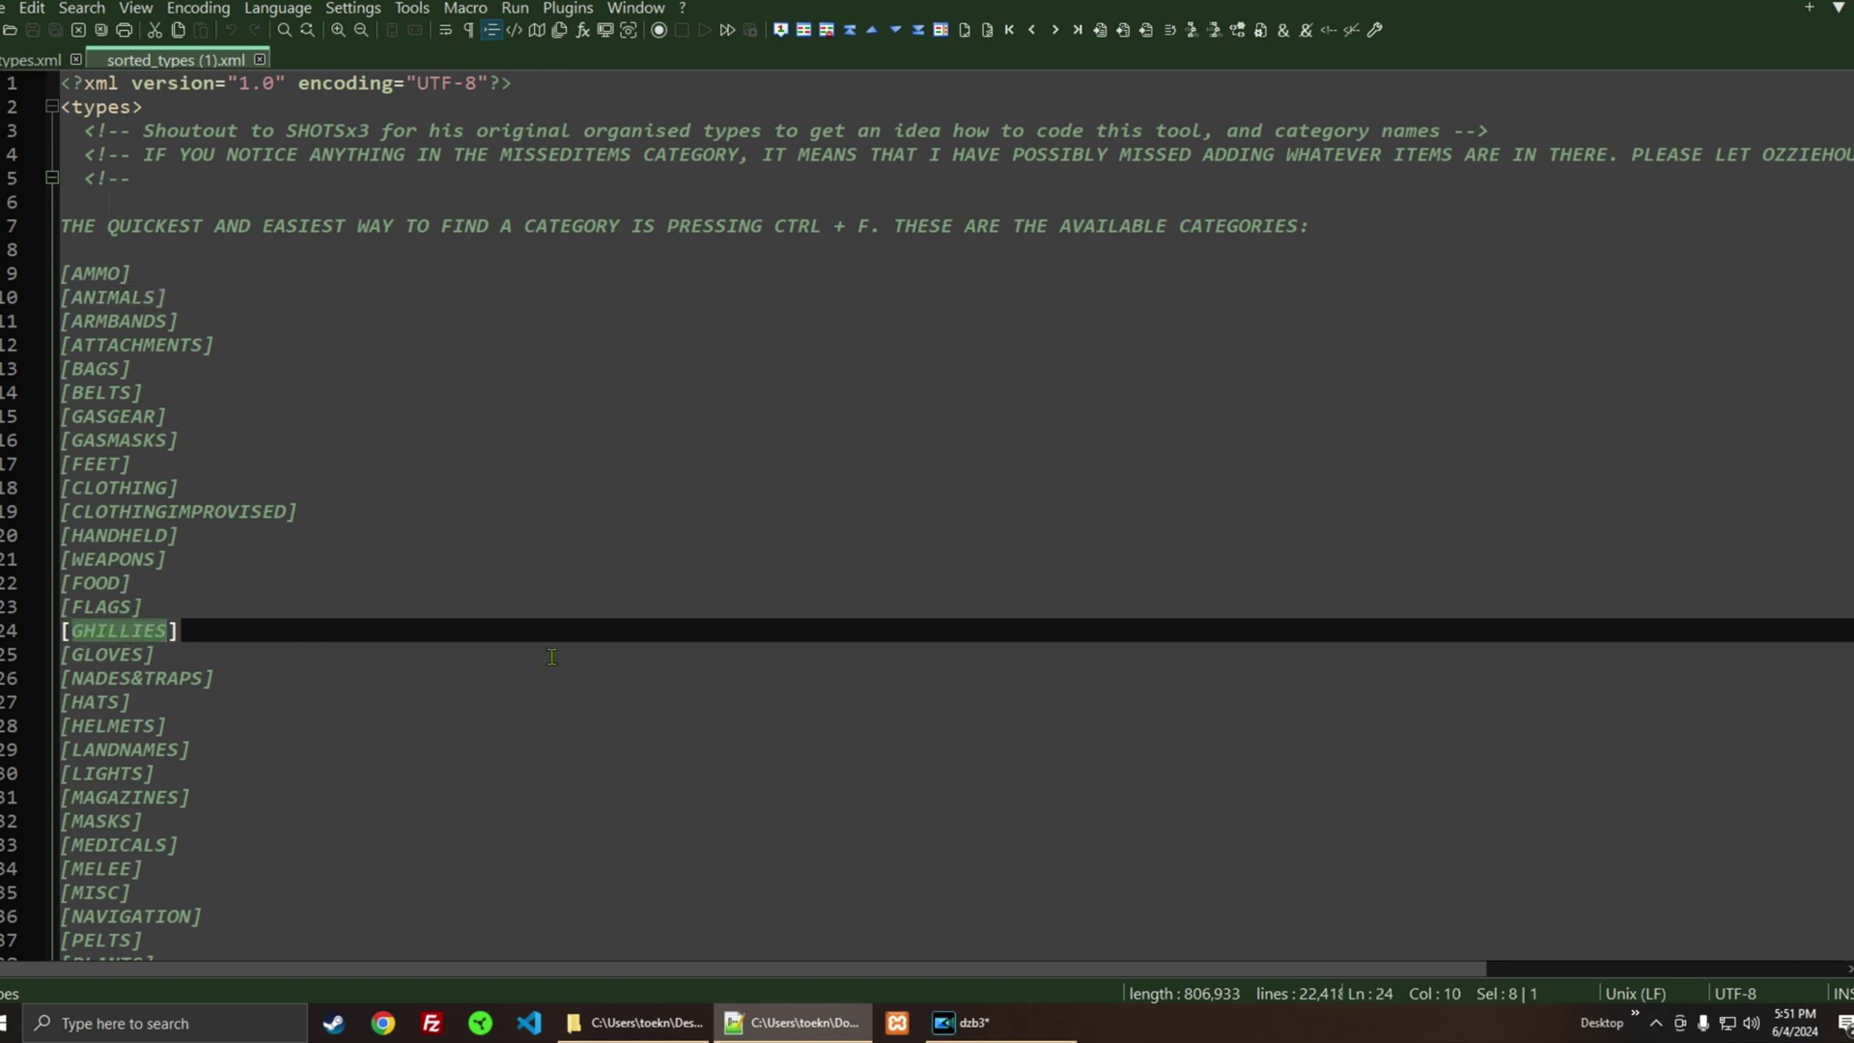
{"action": "key", "text": "ctrl+f"}
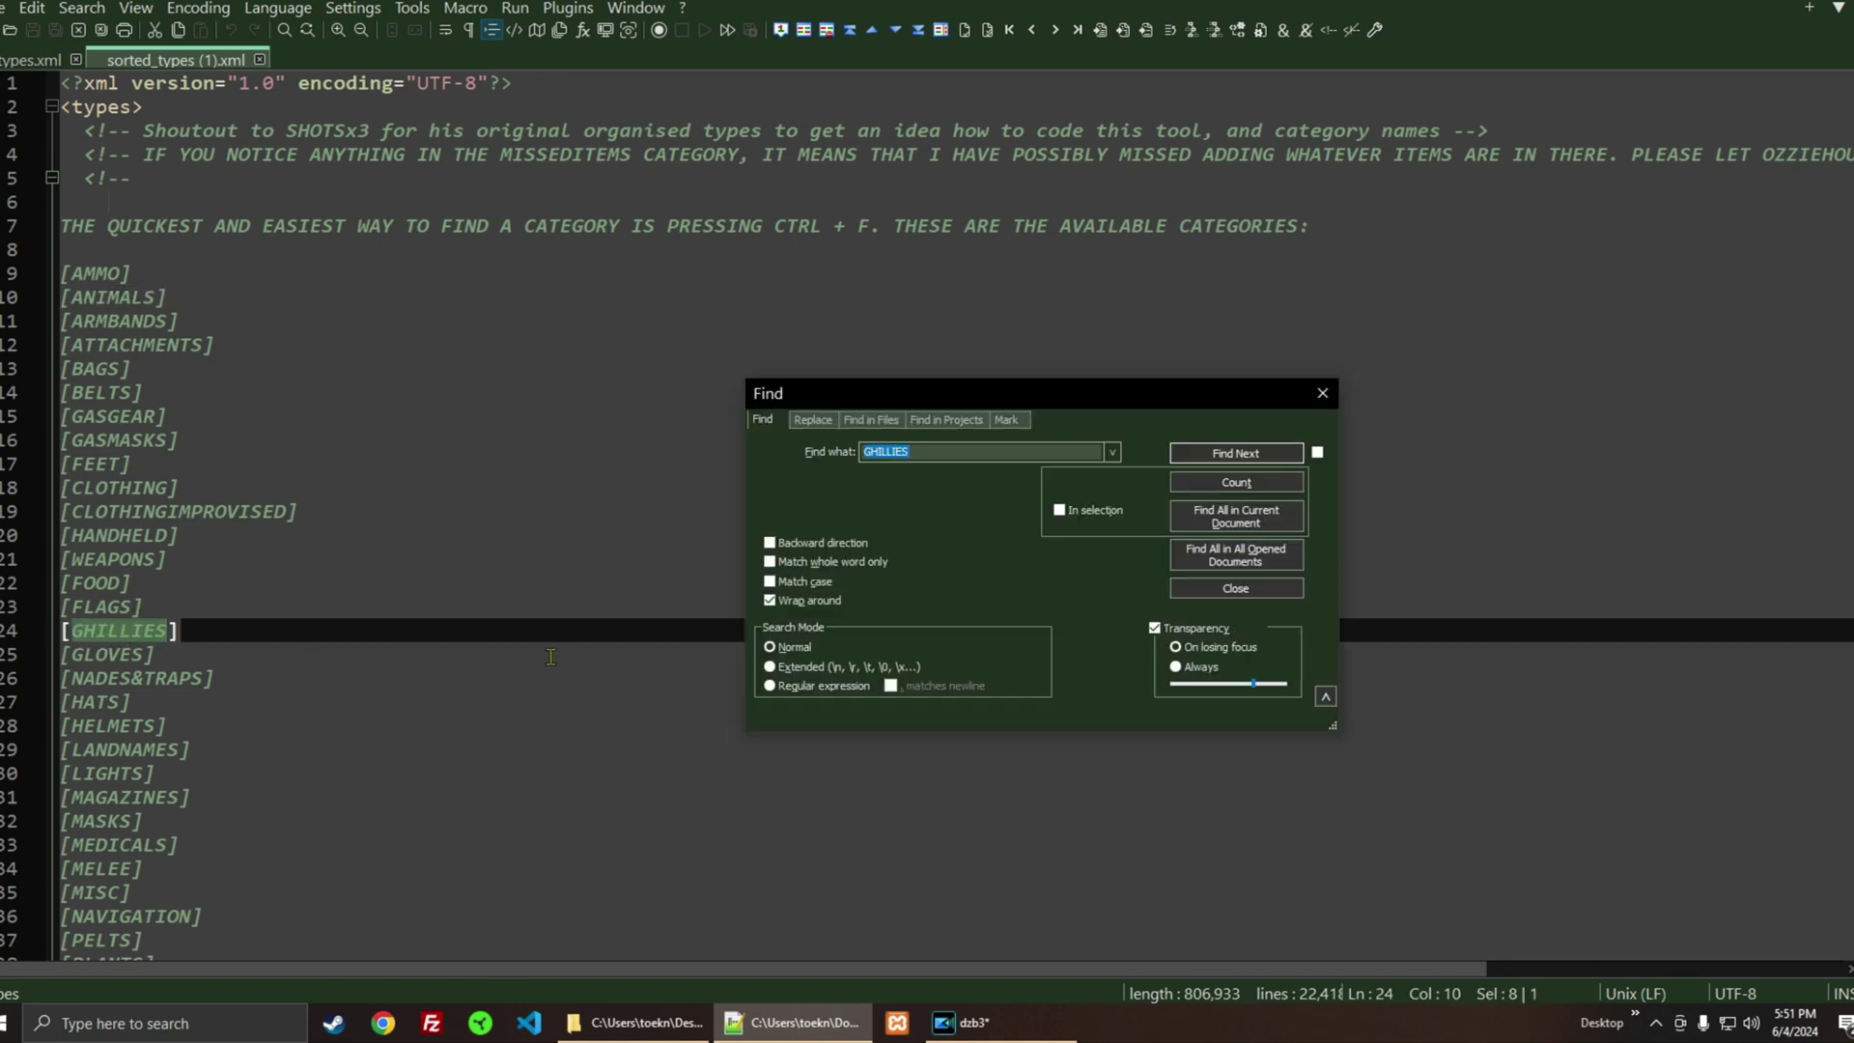
{"action": "key", "text": "Return"}
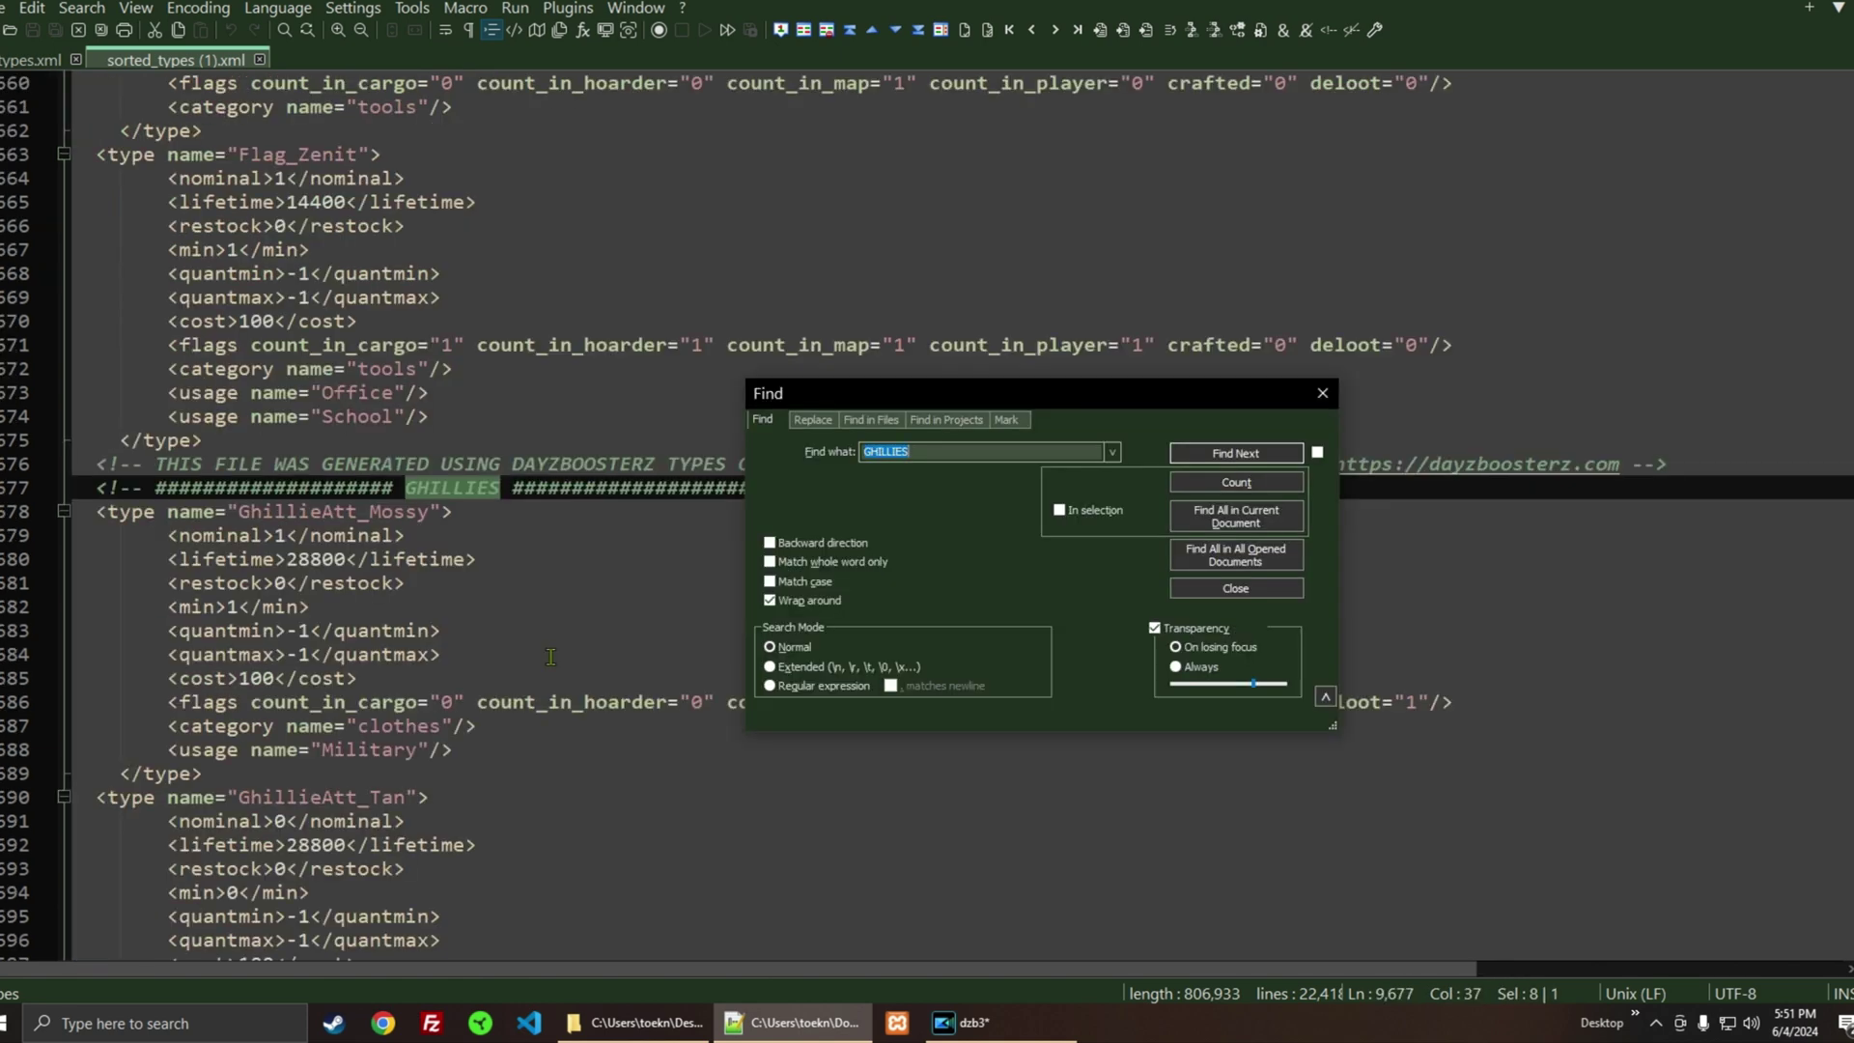
{"action": "left_click", "coordinate": [1323, 393]}
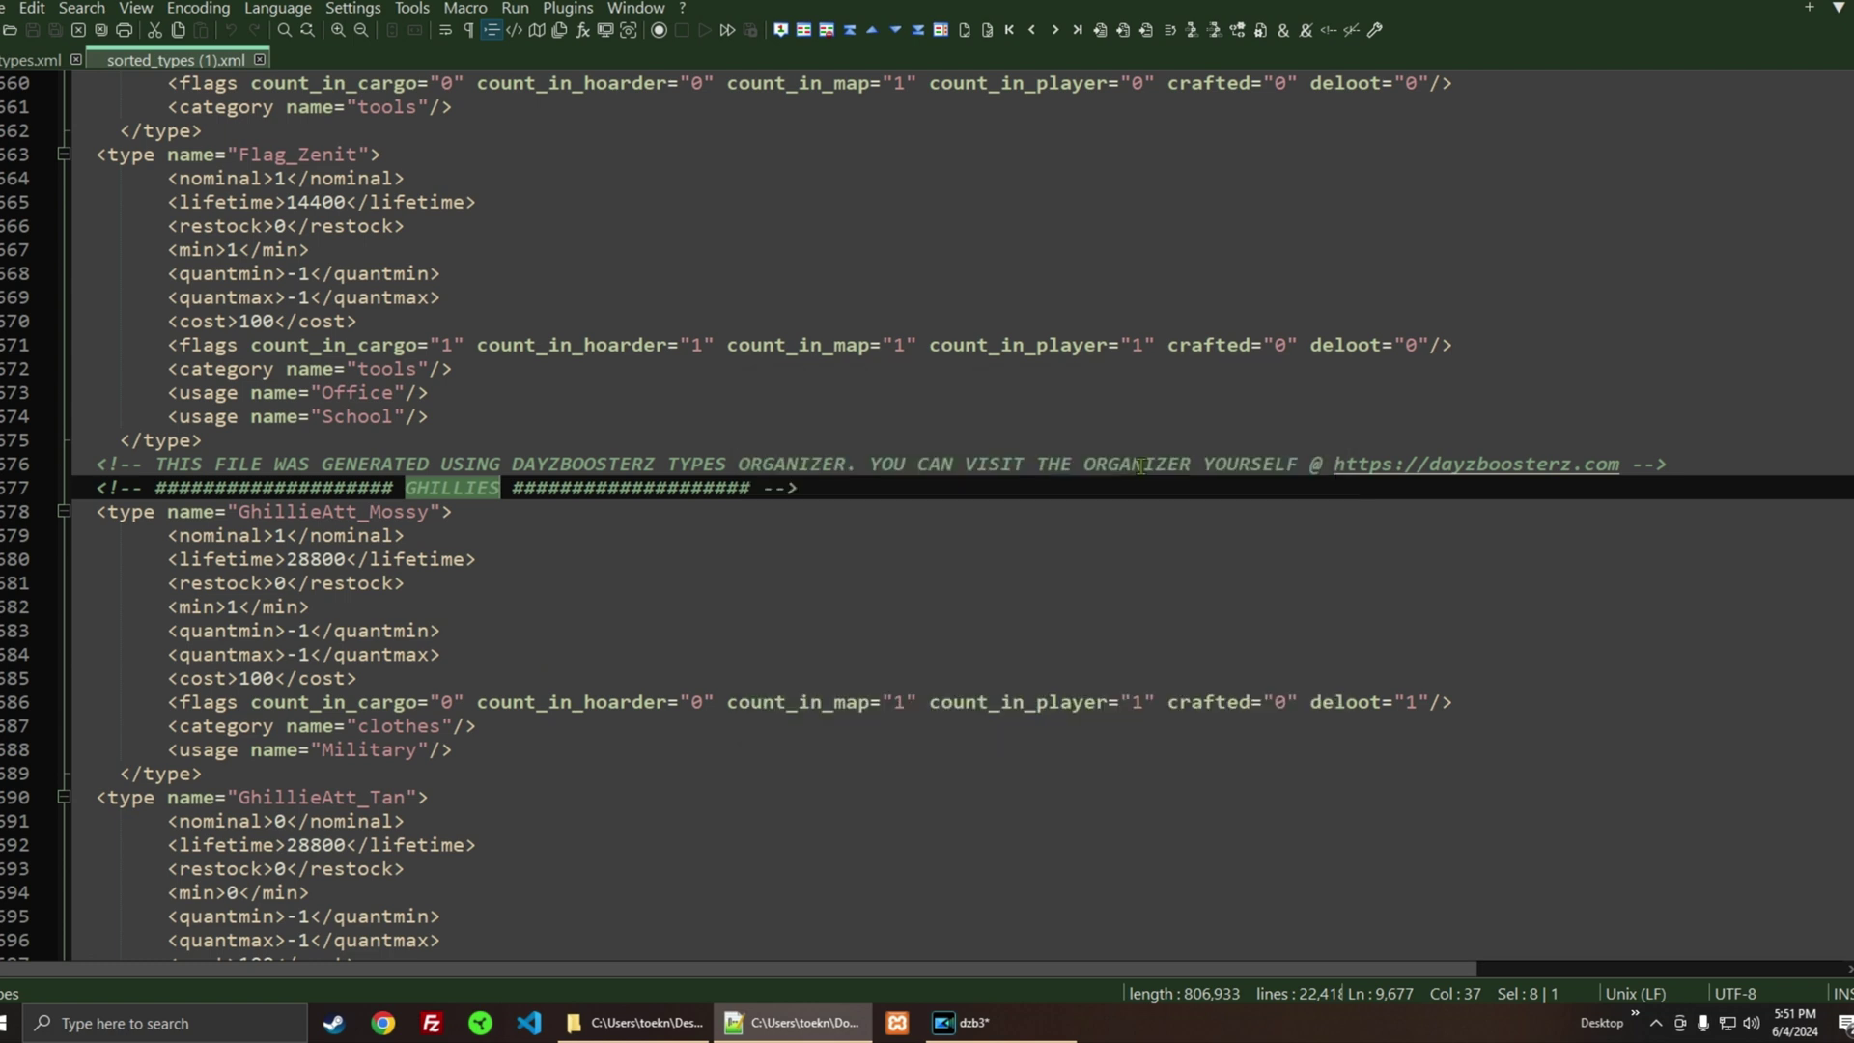
{"action": "left_click", "coordinate": [501, 583]}
{"action": "scroll", "coordinate": [492, 582], "scroll_direction": "down", "scroll_amount": 2}
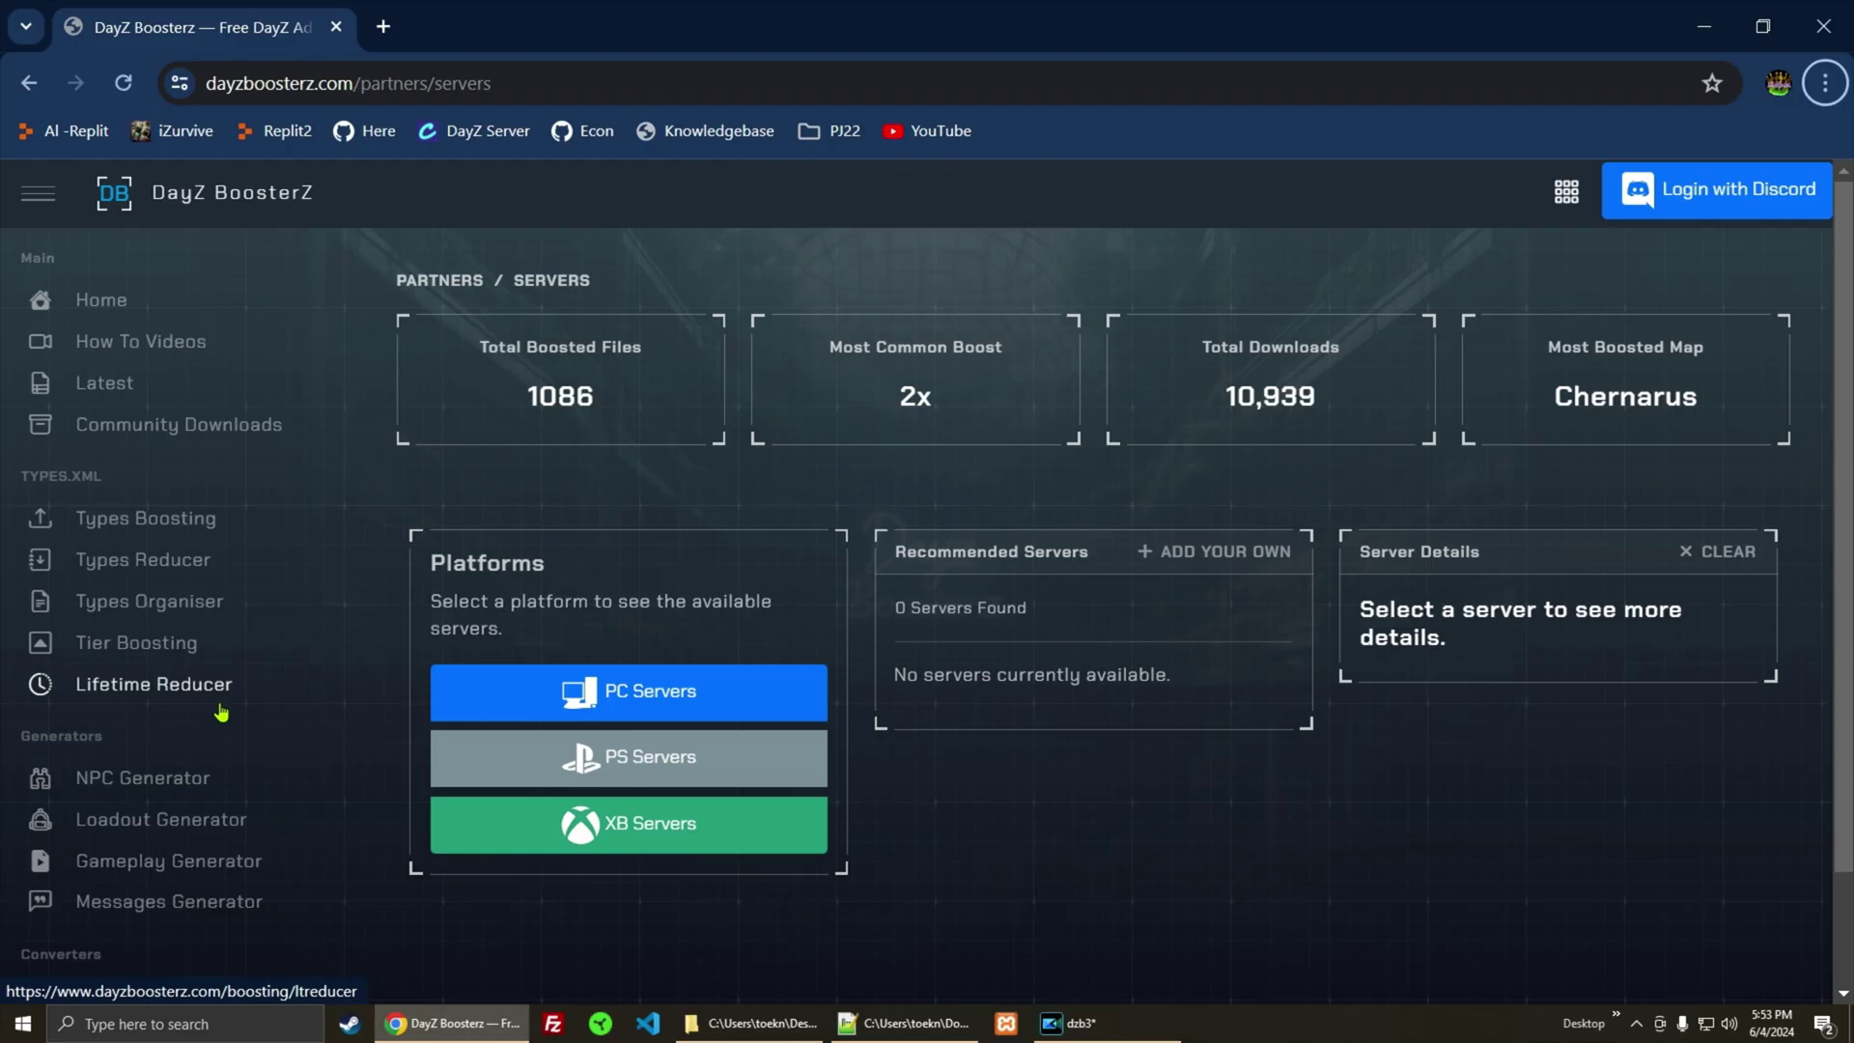
- Browse the Globals Config, MGP2Event, Weather Manager and Day/Night Calculator pages
{"action": "scroll", "coordinate": [222, 713], "scroll_direction": "down", "scroll_amount": 3}
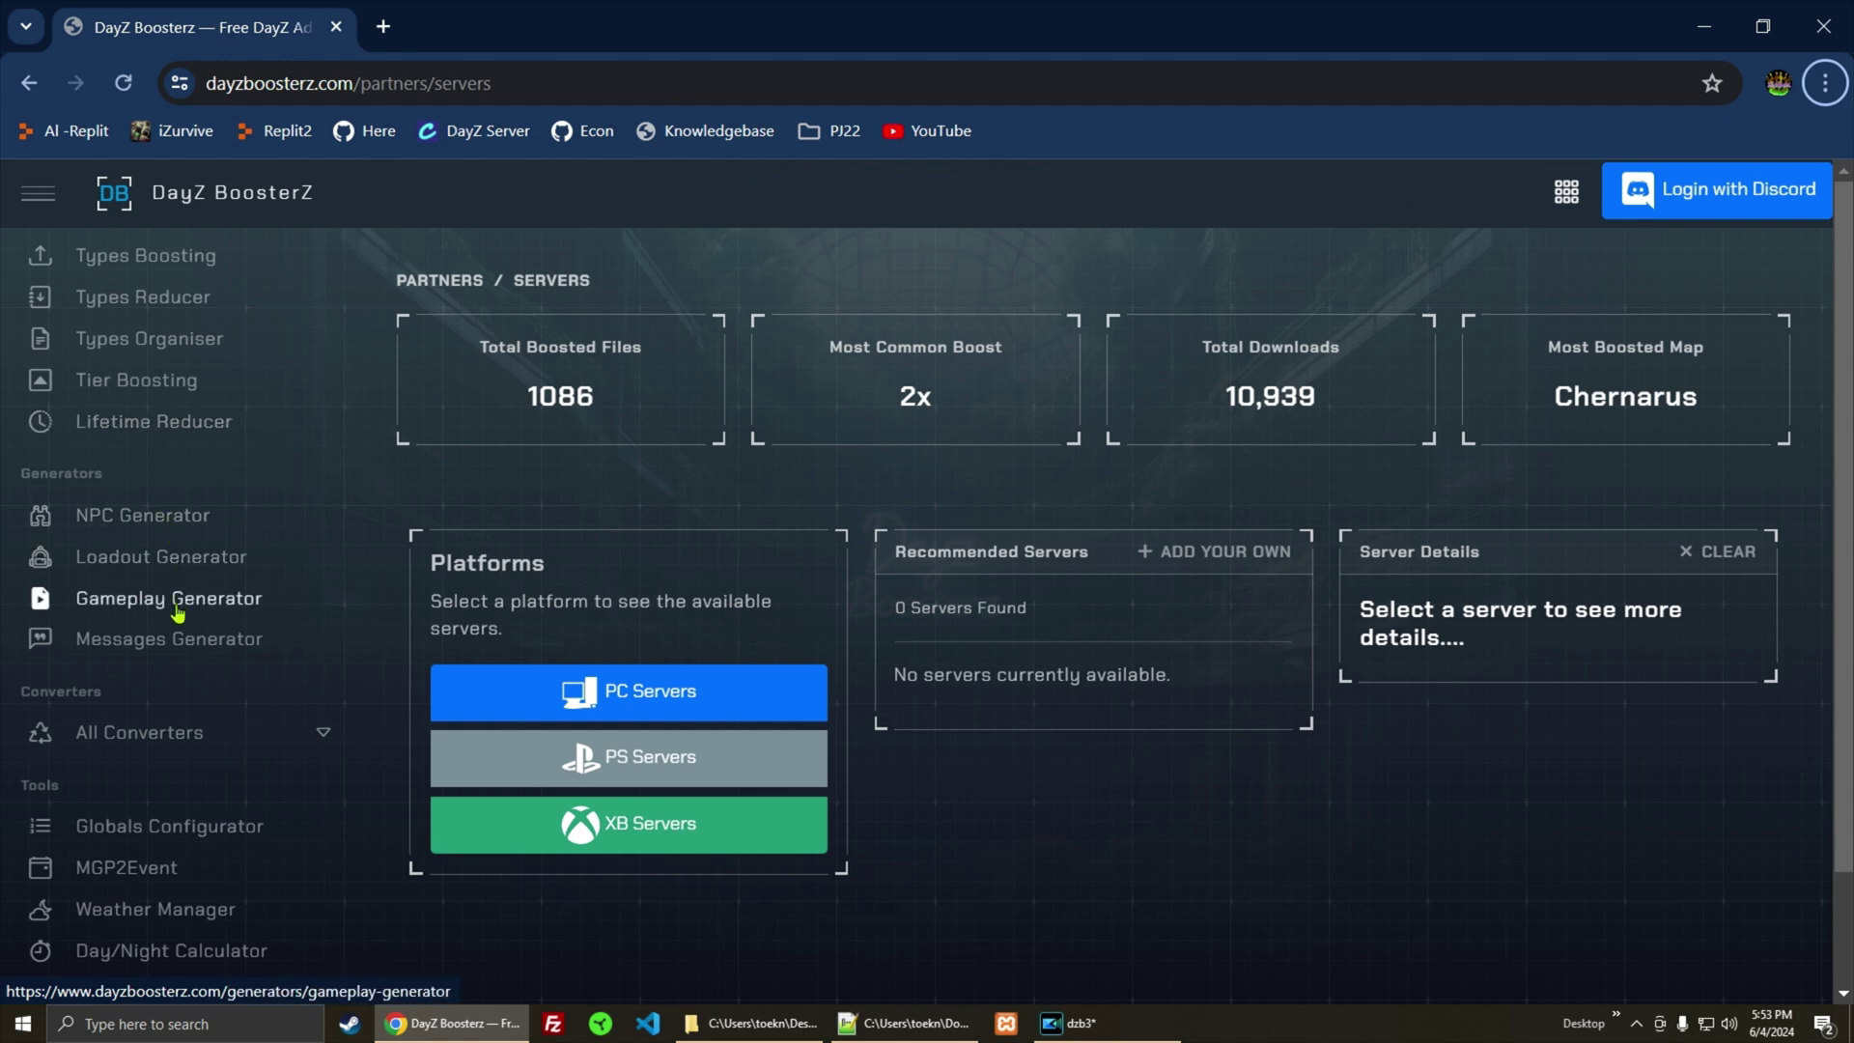
{"action": "left_click", "coordinate": [145, 734]}
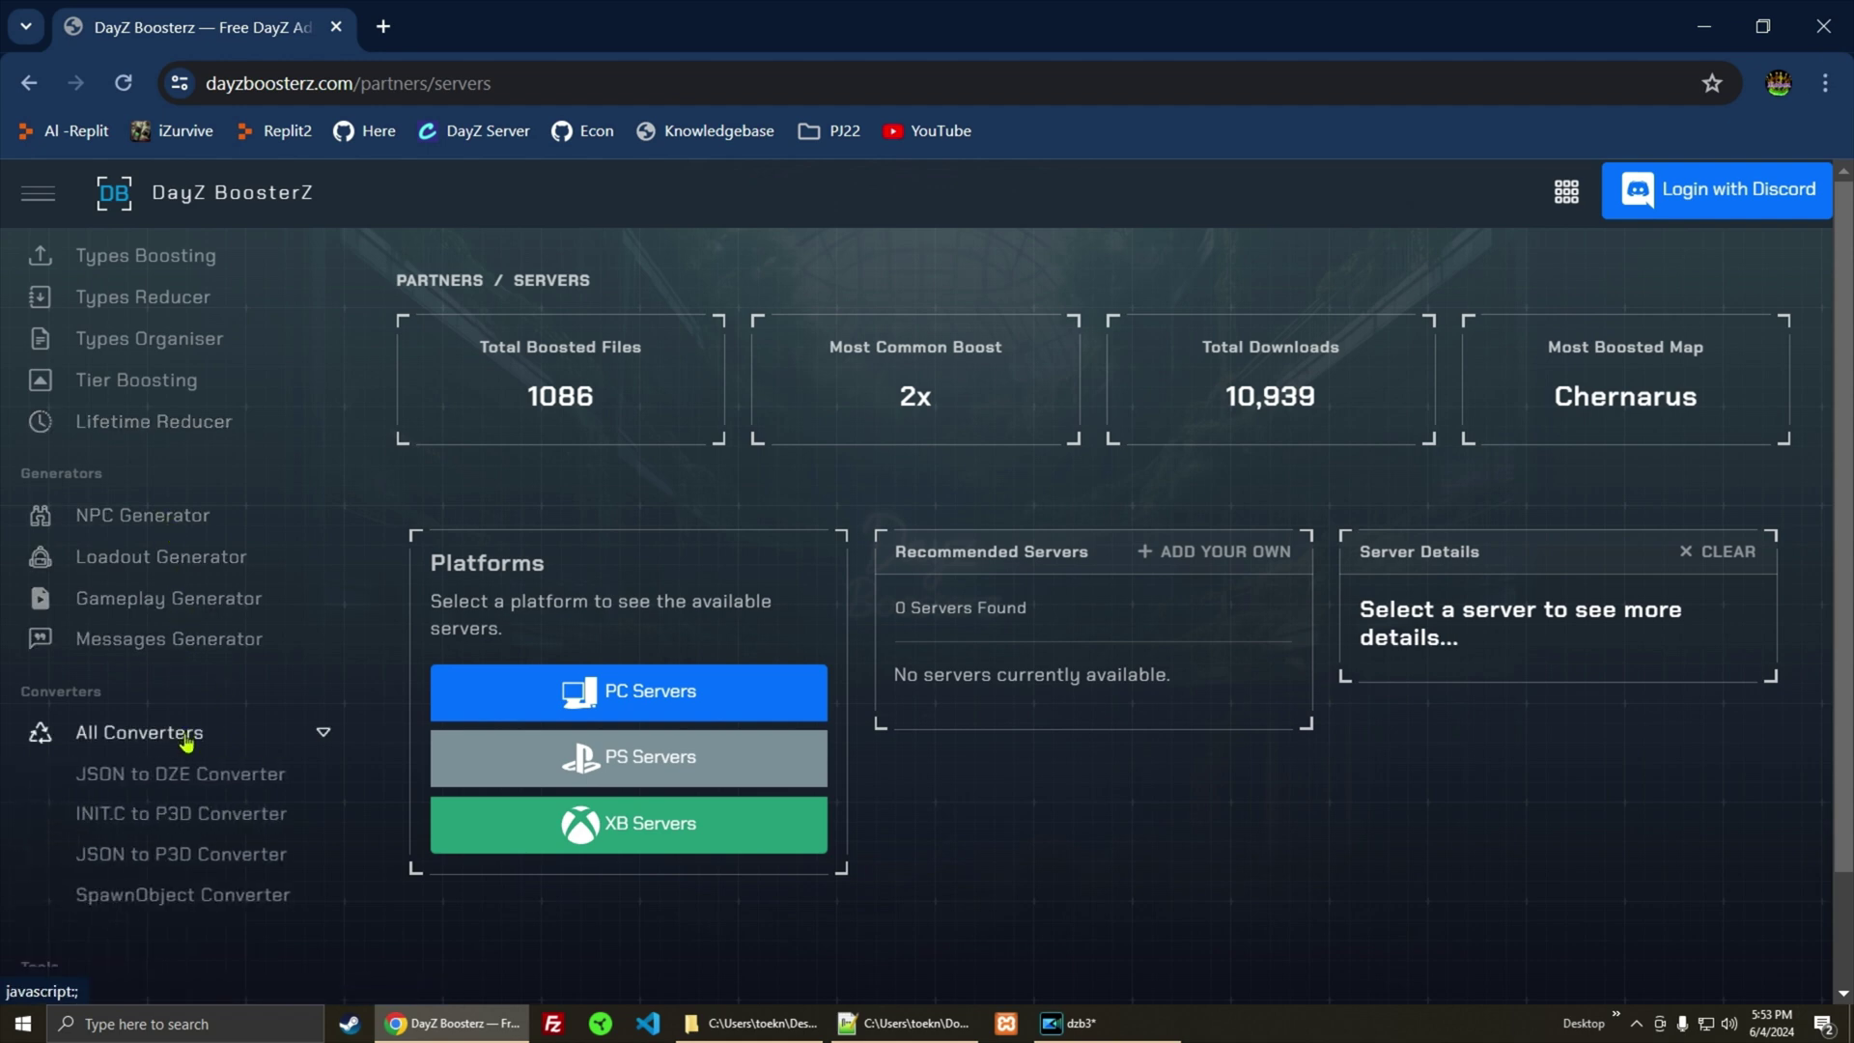
{"action": "scroll", "coordinate": [169, 695], "scroll_direction": "down", "scroll_amount": 3}
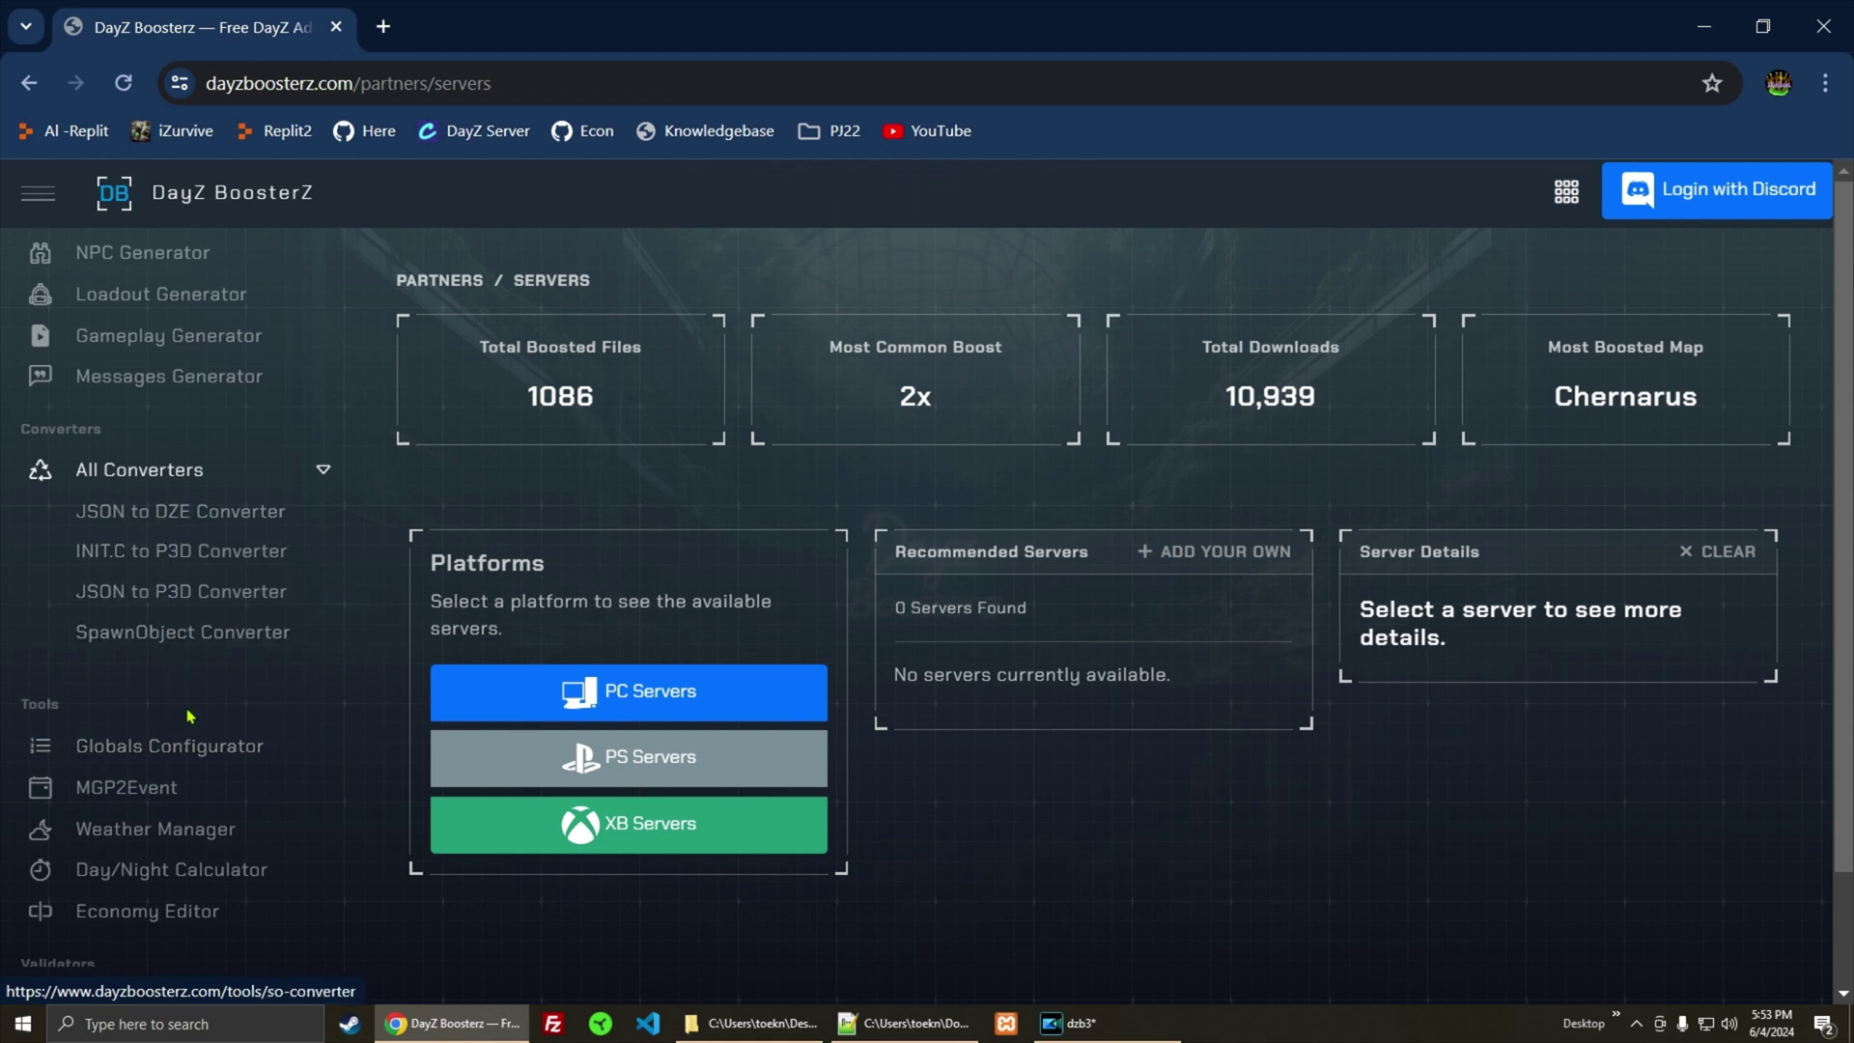
{"action": "left_click", "coordinate": [184, 751]}
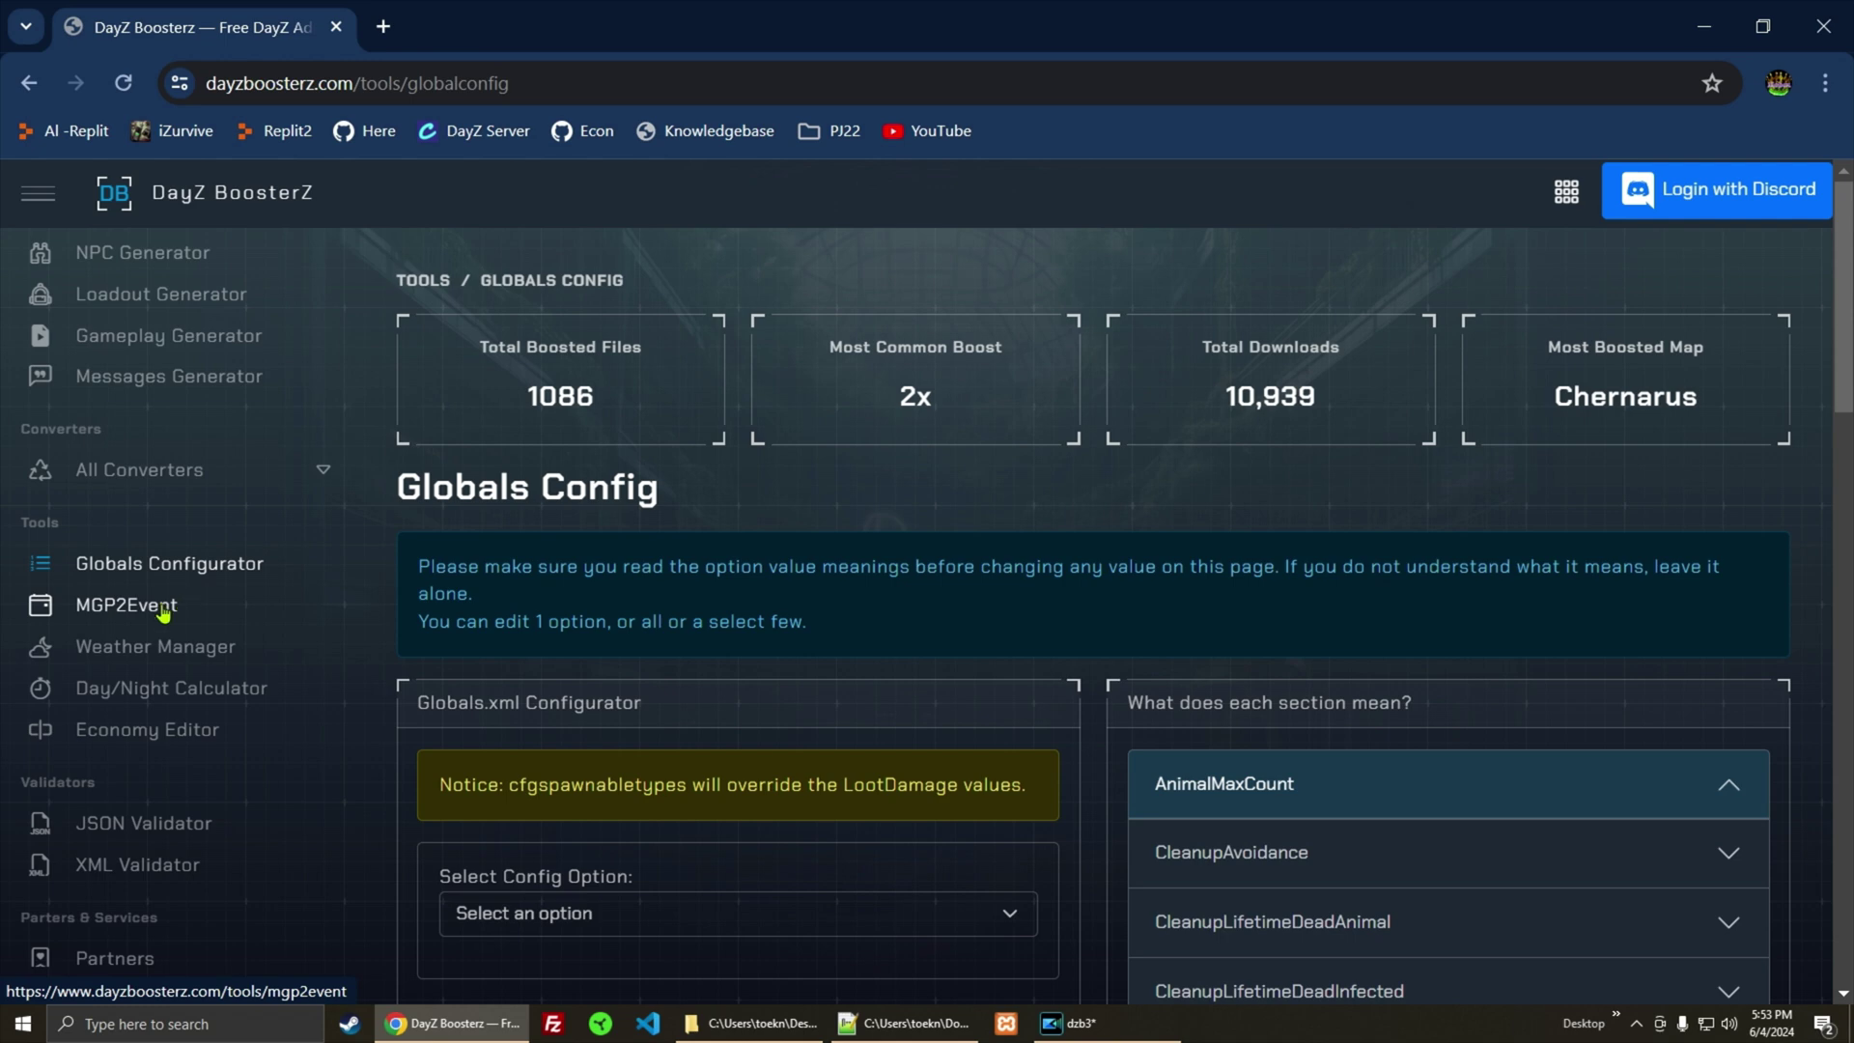
{"action": "left_click", "coordinate": [163, 612]}
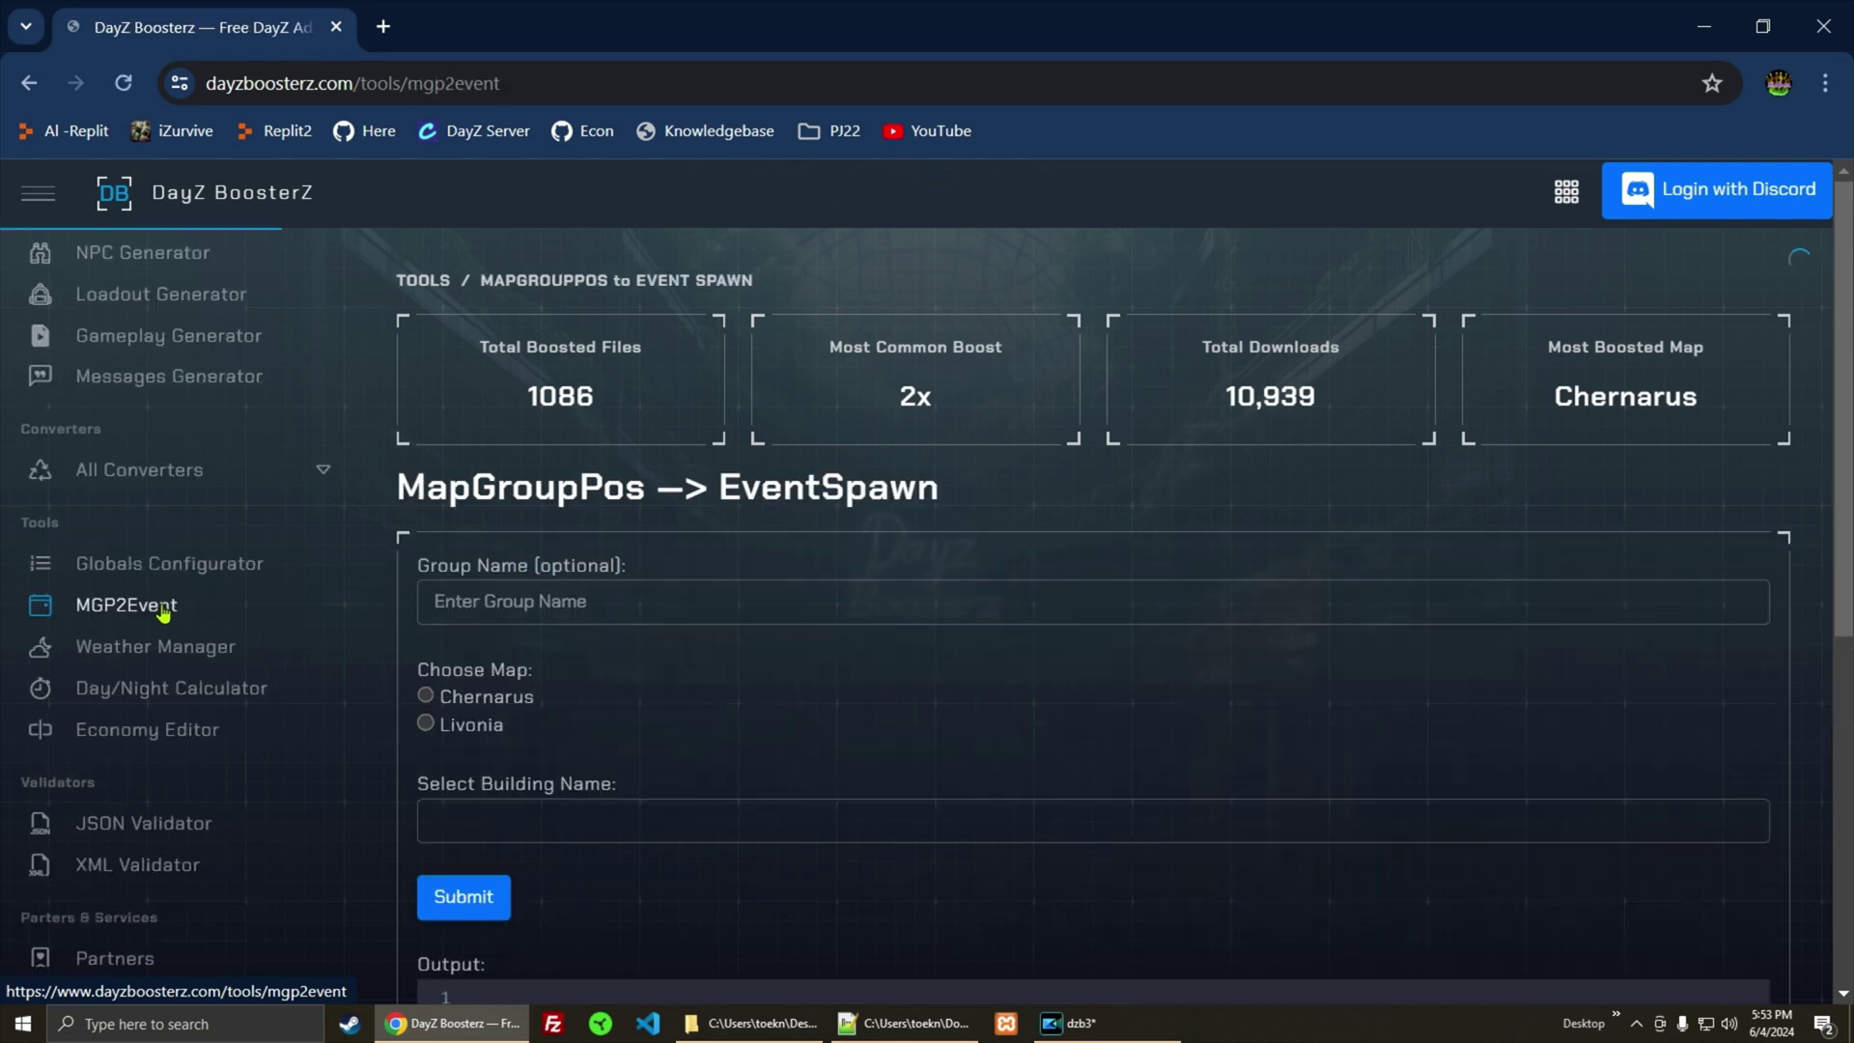
{"action": "left_click", "coordinate": [164, 654]}
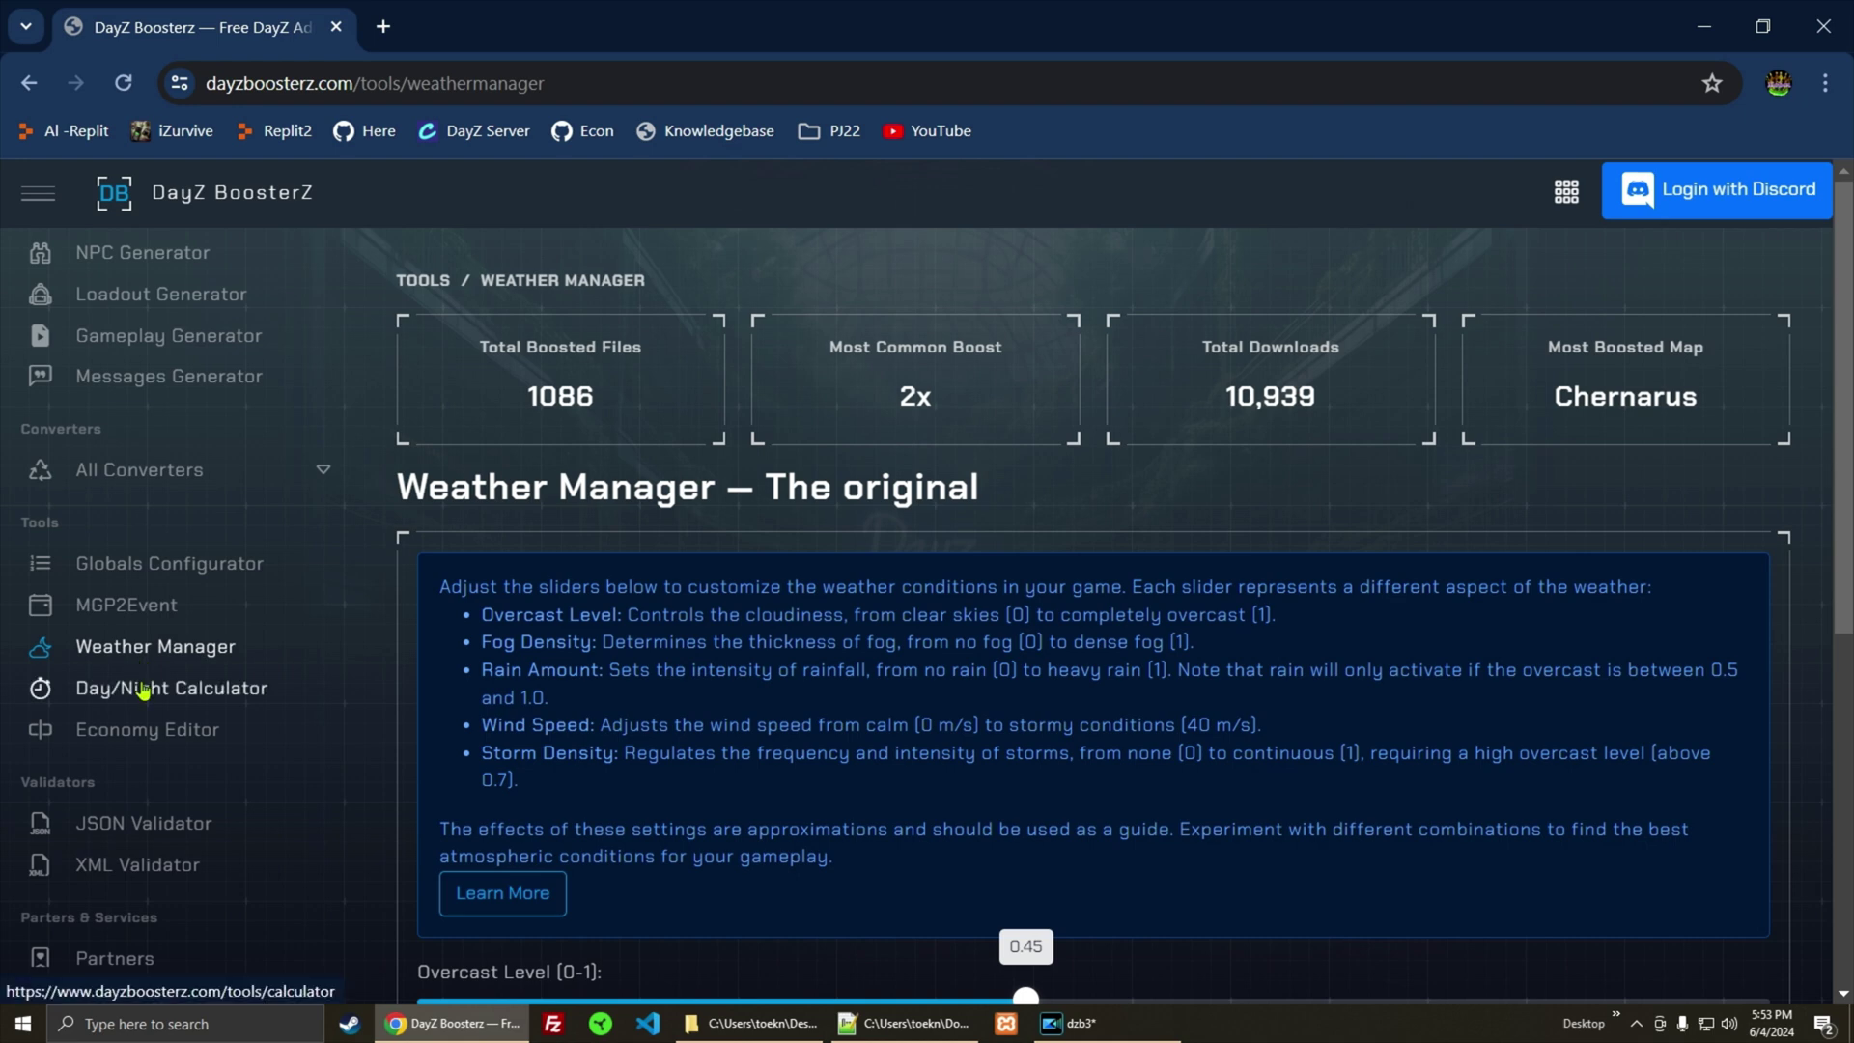
{"action": "left_click", "coordinate": [143, 690]}
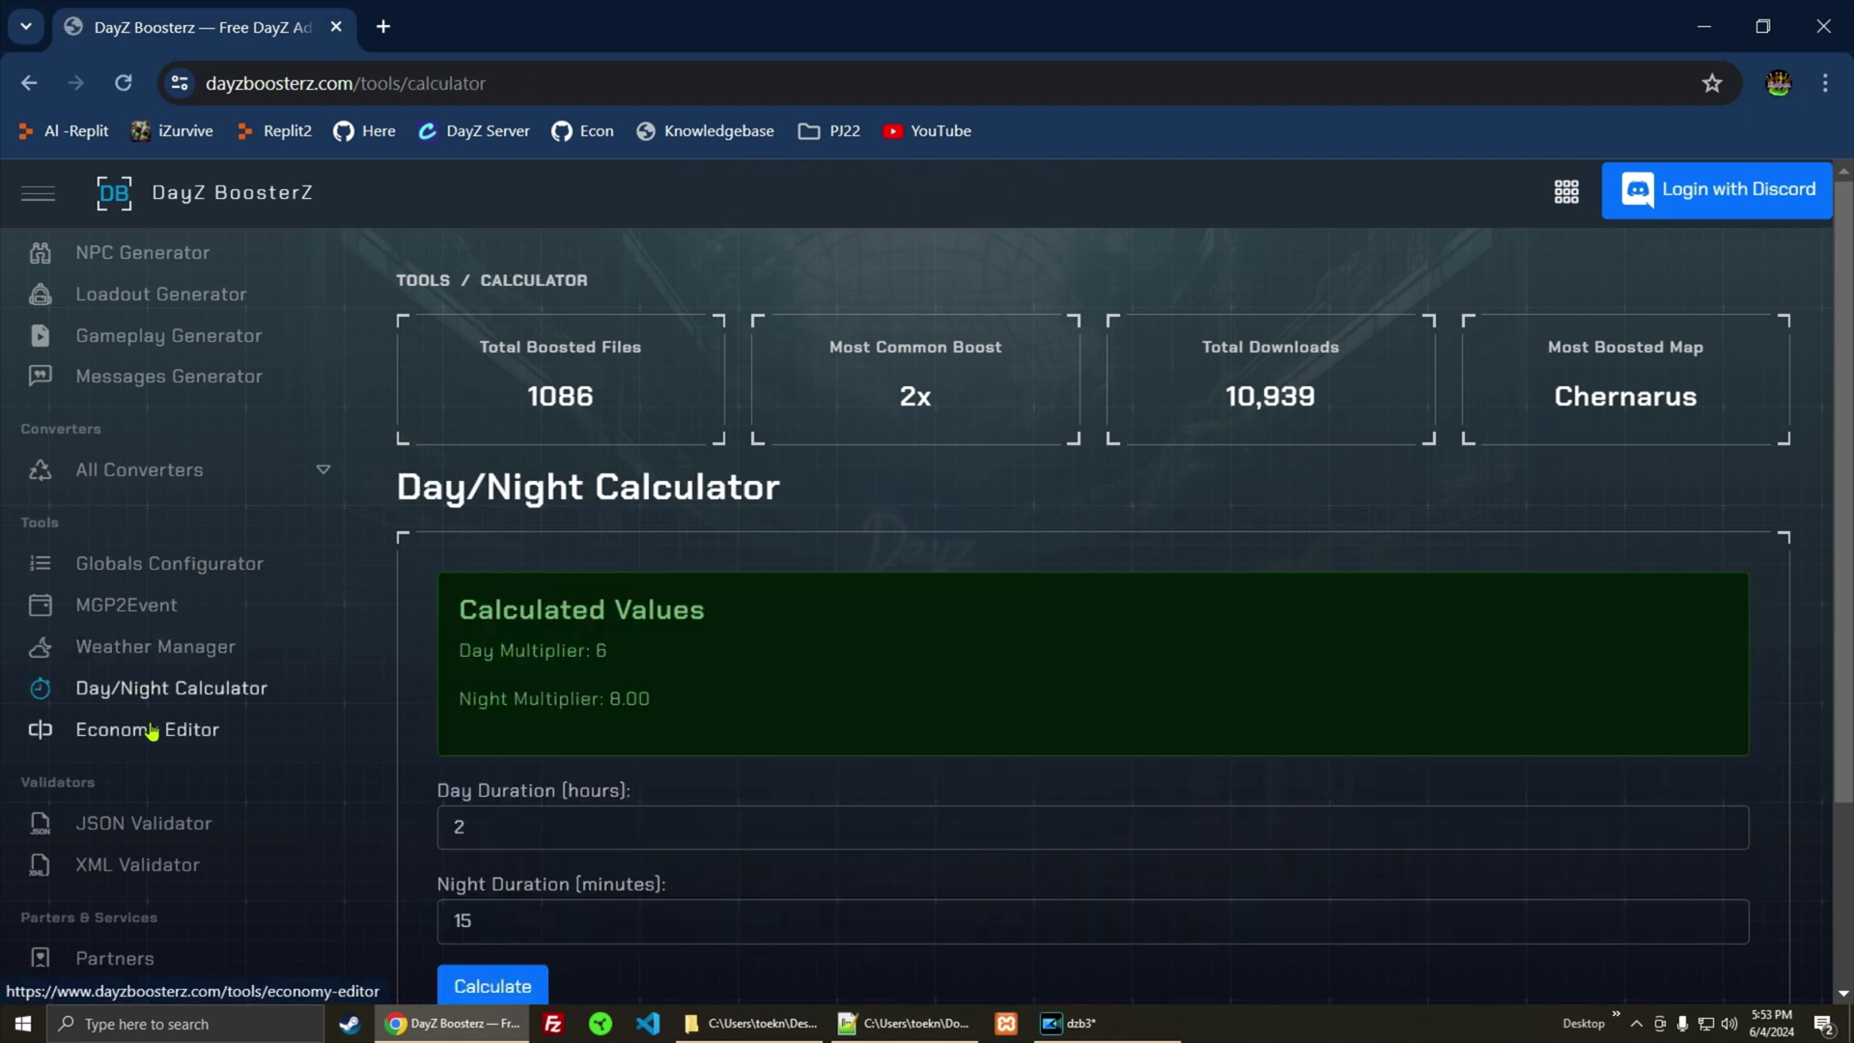
- View the Economy Editor, JSON Validator and XML Validator pages, then return Home and highlight the tagline
{"action": "left_click", "coordinate": [152, 732]}
{"action": "left_click", "coordinate": [172, 823]}
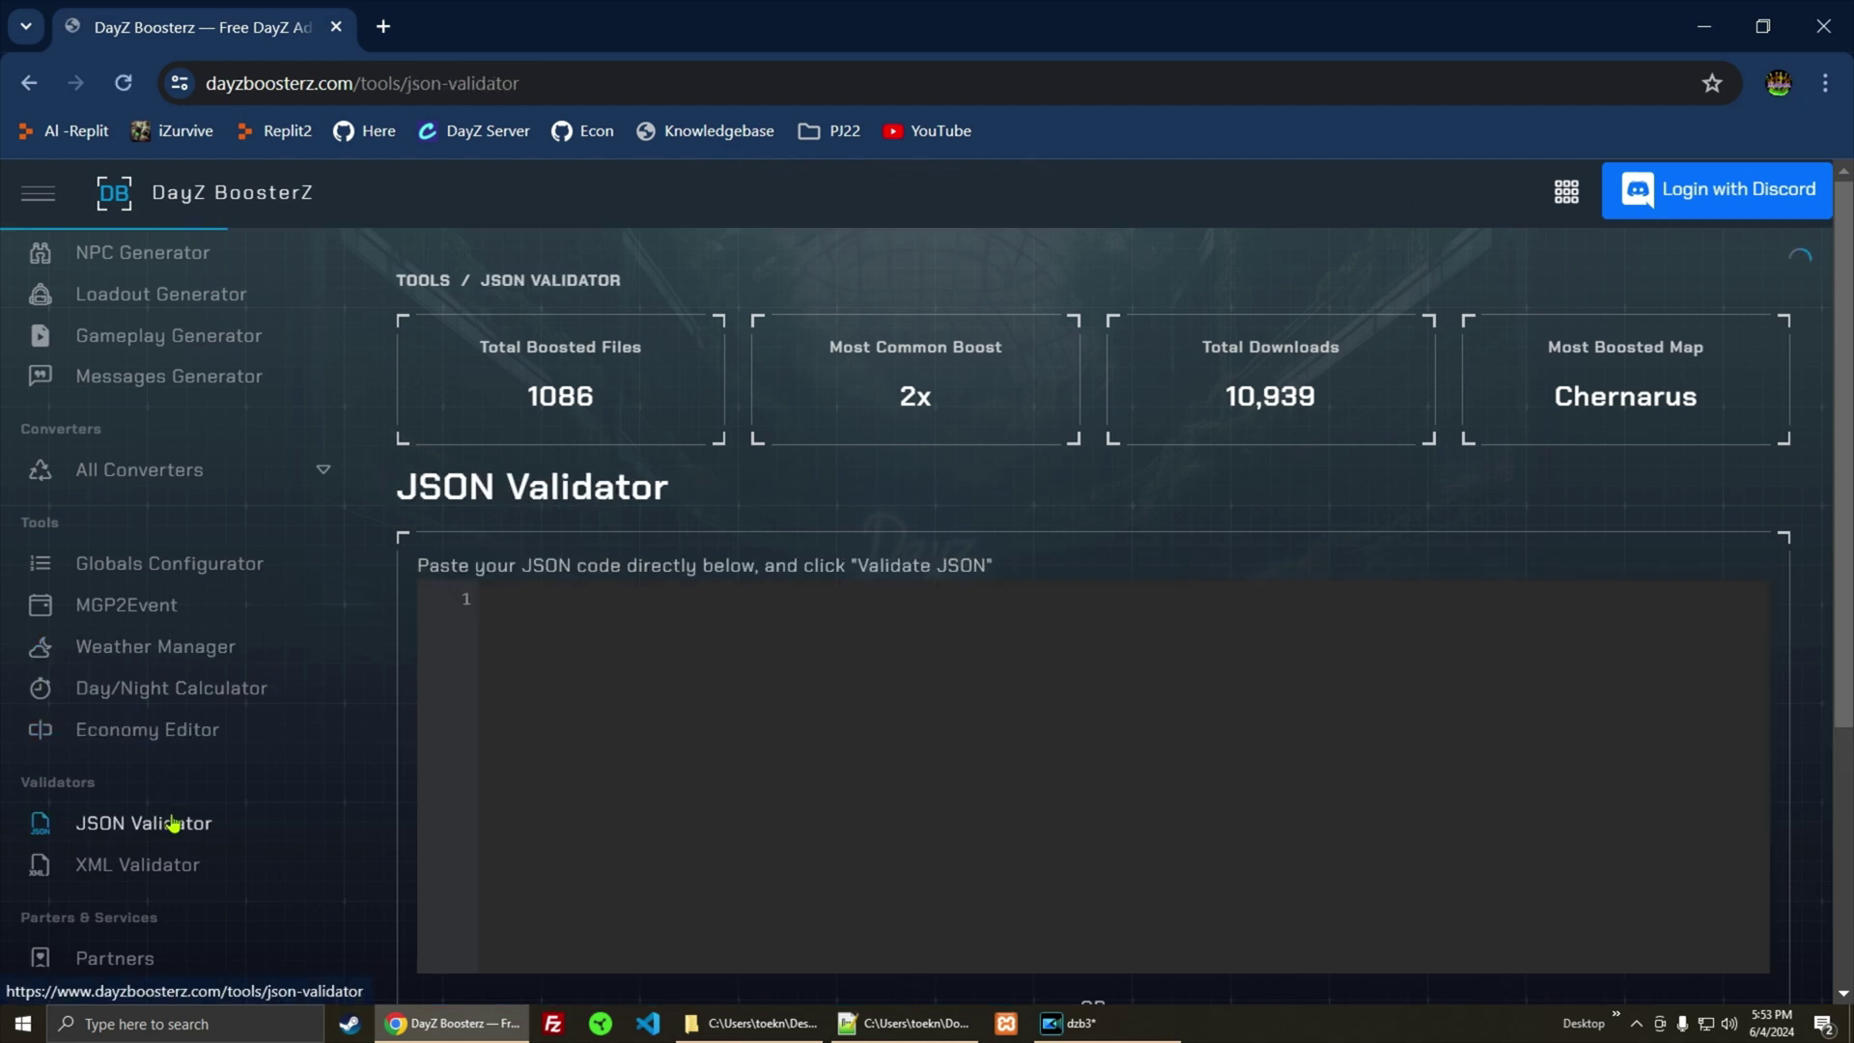
{"action": "left_click", "coordinate": [172, 865]}
{"action": "scroll", "coordinate": [166, 859], "scroll_direction": "down", "scroll_amount": 3}
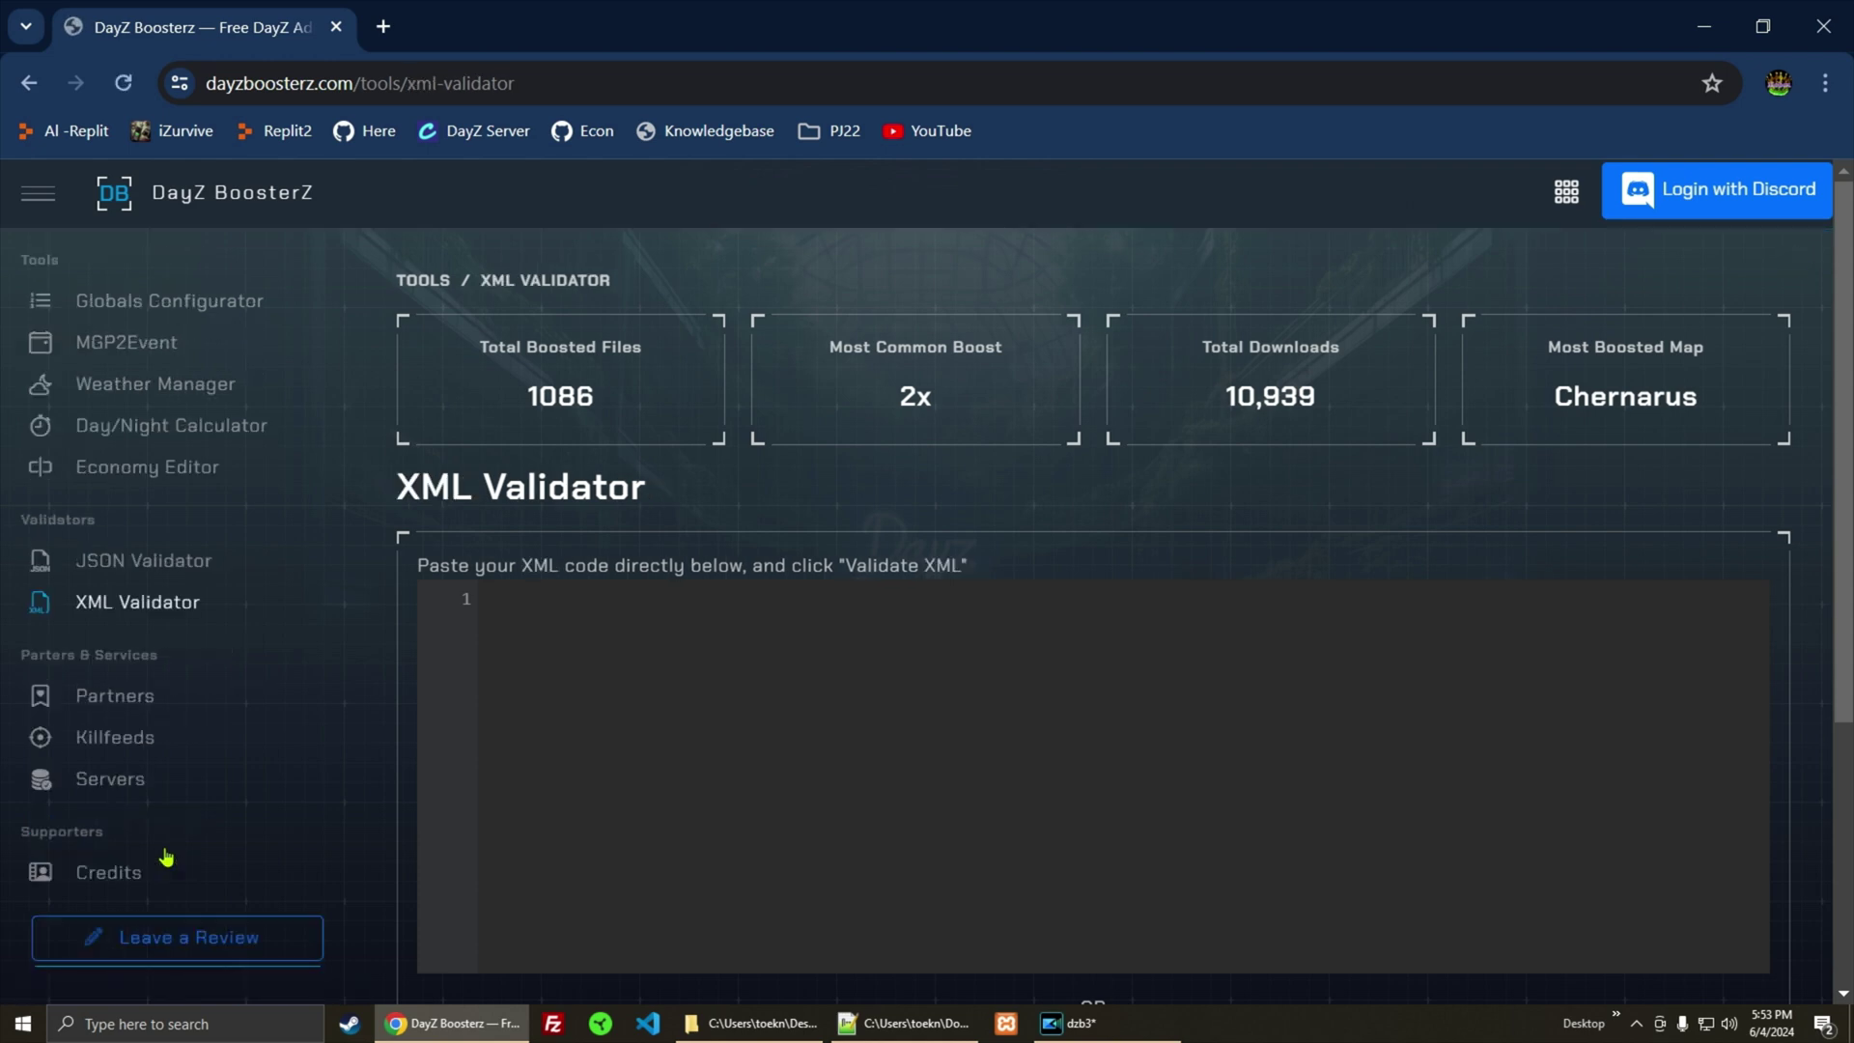
{"action": "scroll", "coordinate": [168, 820], "scroll_direction": "up", "scroll_amount": 10}
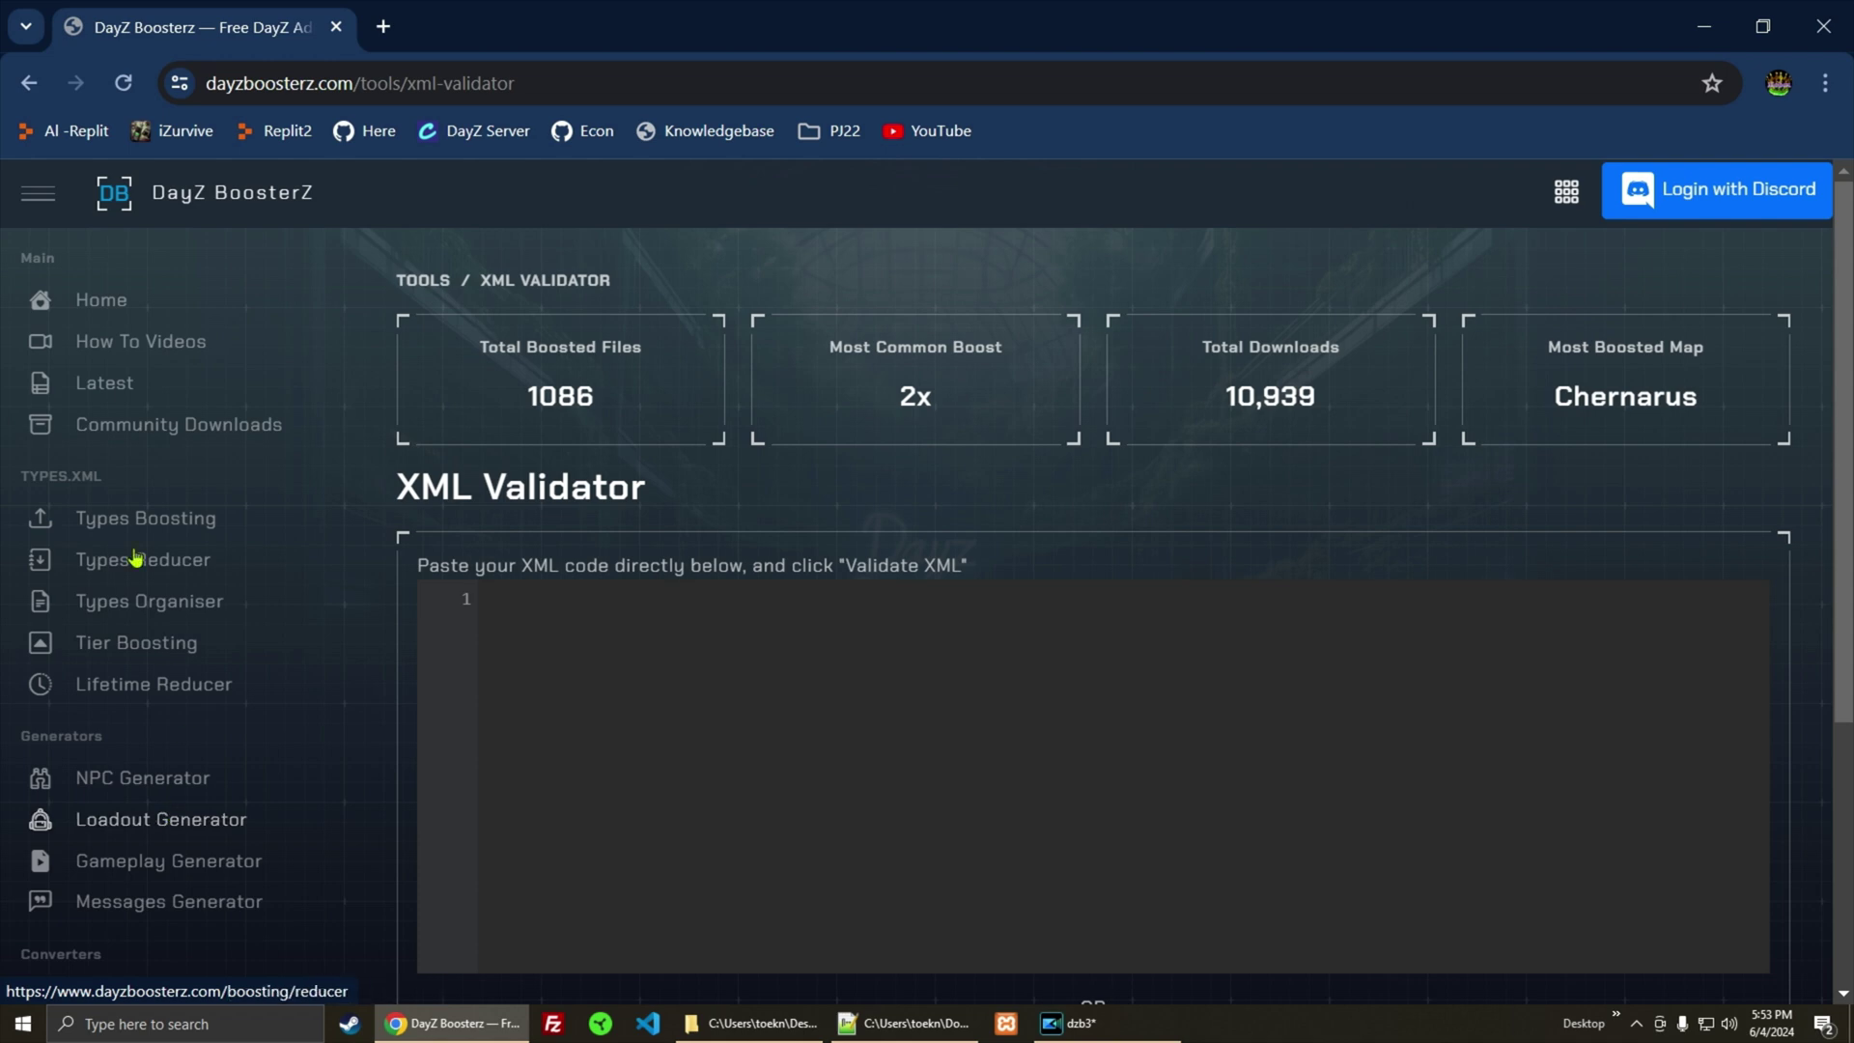
{"action": "left_click", "coordinate": [106, 300]}
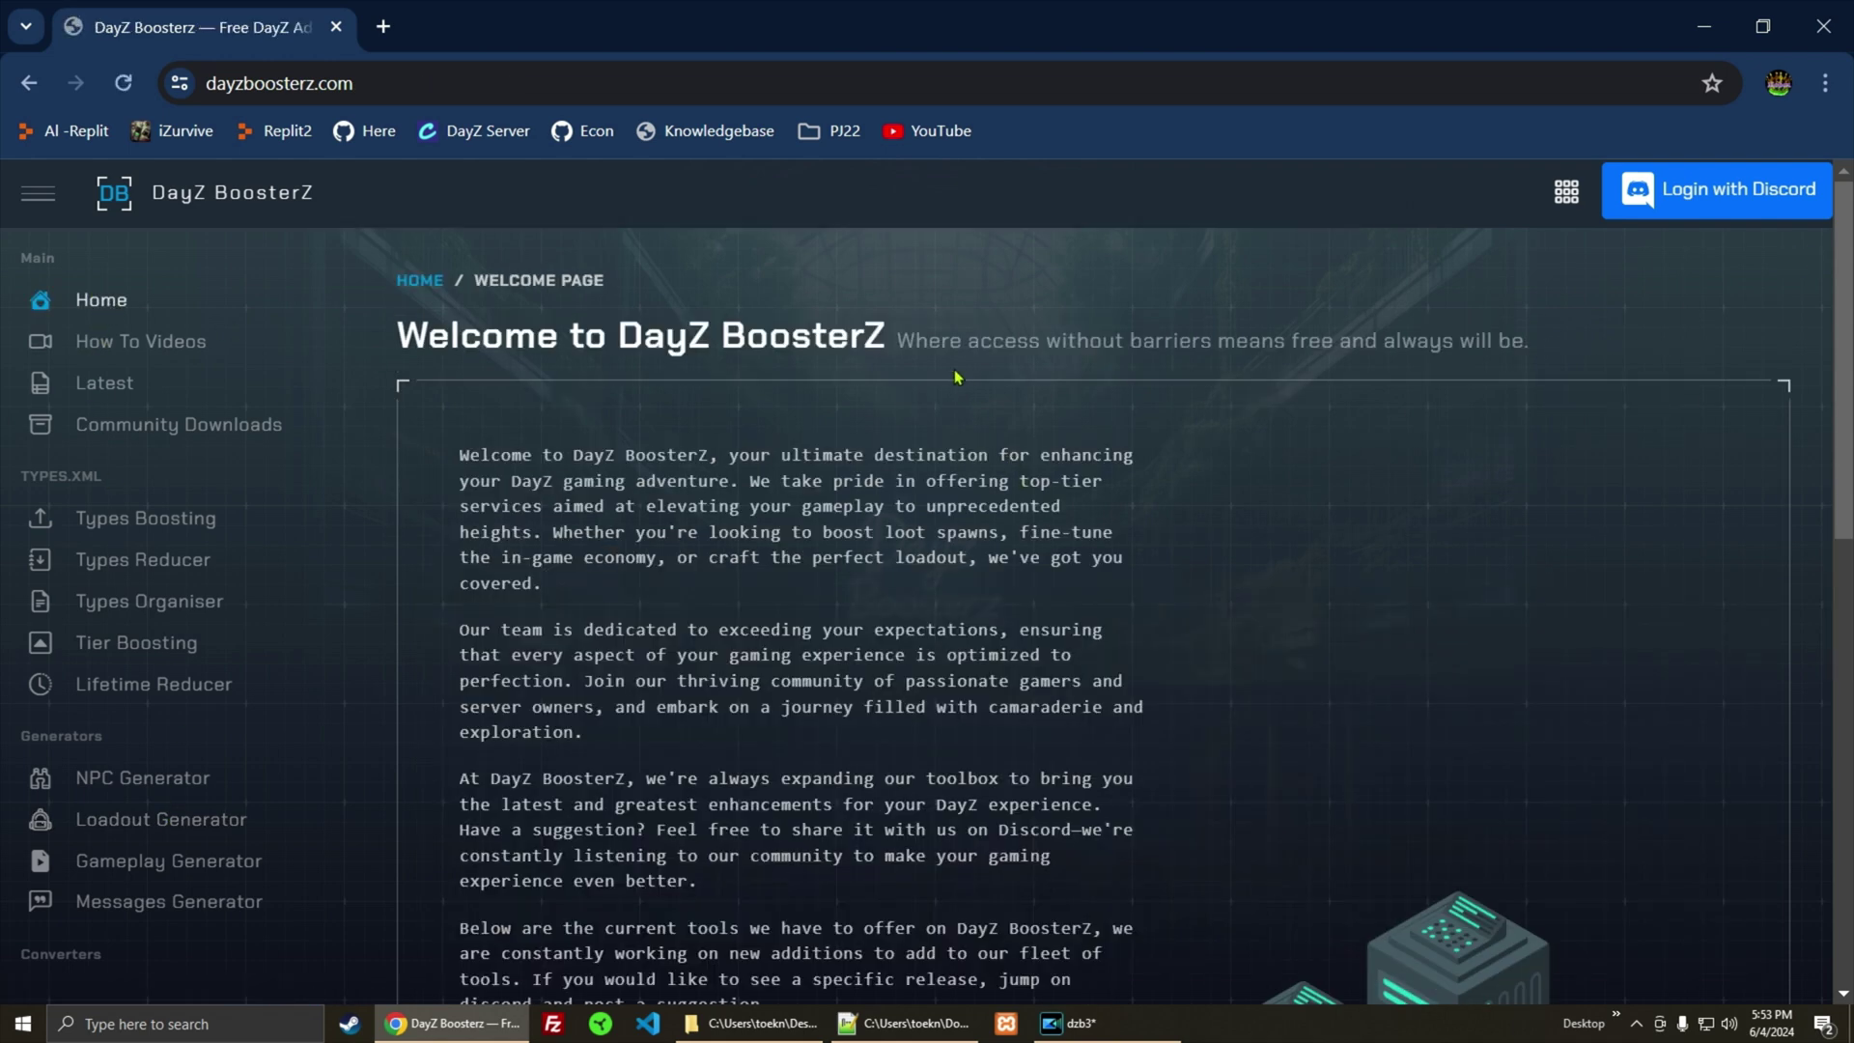
{"action": "left_click_drag", "start_coordinate": [898, 341], "coordinate": [1550, 360]}
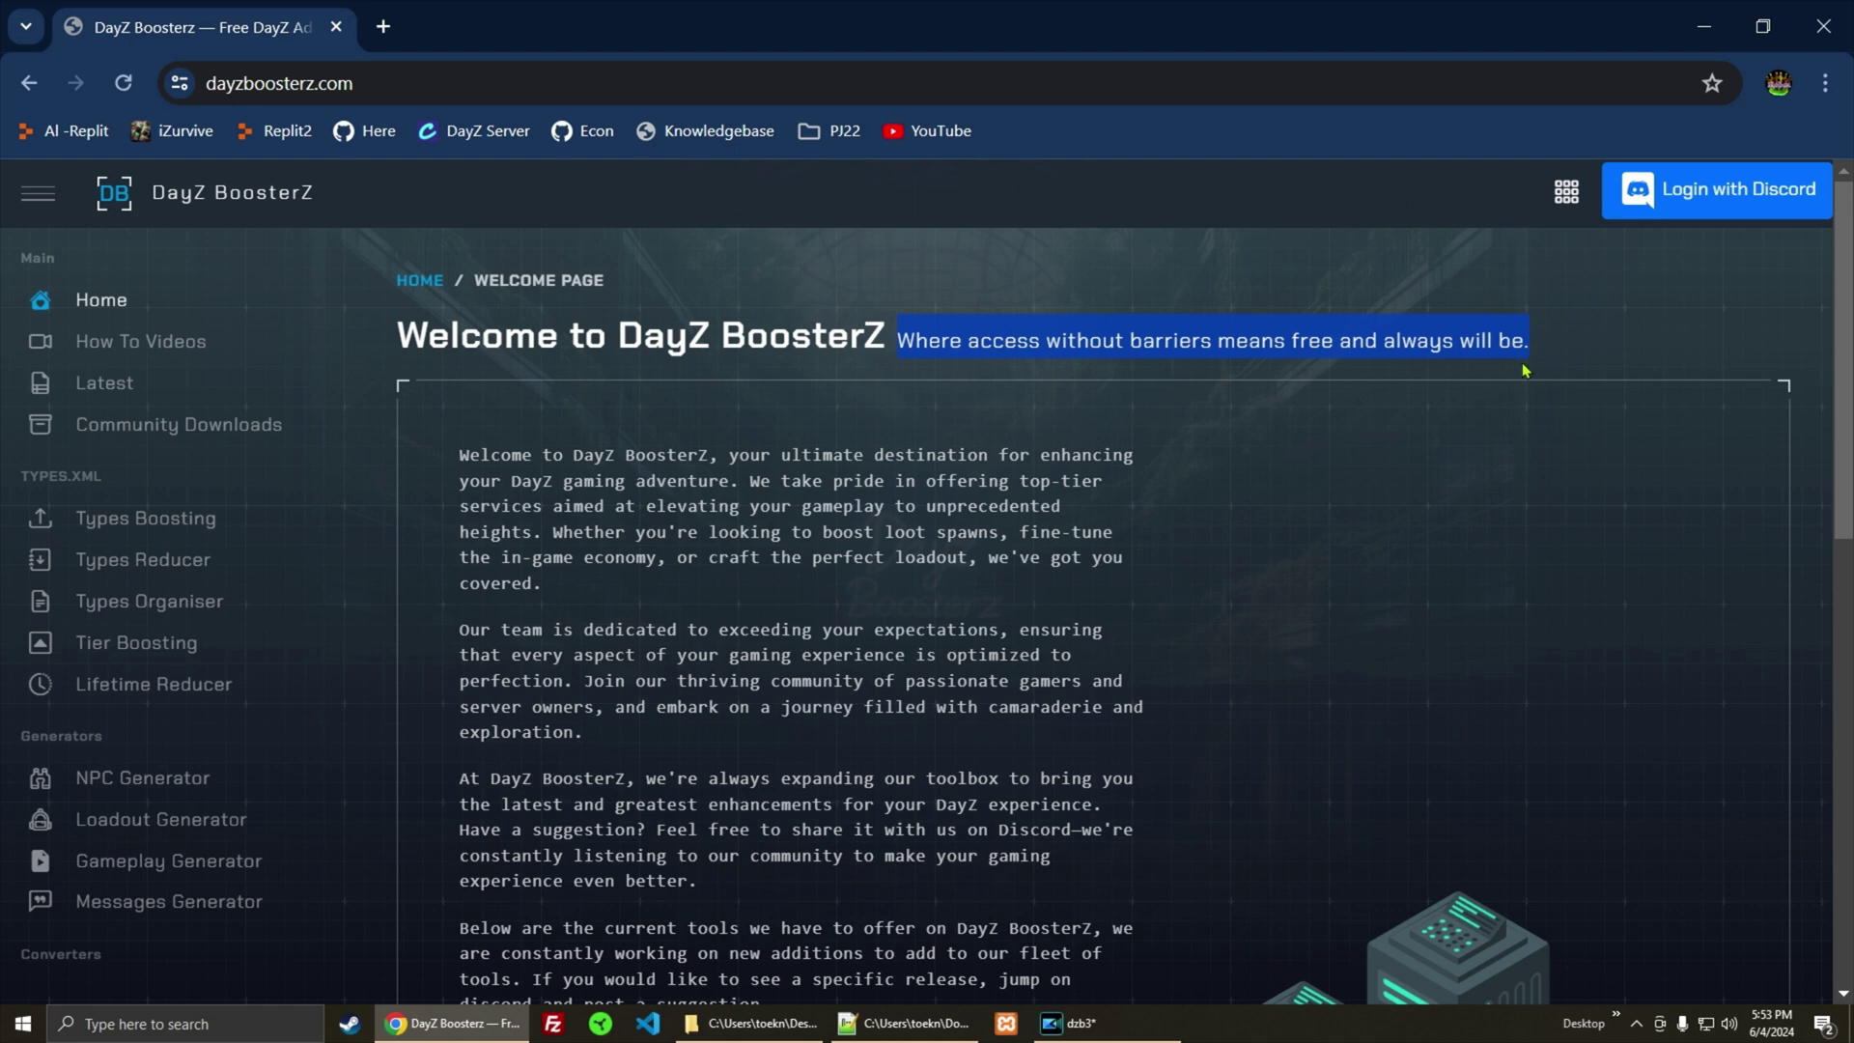